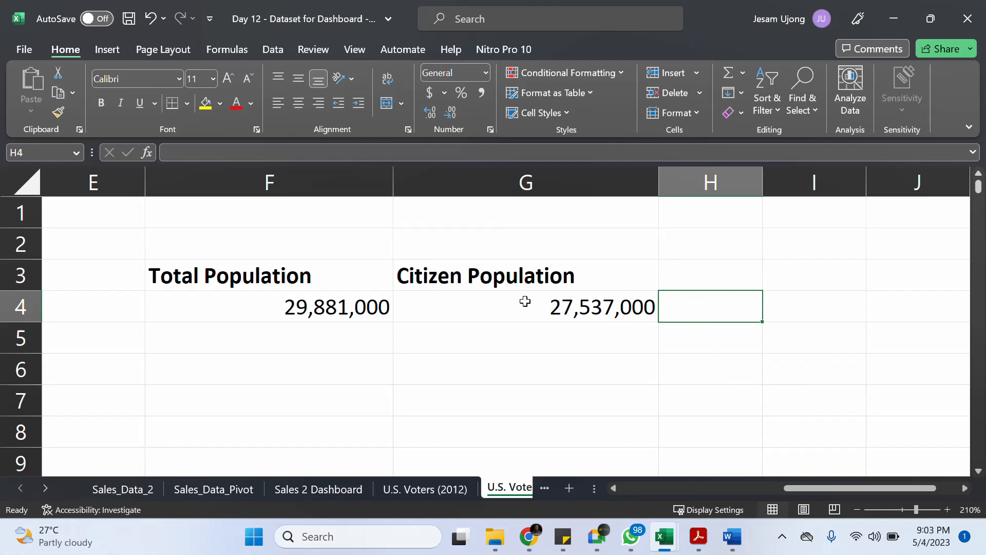
# Calculate the citizen share in H4 by dividing G4 by F4, and format the result as a percentage.
pyautogui.click(521, 283)
pyautogui.click(553, 318)
pyautogui.click(346, 300)
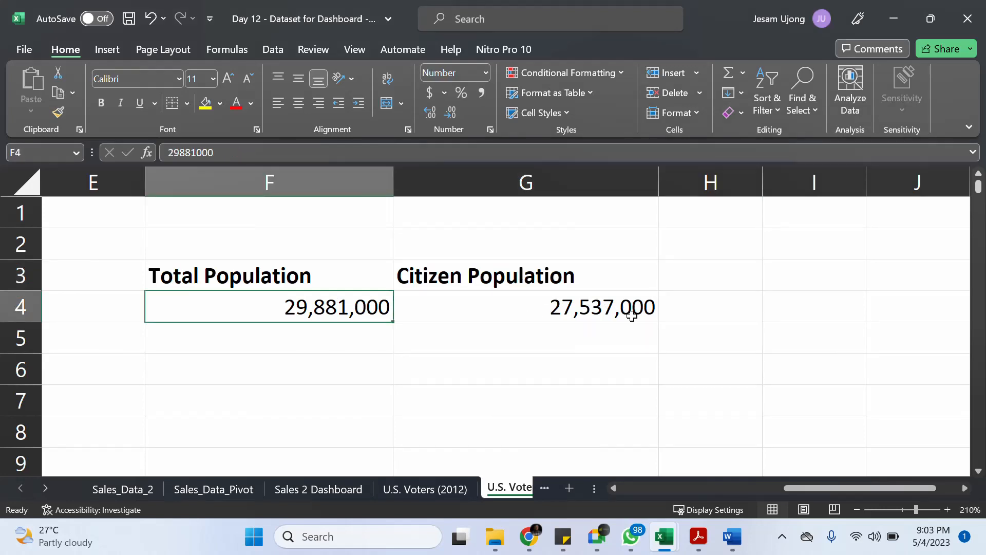
pyautogui.click(725, 321)
pyautogui.write('=')
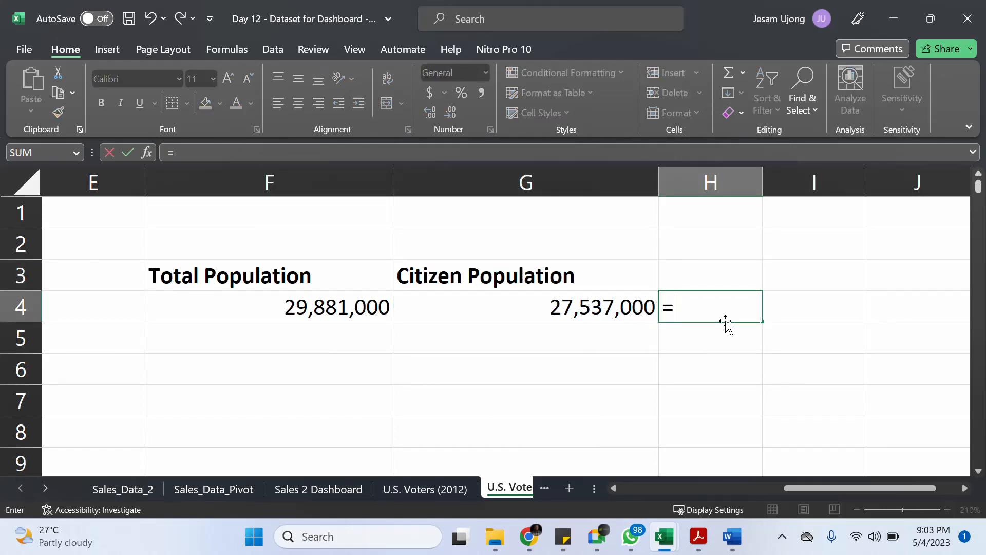
pyautogui.click(633, 316)
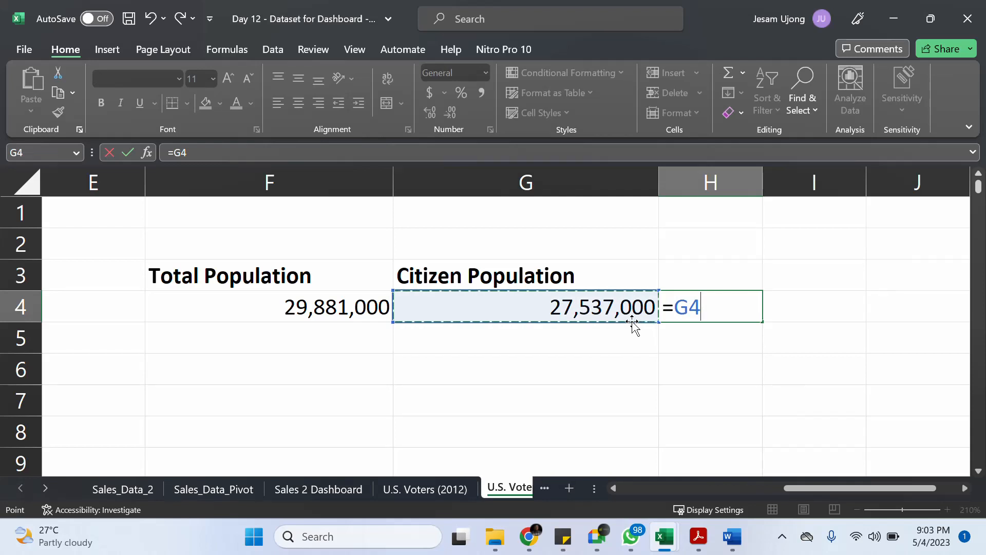
pyautogui.write('/')
pyautogui.click(352, 310)
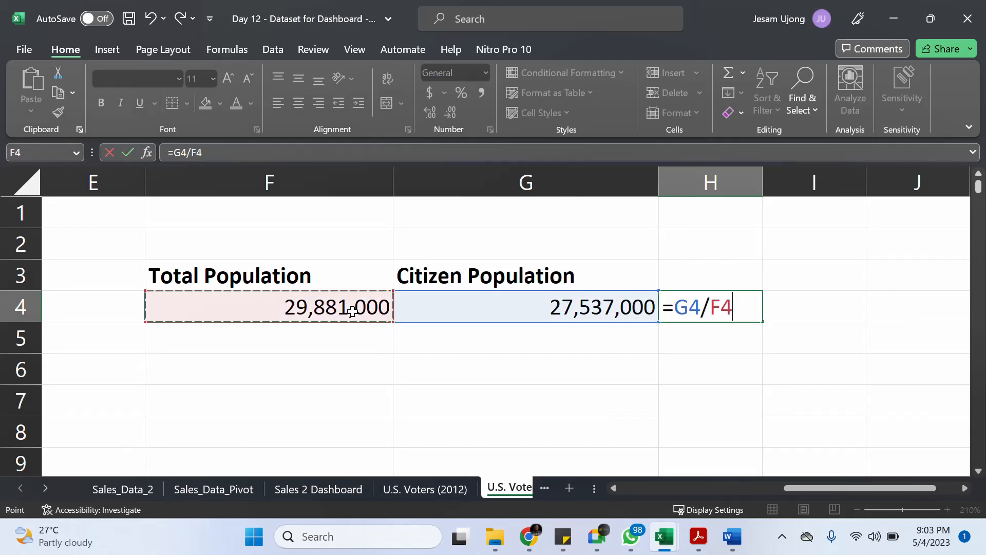
pyautogui.press('Return')
pyautogui.click(755, 315)
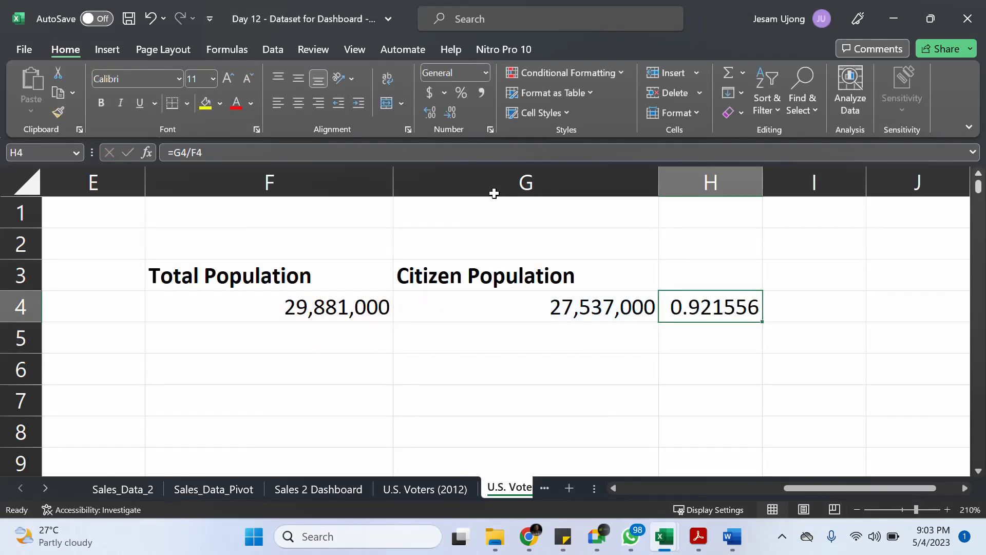
pyautogui.click(461, 97)
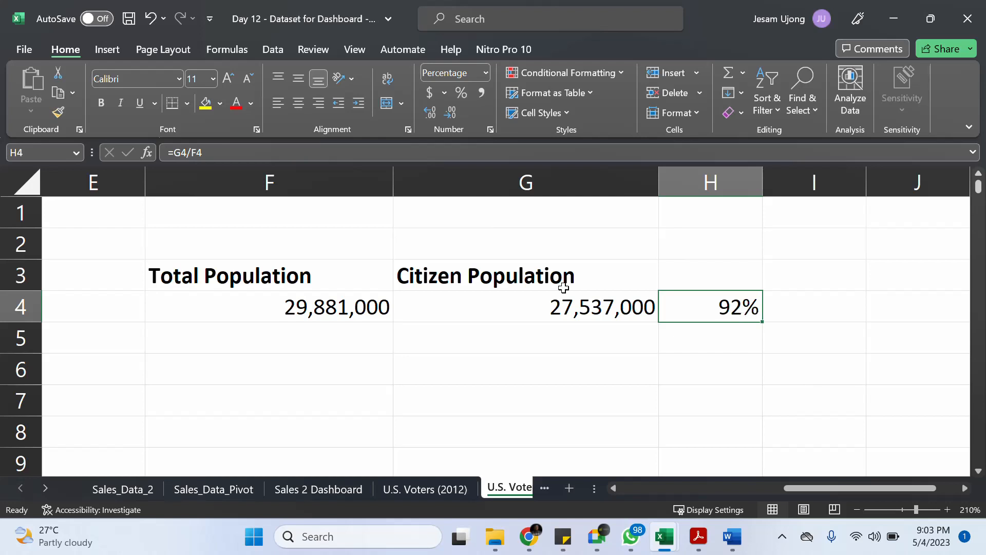
# Examine the total population, the citizen population and their ratio formula in row 4.
pyautogui.click(563, 303)
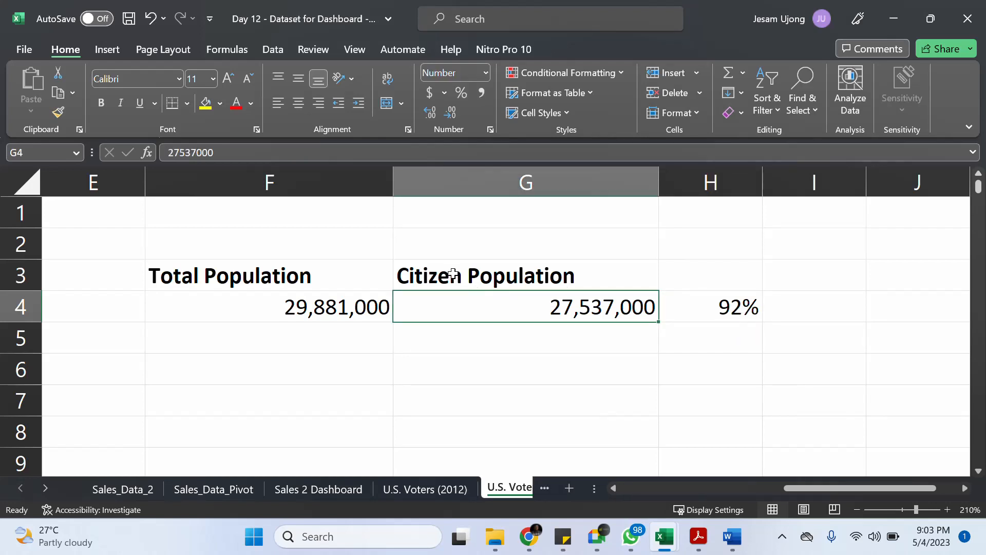
pyautogui.click(287, 307)
pyautogui.click(396, 309)
pyautogui.click(353, 305)
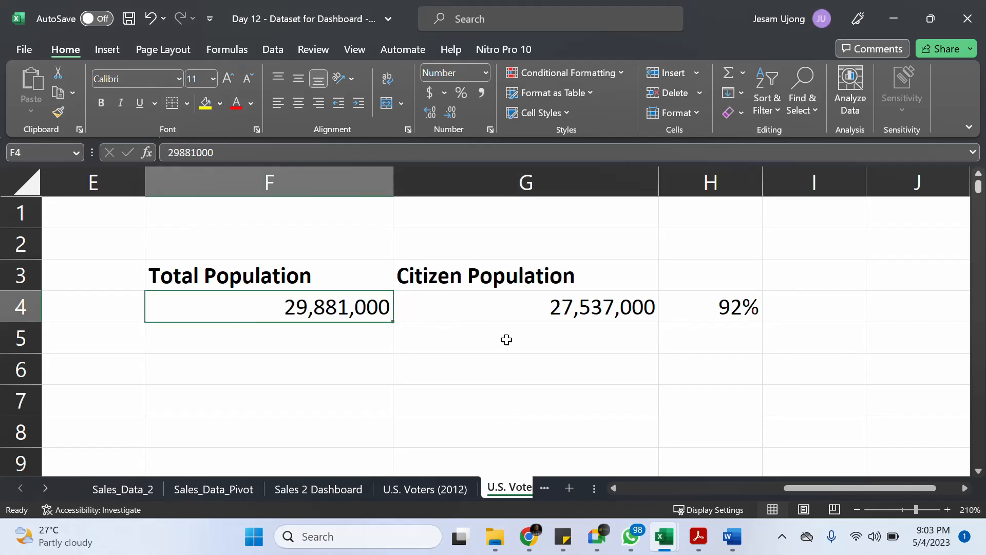
pyautogui.click(578, 342)
pyautogui.click(726, 308)
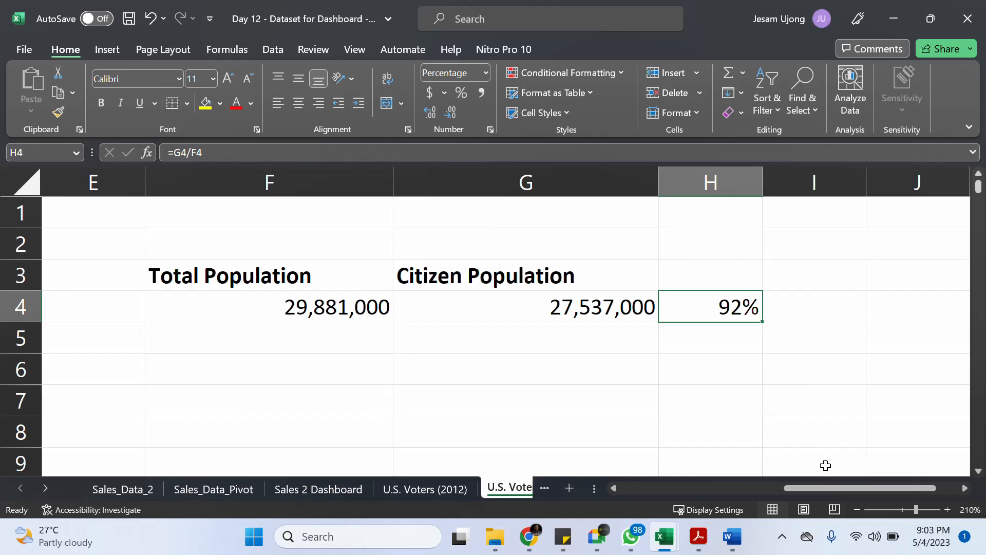
pyautogui.click(607, 307)
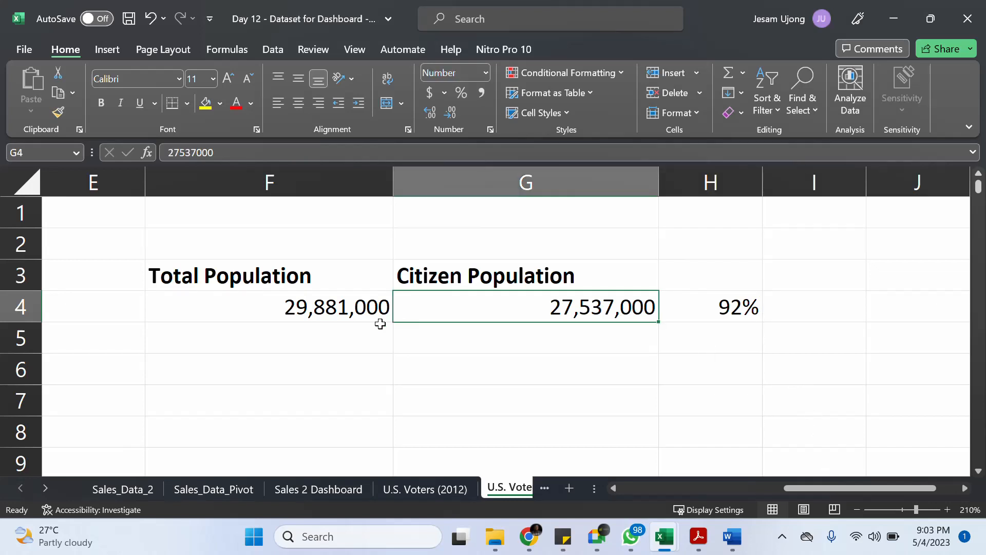
pyautogui.click(381, 317)
pyautogui.click(769, 286)
pyautogui.click(743, 305)
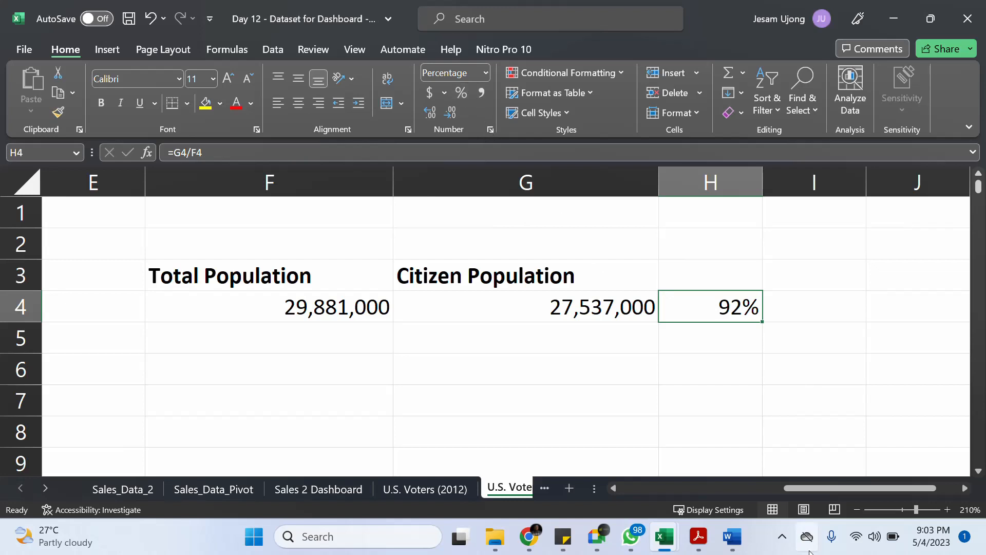
pyautogui.moveTo(827, 487); pyautogui.dragTo(760, 467)
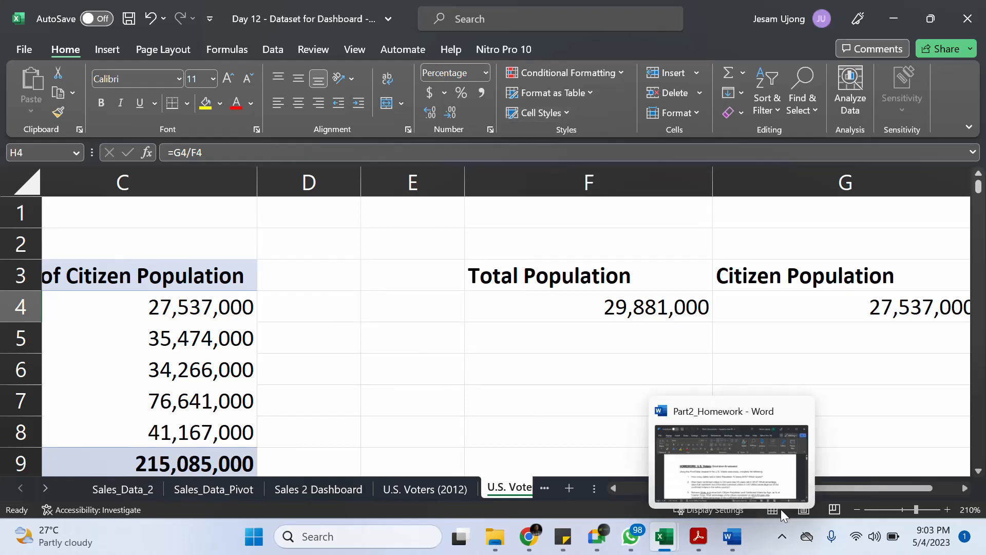
pyautogui.moveTo(839, 487); pyautogui.dragTo(950, 487)
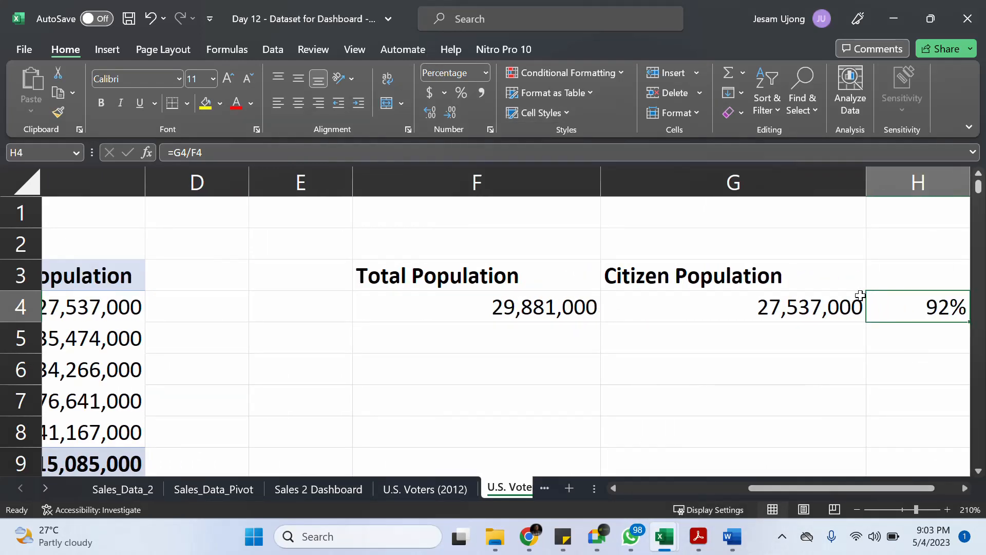
# Clear the population labels, figures and trial ratio from the range F2:H5.
pyautogui.hotkey('ctrl', 'z')
pyautogui.moveTo(496, 254); pyautogui.dragTo(887, 336)
pyautogui.press('Delete')
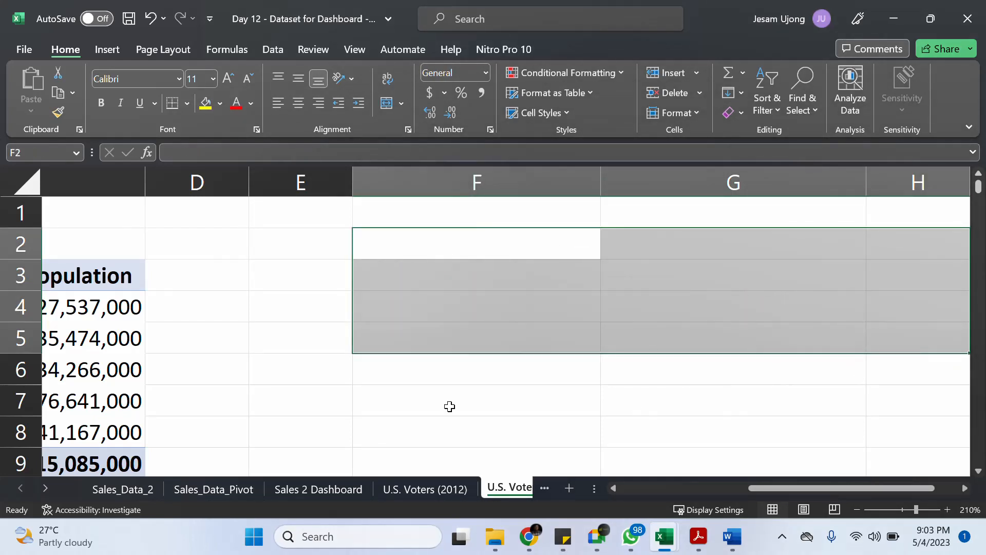
pyautogui.click(292, 384)
# Select a Sum of Citizen Population value in the PivotTable and close the PivotTable Fields pane.
pyautogui.moveTo(821, 487); pyautogui.dragTo(714, 487)
pyautogui.click(565, 345)
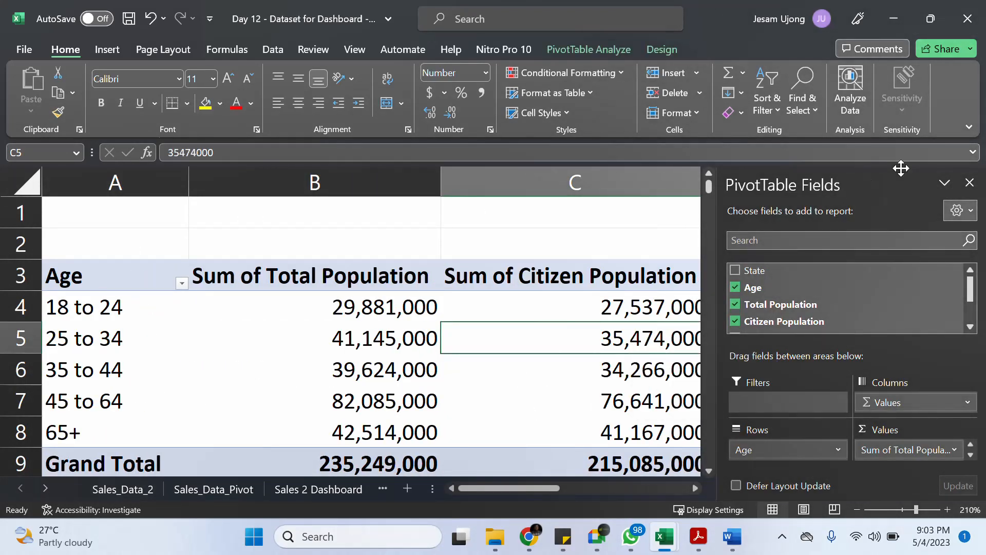
pyautogui.click(970, 183)
pyautogui.click(660, 310)
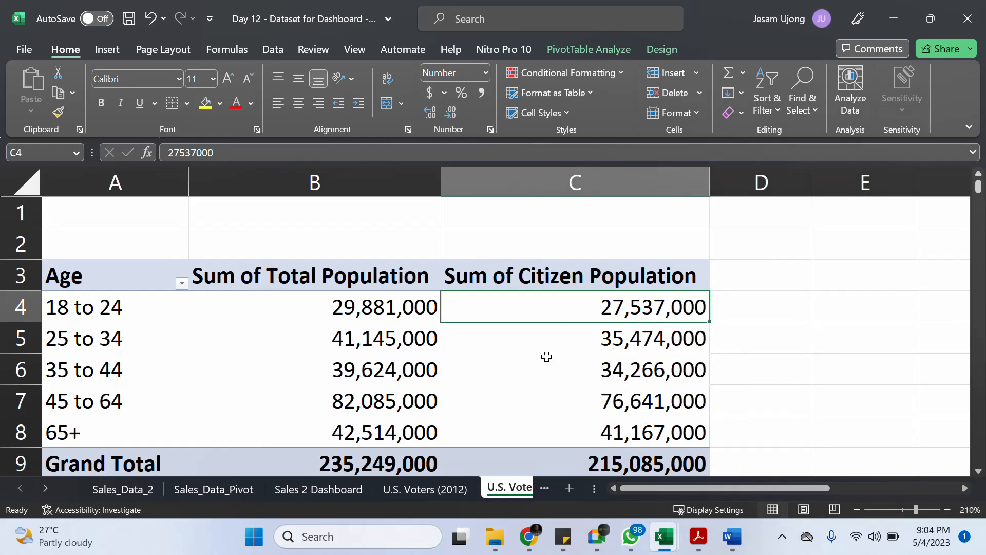
pyautogui.click(623, 341)
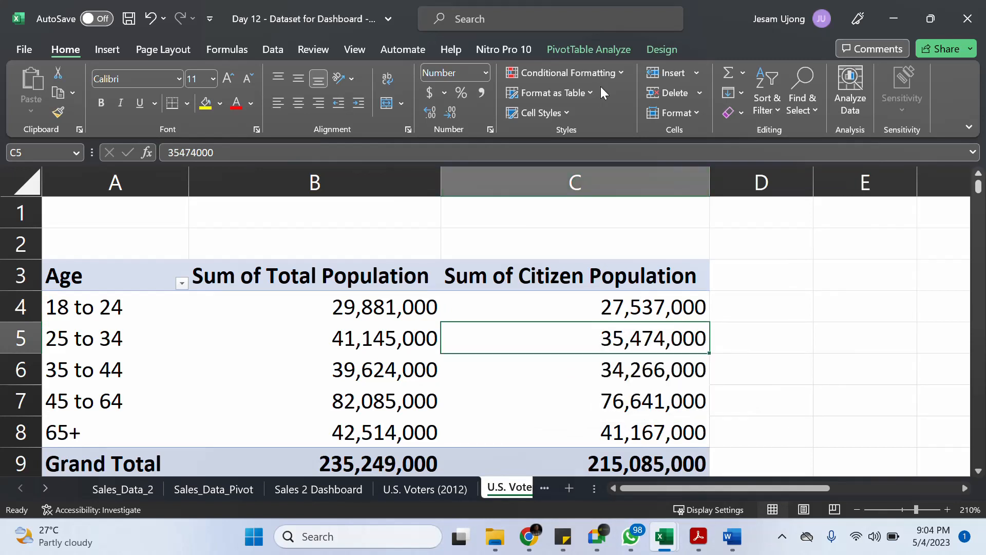
# Start a new calculated field for the PivotTable and name it "% Citizen".
pyautogui.click(621, 50)
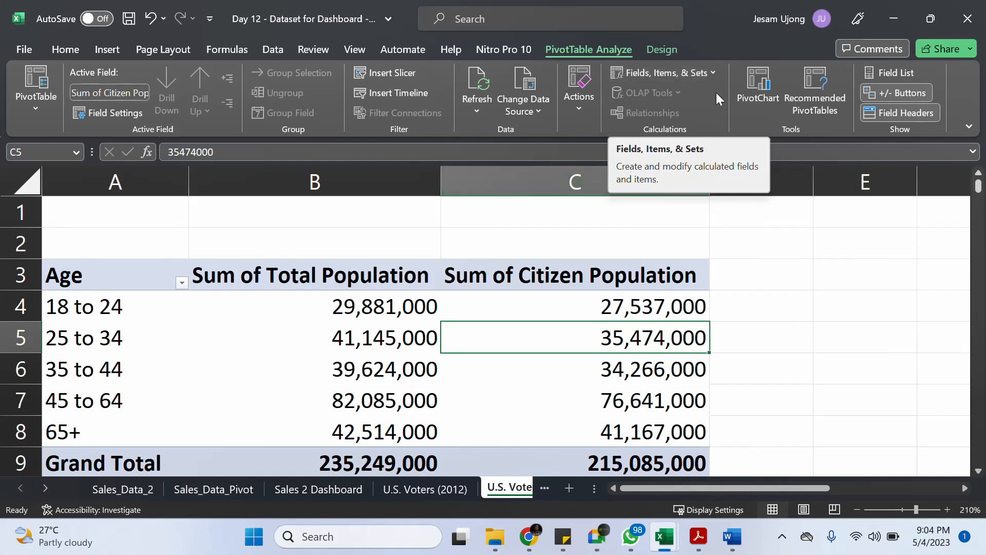
pyautogui.click(708, 72)
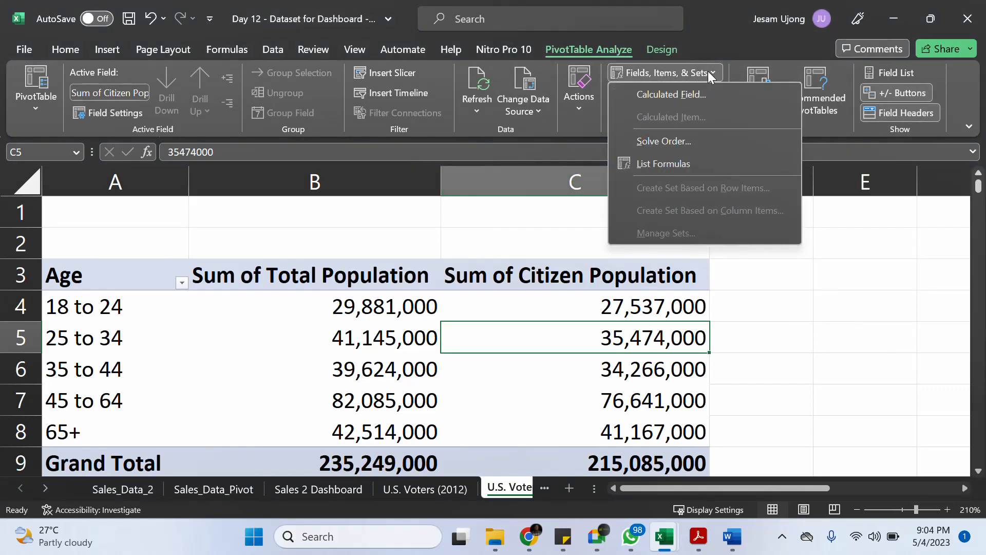
pyautogui.click(699, 95)
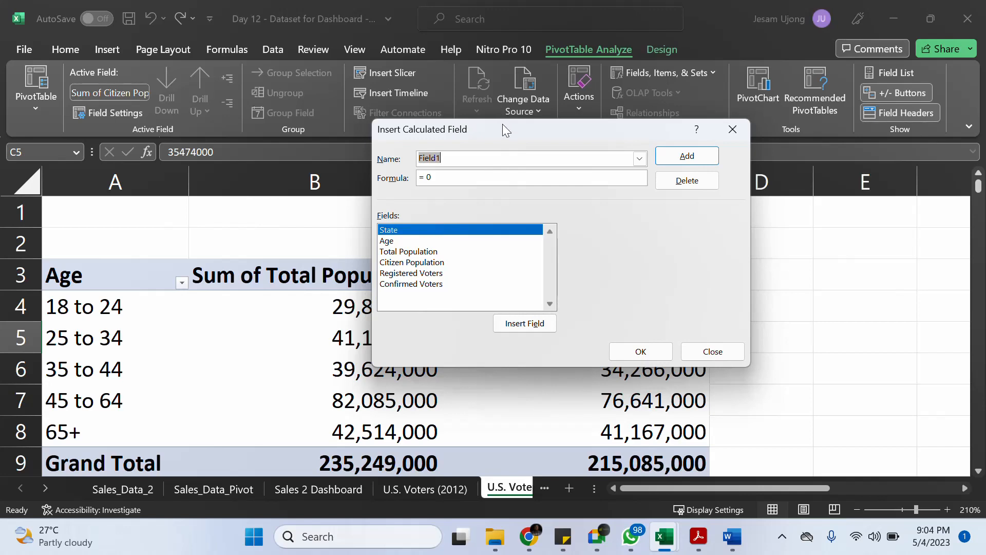
pyautogui.moveTo(503, 126); pyautogui.dragTo(689, 24)
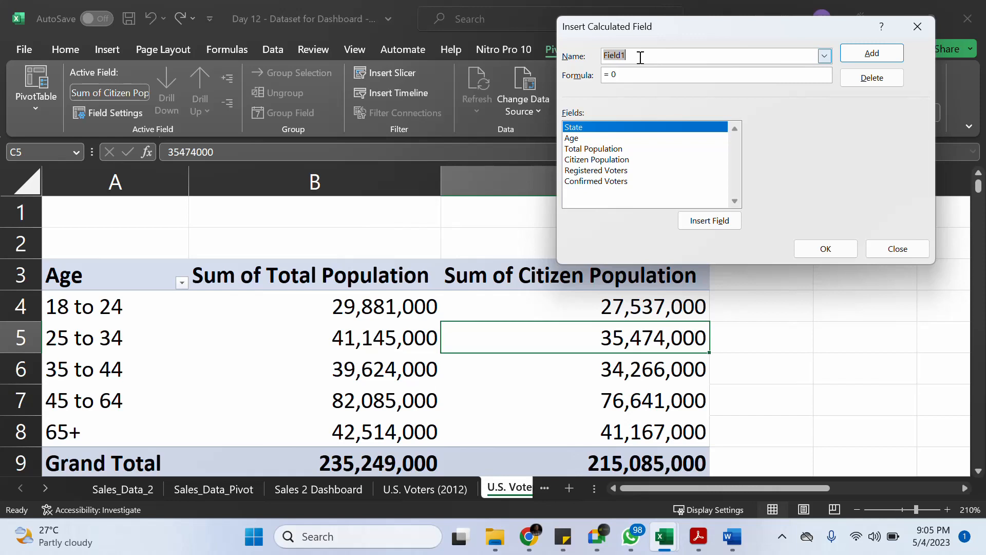
pyautogui.write('%')
pyautogui.write('Cit')
pyautogui.write('zen')
pyautogui.press('BackSpace')
pyautogui.press('BackSpace')
pyautogui.press('BackSpace')
pyautogui.write('izen')
# Try to insert the Citizen Population field after the default 0 in the calculated field's formula.
pyautogui.moveTo(676, 24); pyautogui.dragTo(644, 153)
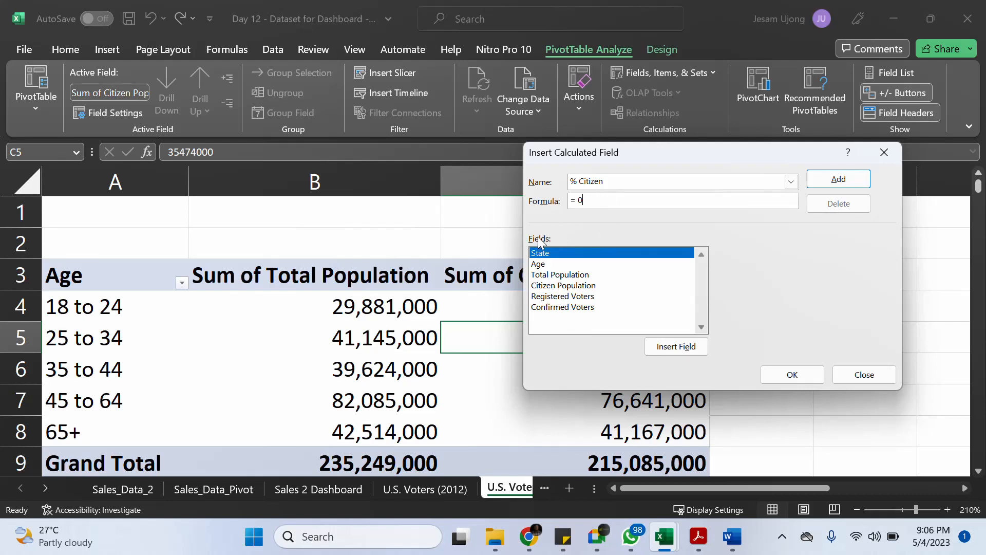
pyautogui.click(576, 287)
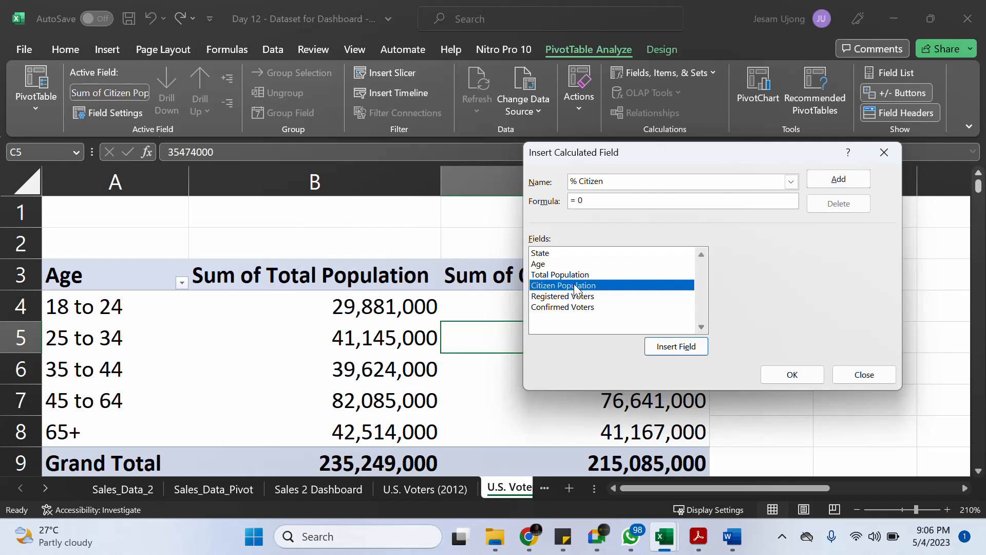
pyautogui.click(668, 345)
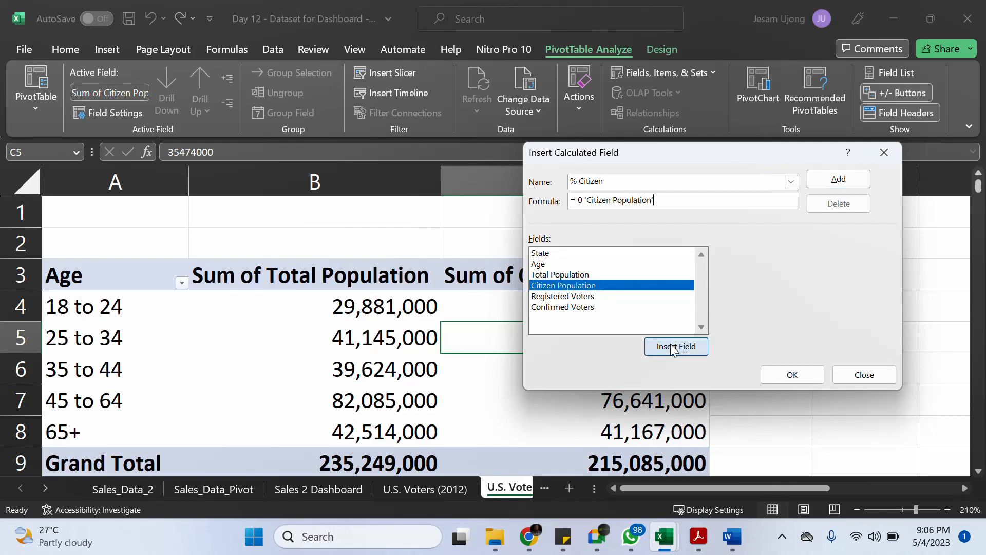
# Clear the default 0 and the inserted Citizen Population reference from the formula, keeping the equals sign.
pyautogui.click(588, 200)
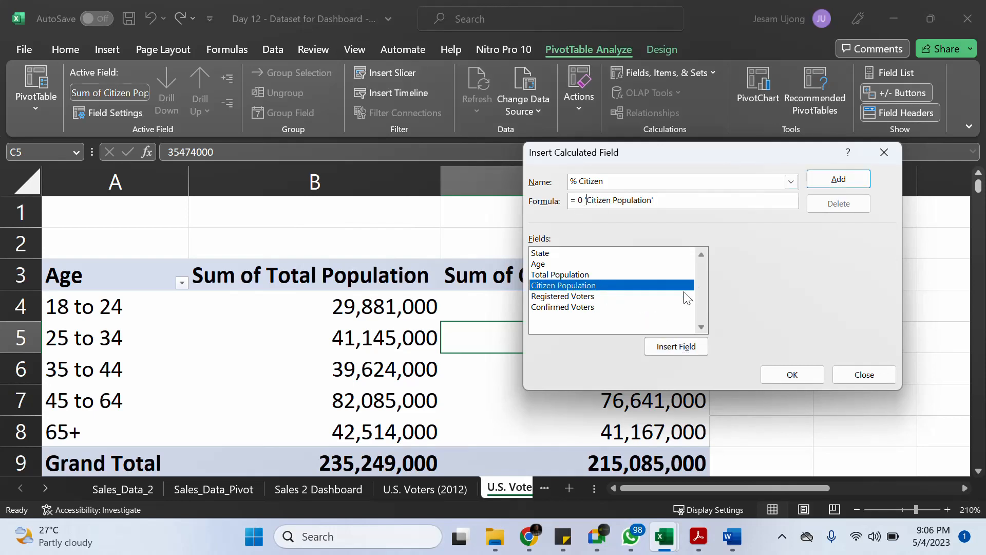
pyautogui.press('BackSpace')
pyautogui.press('BackSpace')
pyautogui.press('BackSpace')
pyautogui.press('BackSpace')
pyautogui.press('BackSpace')
pyautogui.press('BackSpace')
pyautogui.press('BackSpace')
pyautogui.press('BackSpace')
pyautogui.press('BackSpace')
pyautogui.press('BackSpace')
pyautogui.press('BackSpace')
pyautogui.press('BackSpace')
pyautogui.press('BackSpace')
pyautogui.press('BackSpace')
# Set the calculated field's formula to = 'Citizen Population'/ 'Total Population' and add the field to the PivotTable.
pyautogui.doubleClick(585, 288)
pyautogui.click(571, 275)
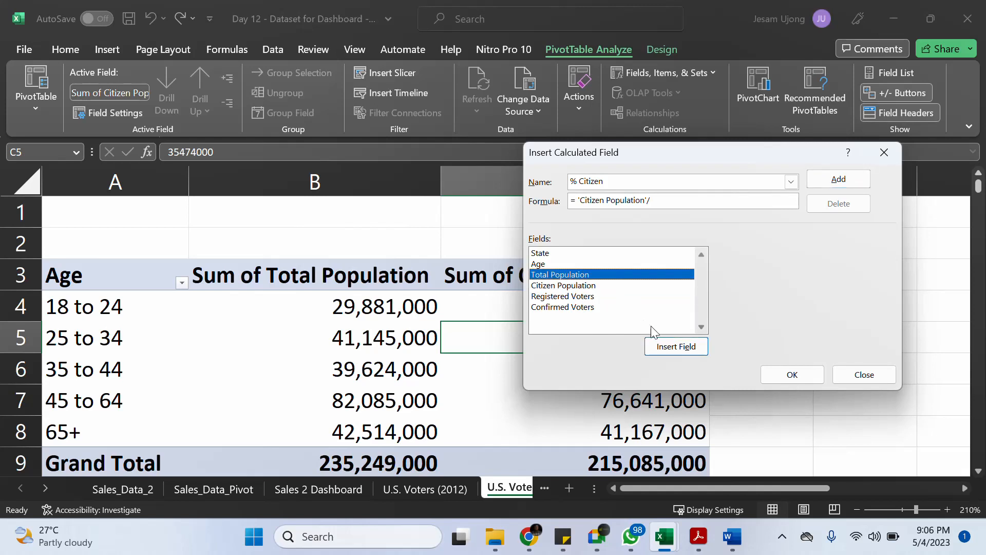
pyautogui.click(675, 347)
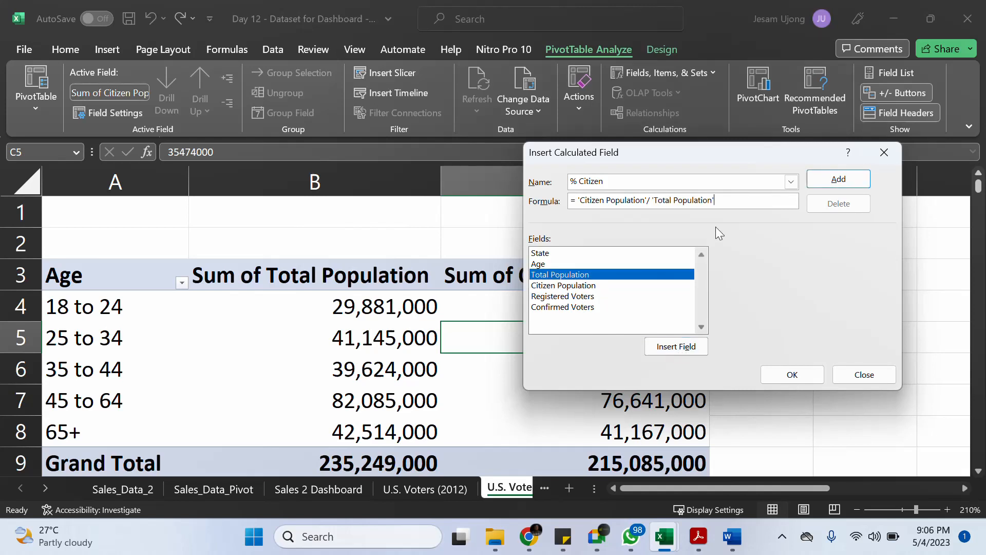
pyautogui.click(806, 376)
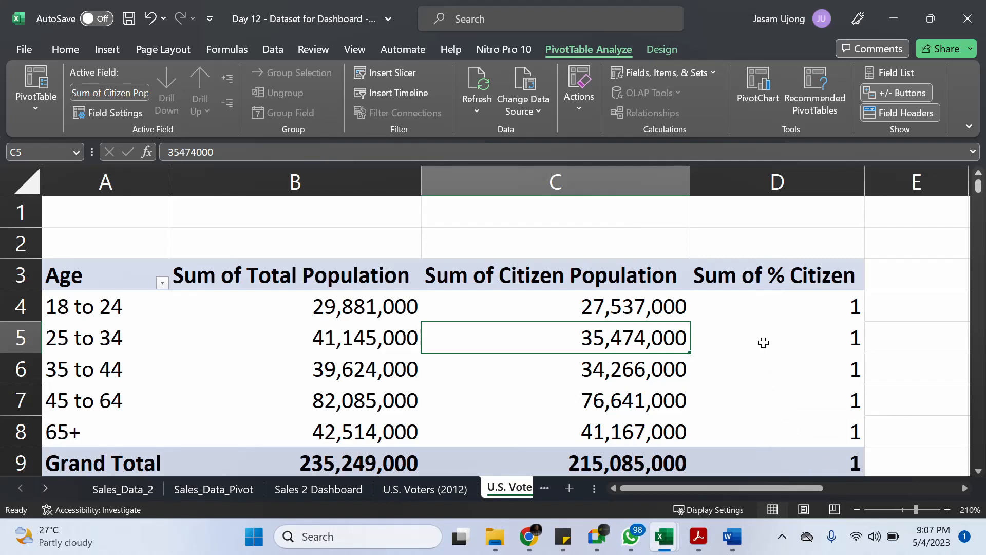
# Format the Sum of % Citizen values in D4:D9 to show two decimal places.
pyautogui.click(807, 303)
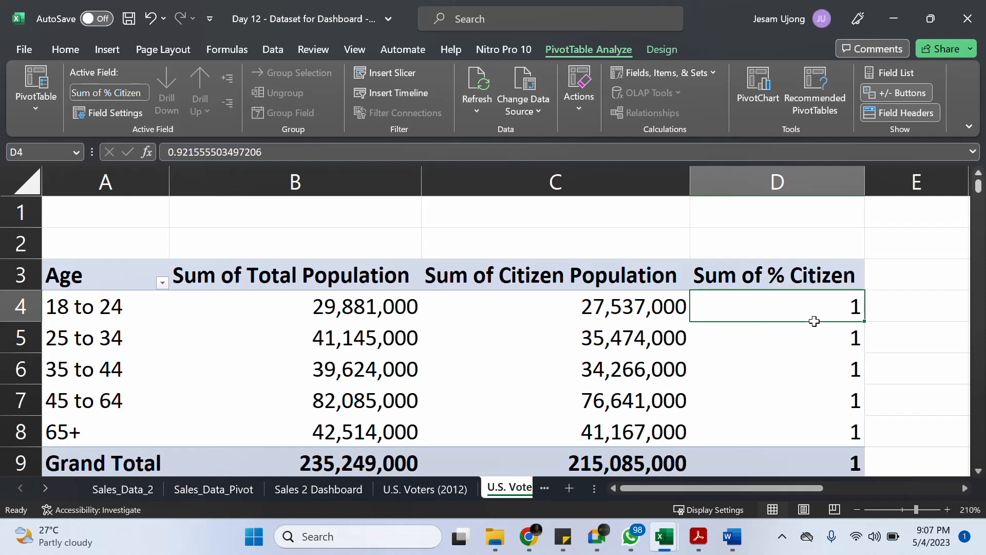
pyautogui.click(66, 49)
pyautogui.moveTo(840, 308); pyautogui.dragTo(845, 450)
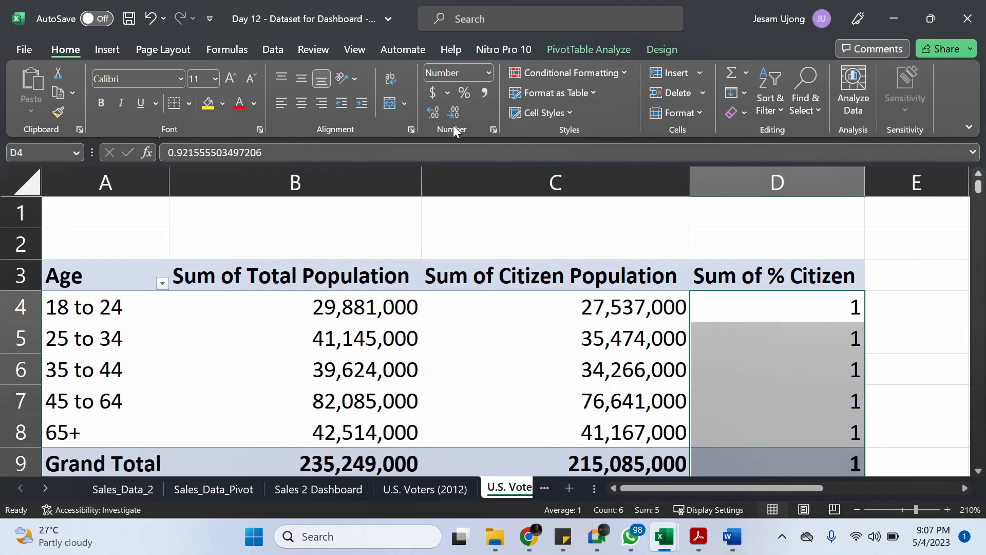
pyautogui.click(430, 115)
pyautogui.click(431, 115)
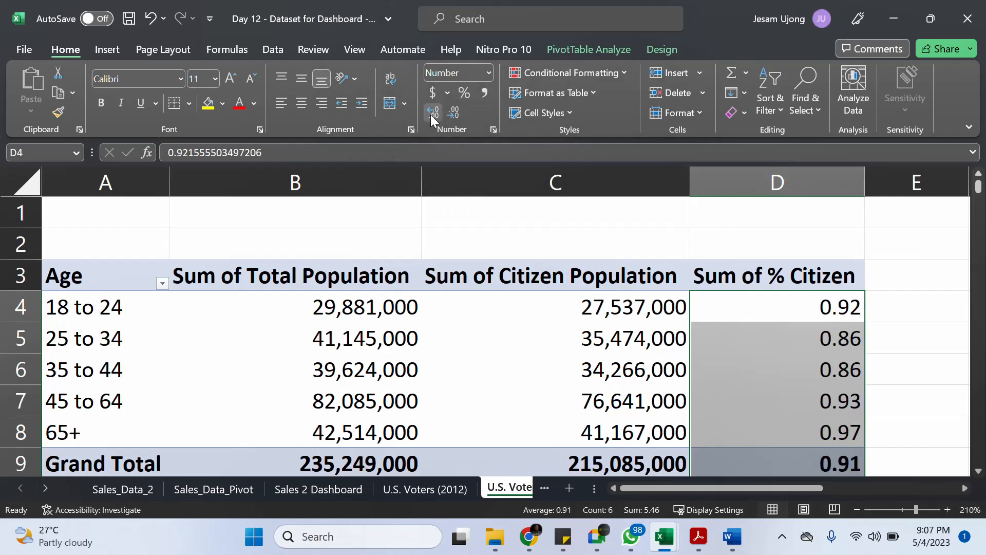
pyautogui.click(430, 115)
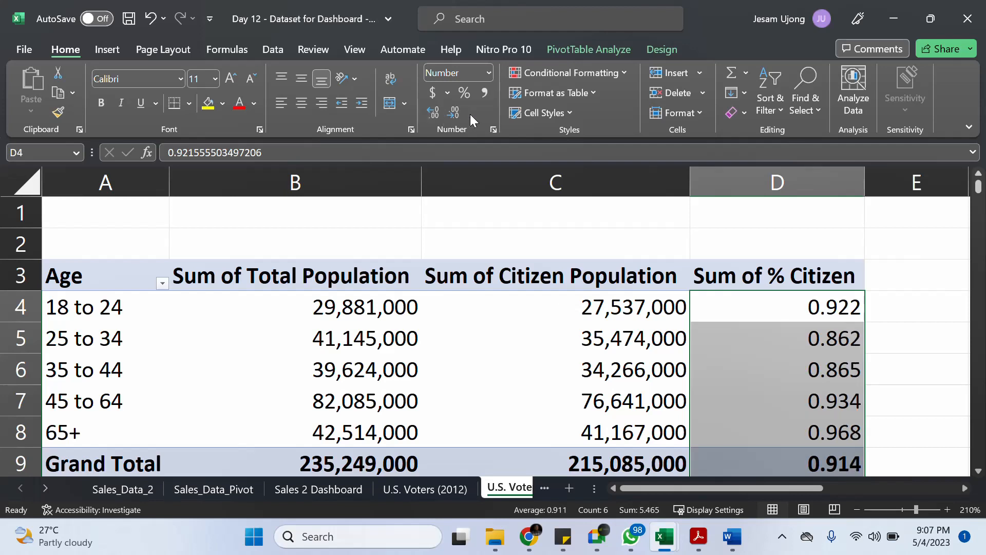
pyautogui.click(455, 115)
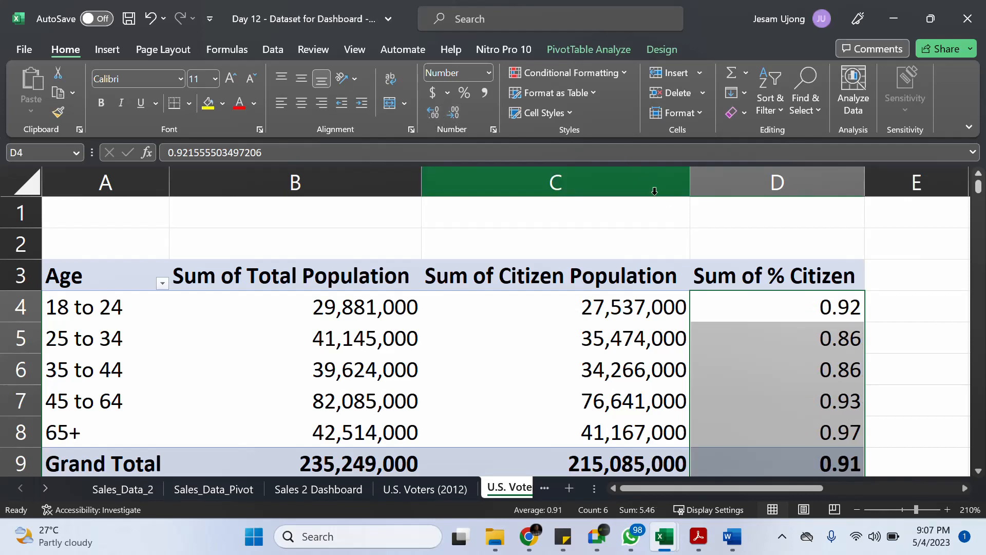
pyautogui.click(825, 318)
# Rename the Sum of % Citizen header in D3 to %Citizen and fit column D's width to its contents.
pyautogui.click(774, 282)
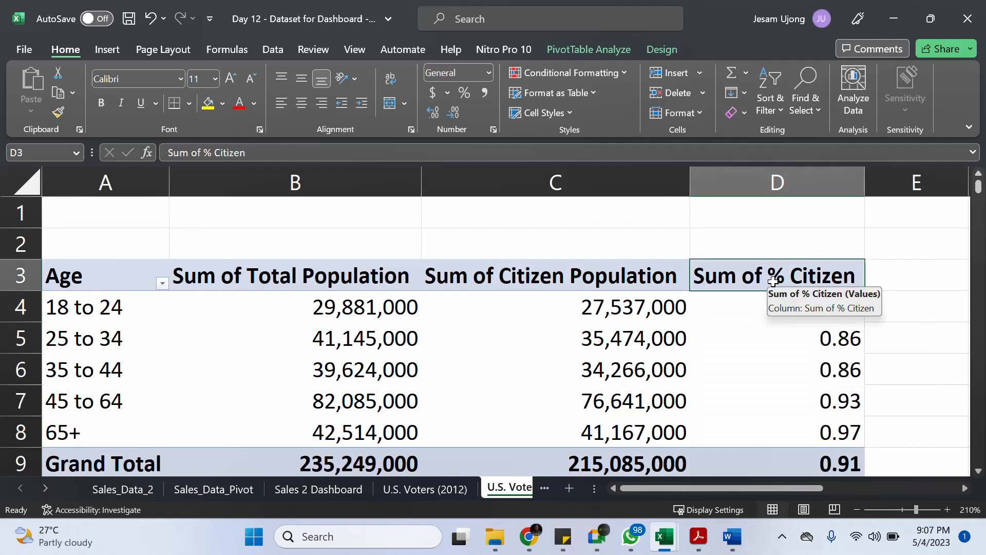
pyautogui.click(219, 153)
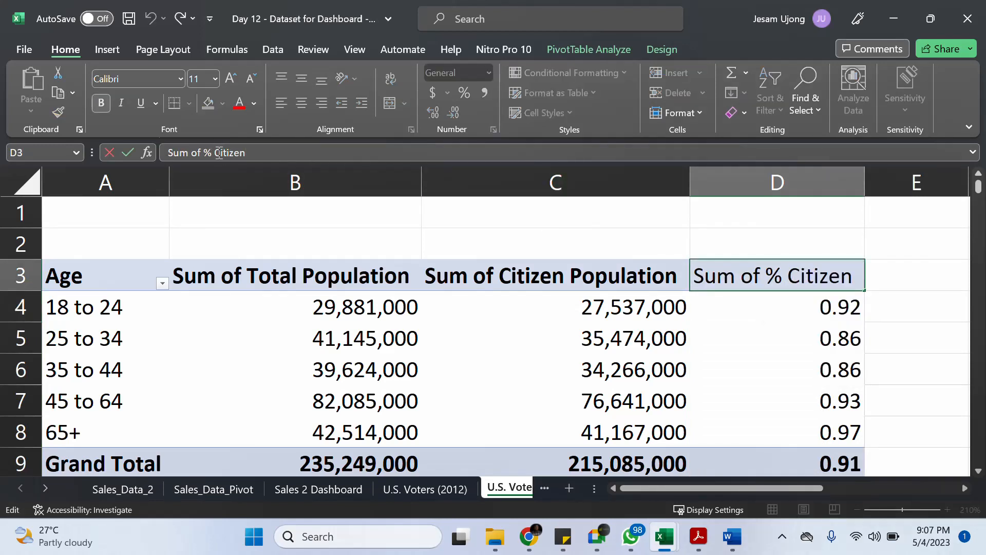
pyautogui.moveTo(217, 153); pyautogui.dragTo(154, 153)
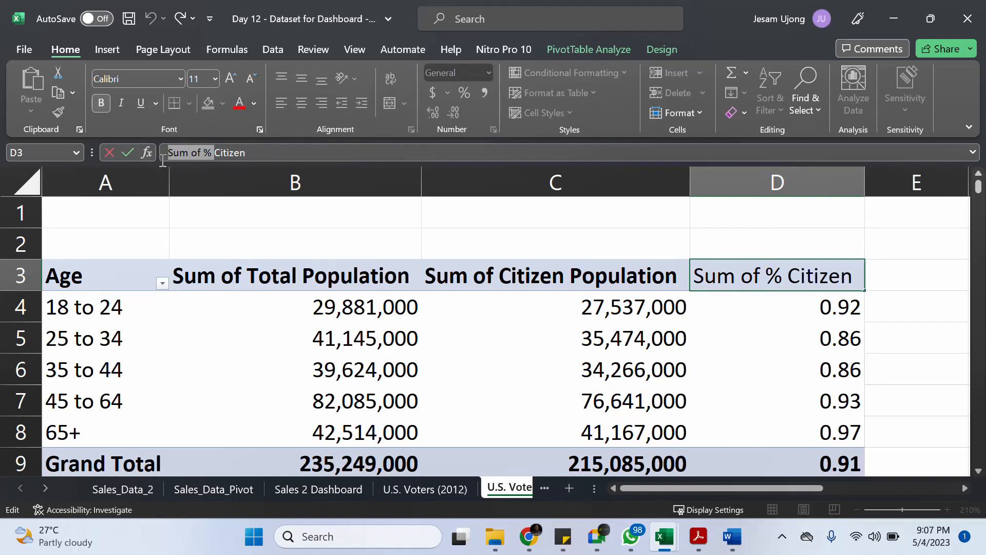
pyautogui.write('%')
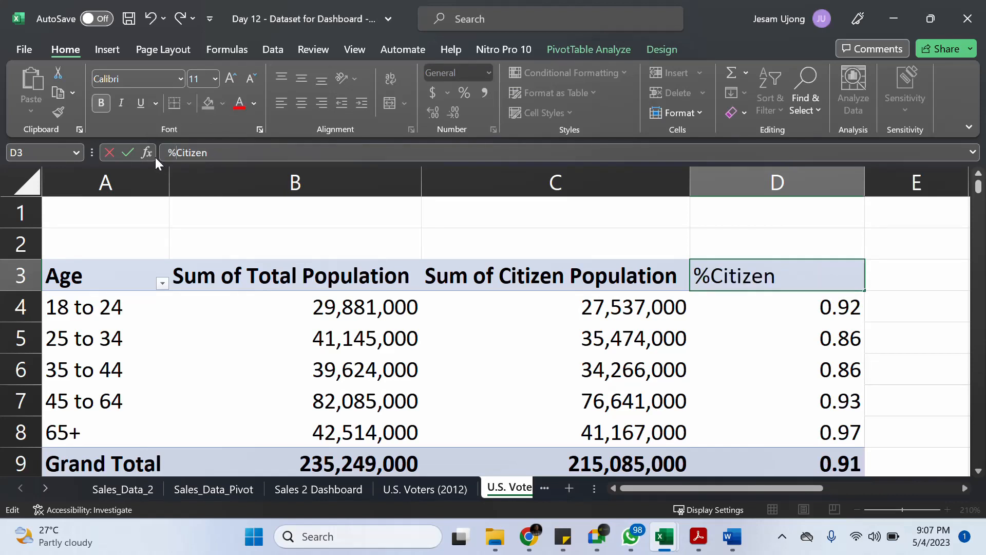
pyautogui.press('Return')
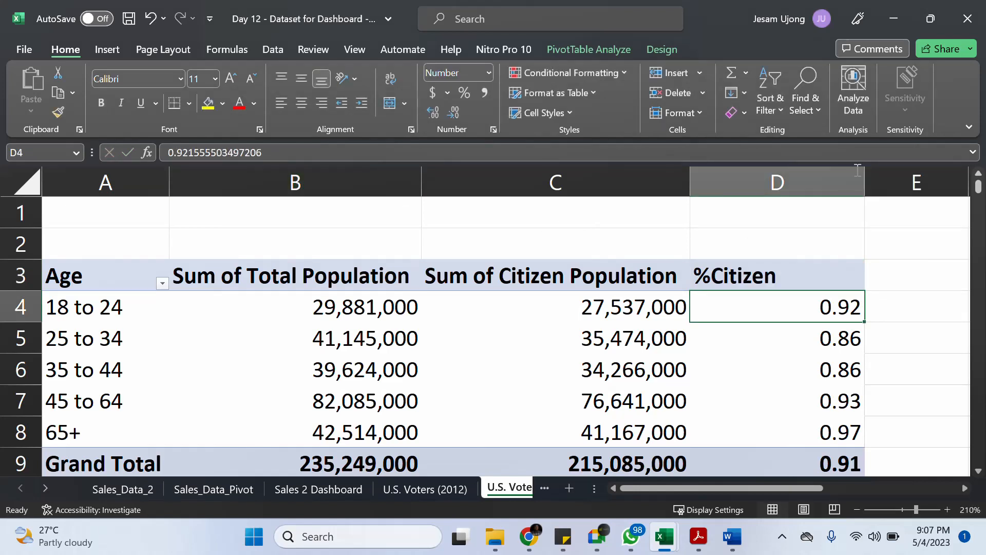
pyautogui.doubleClick(865, 183)
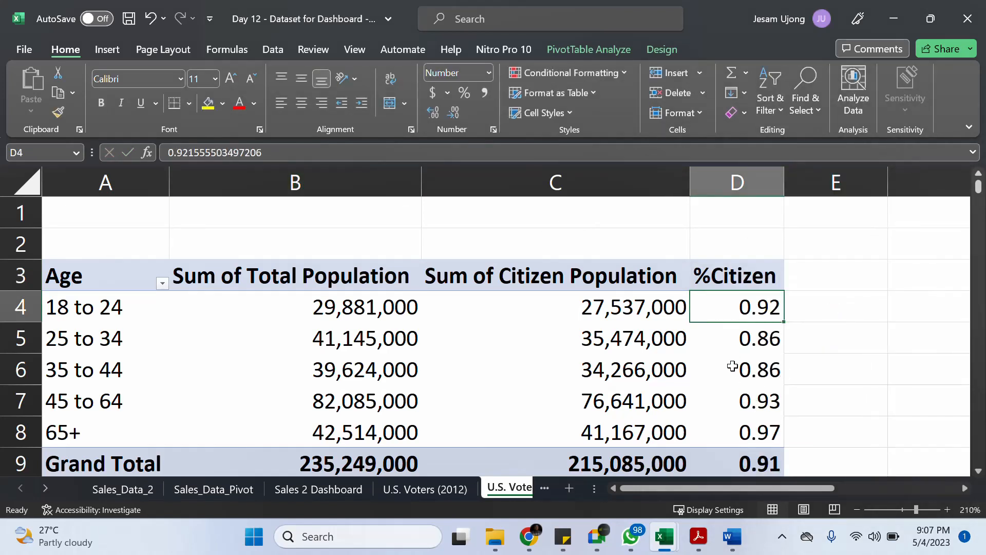
# Format the %Citizen values in D4:D9 as percentages and centre the contents of column D.
pyautogui.moveTo(774, 365)
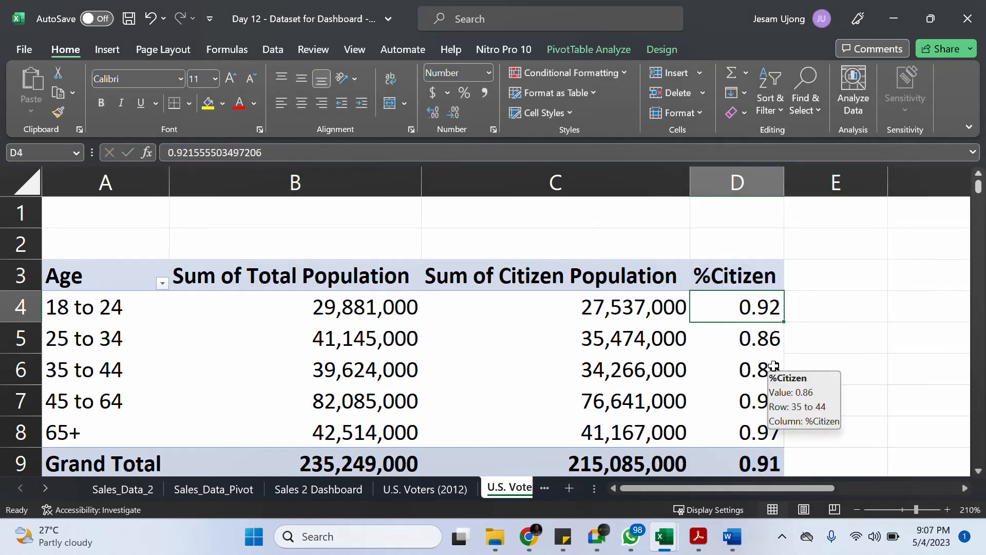
pyautogui.scroll(-1, 757, 337)
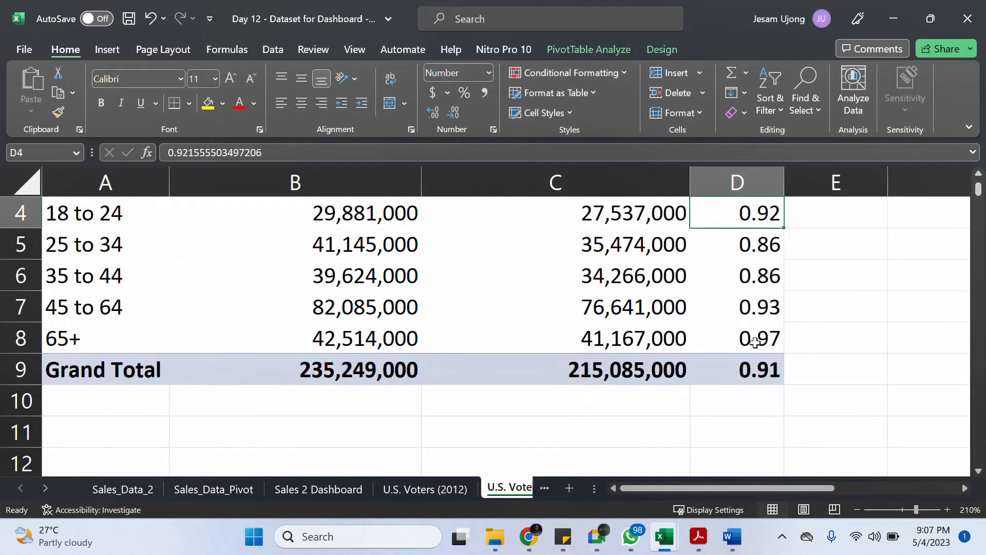
pyautogui.scroll(1, 758, 310)
pyautogui.moveTo(758, 310); pyautogui.dragTo(770, 460)
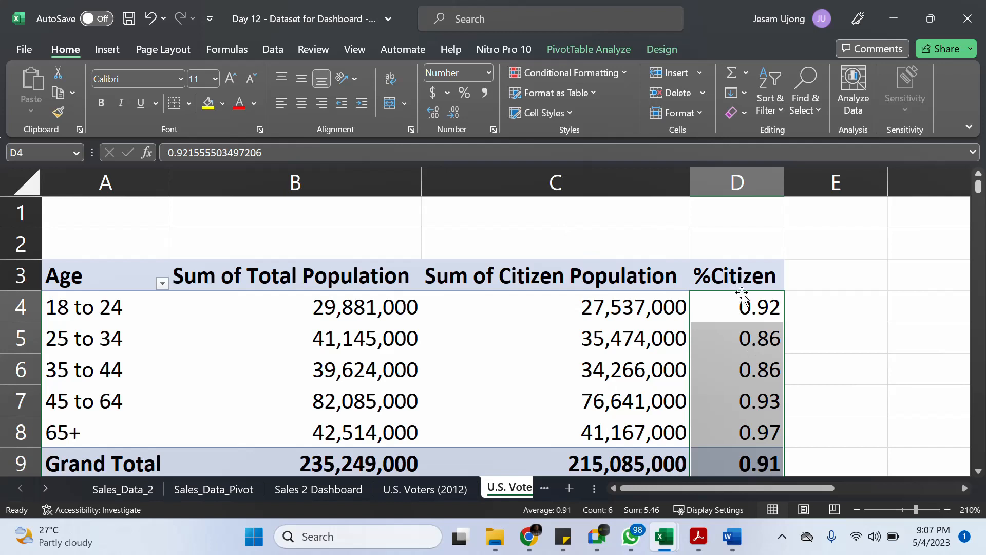
pyautogui.click(464, 93)
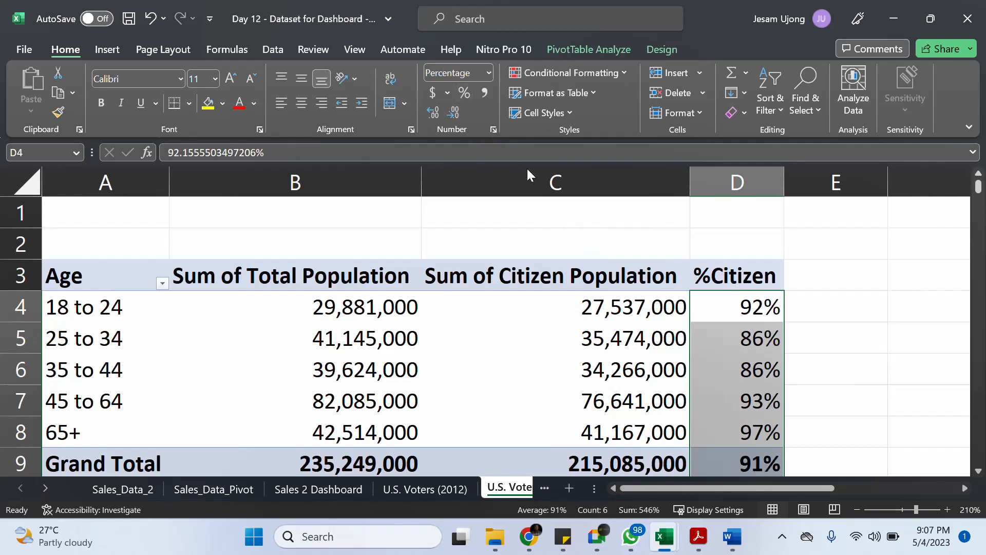
pyautogui.click(734, 182)
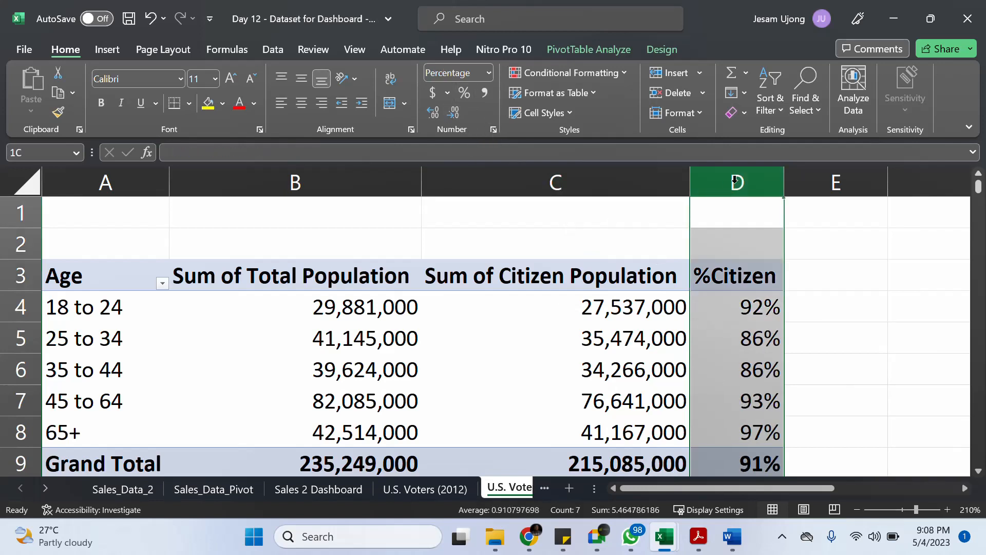
pyautogui.click(302, 102)
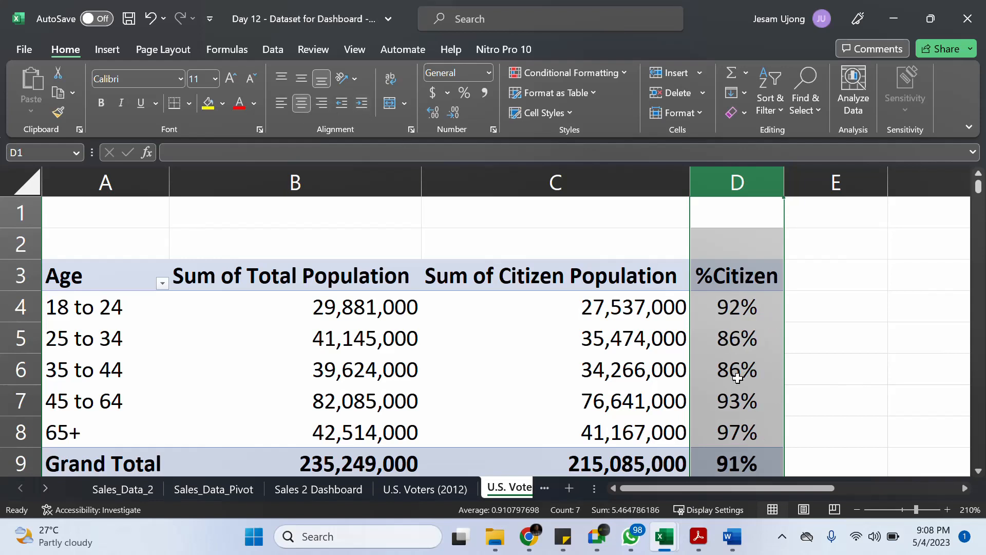
# Examine the %Citizen value of each age group and of the grand total.
pyautogui.click(750, 309)
pyautogui.click(744, 340)
pyautogui.click(730, 368)
pyautogui.click(744, 396)
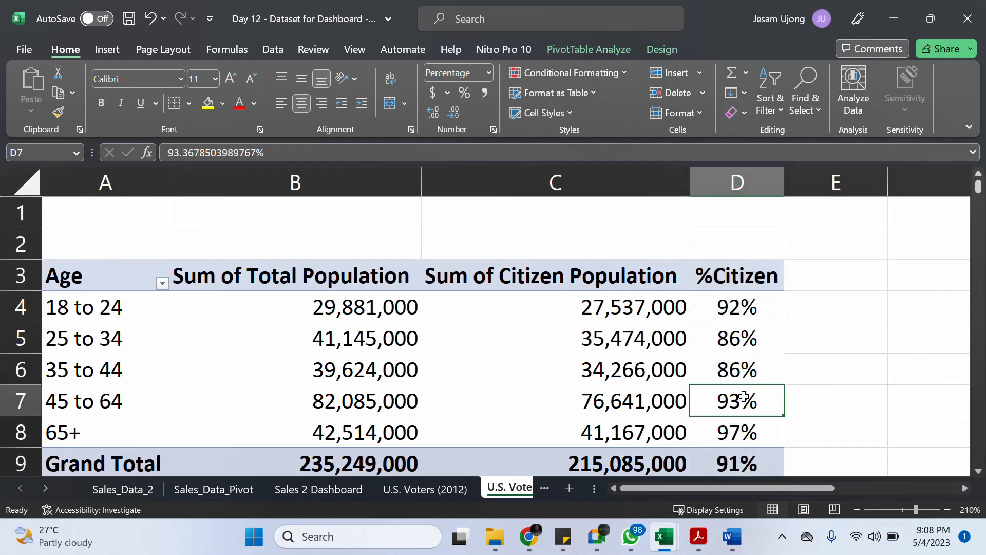
pyautogui.click(730, 431)
pyautogui.click(739, 459)
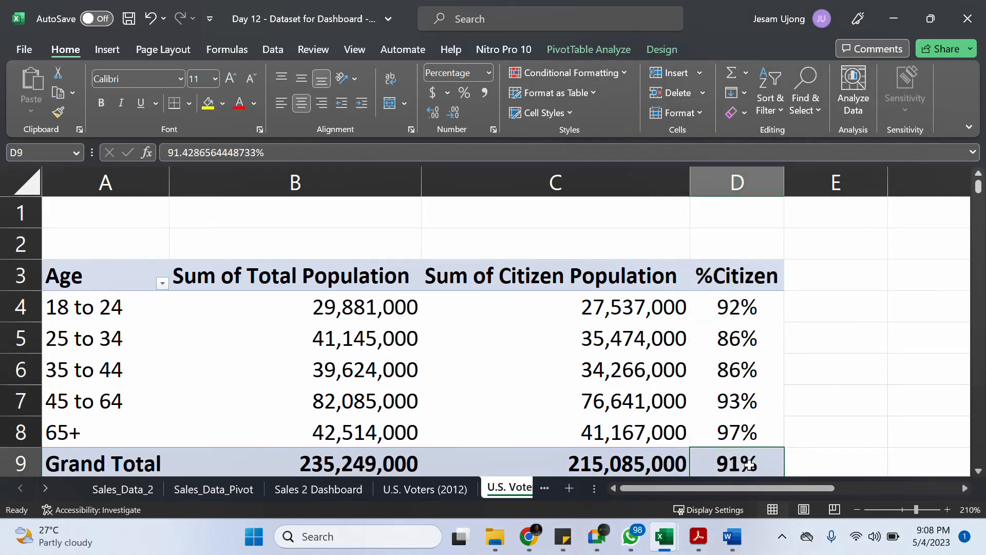
pyautogui.scroll(-1, 814, 401)
pyautogui.scroll(1, 796, 444)
pyautogui.moveTo(787, 484); pyautogui.dragTo(696, 489)
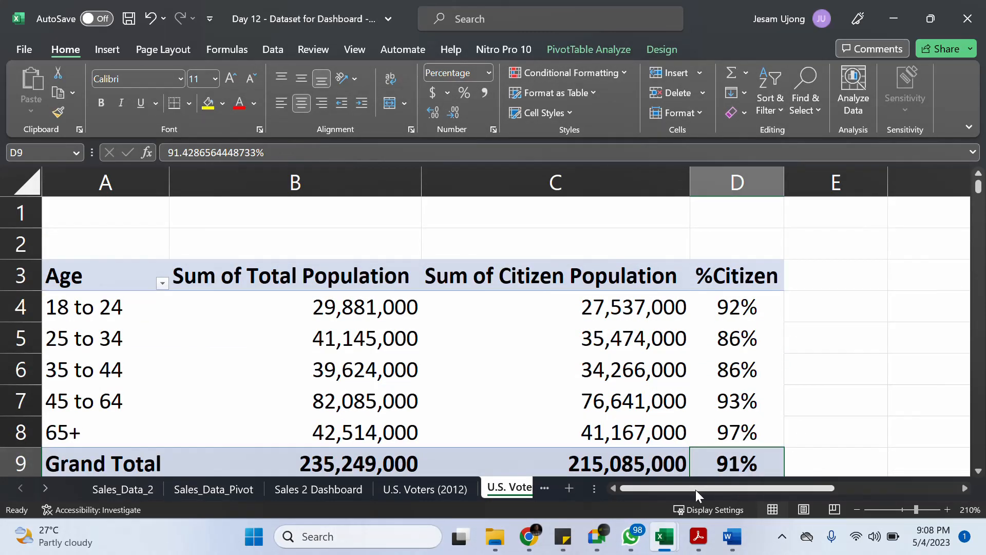
pyautogui.moveTo(977, 191); pyautogui.dragTo(930, 217)
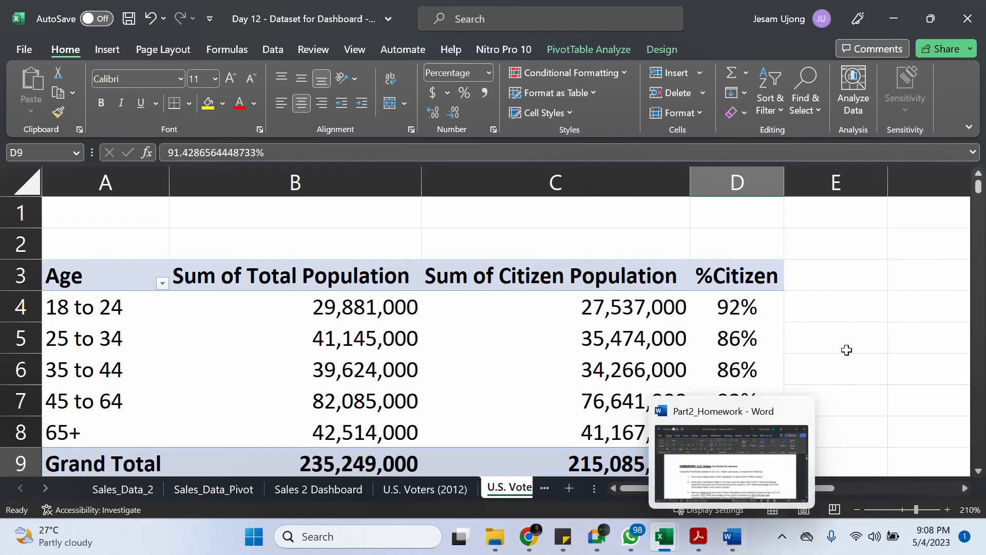
pyautogui.click(751, 343)
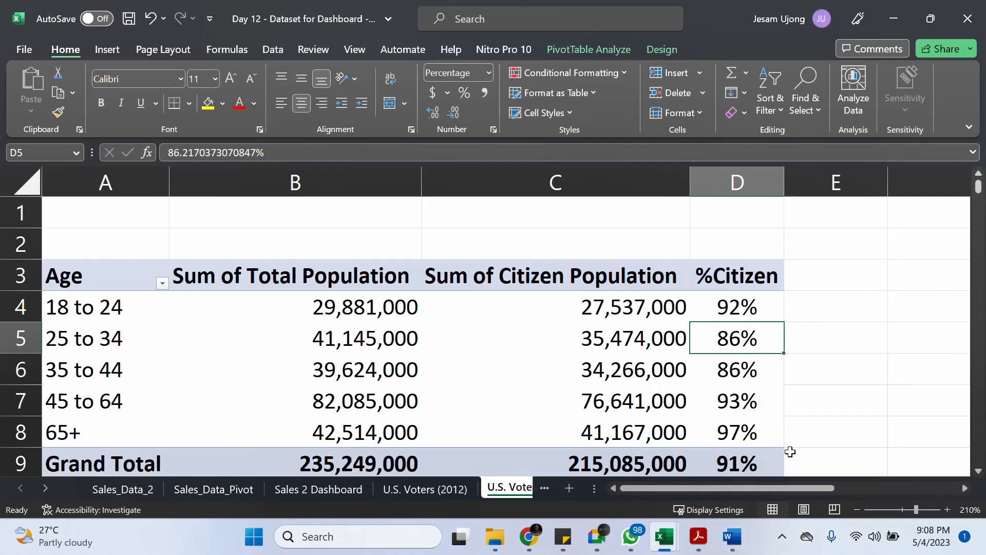
pyautogui.click(783, 537)
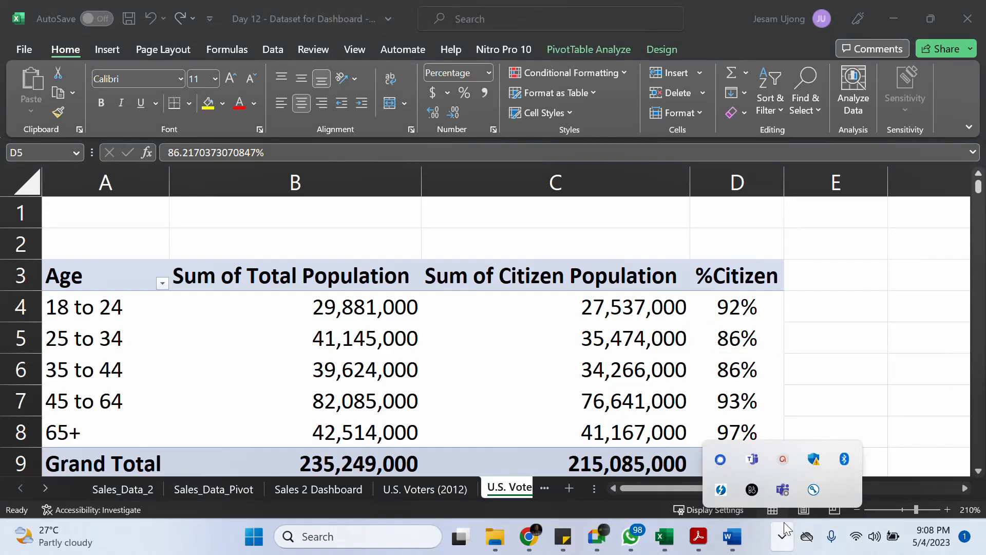
pyautogui.click(782, 461)
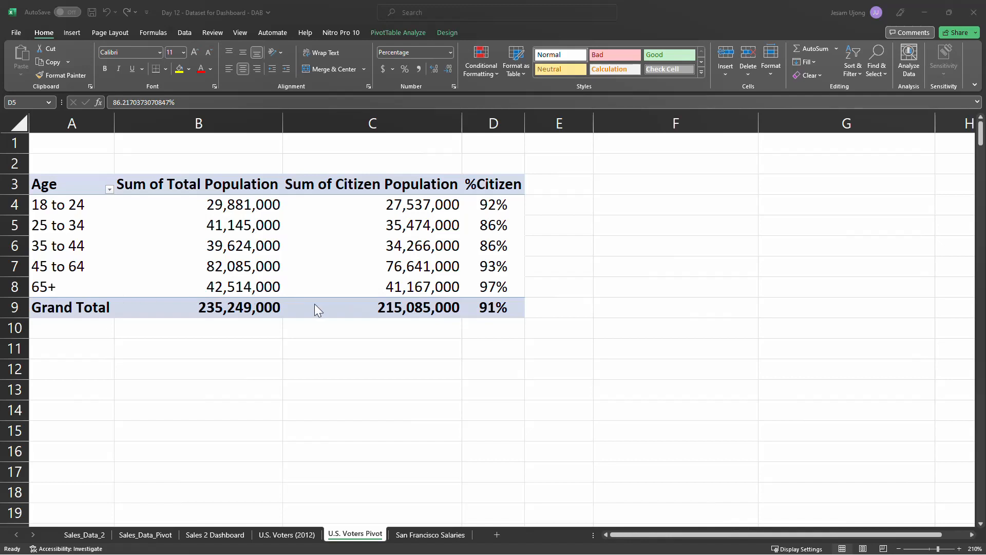
# Show the PivotTable field list for the age PivotTable.
pyautogui.click(465, 208)
pyautogui.click(369, 193)
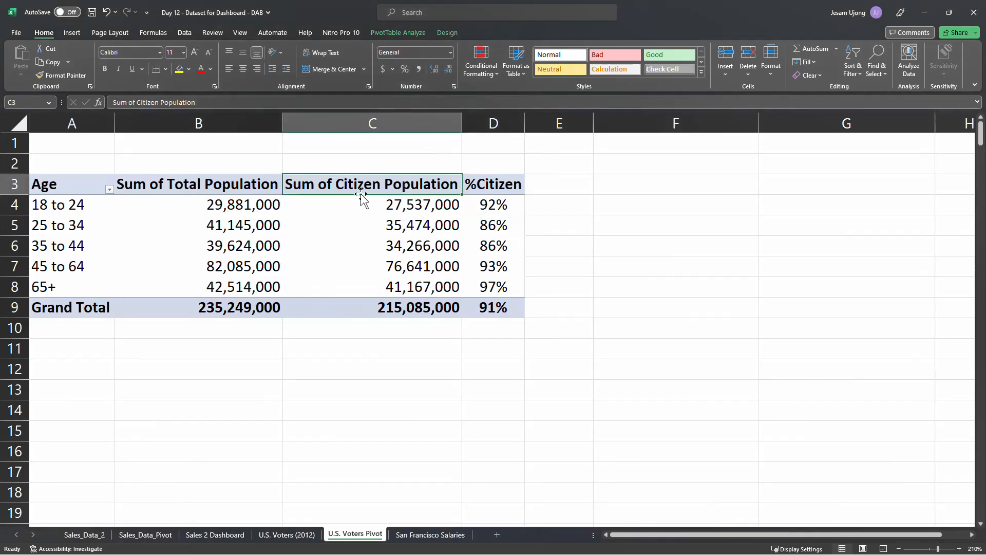
pyautogui.click(418, 246)
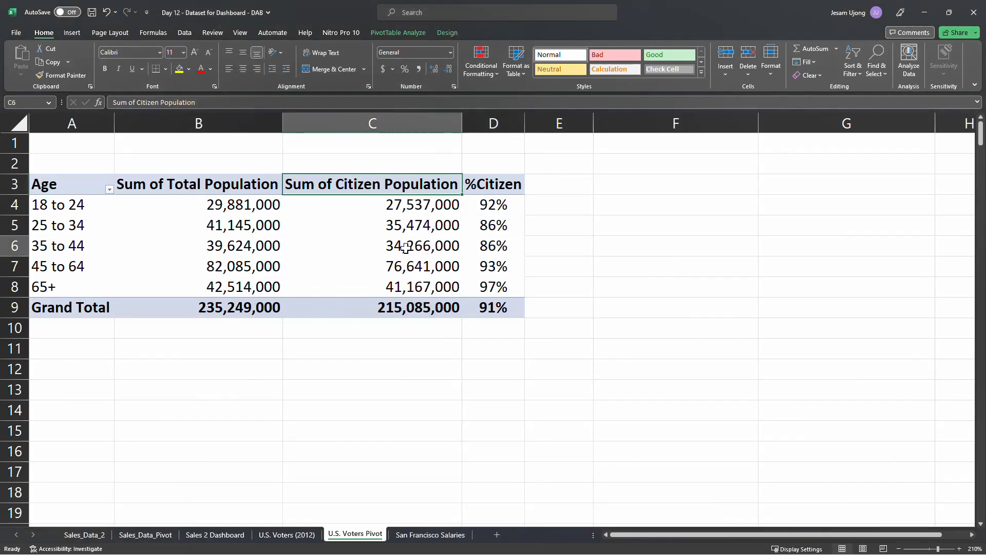
pyautogui.click(429, 230)
pyautogui.rightClick(429, 230)
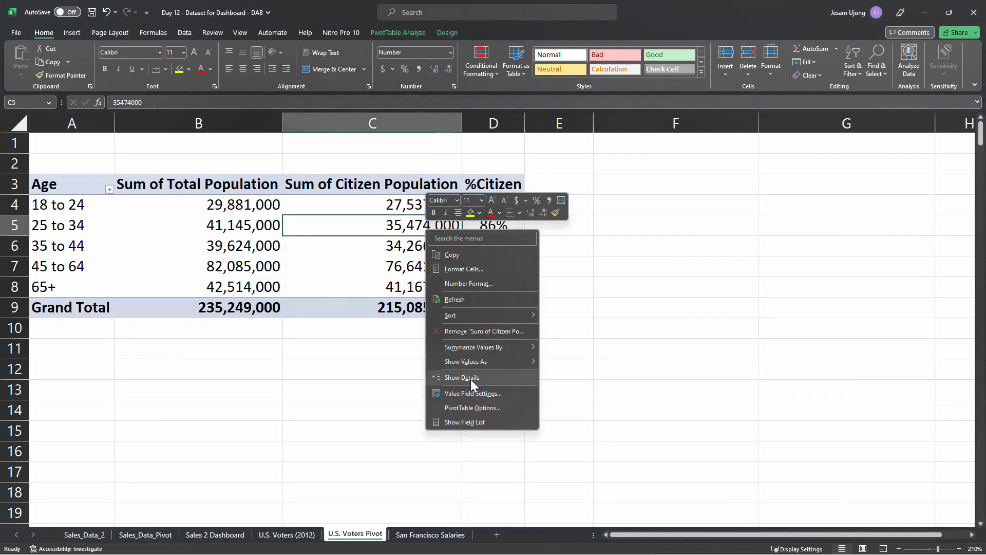
pyautogui.click(468, 418)
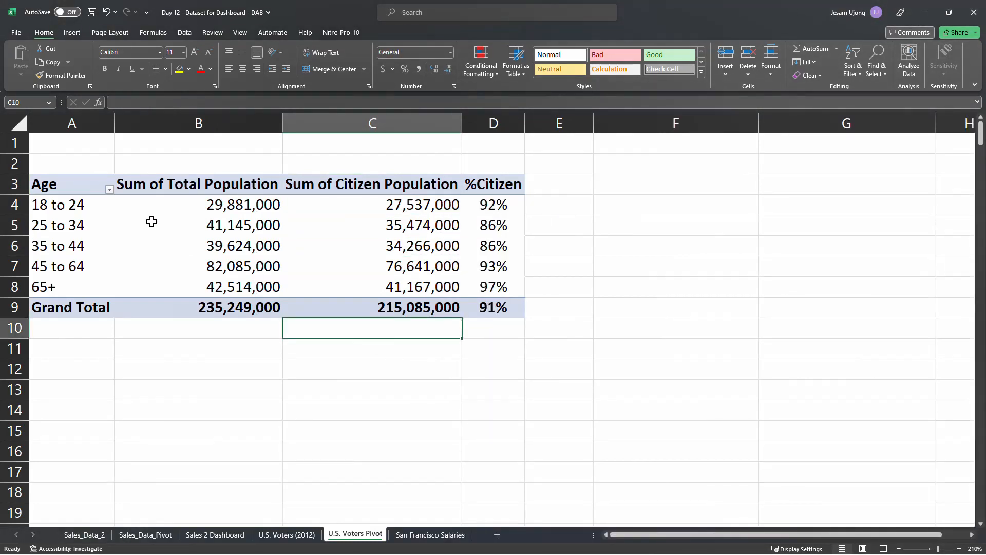
pyautogui.click(150, 224)
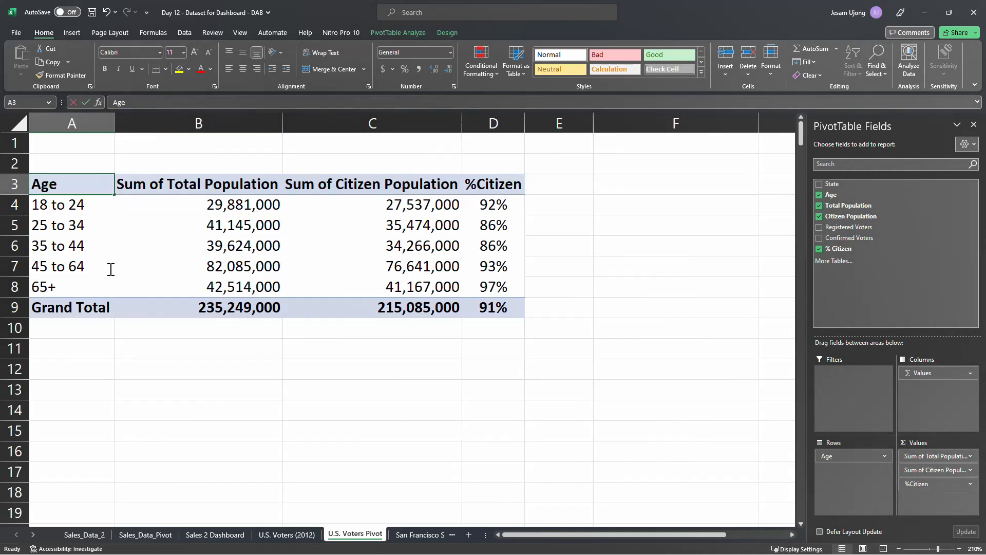
# Copy the whole PivotTable in A3:D9 and paste the duplicate below it, starting at A13.
pyautogui.click(167, 365)
pyautogui.moveTo(61, 187); pyautogui.dragTo(486, 310)
pyautogui.hotkey('ctrl', 'c')
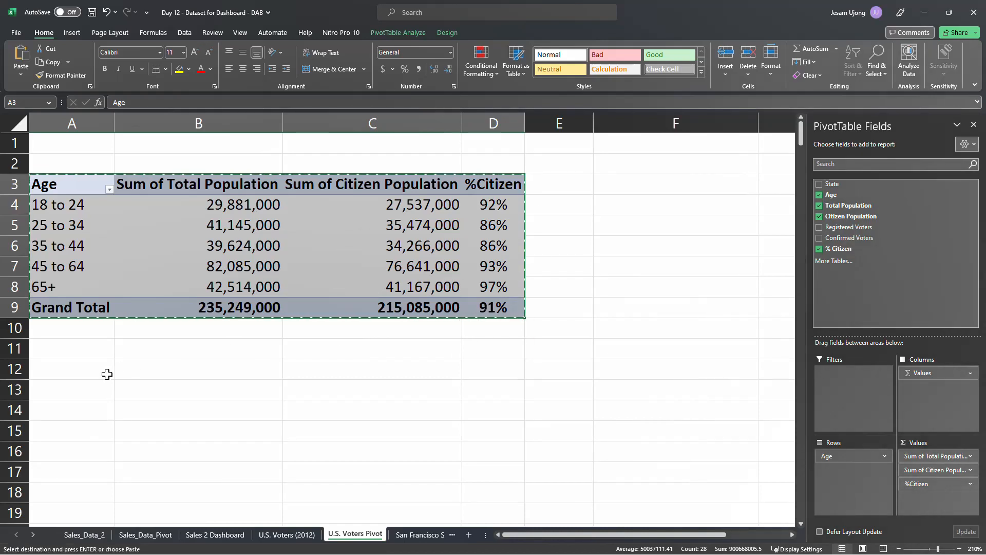
pyautogui.click(95, 392)
pyautogui.hotkey('ctrl', 'v')
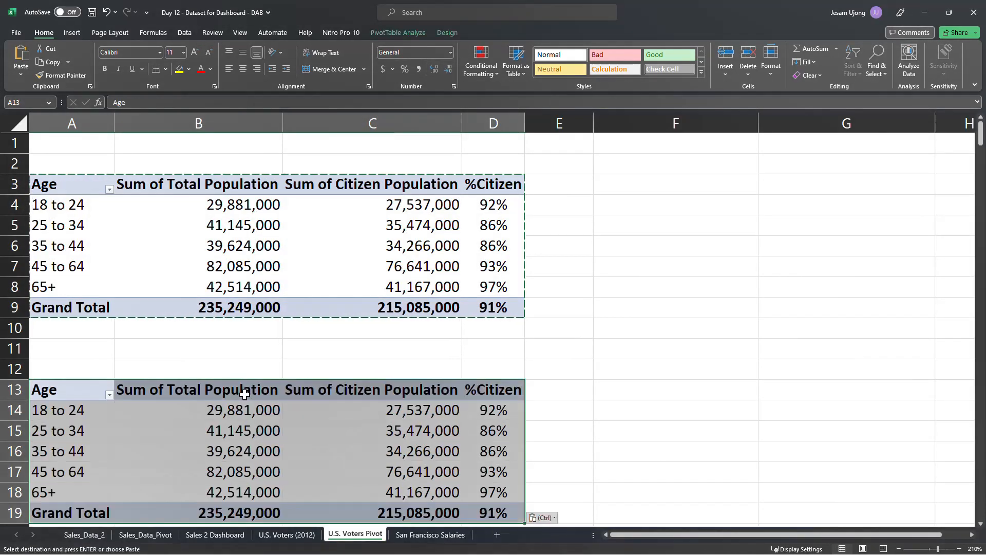
# Remove %Citizen and Total Population from the copied PivotTable's values and replace Age with State in its rows.
pyautogui.scroll(-3, 308, 354)
pyautogui.click(441, 293)
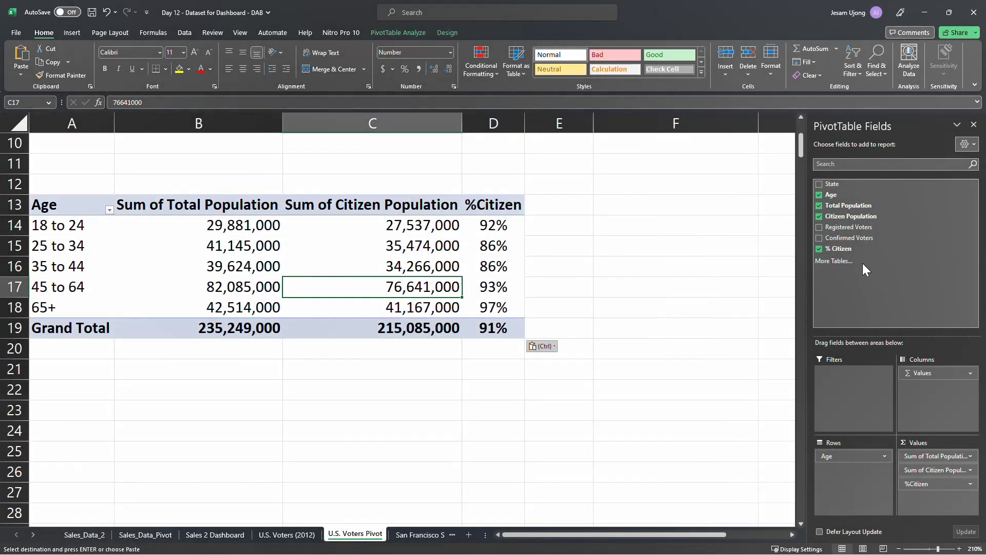
pyautogui.moveTo(926, 486); pyautogui.dragTo(656, 483)
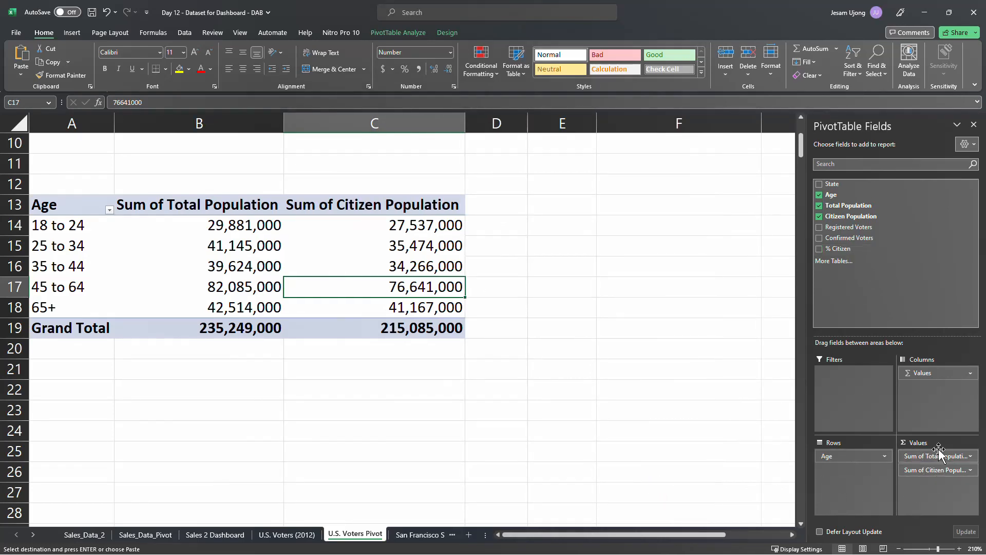
pyautogui.moveTo(947, 462); pyautogui.dragTo(716, 483)
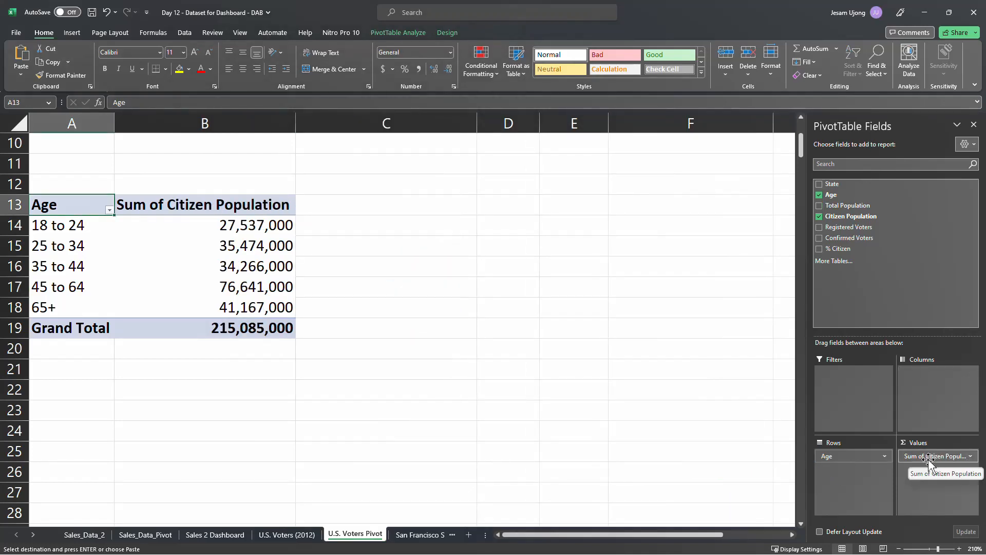
pyautogui.moveTo(840, 457); pyautogui.dragTo(642, 432)
pyautogui.moveTo(825, 185); pyautogui.dragTo(847, 459)
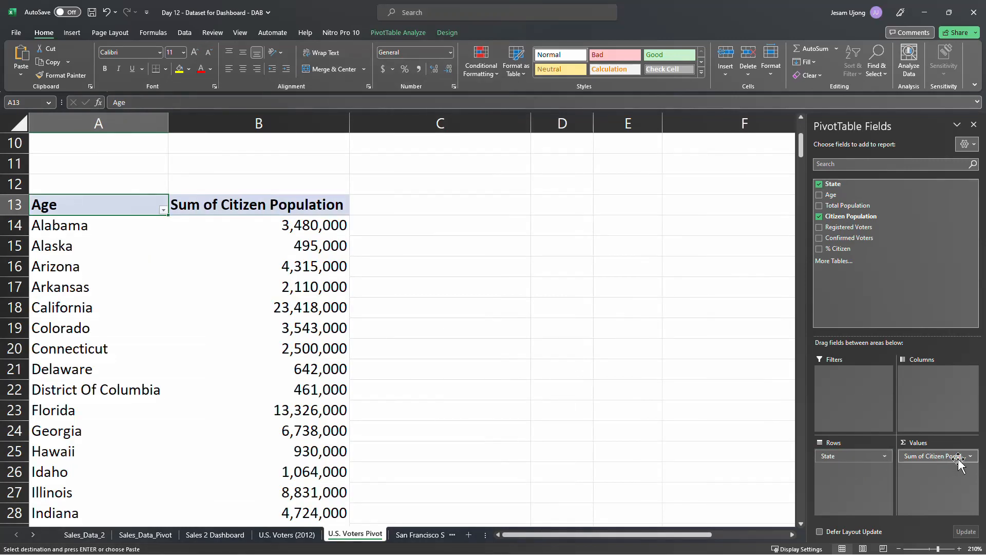
# Replace Citizen Population with Registered Voters and Confirmed Voters in the copied PivotTable's values.
pyautogui.moveTo(959, 457); pyautogui.dragTo(684, 381)
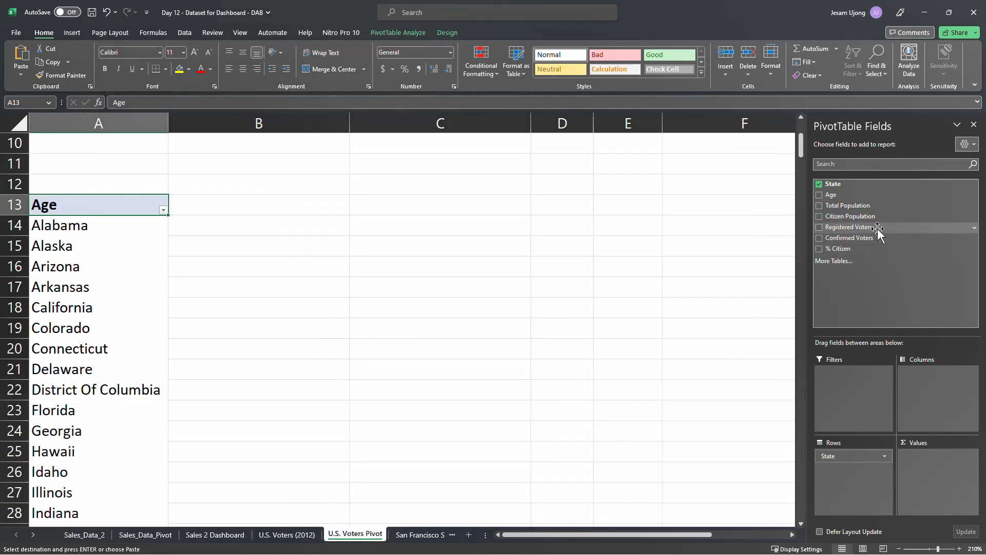
pyautogui.moveTo(877, 227); pyautogui.dragTo(935, 456)
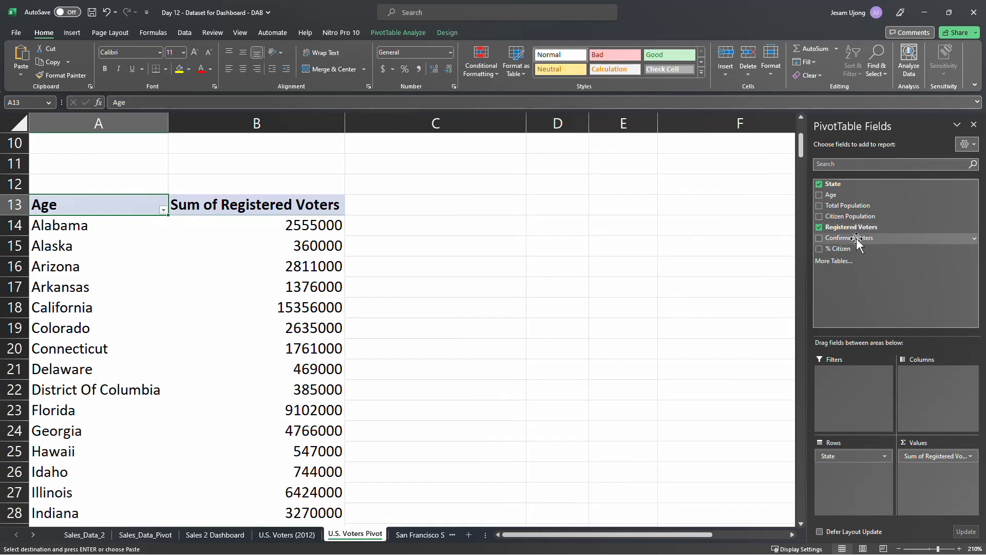
pyautogui.moveTo(850, 237); pyautogui.dragTo(938, 473)
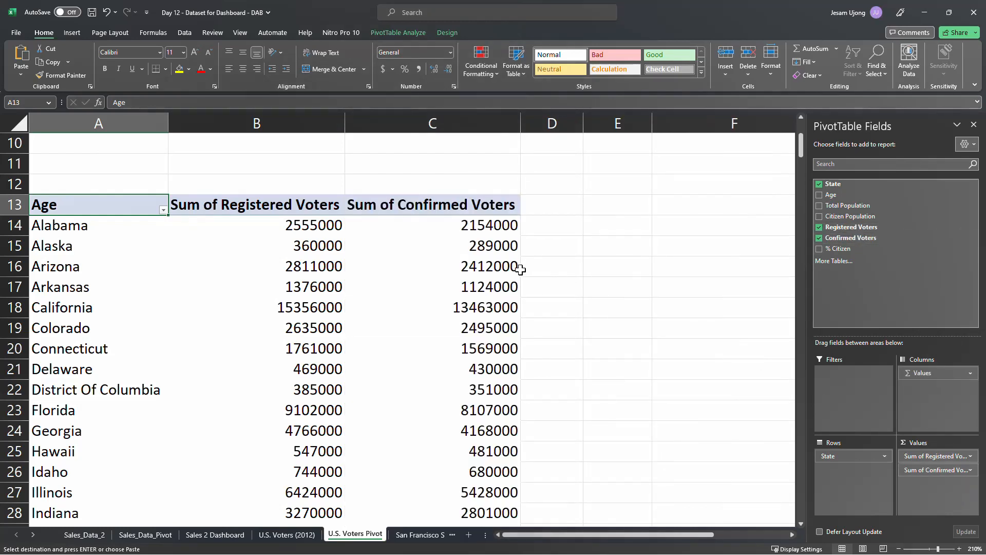
# Format the Sum of Registered Voters values in the state PivotTable as Number with a thousands separator and 0 decimal places.
pyautogui.click(322, 224)
pyautogui.rightClick(323, 223)
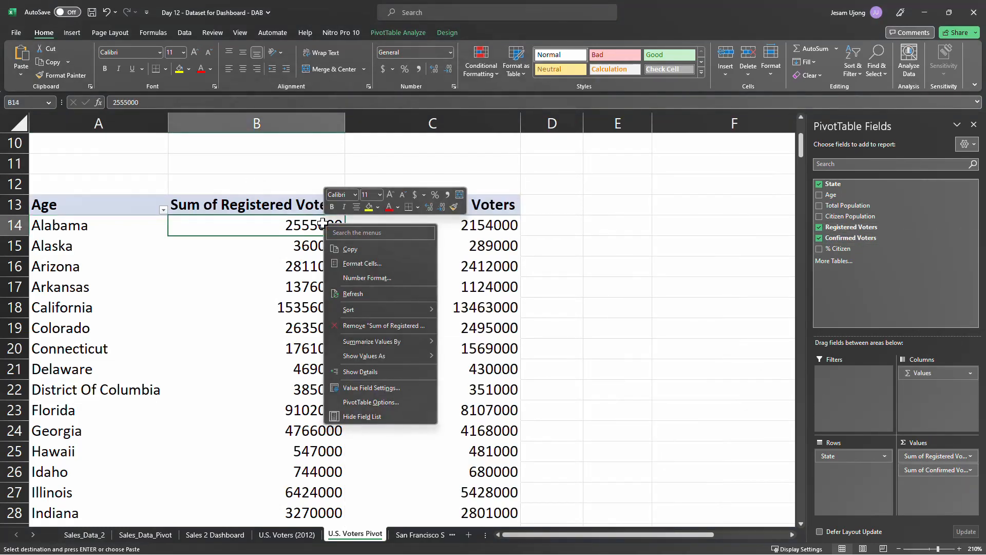
pyautogui.click(386, 282)
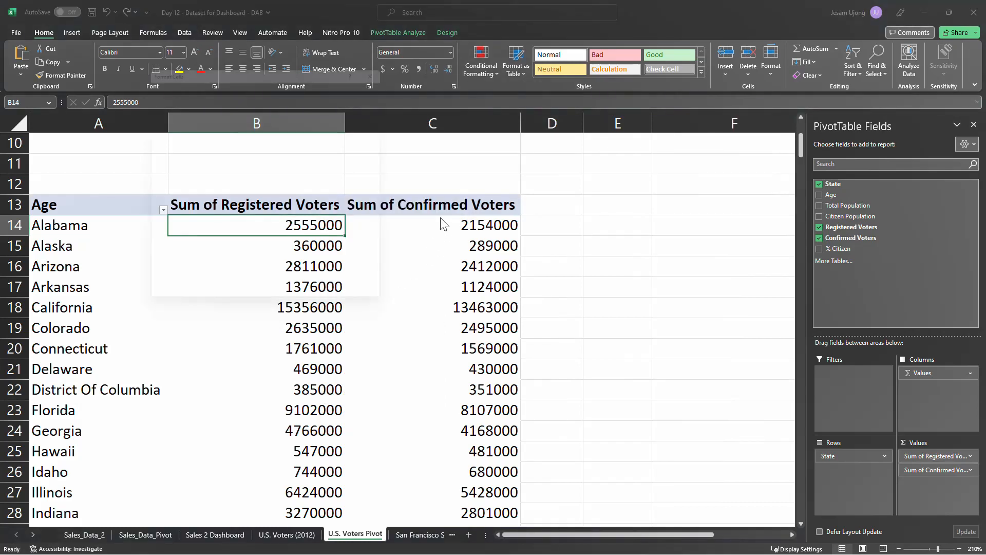
pyautogui.moveTo(0, 180); pyautogui.dragTo(355, 167)
pyautogui.click(280, 216)
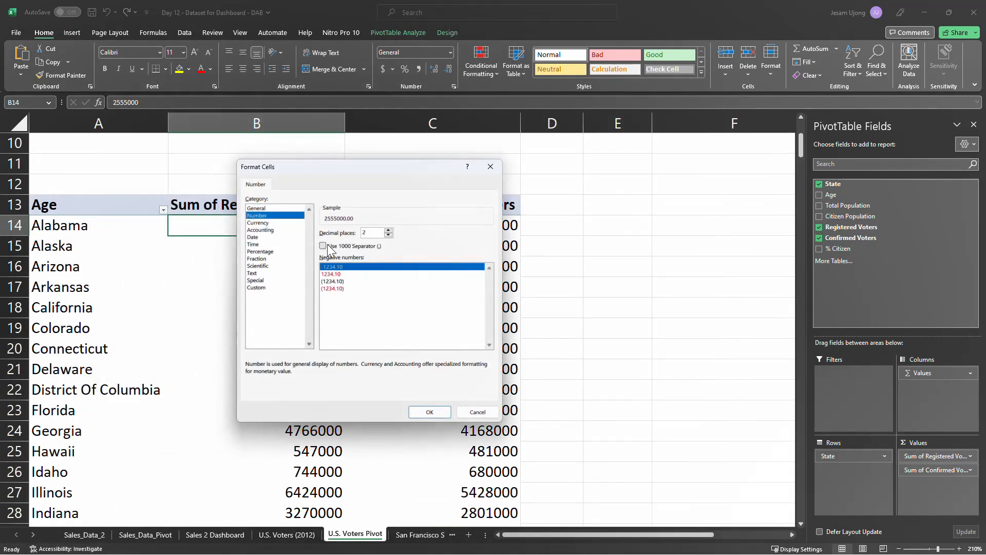
pyautogui.click(339, 246)
pyautogui.click(389, 235)
pyautogui.click(388, 235)
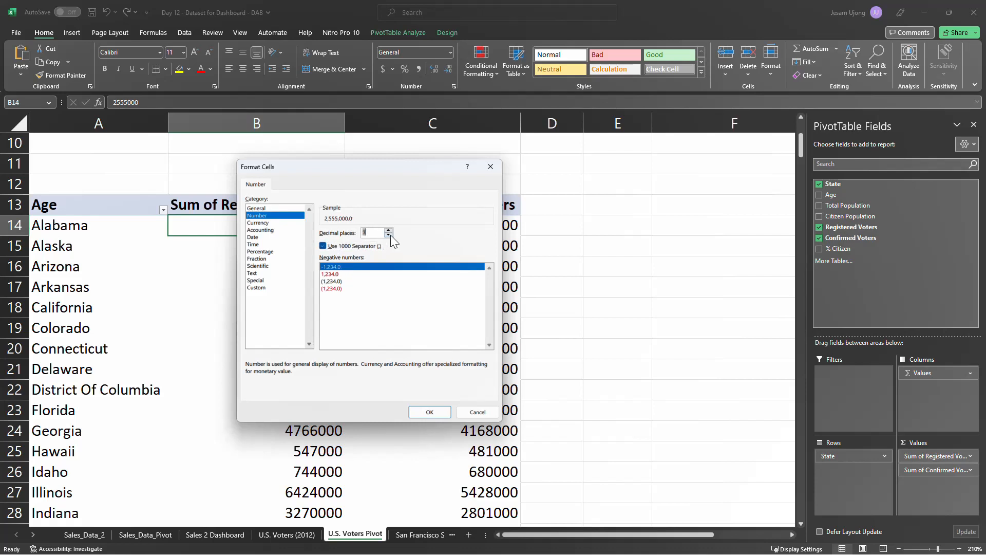
pyautogui.click(430, 412)
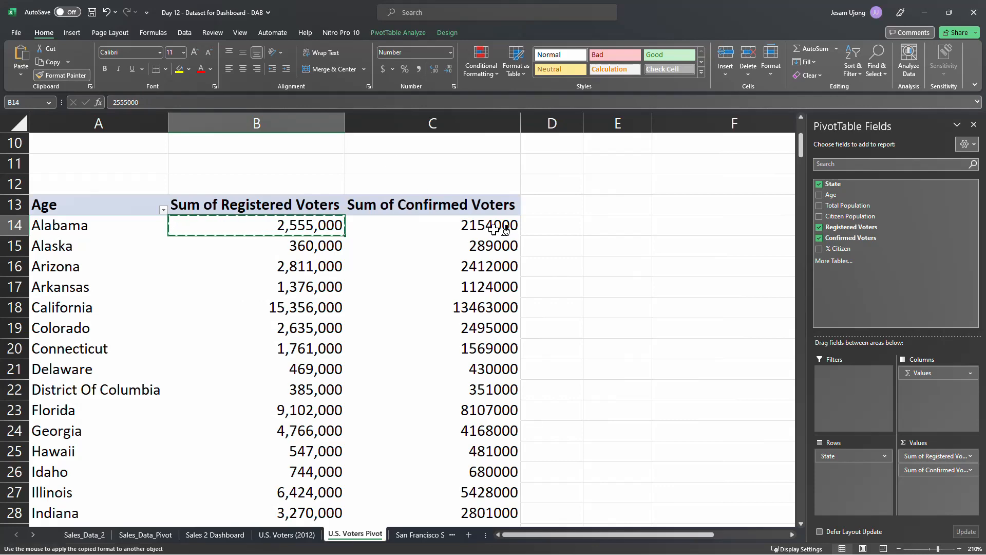
# Copy the number format from the Sum of Registered Voters values to the whole Sum of Confirmed Voters column.
pyautogui.moveTo(503, 226)
pyautogui.mouseDown()
pyautogui.moveTo(507, 551)
pyautogui.moveTo(511, 469)
pyautogui.moveTo(514, 493)
pyautogui.mouseUp()
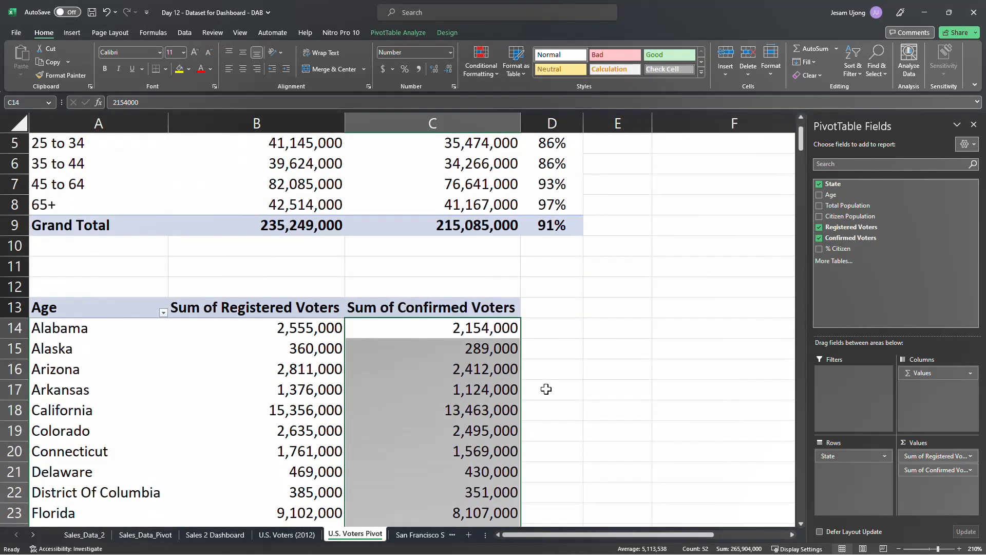
pyautogui.click(453, 322)
pyautogui.scroll(-2, 458, 368)
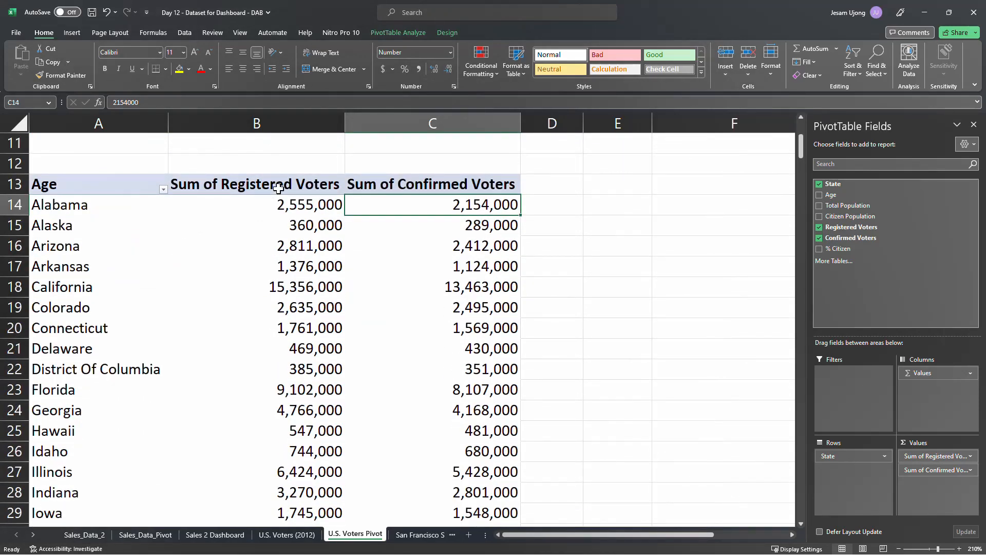
# Compare the registered and confirmed voter figures for Alabama in the state PivotTable.
pyautogui.click(298, 205)
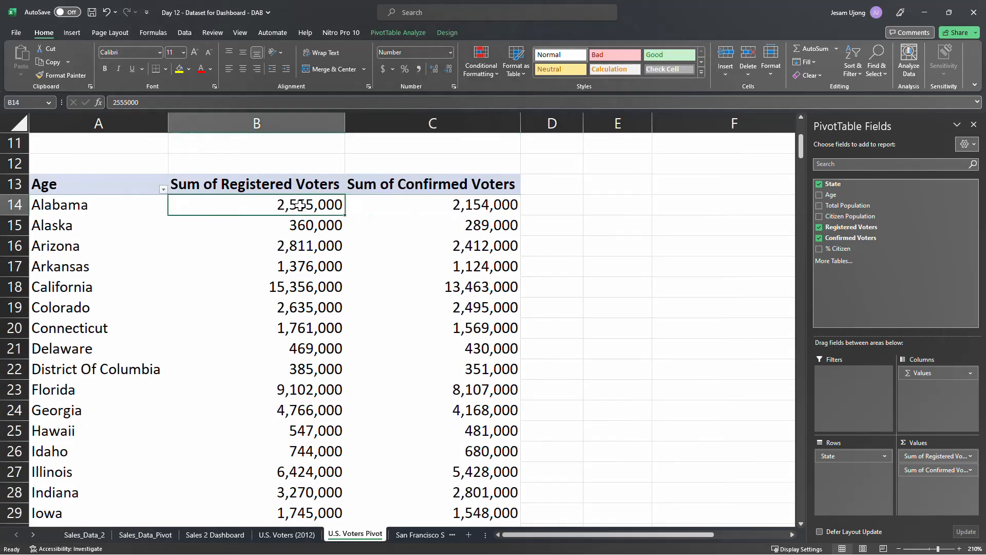
pyautogui.click(483, 203)
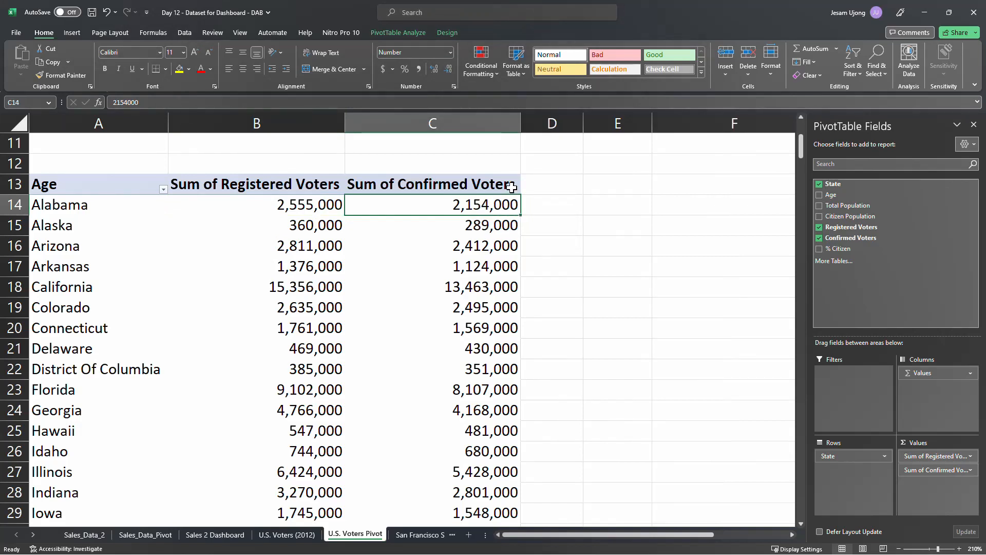
pyautogui.click(322, 203)
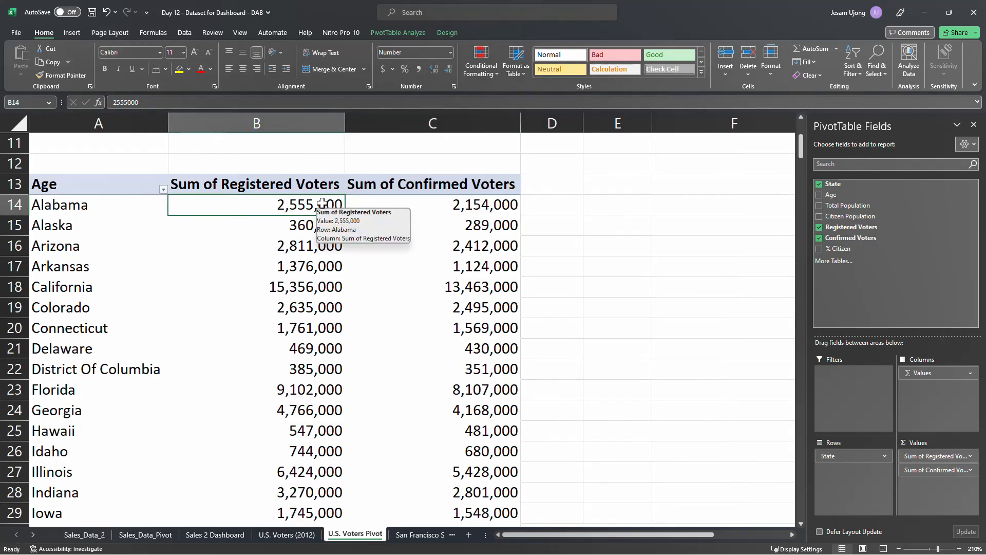
pyautogui.click(476, 205)
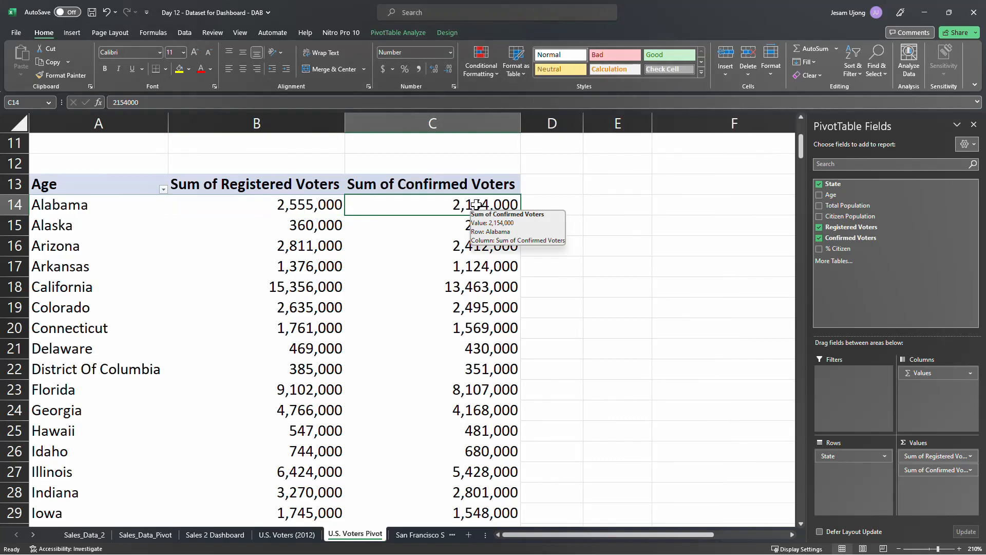
pyautogui.click(535, 191)
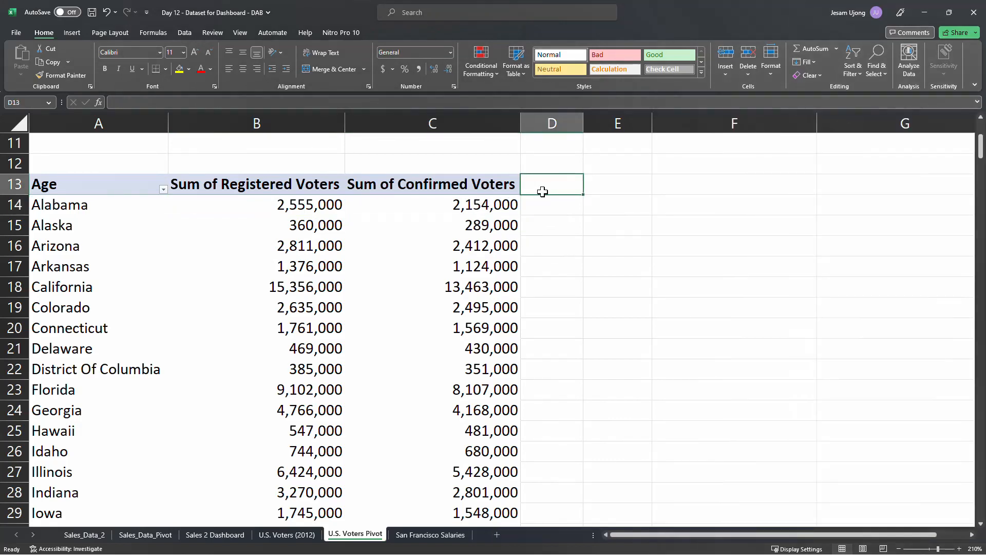
pyautogui.click(503, 203)
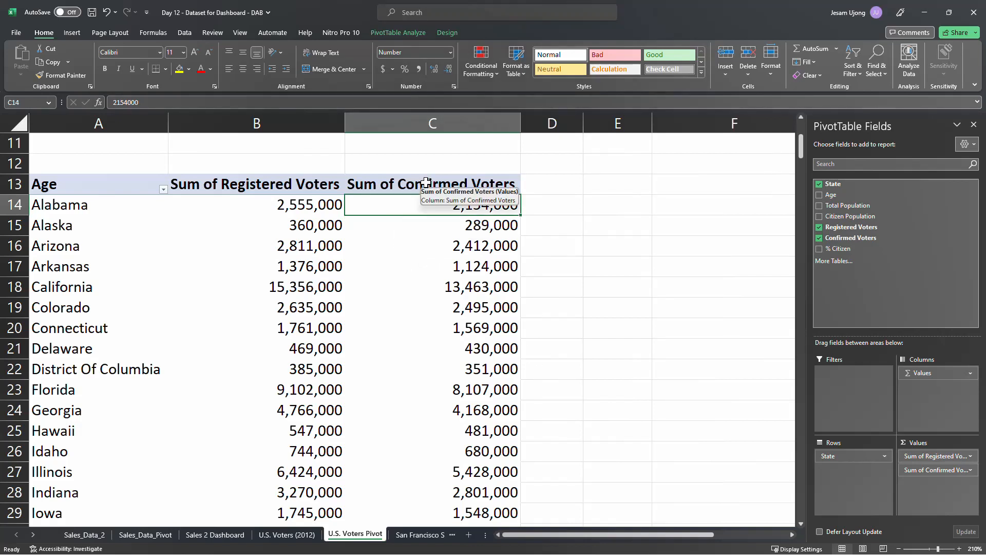
pyautogui.click(375, 184)
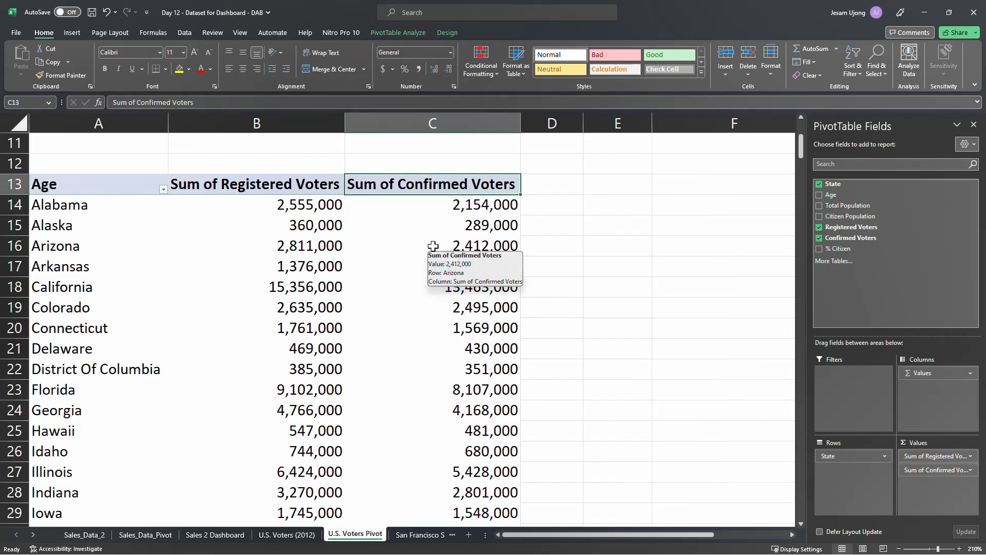
pyautogui.click(387, 206)
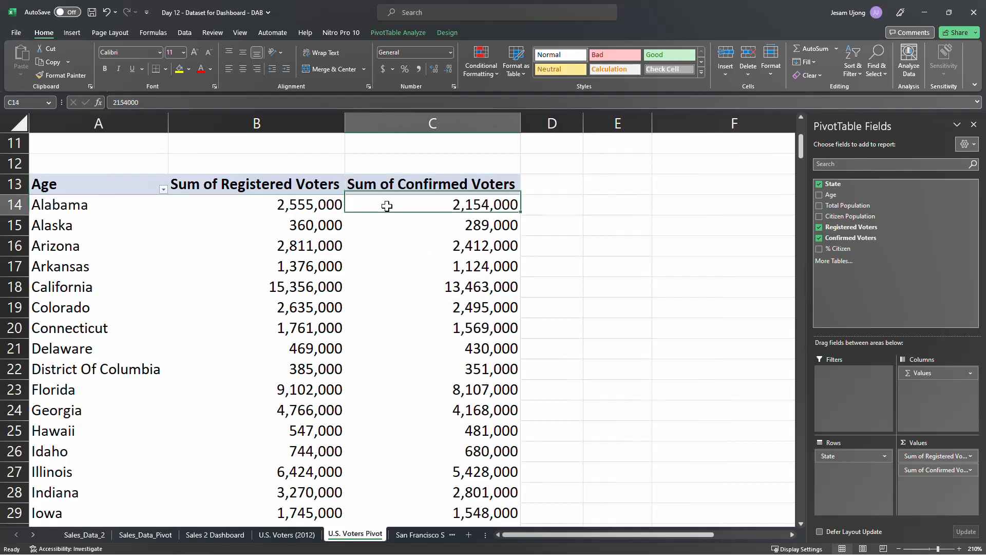
pyautogui.click(281, 210)
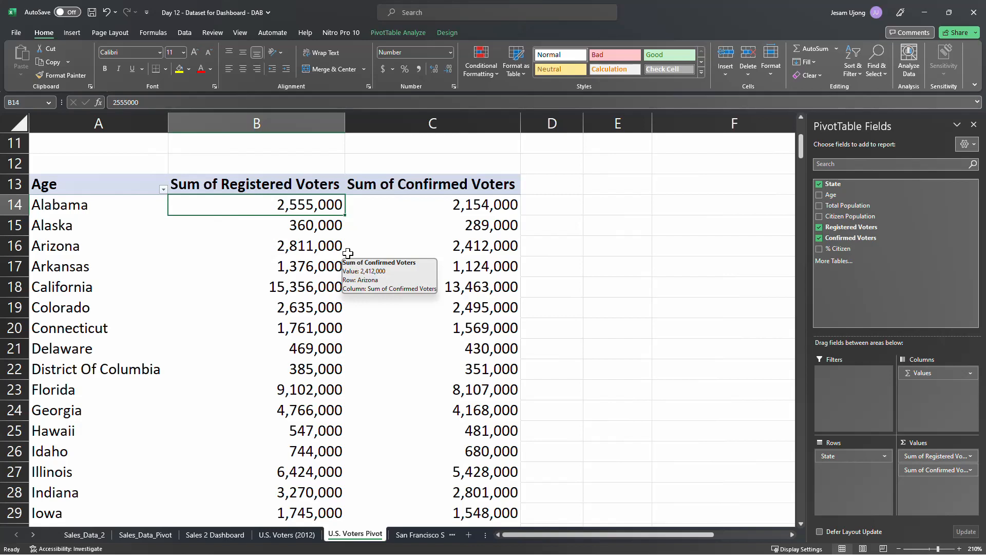
pyautogui.click(465, 204)
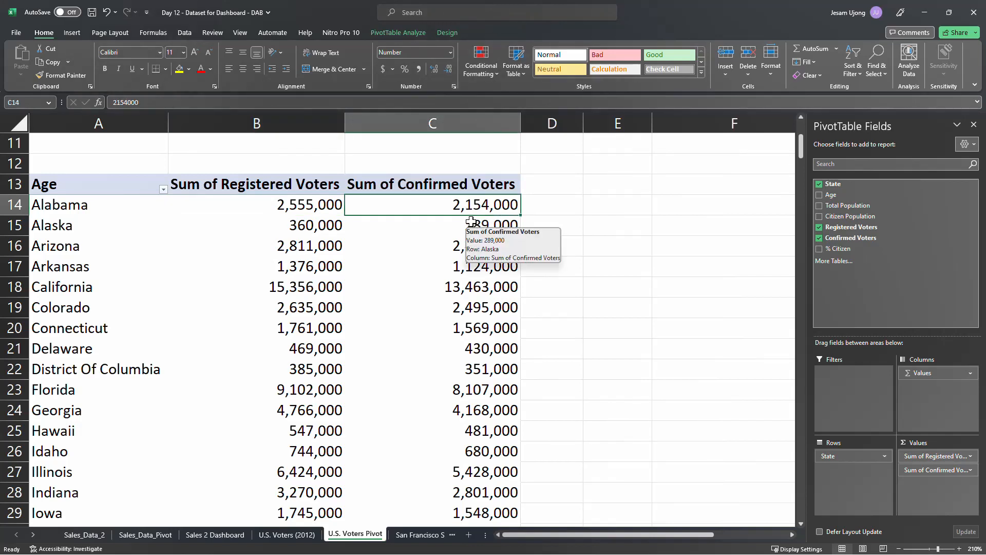
pyautogui.click(429, 241)
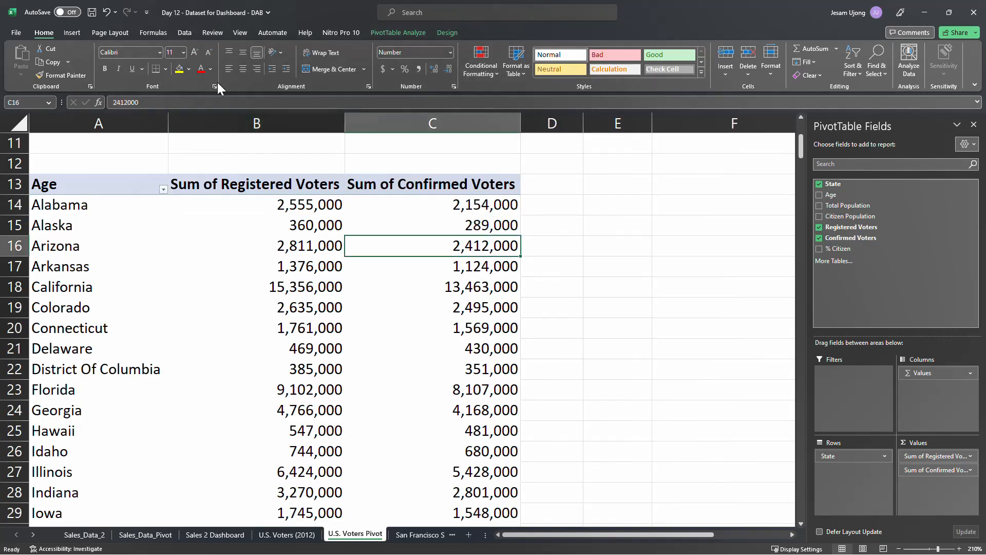
# Start a new calculated field in the state PivotTable and name it % Voted.
pyautogui.click(465, 218)
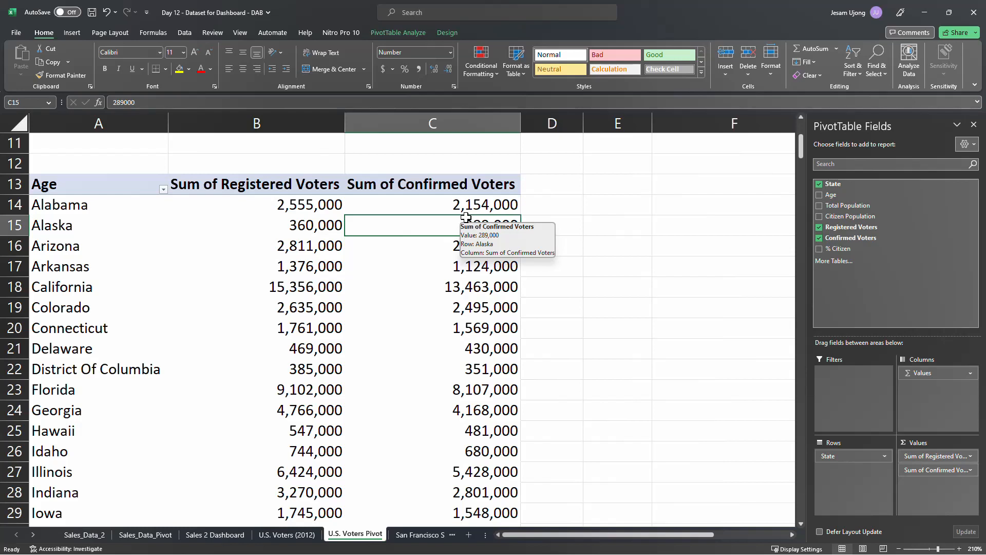
pyautogui.click(415, 32)
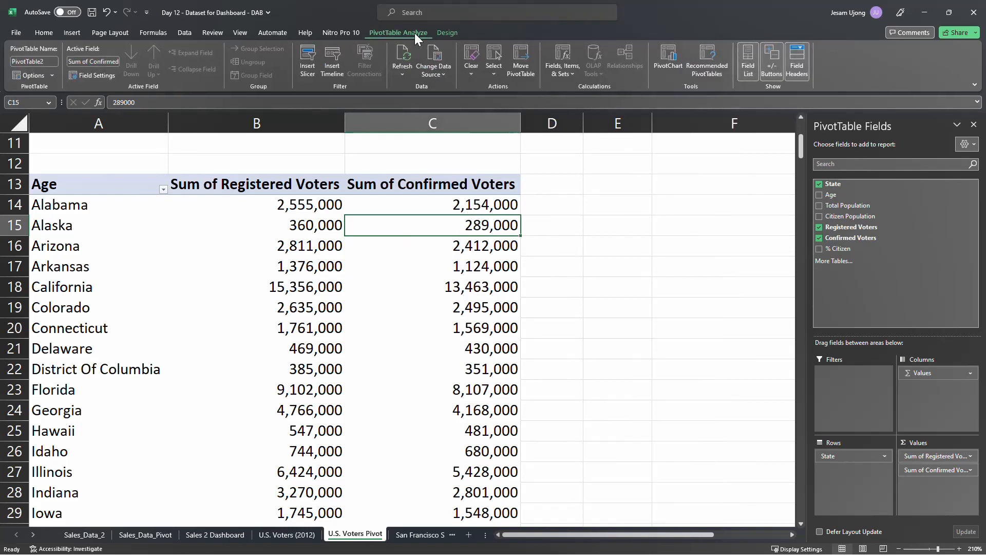
pyautogui.click(566, 73)
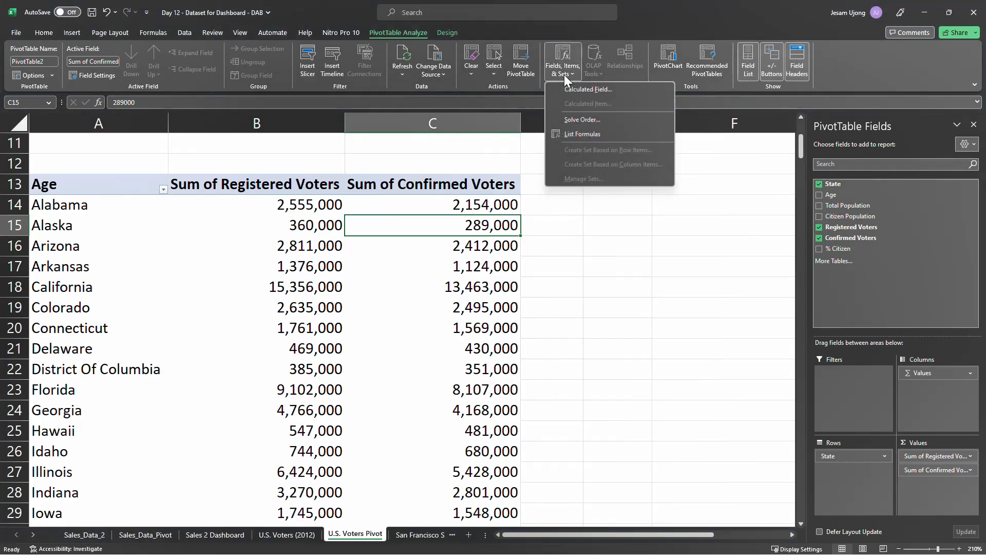
pyautogui.click(599, 91)
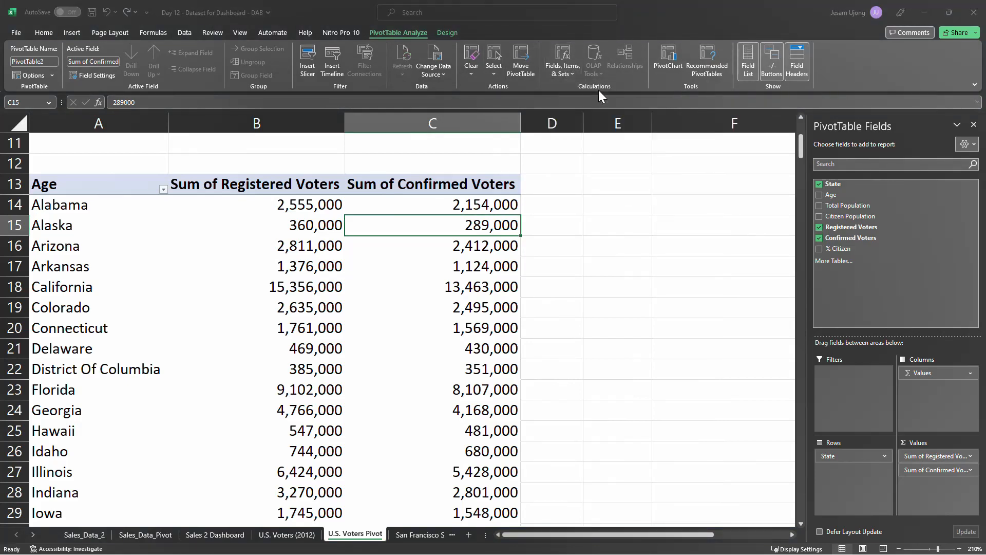
pyautogui.moveTo(492, 98); pyautogui.dragTo(634, 195)
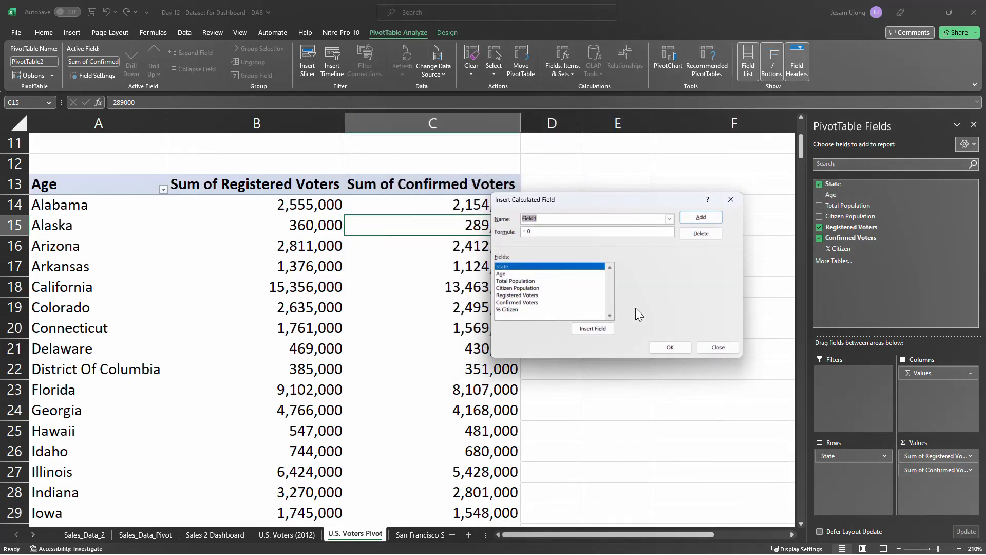
pyautogui.write('% Vote')
pyautogui.press('BackSpace')
pyautogui.press('BackSpace')
pyautogui.press('BackSpace')
pyautogui.press('BackSpace')
pyautogui.write('Confirme')
pyautogui.press('BackSpace')
pyautogui.press('BackSpace')
pyautogui.press('BackSpace')
pyautogui.press('BackSpace')
pyautogui.press('BackSpace')
pyautogui.press('BackSpace')
pyautogui.press('BackSpace')
pyautogui.write('Voted')
# Set the % Voted formula to 'Confirmed Voters'/'Registered Voters' and insert the calculated field into the PivotTable.
pyautogui.click(538, 232)
pyautogui.moveTo(590, 201); pyautogui.dragTo(525, 261)
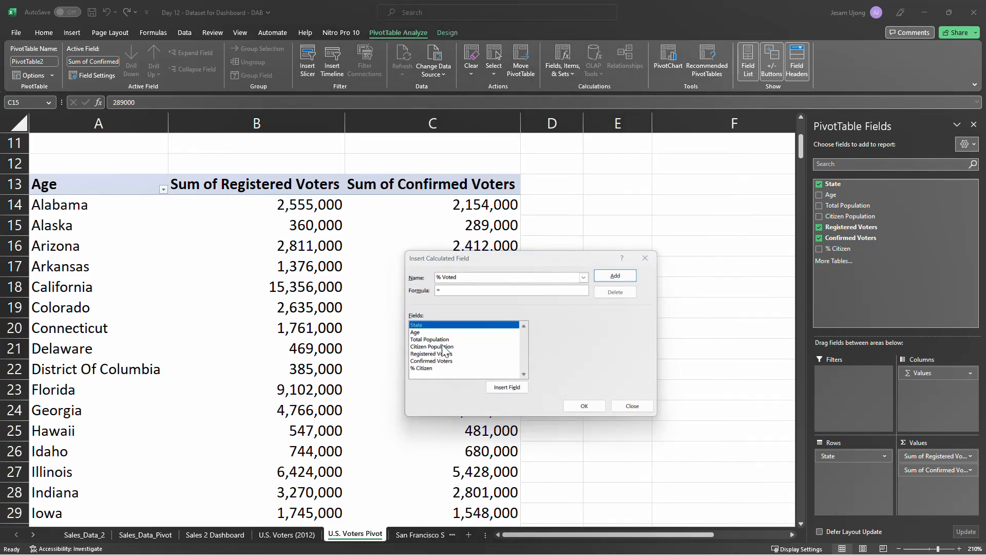
pyautogui.moveTo(553, 264); pyautogui.dragTo(559, 268)
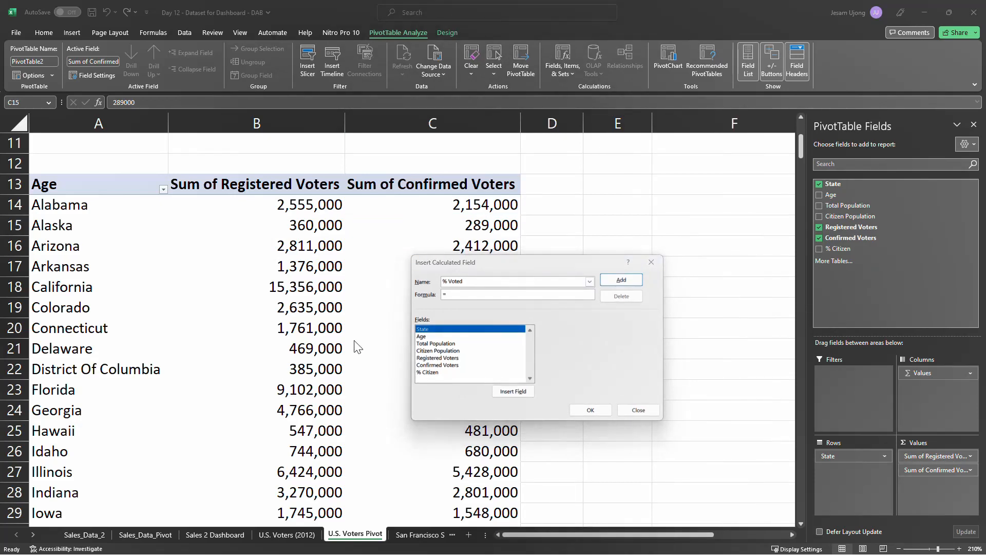
pyautogui.click(513, 276)
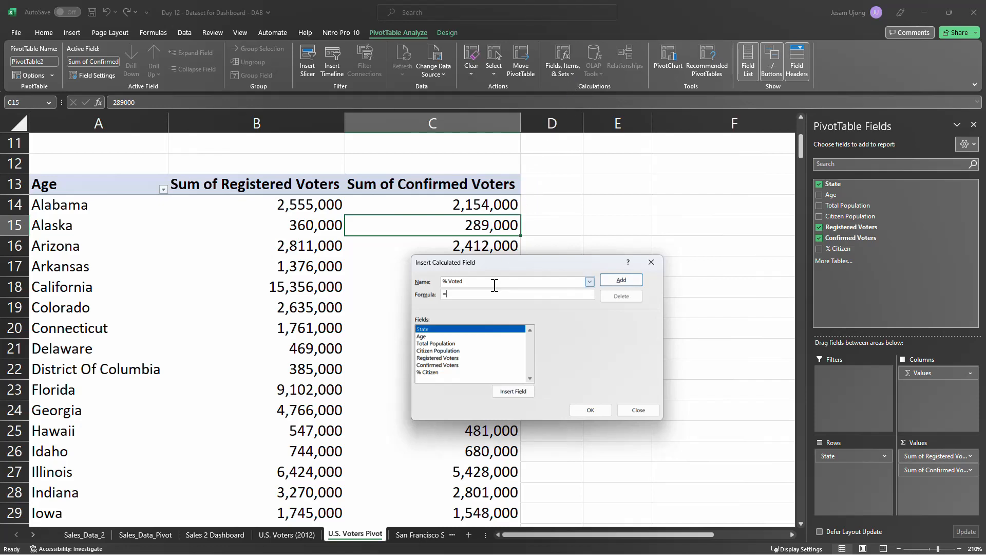
pyautogui.moveTo(525, 265); pyautogui.dragTo(510, 269)
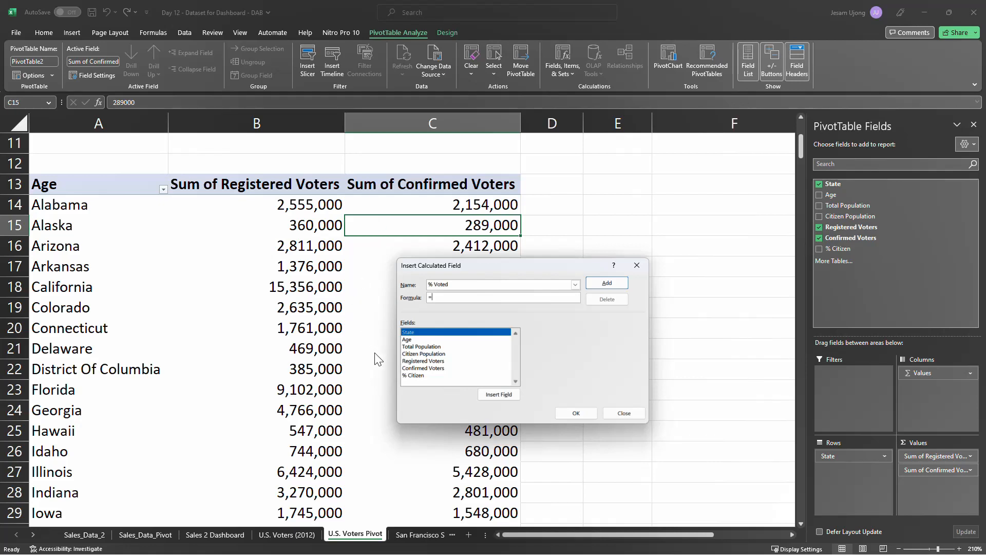
pyautogui.click(429, 367)
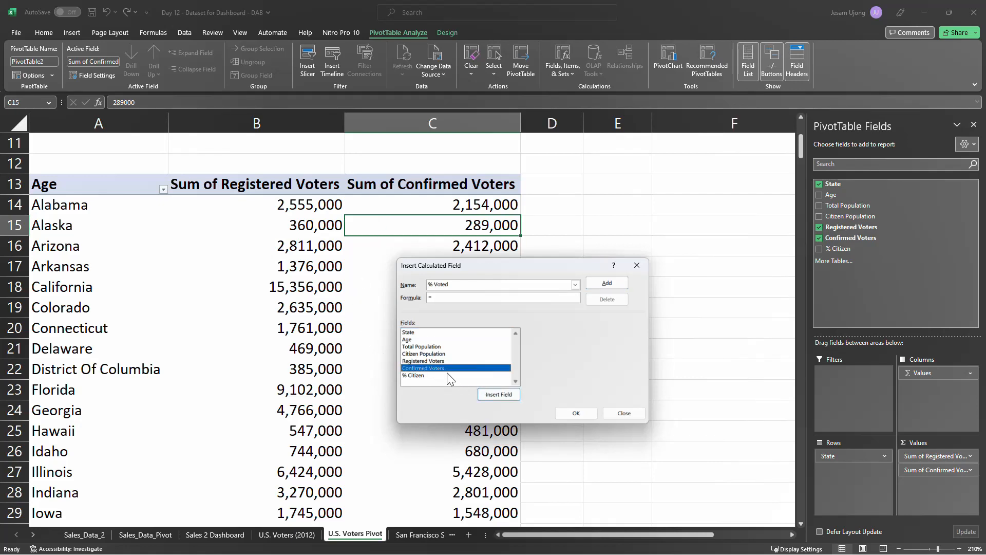
pyautogui.click(489, 393)
pyautogui.click(433, 360)
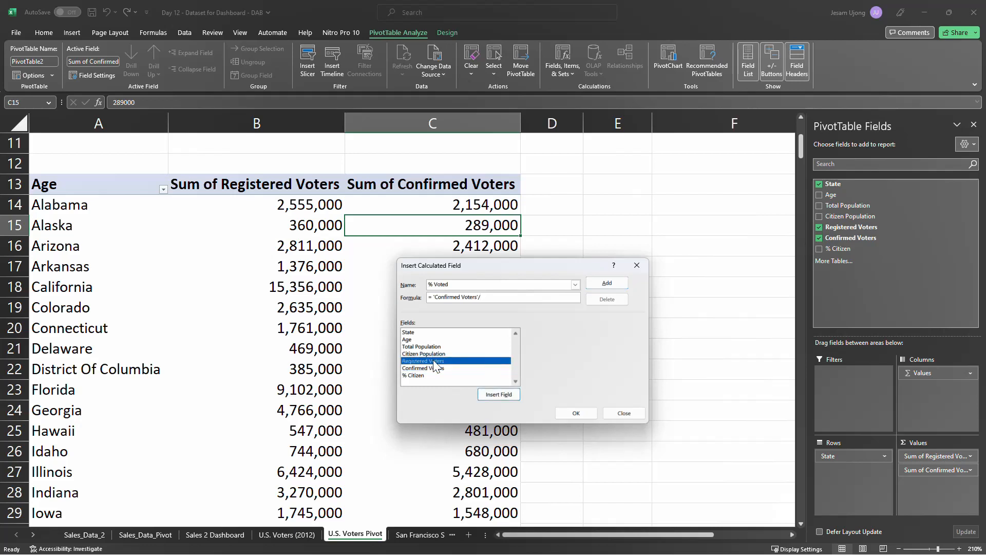
pyautogui.click(498, 394)
pyautogui.click(576, 413)
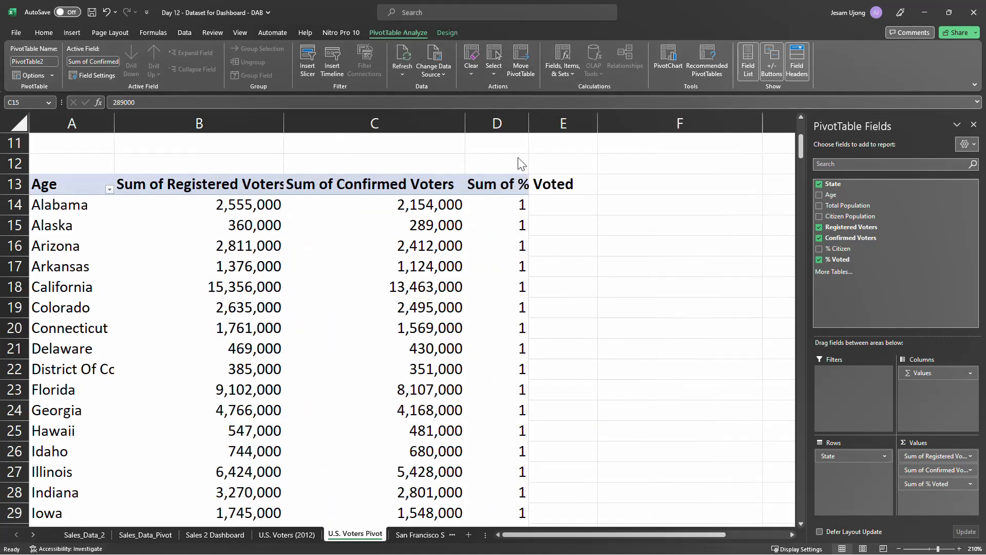
# Widen column D to fit the Sum of % Voted header.
pyautogui.doubleClick(529, 121)
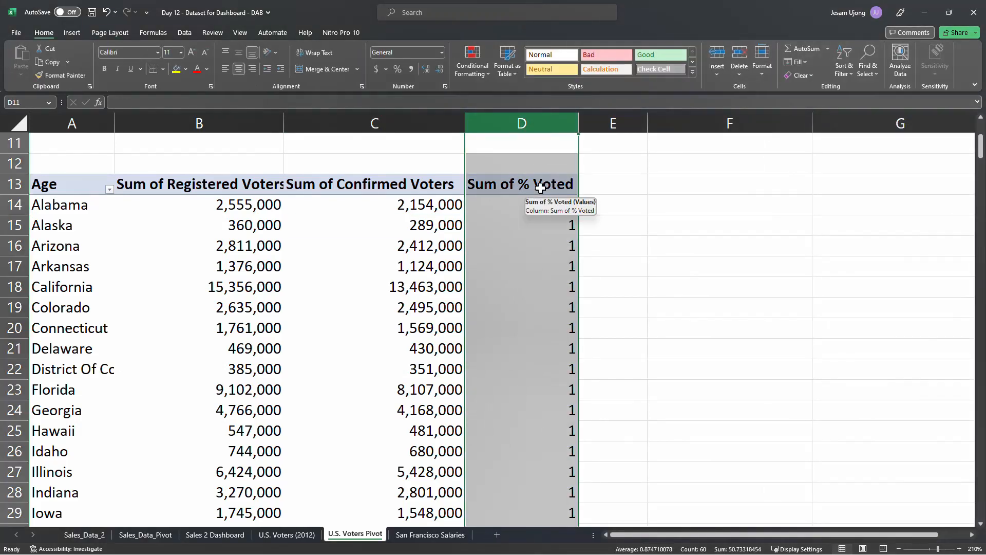
pyautogui.click(412, 282)
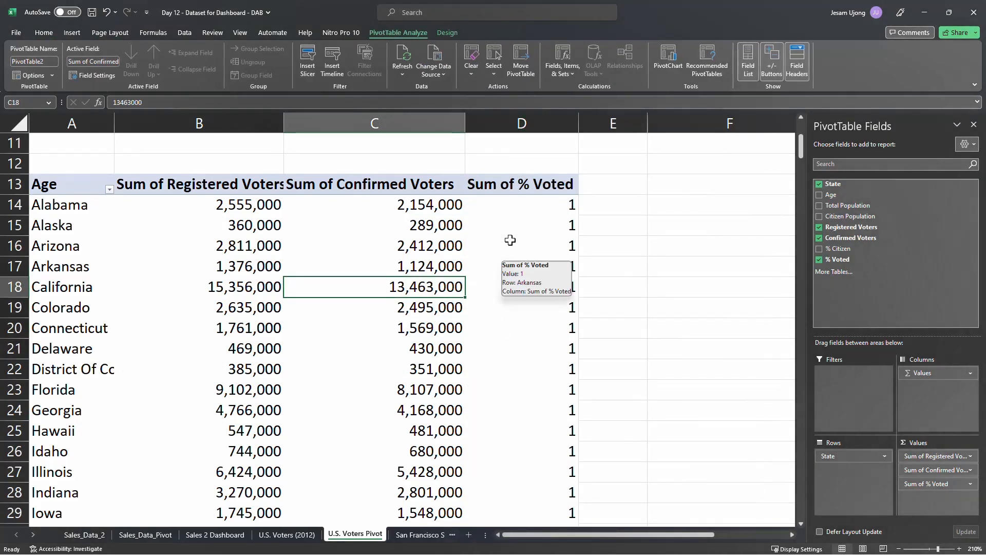
pyautogui.click(514, 225)
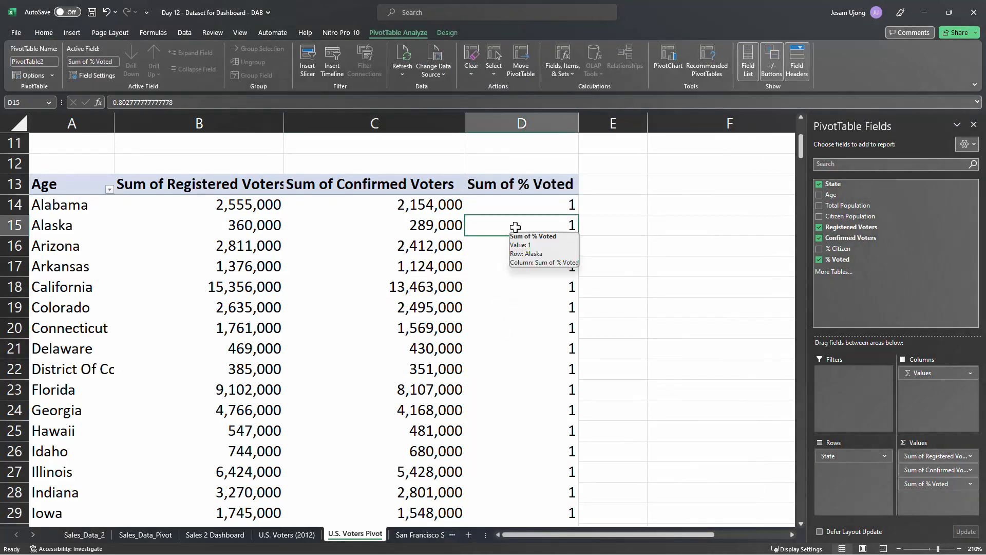
# Rename the Sum of % Voted header of the state PivotTable as %Voted.
pyautogui.click(547, 188)
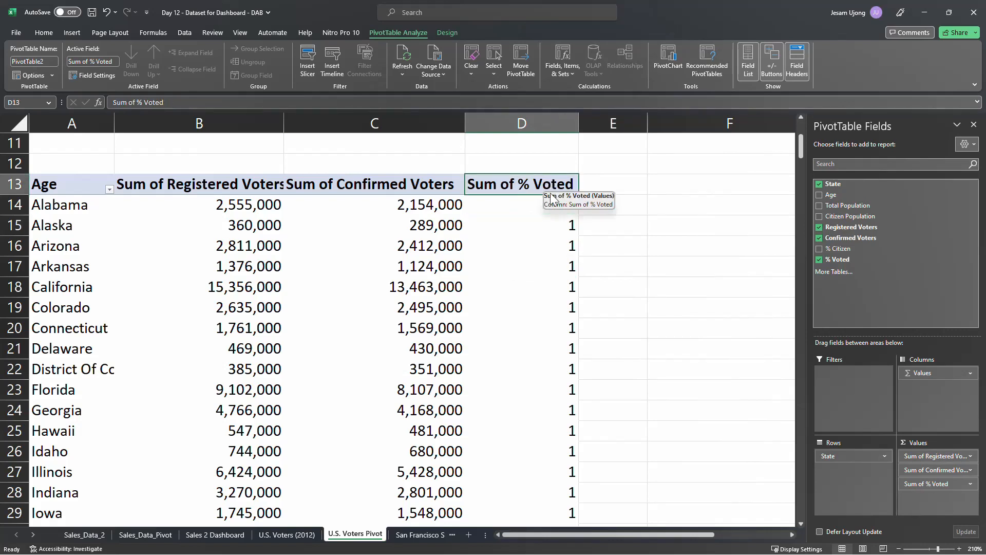
pyautogui.click(133, 104)
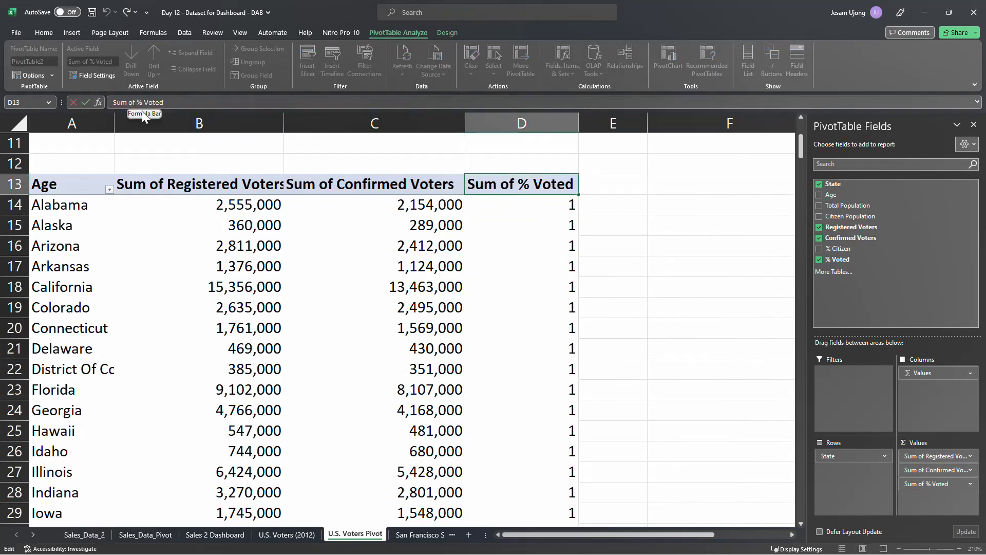
pyautogui.press('BackSpace')
pyautogui.press('BackSpace')
pyautogui.press('BackSpace')
pyautogui.press('BackSpace')
pyautogui.press('BackSpace')
pyautogui.press('BackSpace')
pyautogui.press('BackSpace')
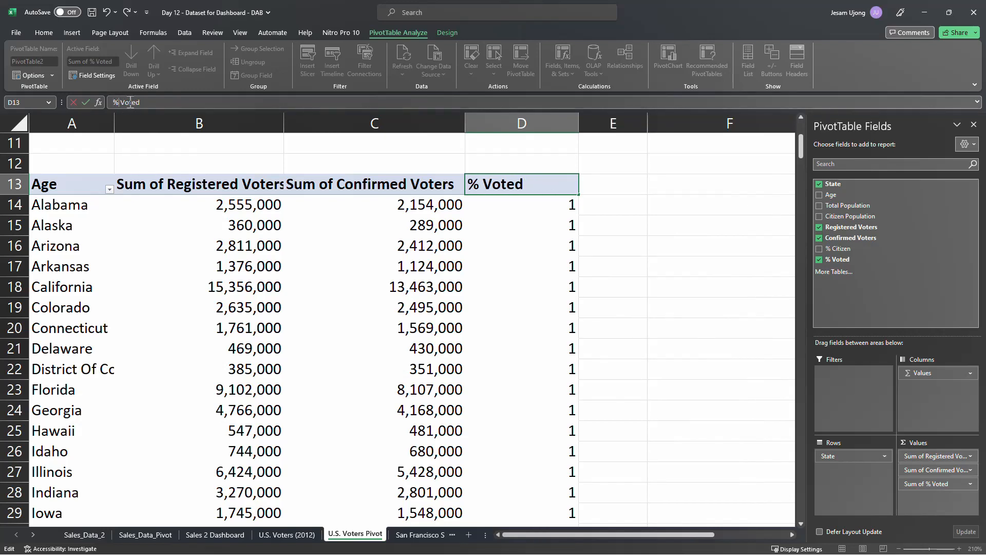
pyautogui.click(127, 102)
pyautogui.press('BackSpace')
pyautogui.press('Return')
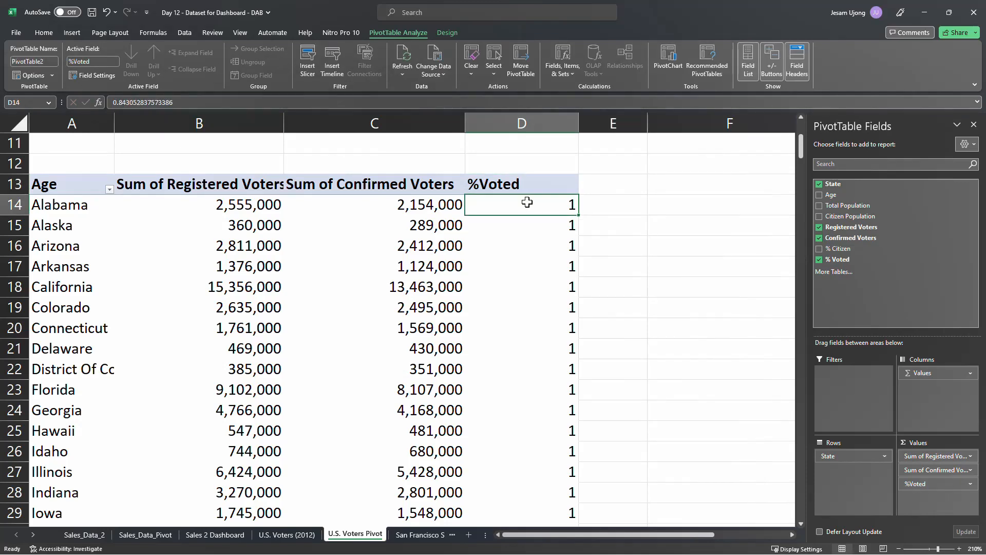
# Format all %Voted values in the state PivotTable, including the grand total, as whole percentages.
pyautogui.hotkey('ctrl', 'shift', 'Down')
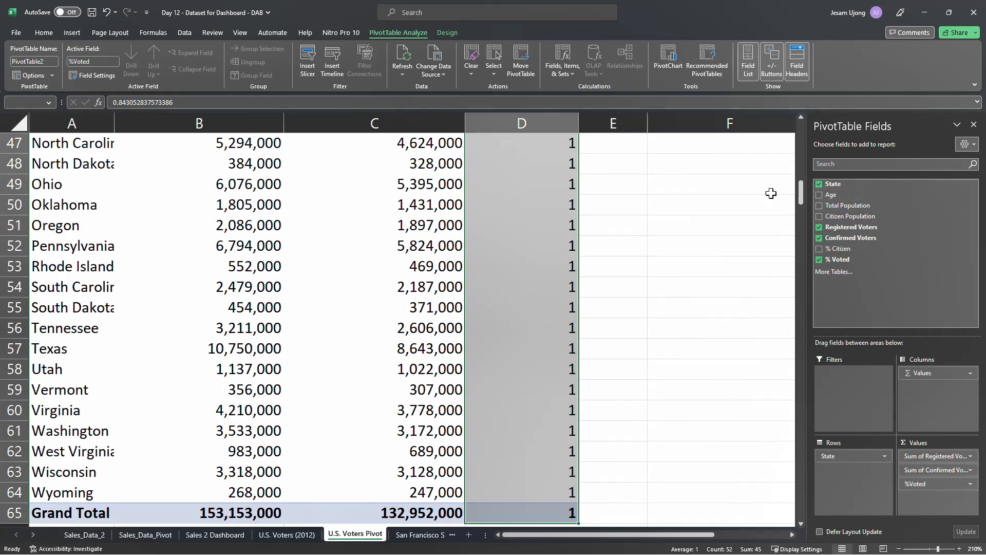
pyautogui.moveTo(799, 190); pyautogui.dragTo(798, 141)
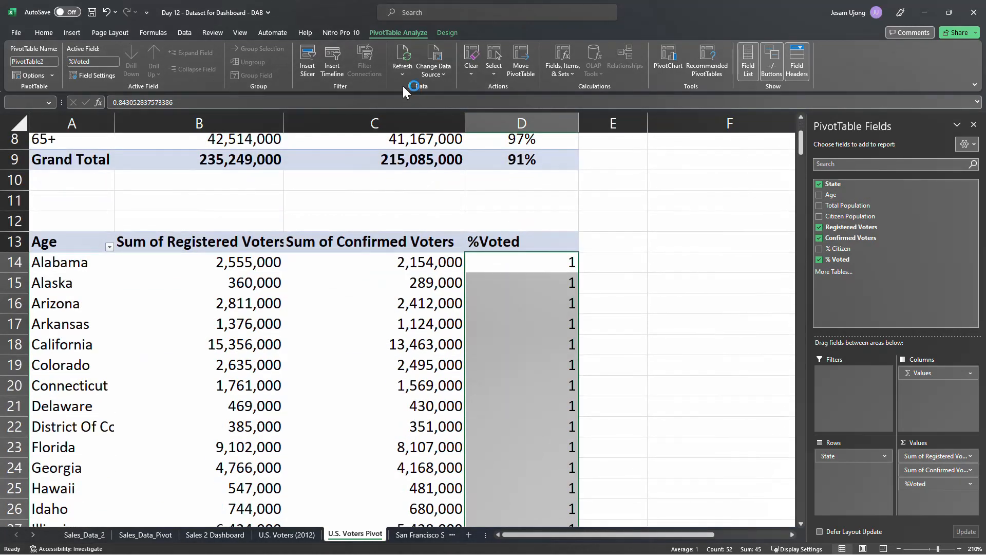
pyautogui.click(43, 33)
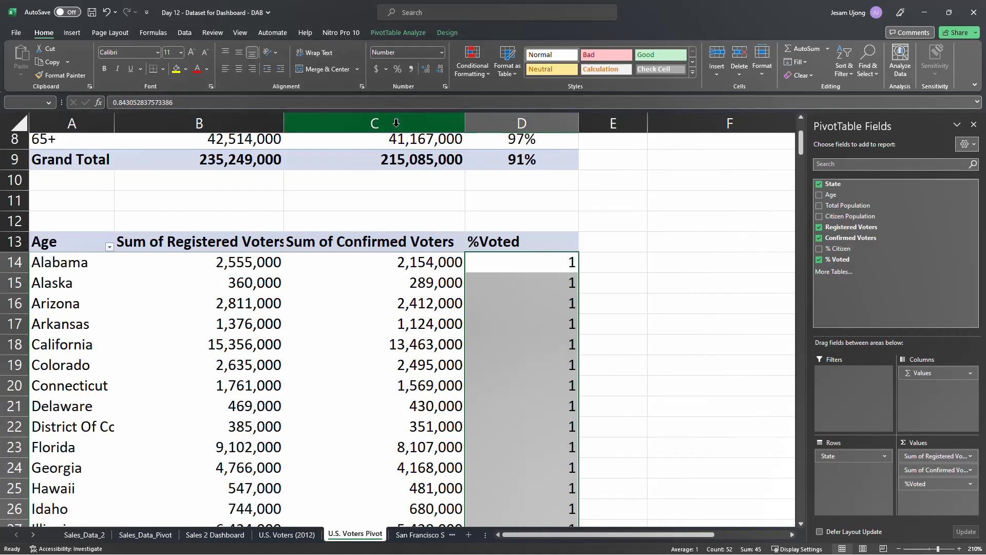
pyautogui.click(427, 70)
pyautogui.click(426, 70)
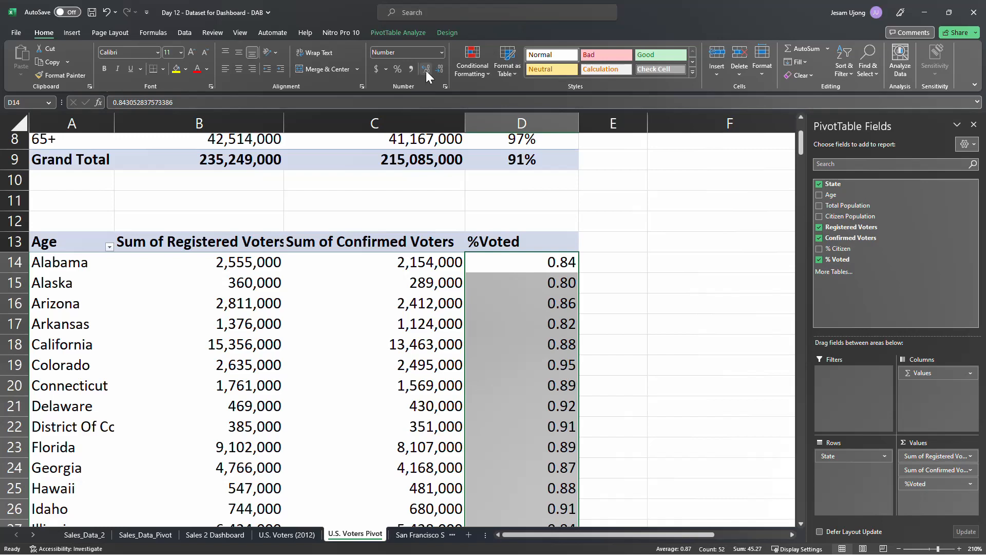
pyautogui.click(394, 69)
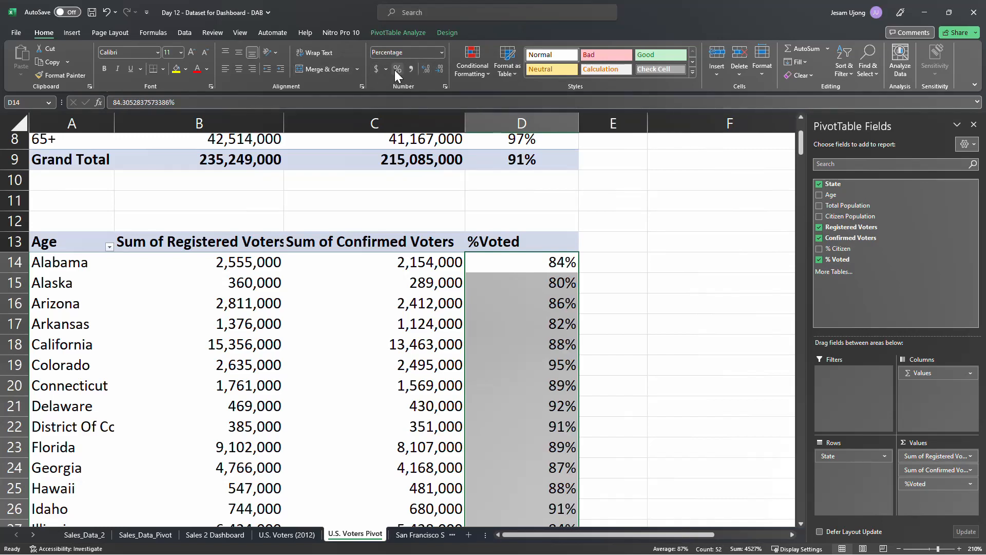
# Fit column D to its contents and center all of its values and headers.
pyautogui.doubleClick(578, 121)
pyautogui.click(497, 122)
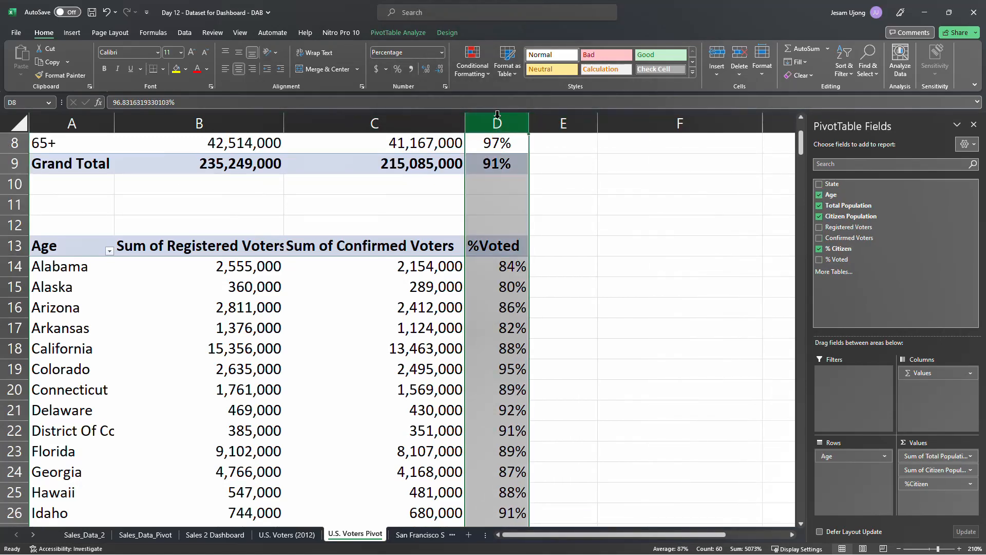
pyautogui.click(235, 69)
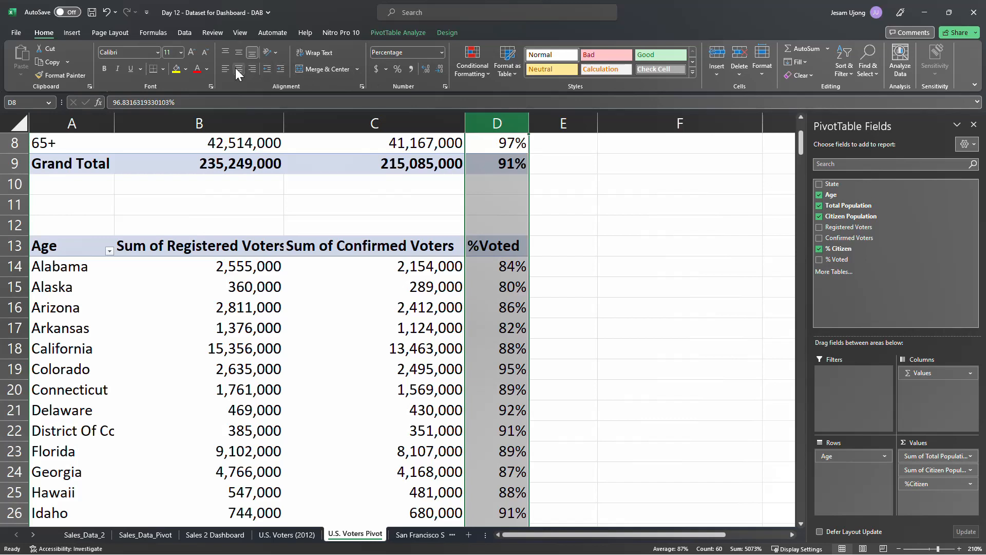
pyautogui.click(234, 71)
pyautogui.click(480, 266)
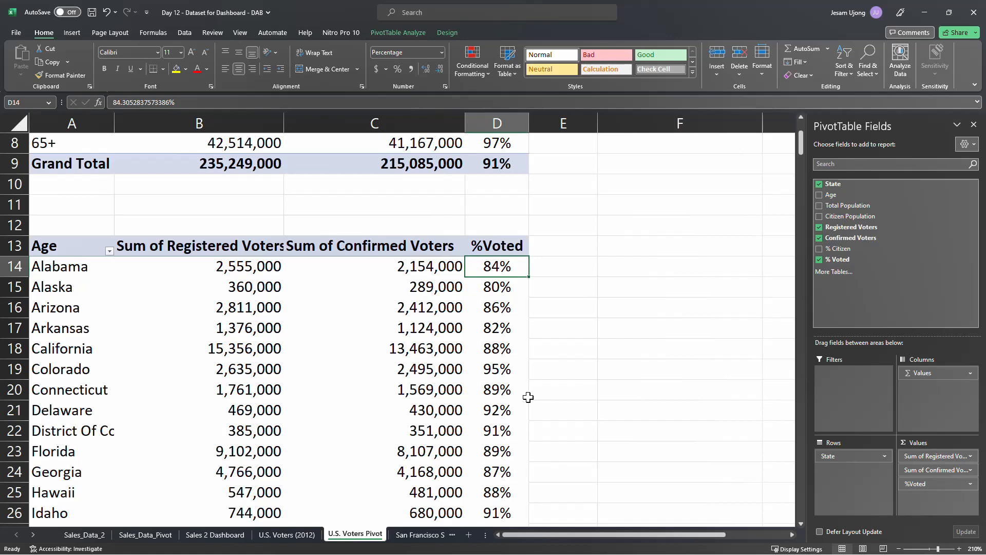
# Widen column B to fit the Sum of Registered Voters header.
pyautogui.scroll(-1, 488, 319)
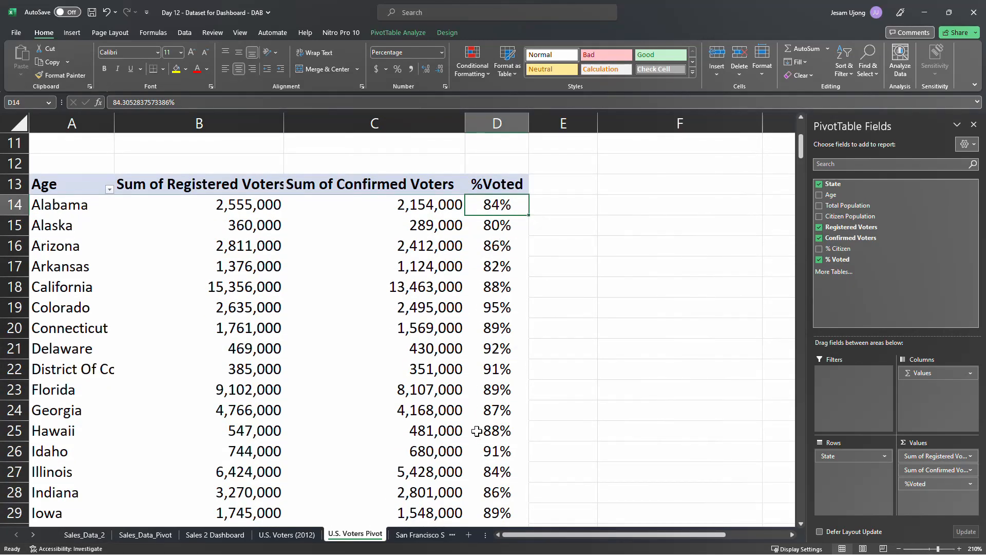
pyautogui.scroll(-12, 500, 408)
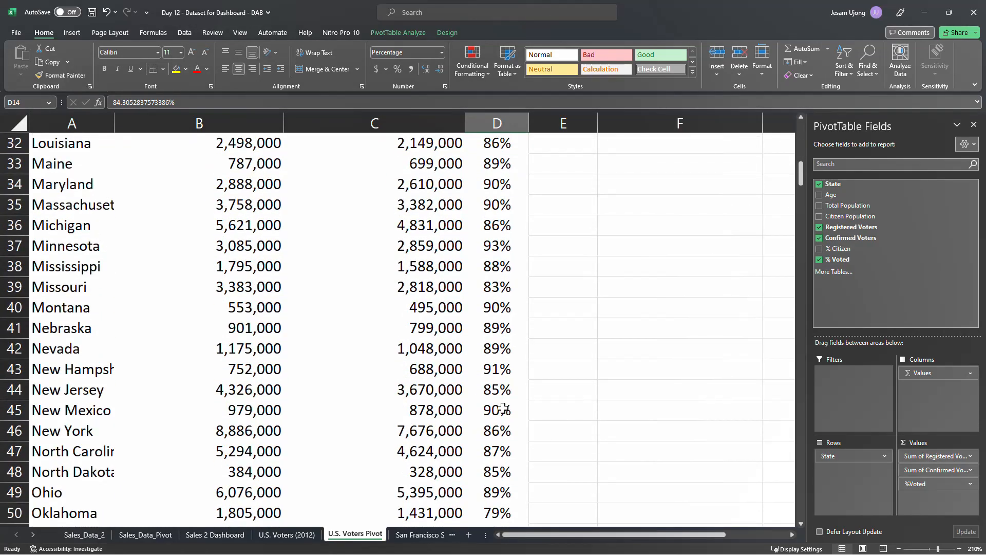
pyautogui.scroll(-1, 505, 408)
pyautogui.scroll(8, 505, 409)
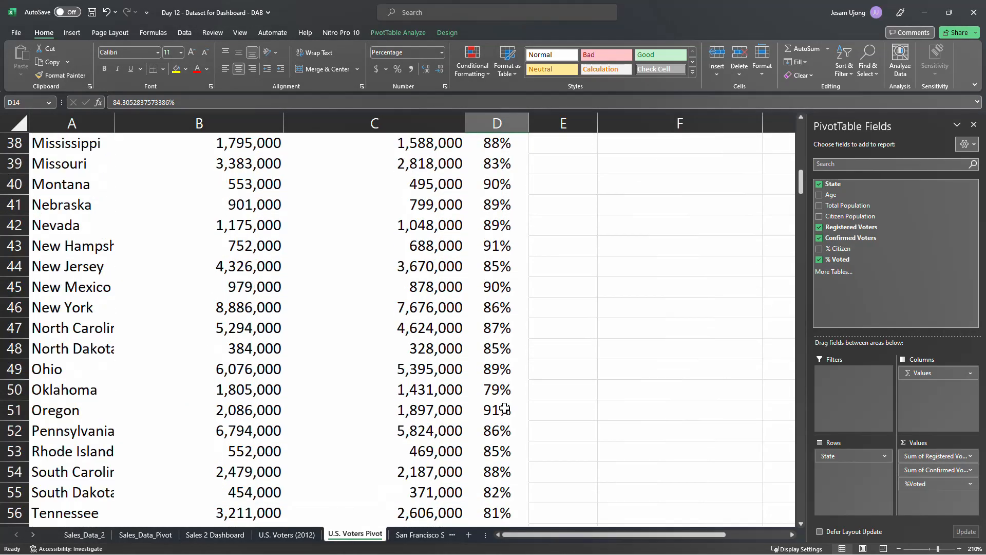
pyautogui.scroll(6, 505, 408)
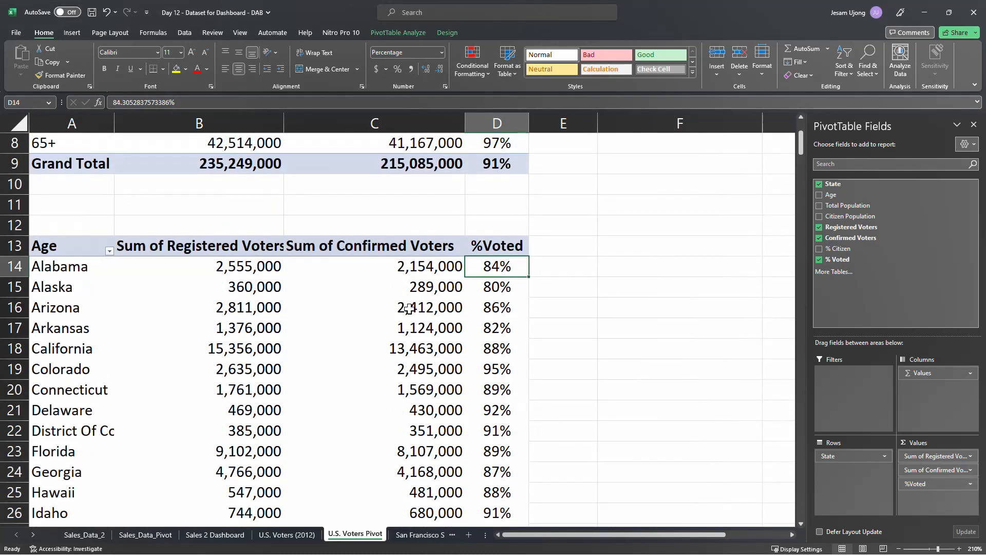
pyautogui.doubleClick(284, 123)
pyautogui.click(423, 267)
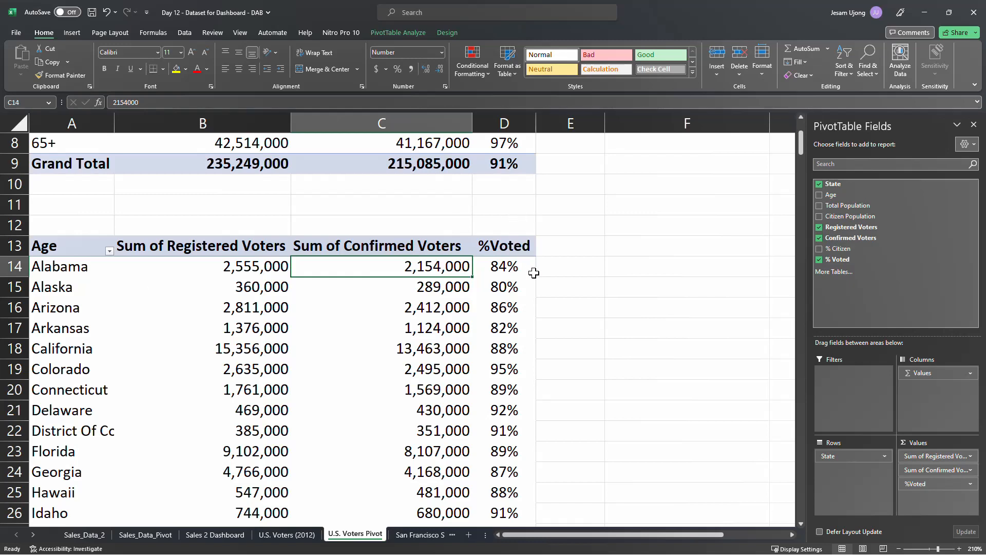
# Sort the state PivotTable by %Voted from largest to smallest.
pyautogui.click(510, 265)
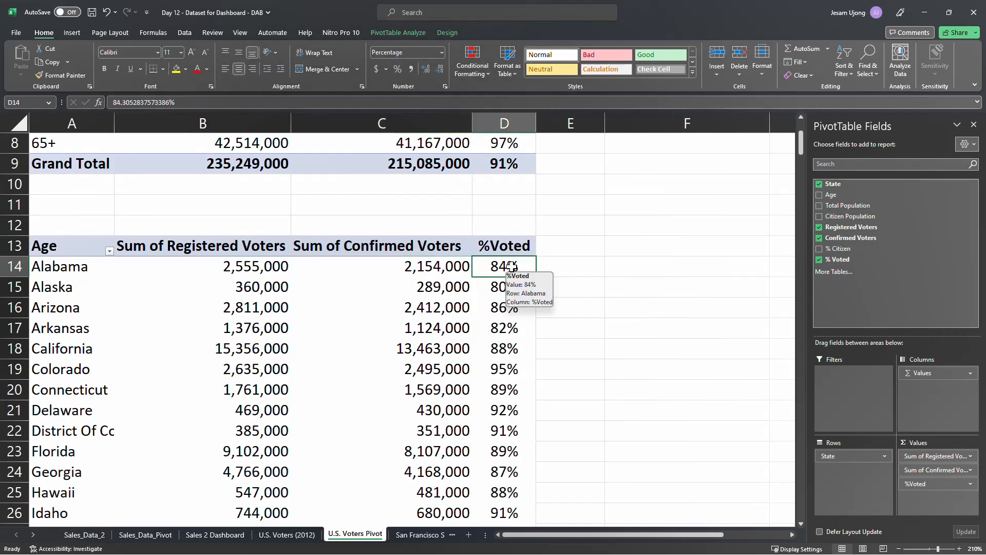
pyautogui.rightClick(511, 266)
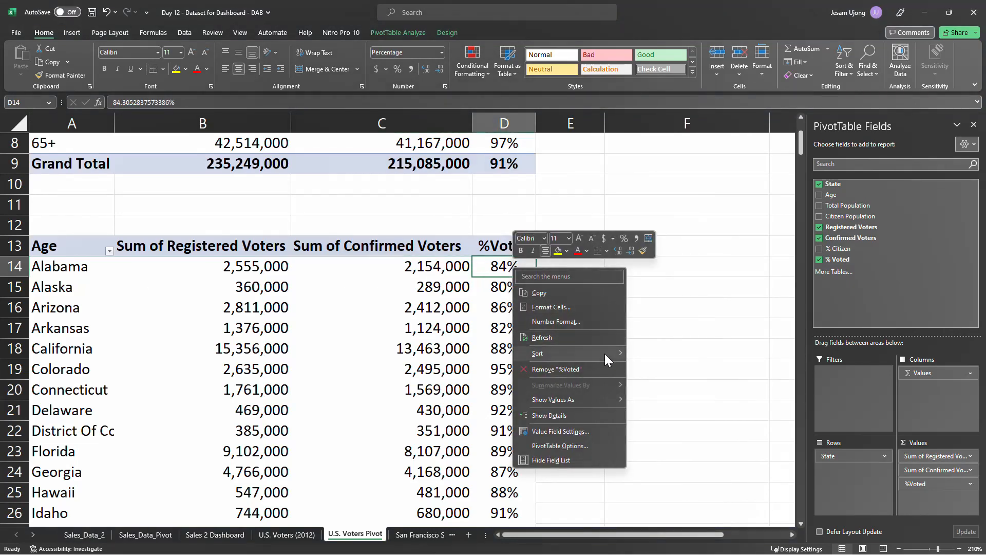
pyautogui.moveTo(605, 353)
pyautogui.click(700, 370)
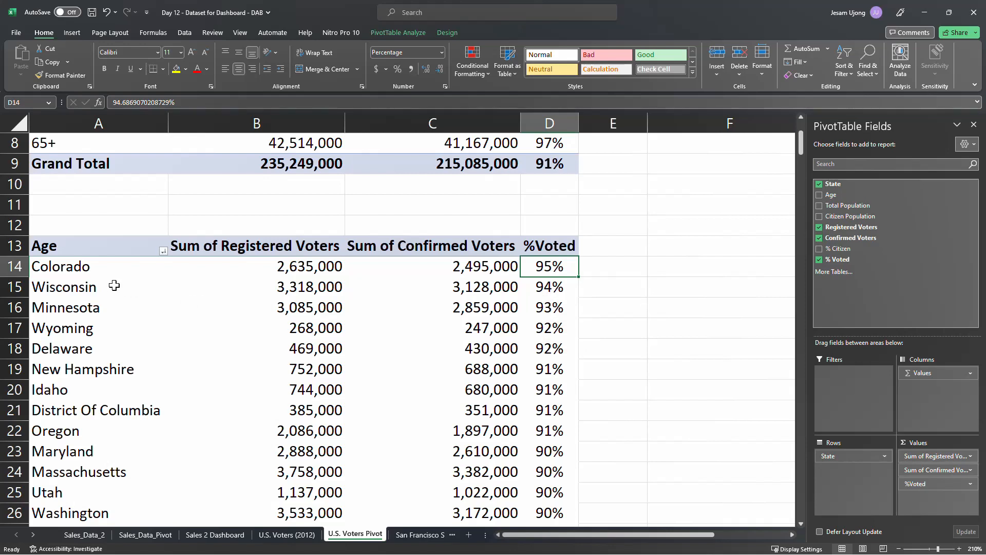
# Rename the row header in cell A13 of the state PivotTable as State.
pyautogui.click(86, 267)
pyautogui.click(92, 244)
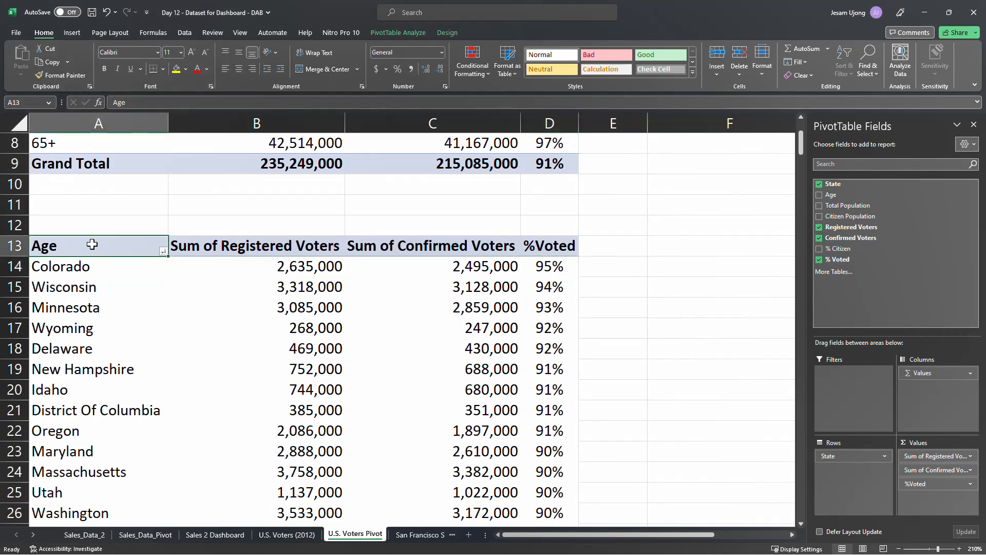
pyautogui.write('State')
pyautogui.press('Return')
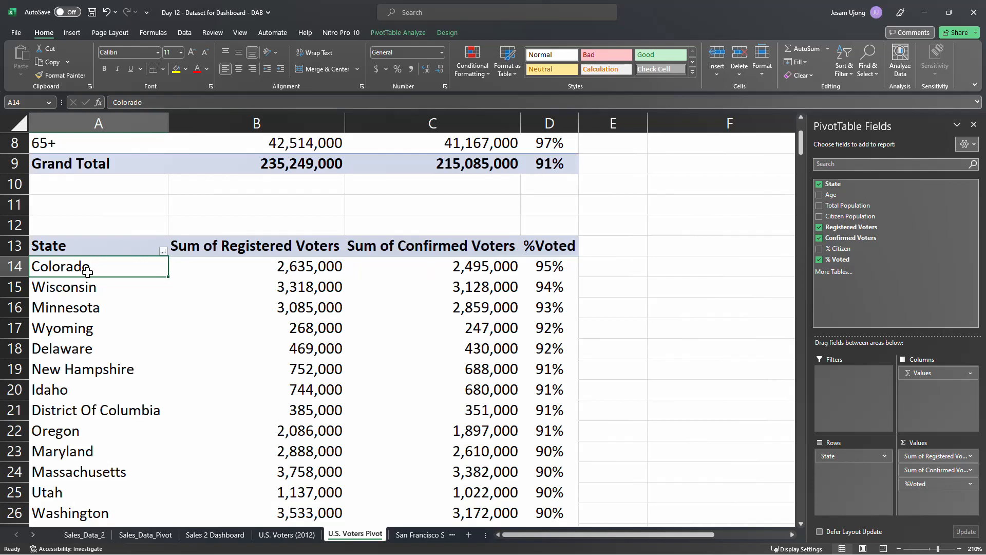
# Examine the sorted %Voted column to find the states with the highest and lowest voting percentages.
pyautogui.click(550, 264)
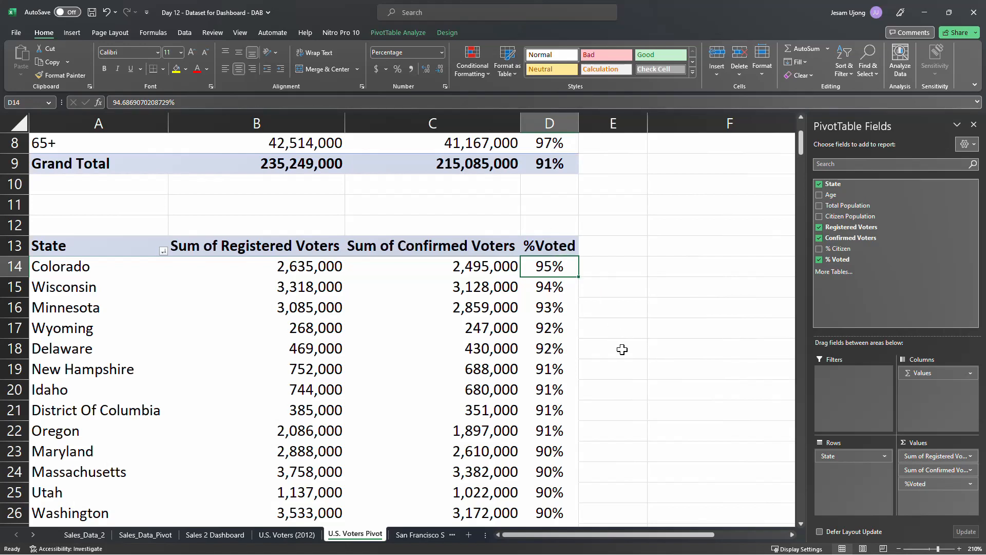
pyautogui.moveTo(553, 265)
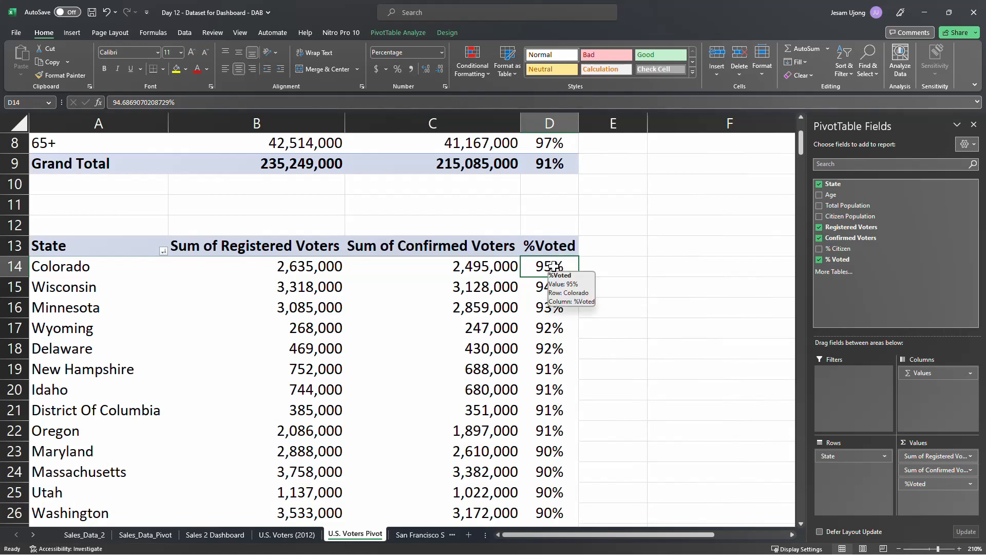
pyautogui.click(549, 293)
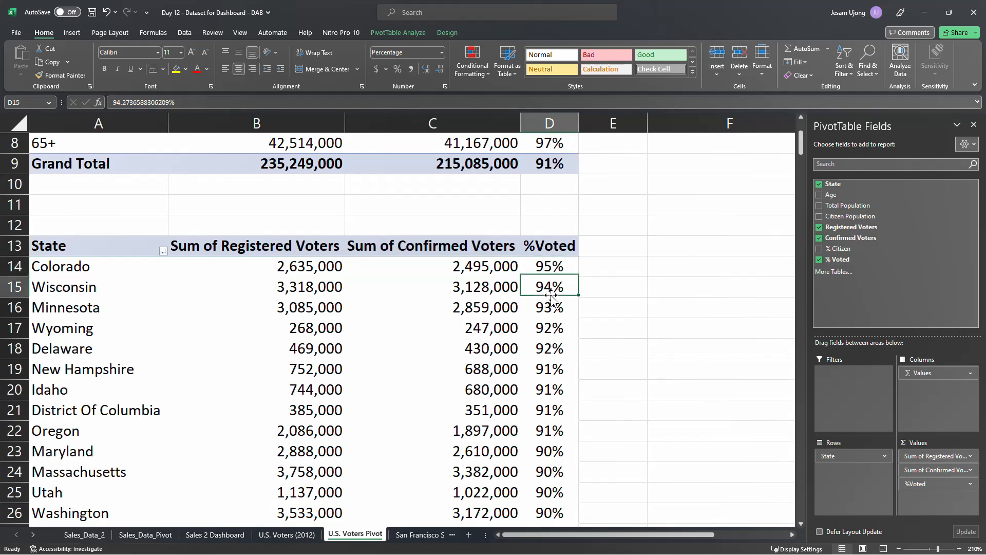
pyautogui.scroll(-1, 539, 368)
pyautogui.scroll(-13, 539, 368)
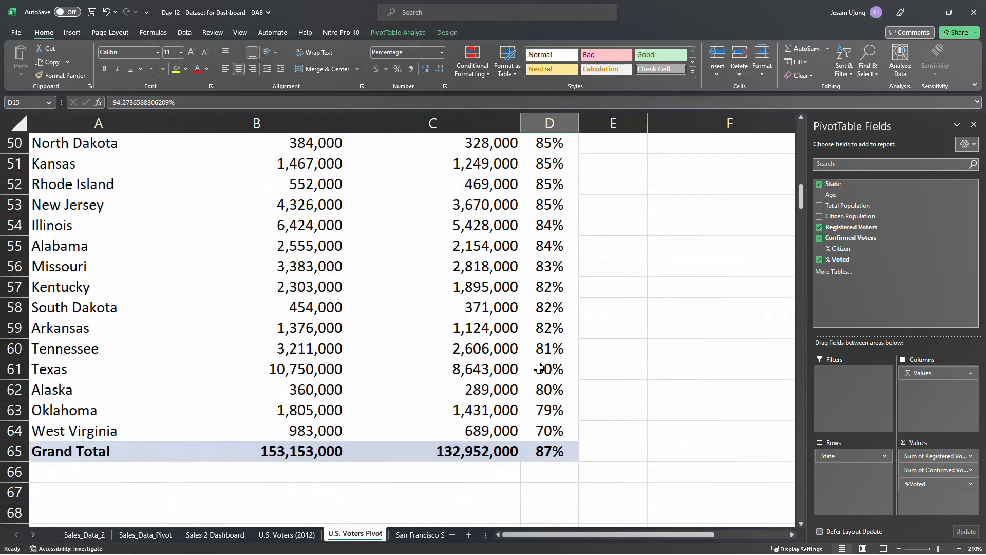
pyautogui.click(139, 433)
pyautogui.click(554, 435)
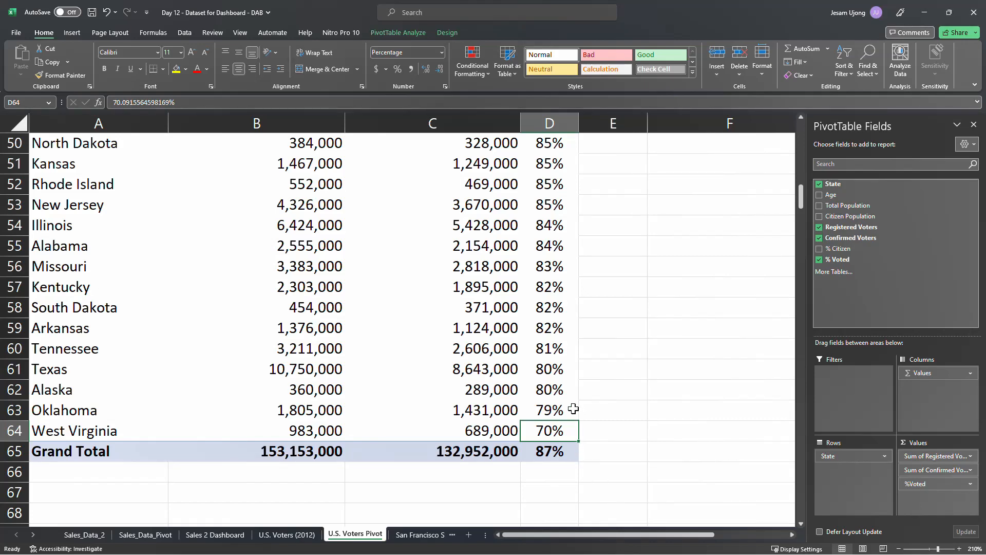
pyautogui.scroll(10, 573, 409)
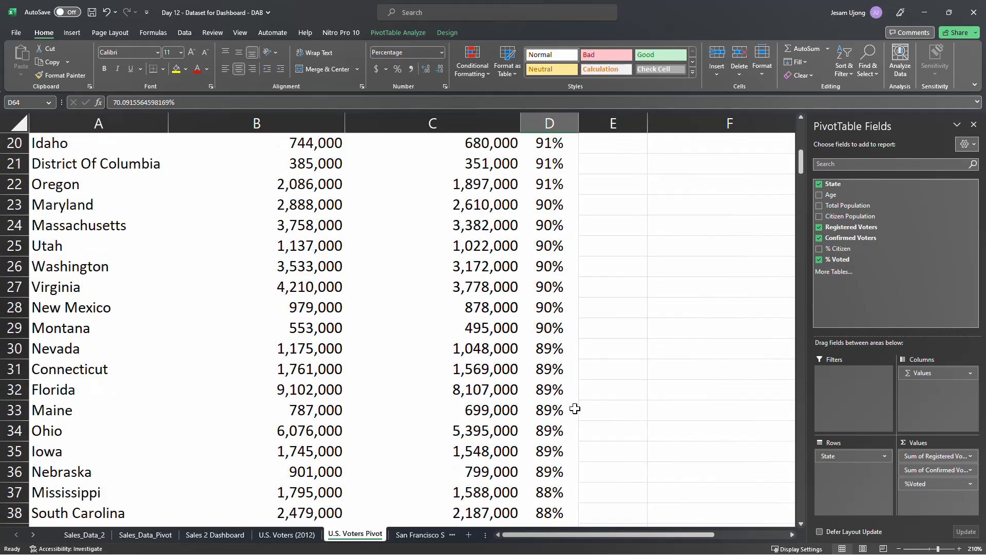
pyautogui.scroll(6, 573, 409)
pyautogui.scroll(-2, 573, 409)
pyautogui.scroll(-1, 575, 408)
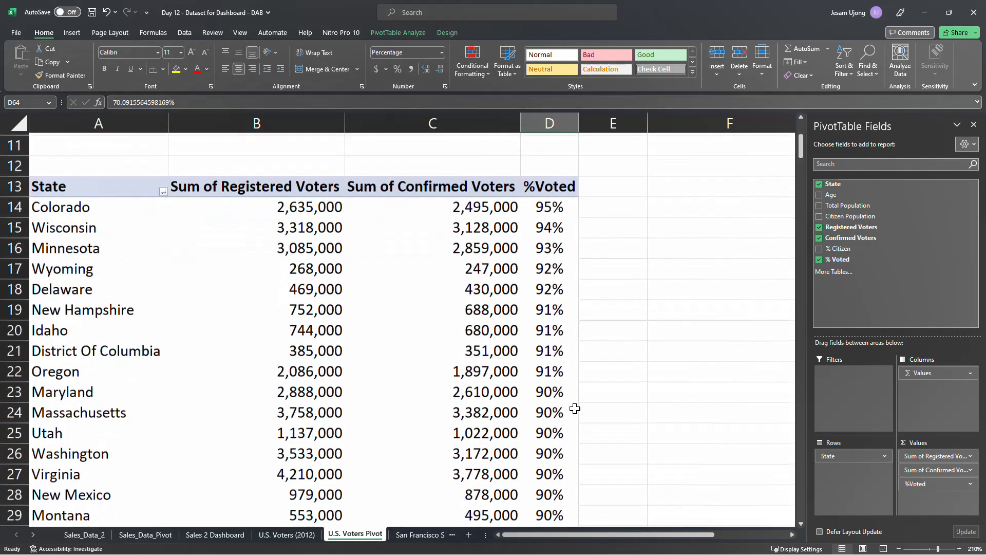
# Replace the State field with Age in the rows of the second PivotTable.
pyautogui.click(69, 265)
pyautogui.hotkey('ctrl', 'a')
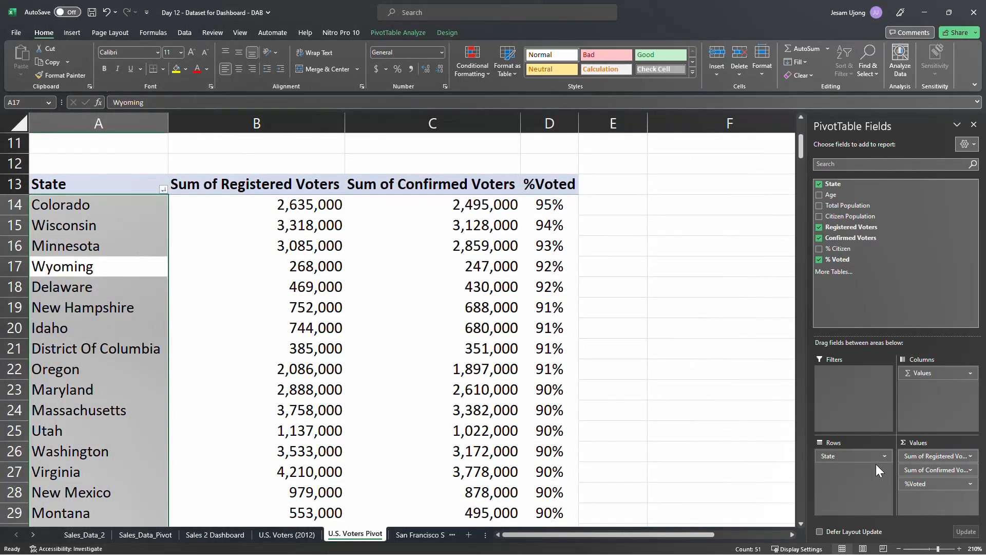
pyautogui.moveTo(870, 457); pyautogui.dragTo(677, 439)
pyautogui.moveTo(842, 195); pyautogui.dragTo(855, 470)
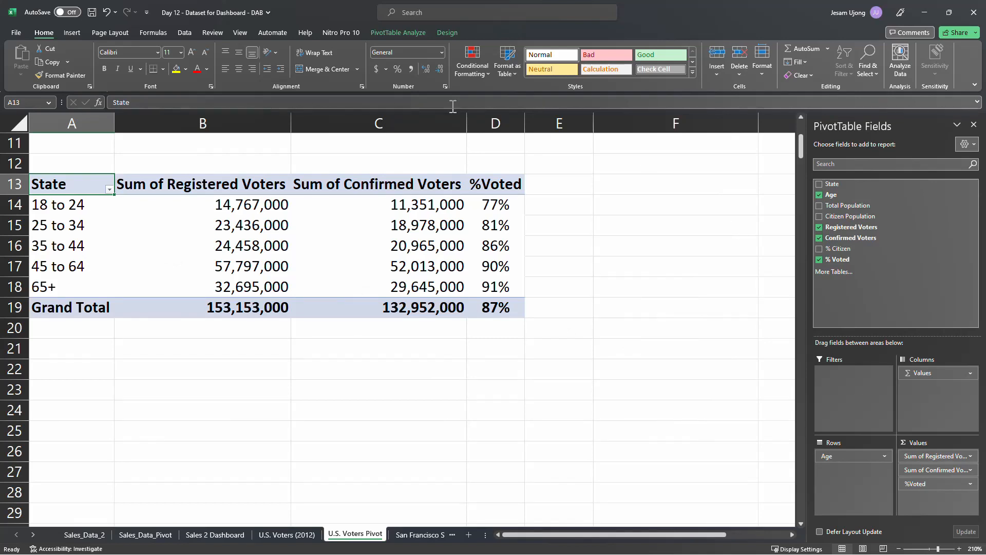
# Rename the row header in cell A13 of the second PivotTable as Age.
pyautogui.scroll(2, 77, 195)
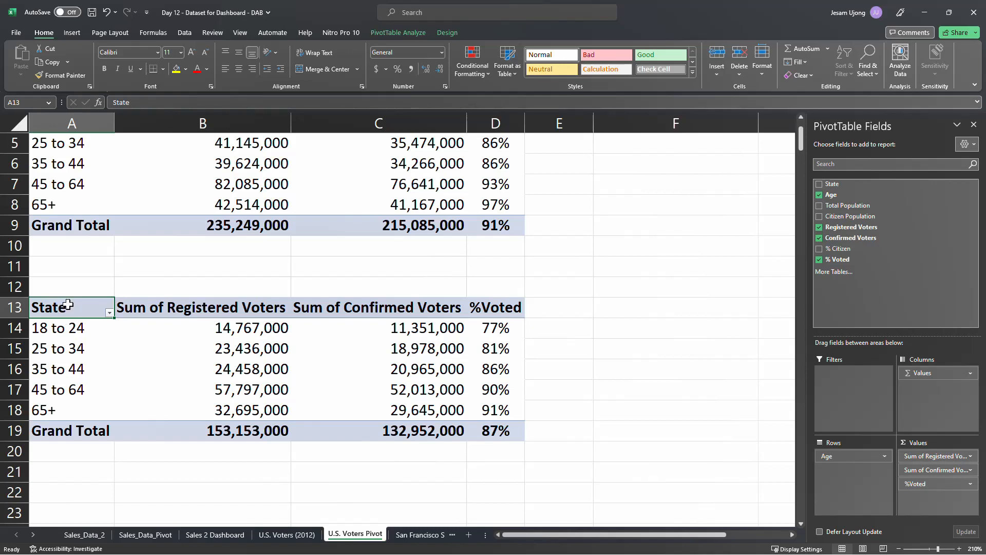
pyautogui.write('Age')
pyautogui.press('Return')
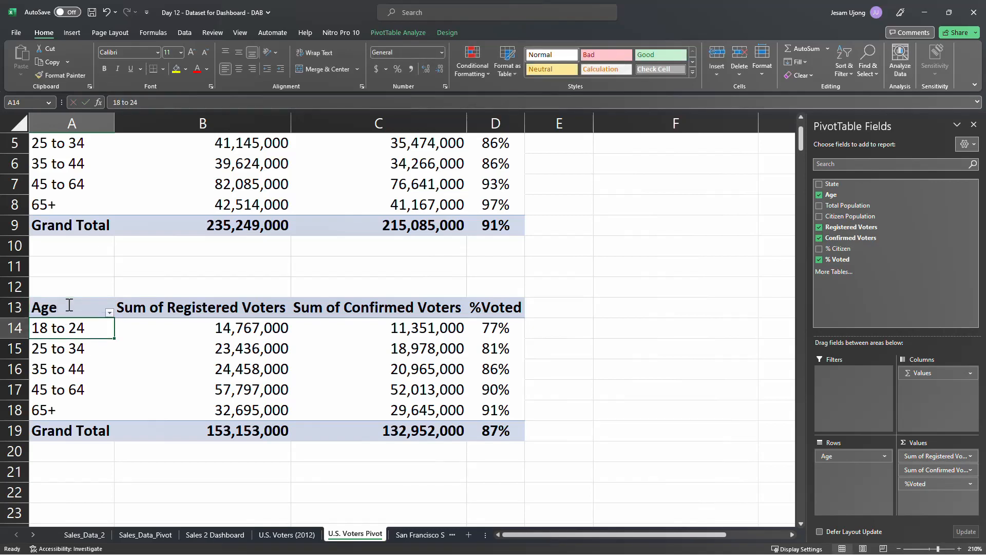
# Sort the age groups in the second PivotTable by %Voted from largest to smallest.
pyautogui.click(273, 353)
pyautogui.click(480, 324)
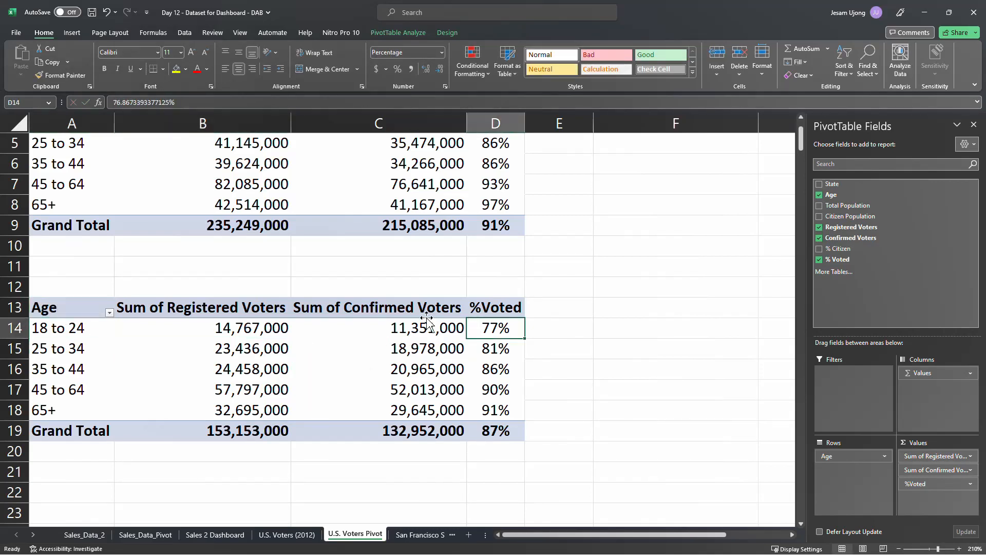
pyautogui.click(222, 305)
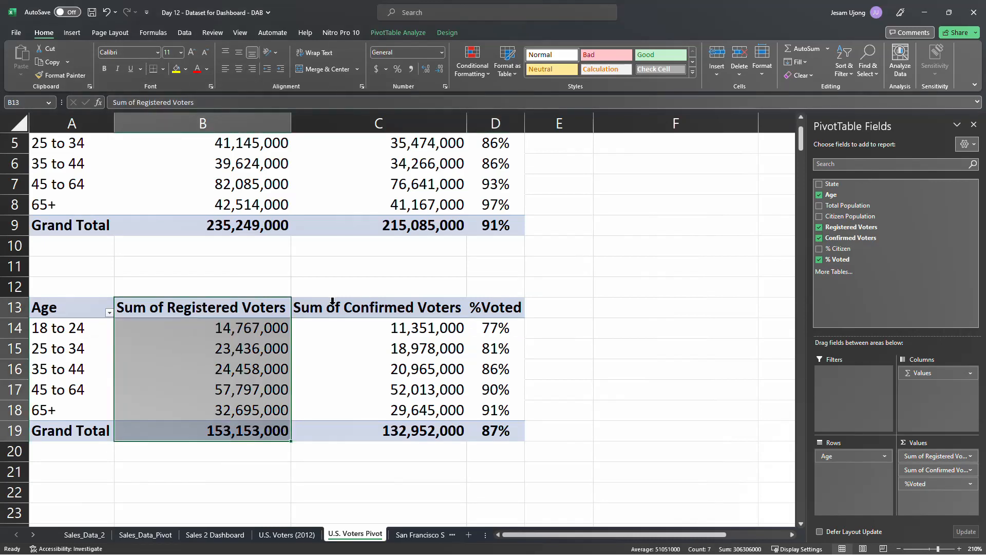
pyautogui.click(454, 309)
pyautogui.click(499, 325)
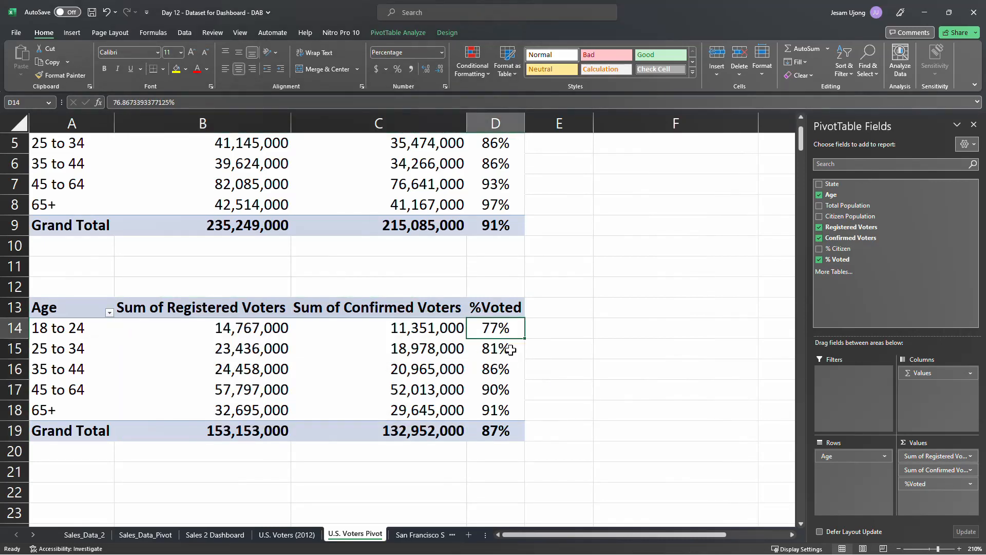
pyautogui.click(502, 349)
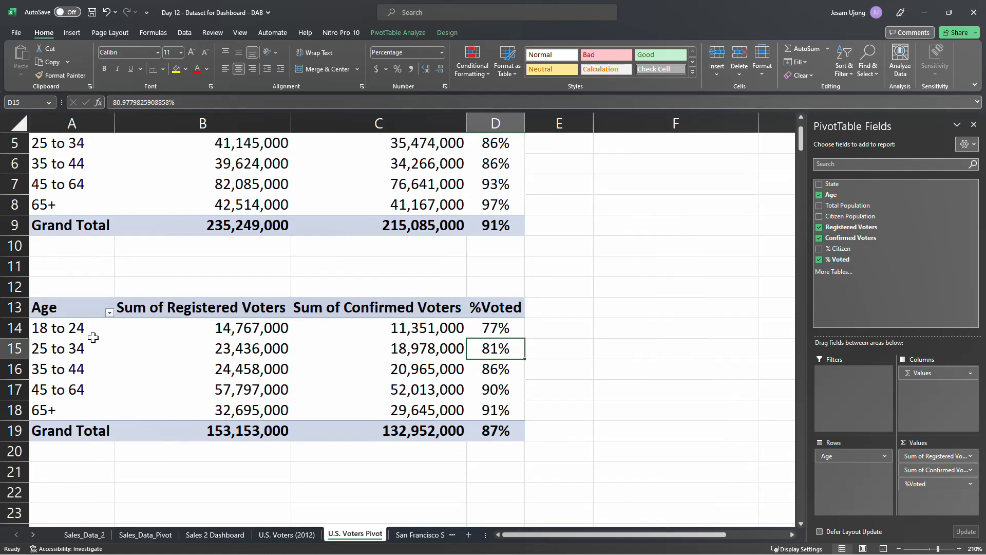
pyautogui.click(499, 328)
pyautogui.rightClick(501, 327)
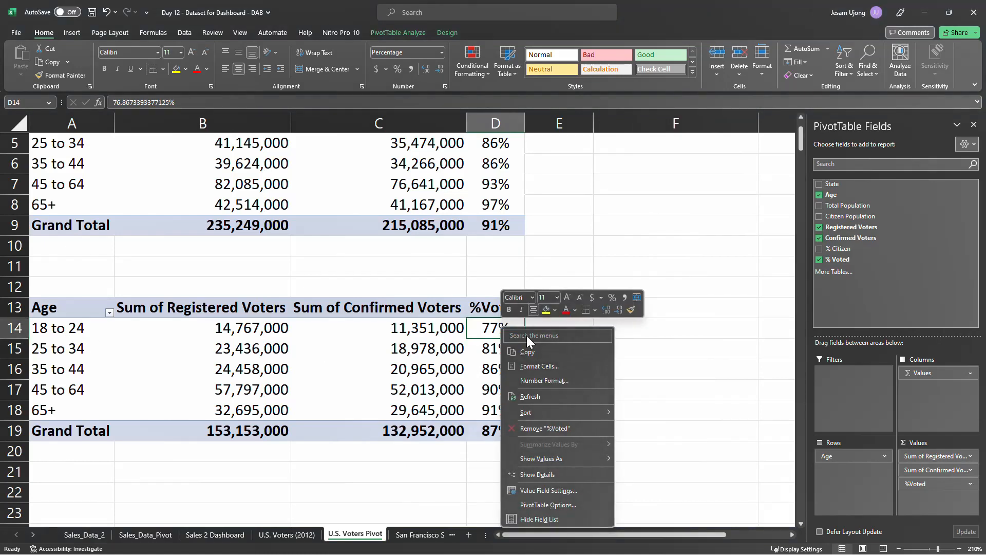
pyautogui.moveTo(596, 417)
pyautogui.click(662, 426)
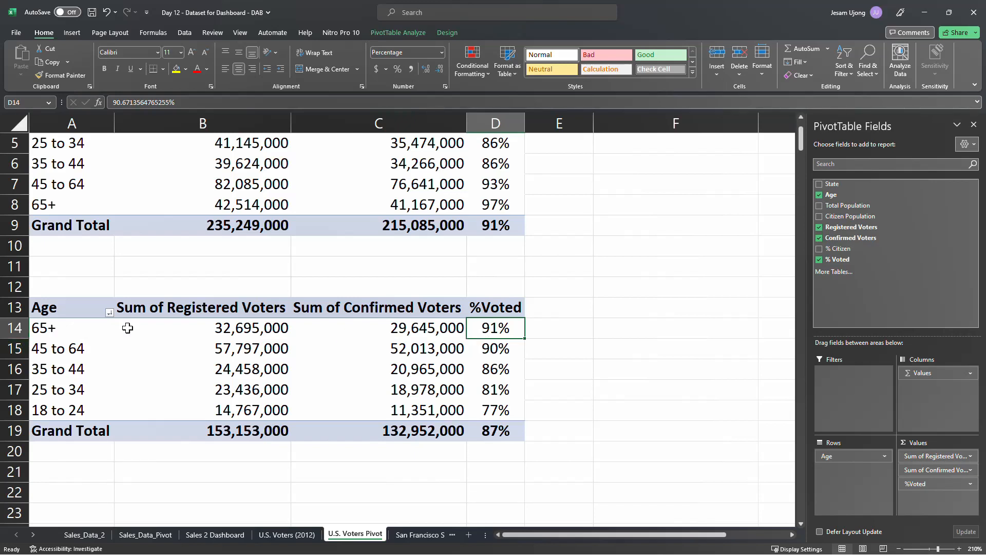
# Apply the Green-Yellow-Red color scale to the %Voted values in D14:D18, leaving out the Grand Total.
pyautogui.moveTo(492, 324); pyautogui.dragTo(495, 409)
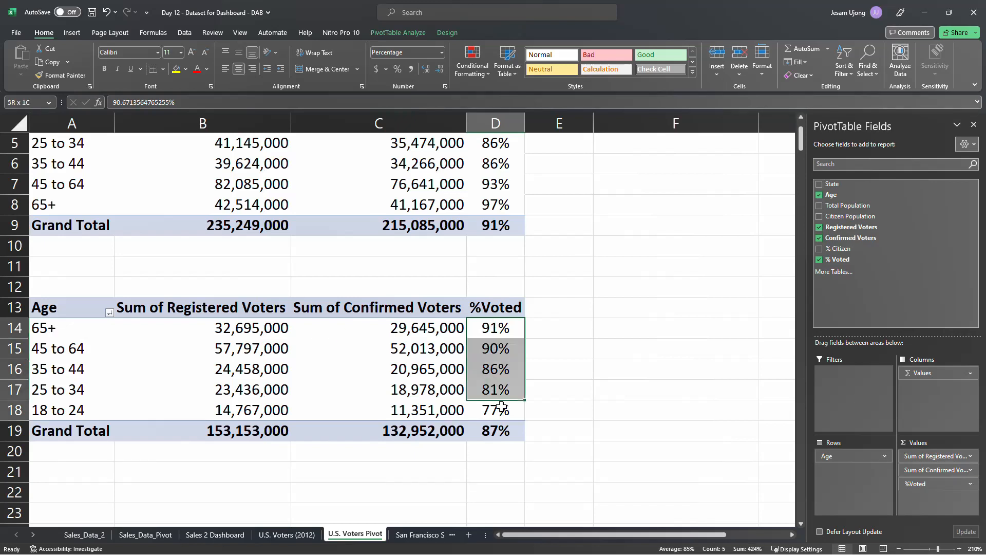
pyautogui.click(478, 75)
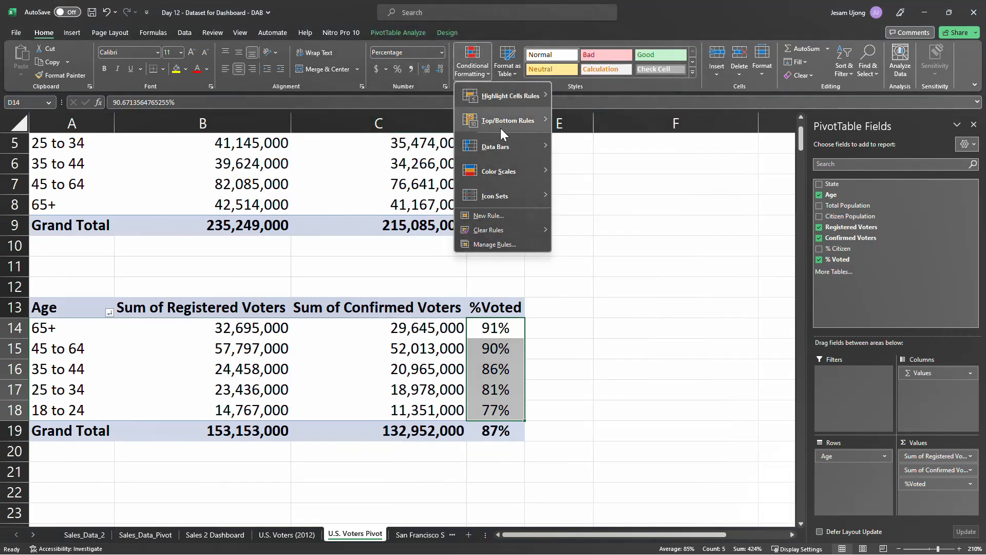
pyautogui.moveTo(516, 170)
pyautogui.click(567, 167)
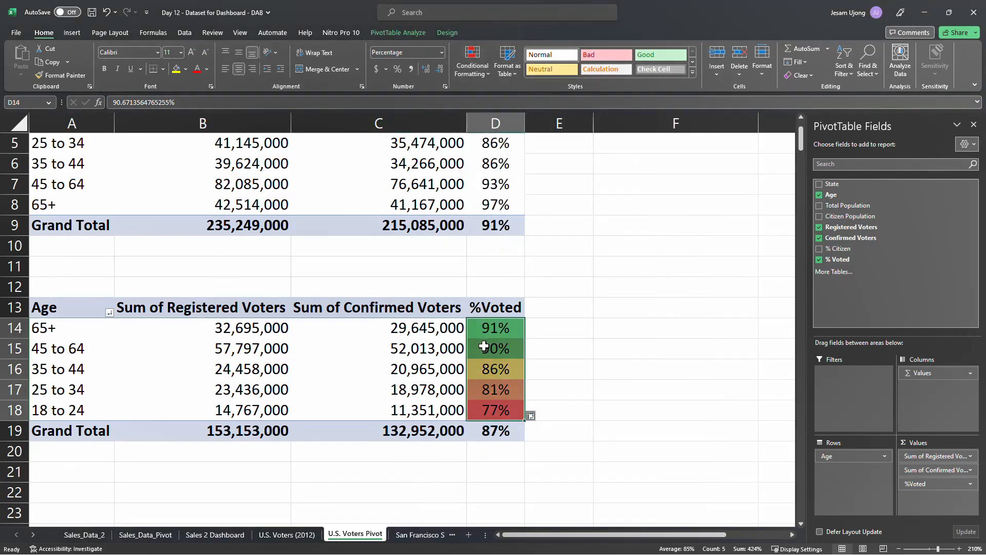
# Examine the color-scaled %Voted values to find the age groups with the highest and lowest voting percentages.
pyautogui.click(98, 332)
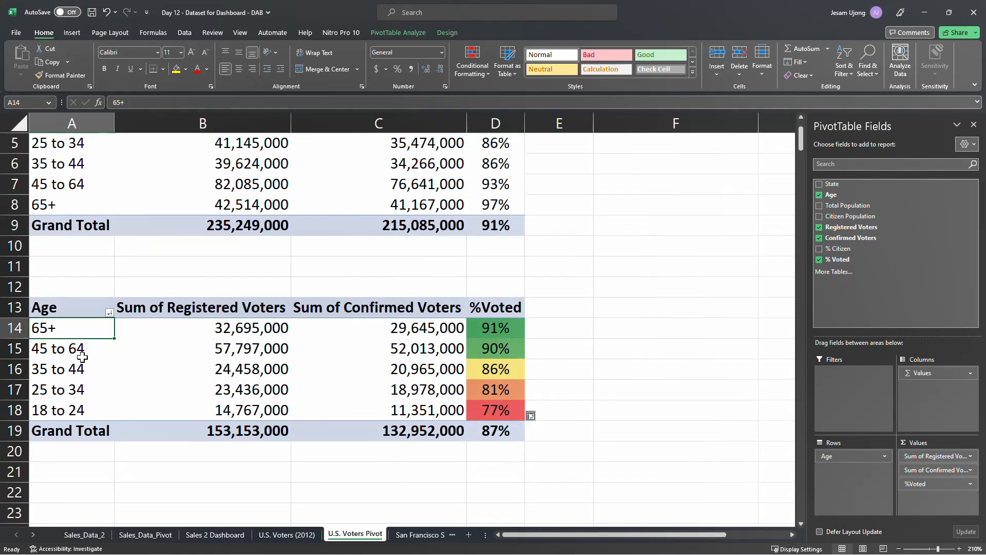
pyautogui.click(55, 348)
pyautogui.click(60, 347)
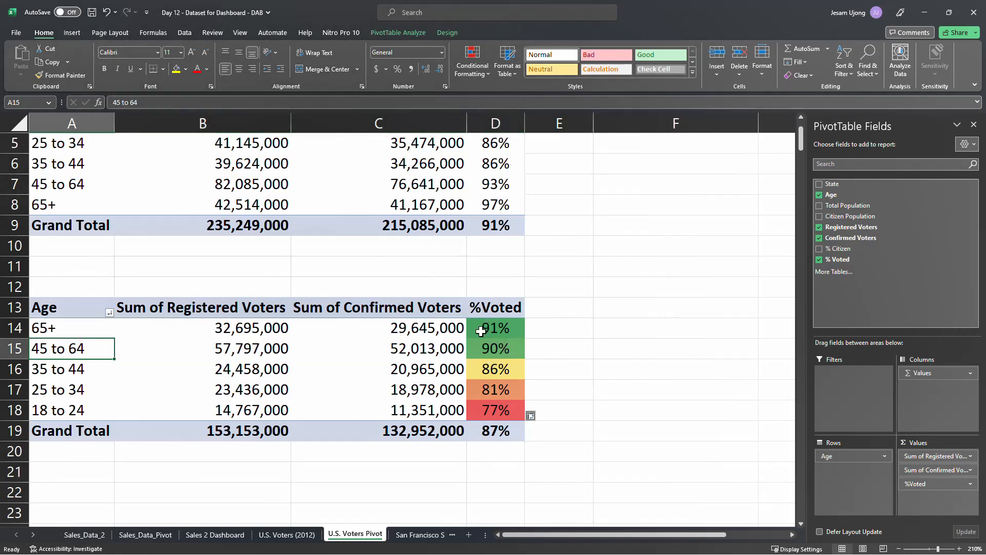
pyautogui.click(60, 412)
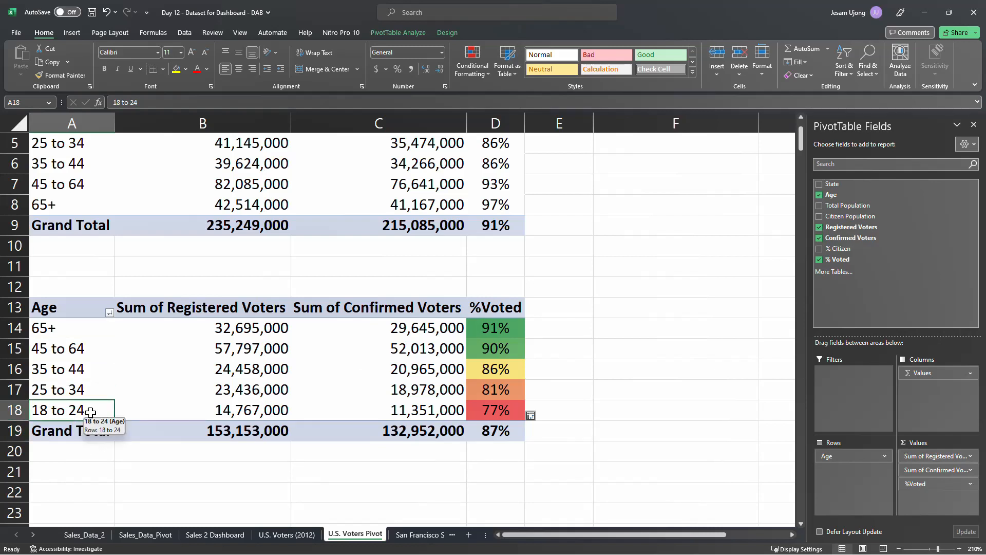
pyautogui.click(485, 411)
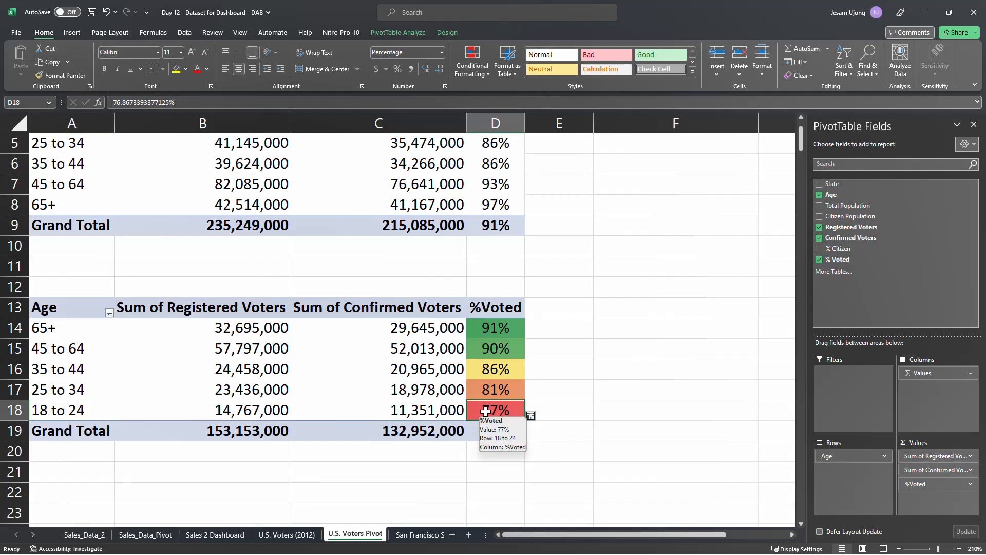
pyautogui.click(437, 415)
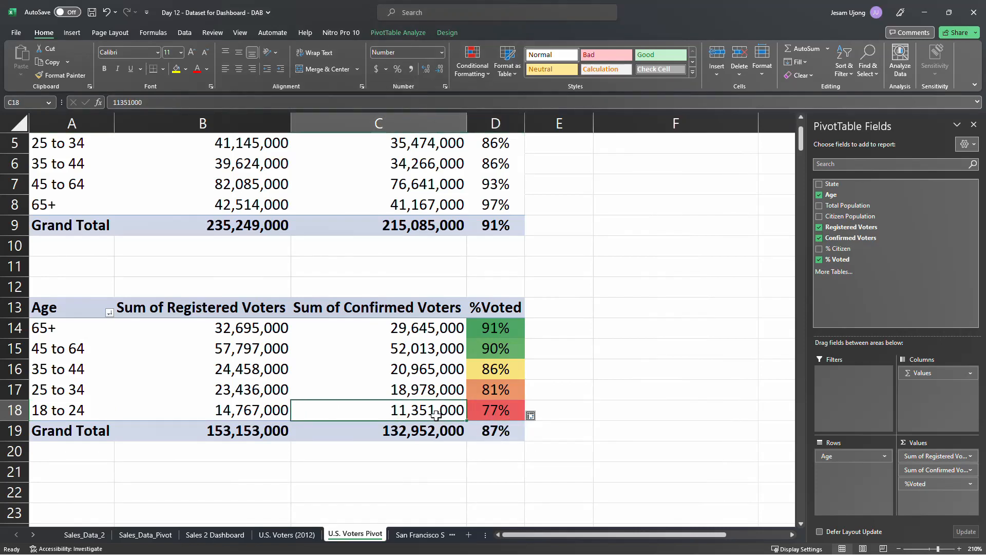
pyautogui.click(551, 334)
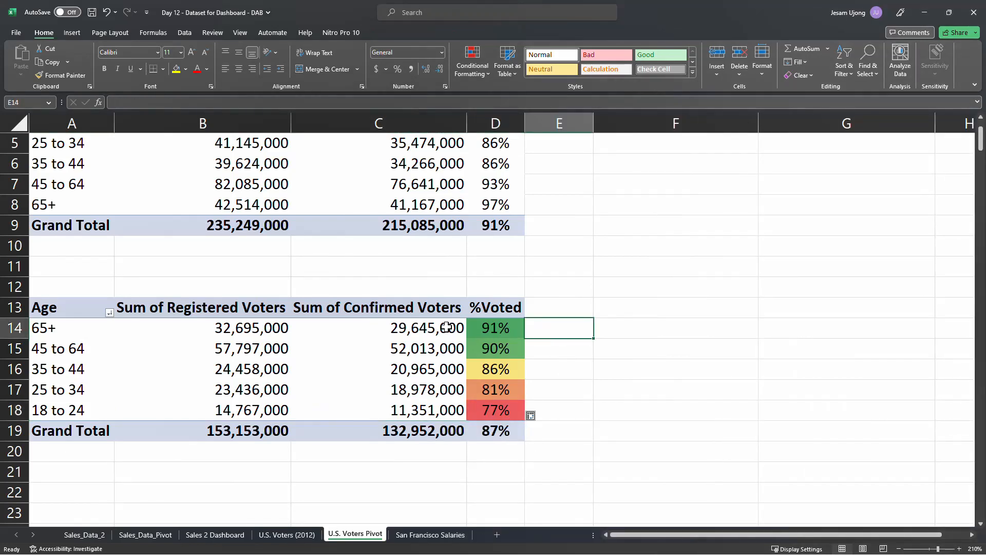
pyautogui.click(484, 326)
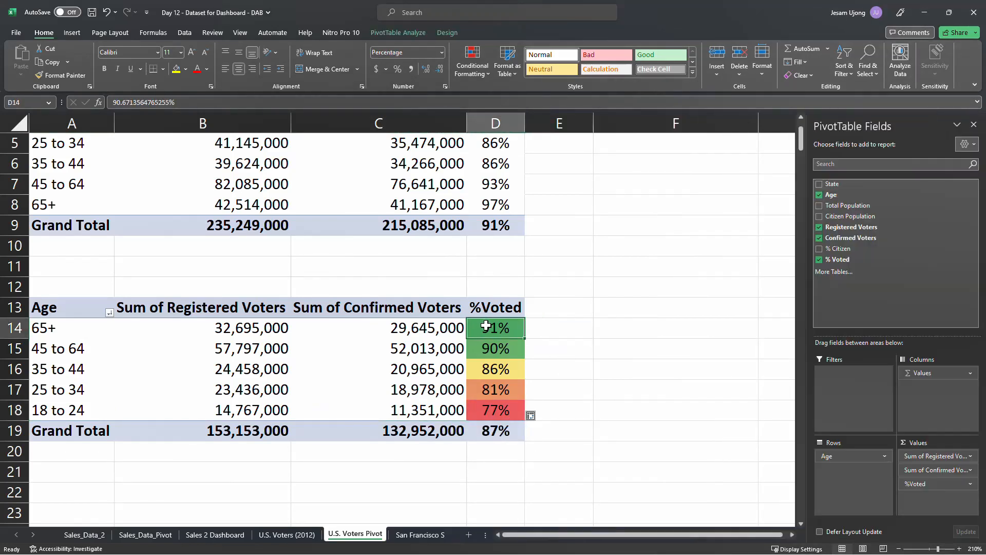
pyautogui.click(491, 393)
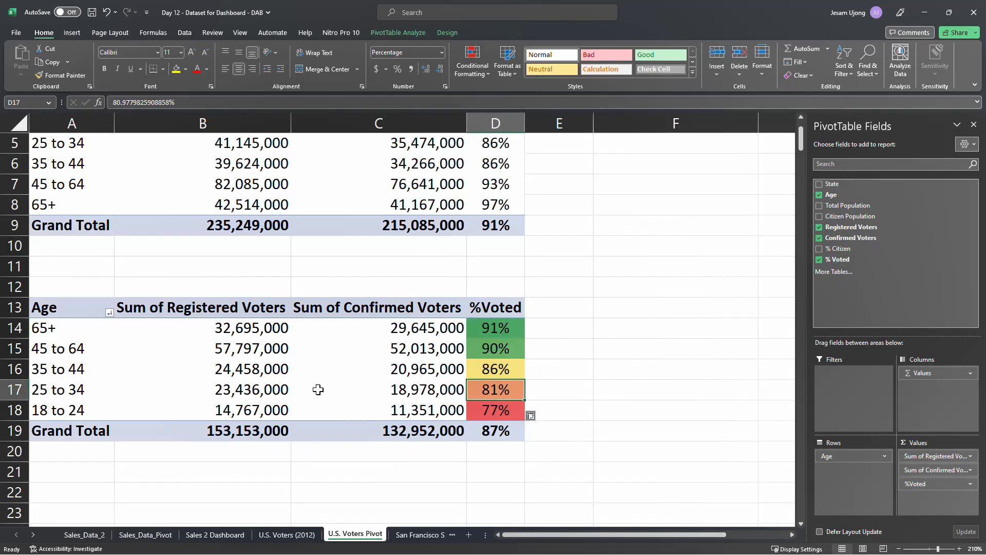
pyautogui.click(111, 412)
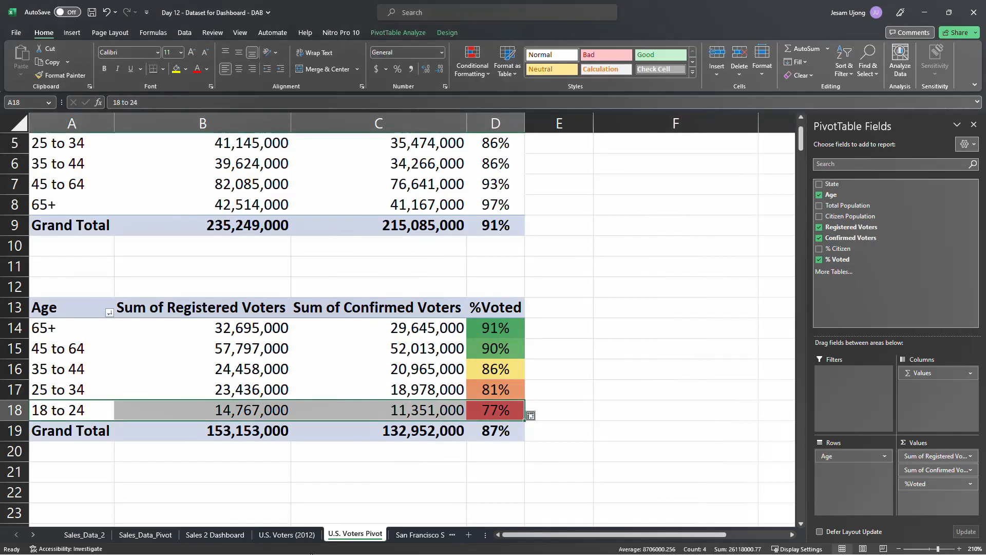
pyautogui.click(79, 389)
pyautogui.click(114, 383)
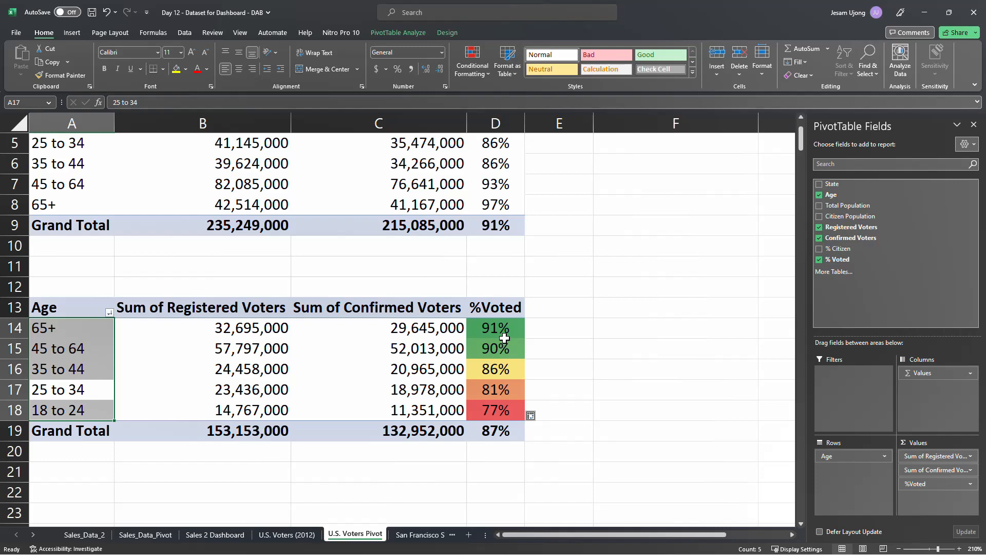
pyautogui.moveTo(504, 338)
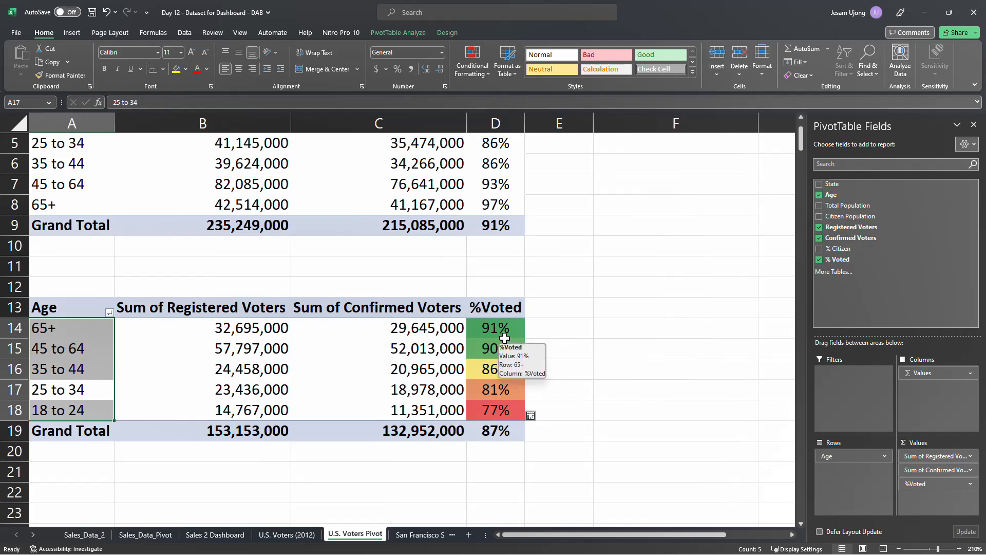
pyautogui.click(407, 355)
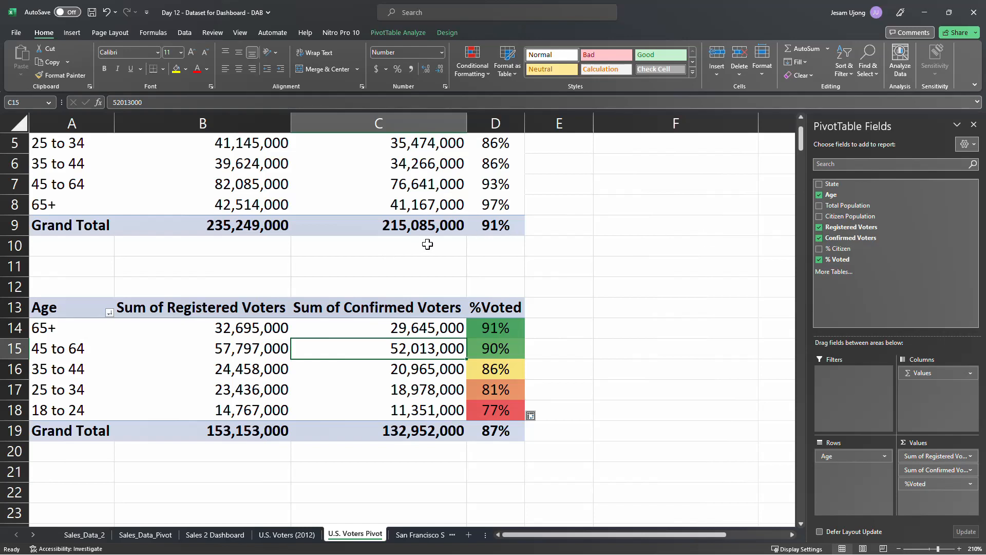
# Widen column D slightly so the %Citizen header of the first PivotTable fits.
pyautogui.scroll(2, 427, 244)
pyautogui.click(351, 224)
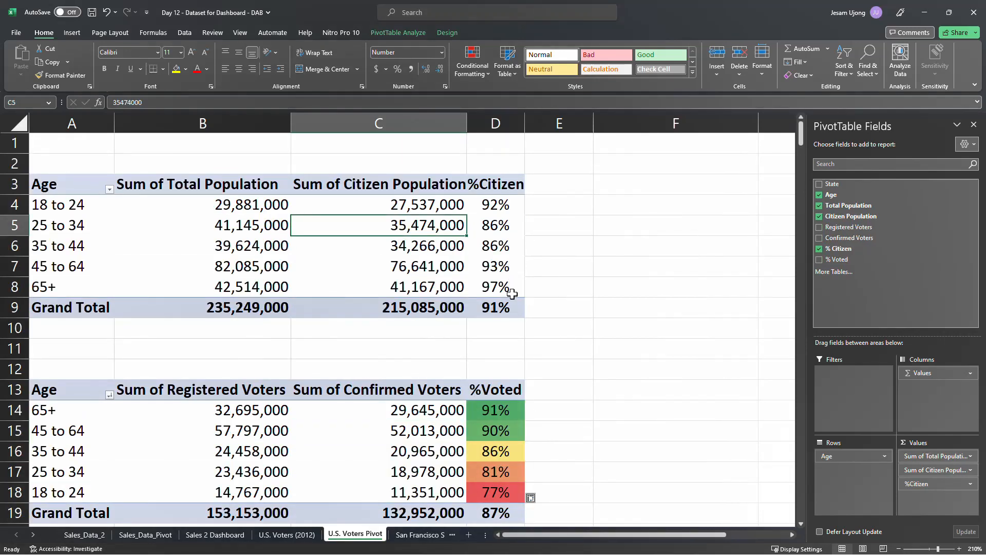
pyautogui.moveTo(526, 118); pyautogui.dragTo(529, 118)
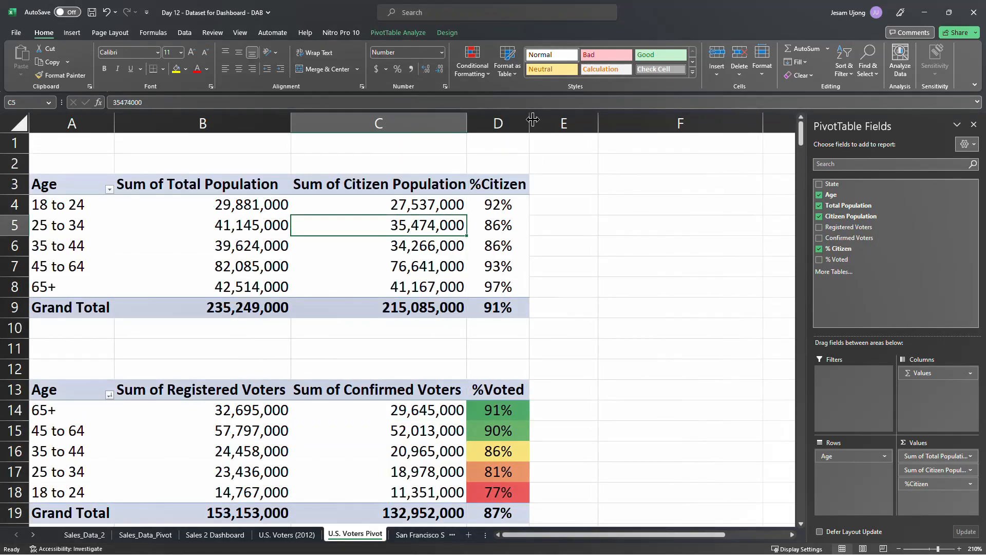
# Compare the %Citizen and %Voted results by age group across the two PivotTables.
pyautogui.click(498, 427)
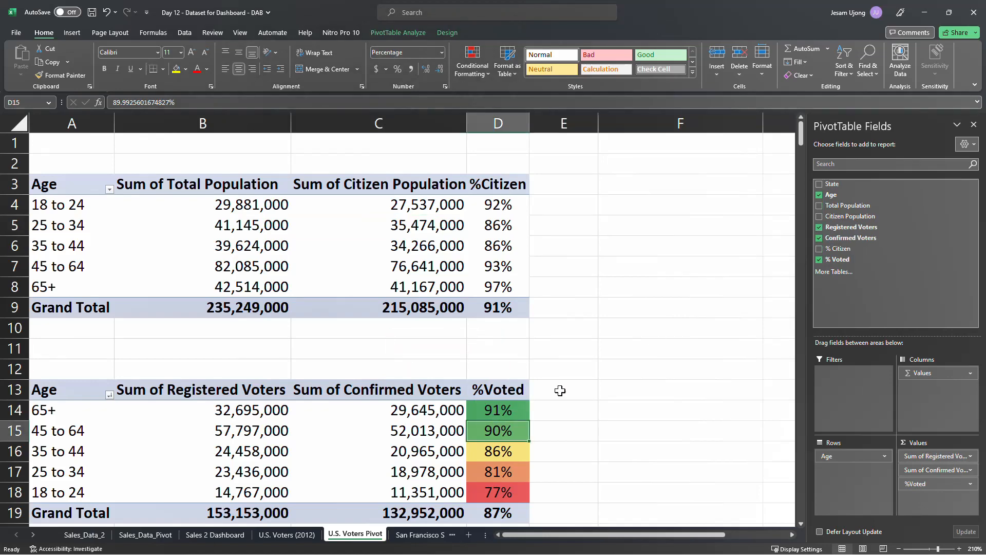
pyautogui.scroll(-1, 451, 307)
pyautogui.scroll(1, 451, 307)
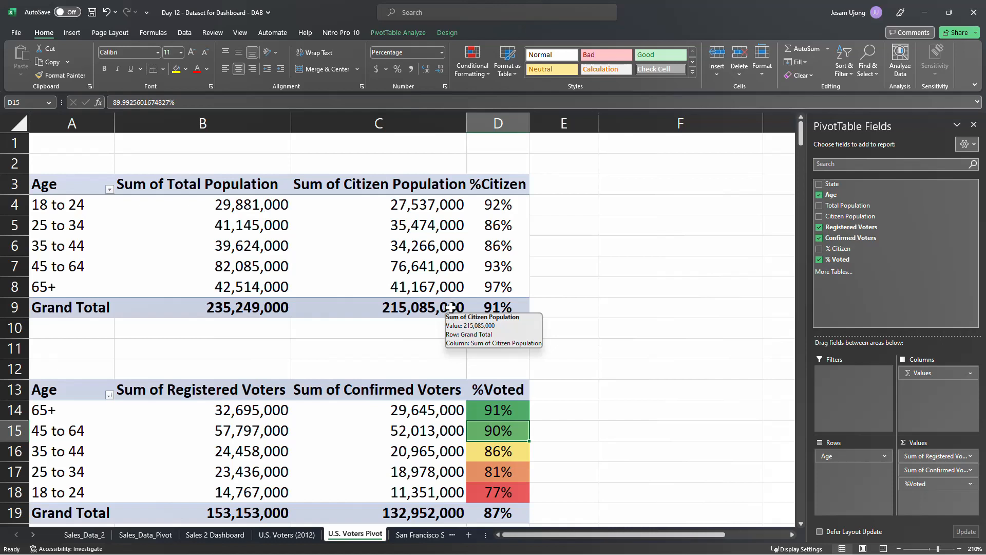
pyautogui.scroll(-1, 530, 425)
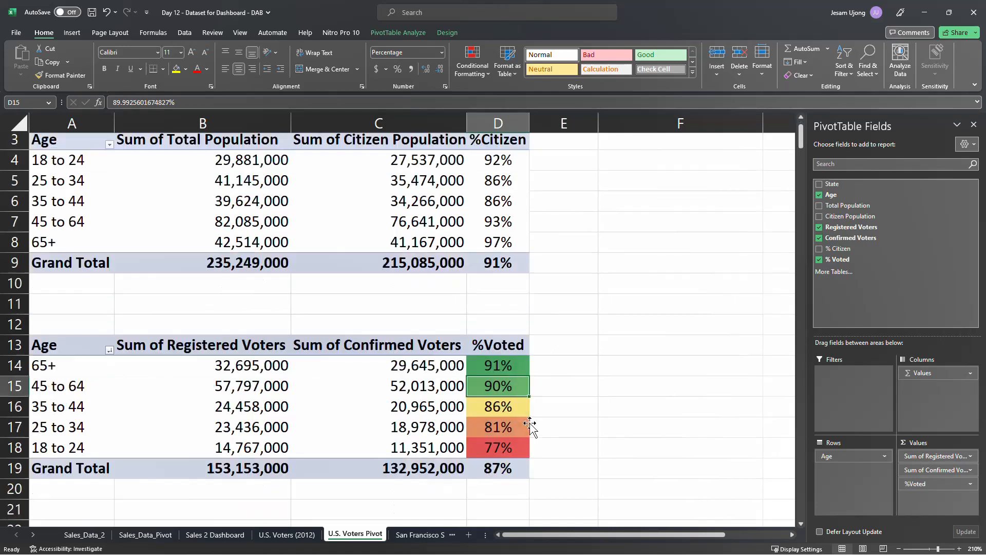
pyautogui.click(310, 368)
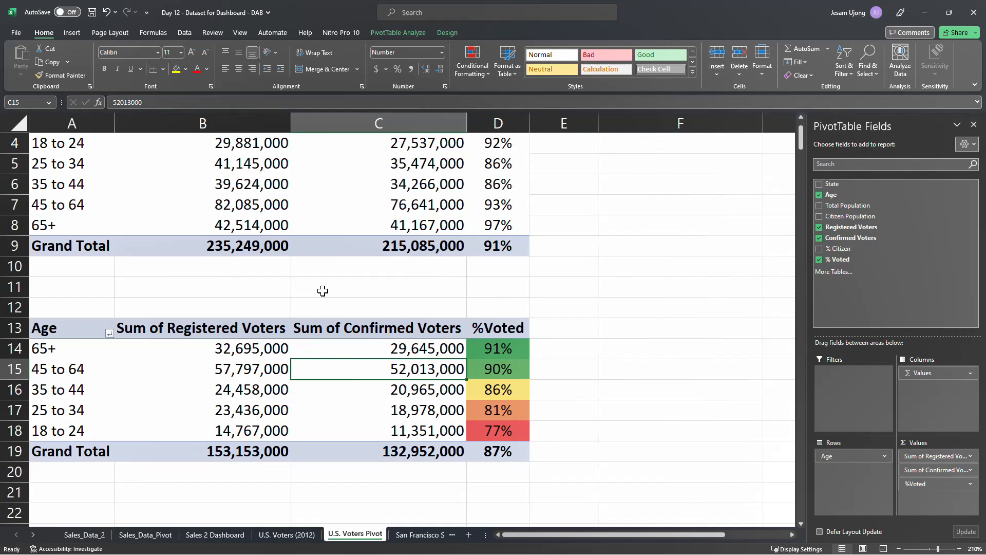
pyautogui.scroll(1, 322, 289)
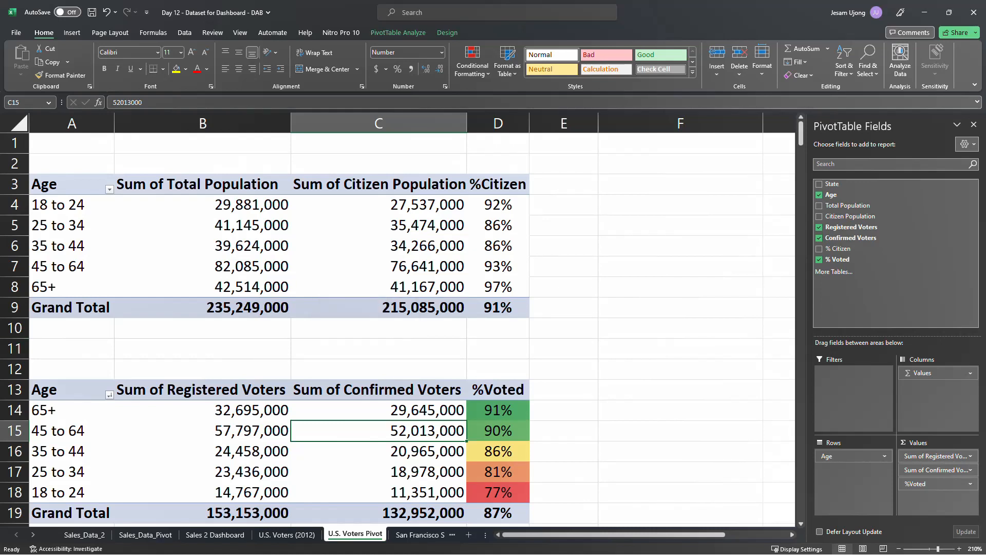
# Enter the heading "Ques 1" in cell F3, beside the first PivotTable.
pyautogui.hotkey('alt', 'Tab')
pyautogui.click(552, 266)
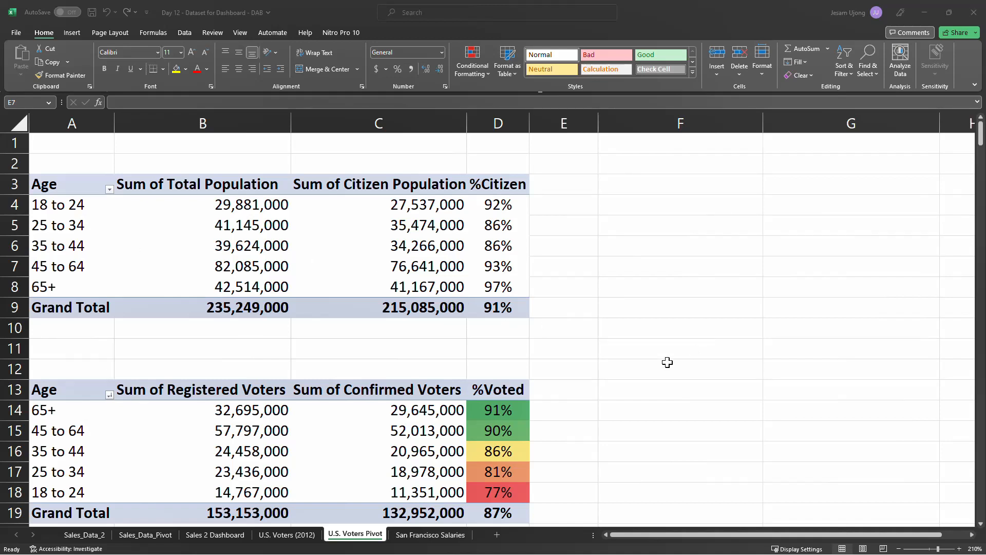
pyautogui.click(620, 370)
pyautogui.moveTo(676, 534); pyautogui.dragTo(772, 516)
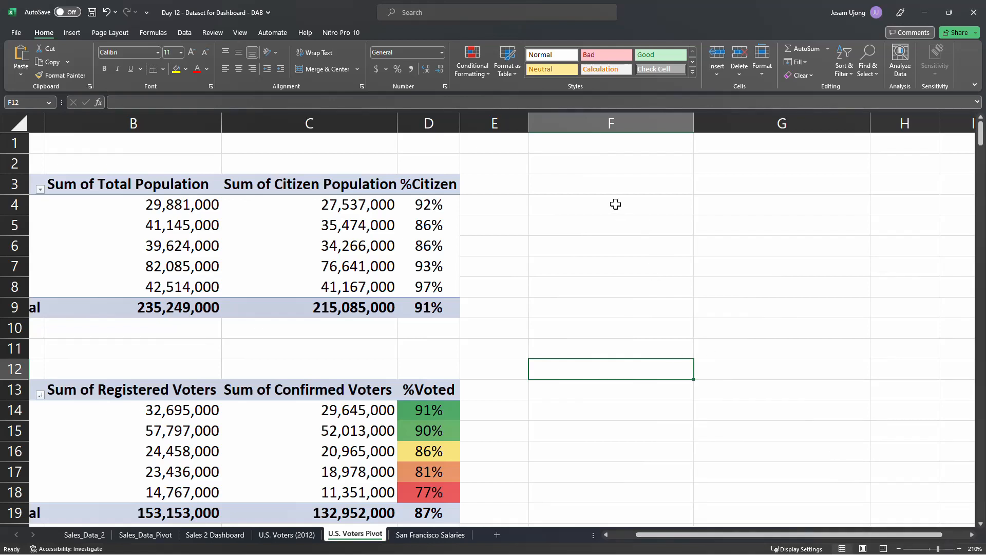
pyautogui.click(608, 189)
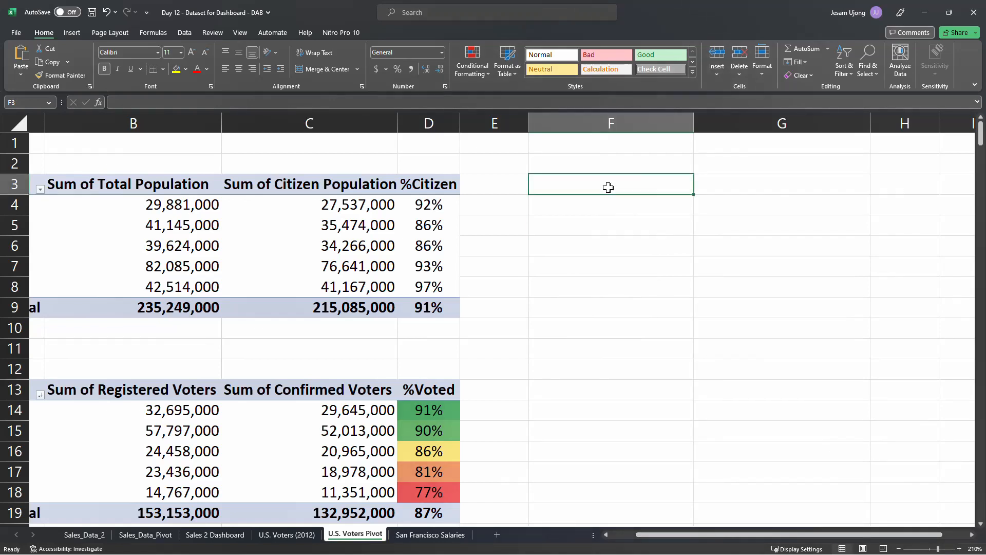
pyautogui.write('Ques 1')
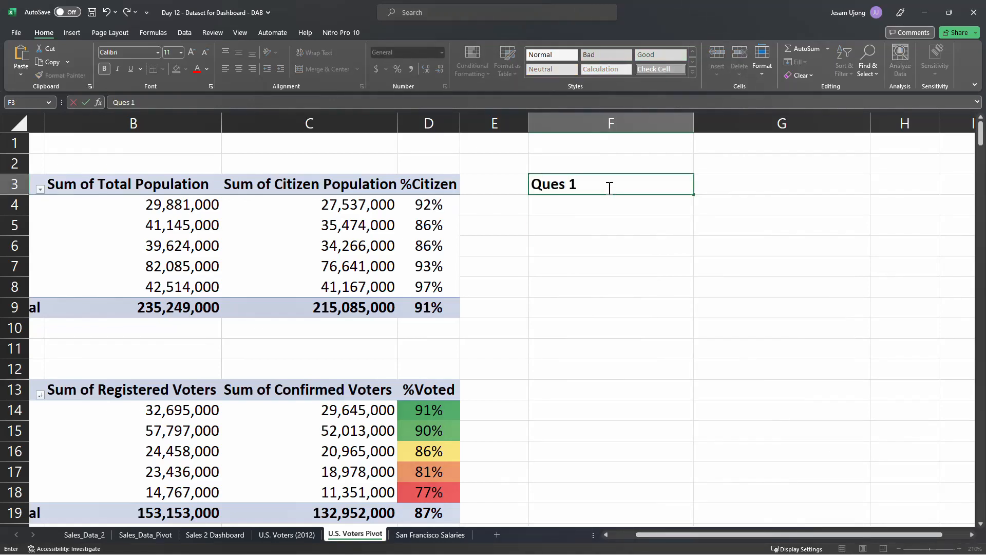
pyautogui.press('Return')
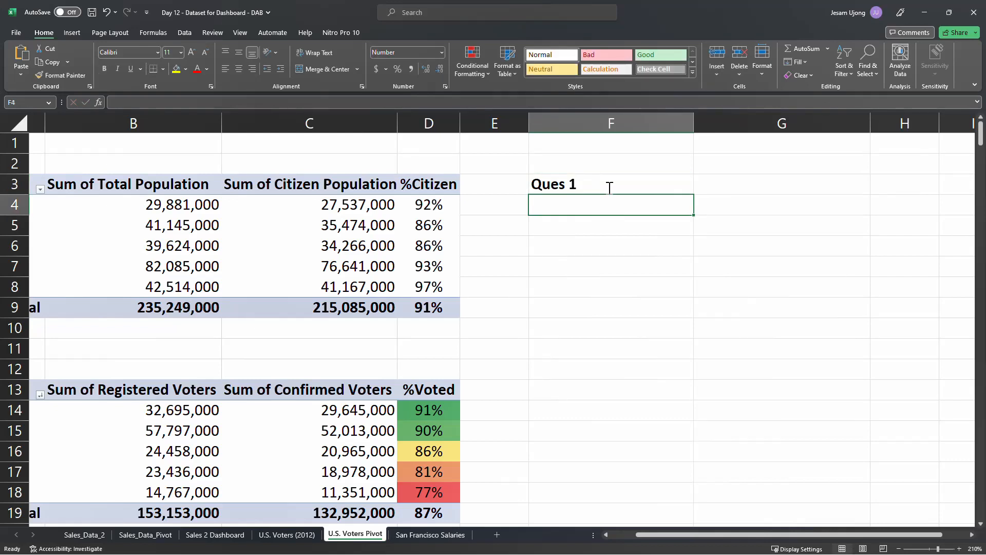
# Enter "How many states had a Voter Population % below 55%? Which states?" in cell F4 and wrap its text.
pyautogui.write('How many states had a Voter Population % below 55%? Which states?')
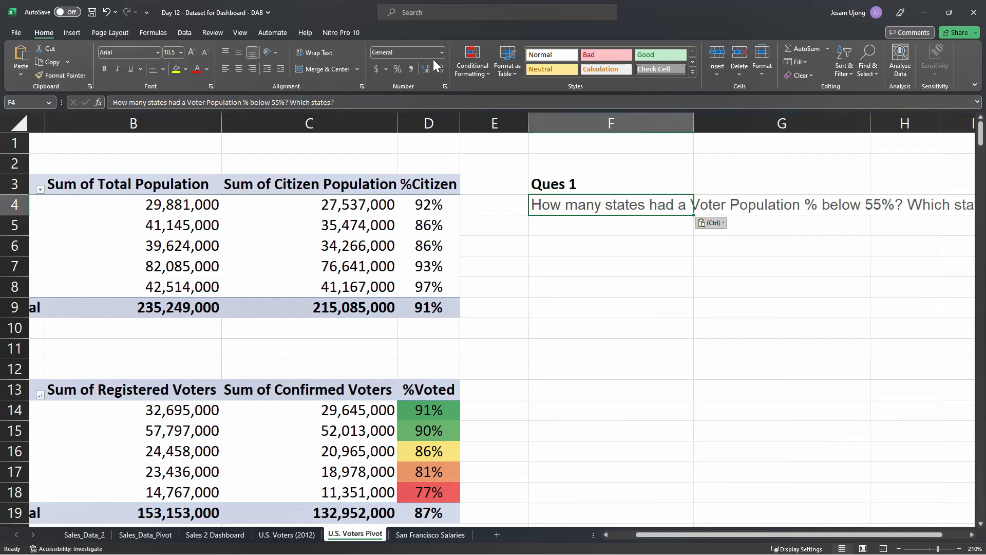
pyautogui.click(324, 53)
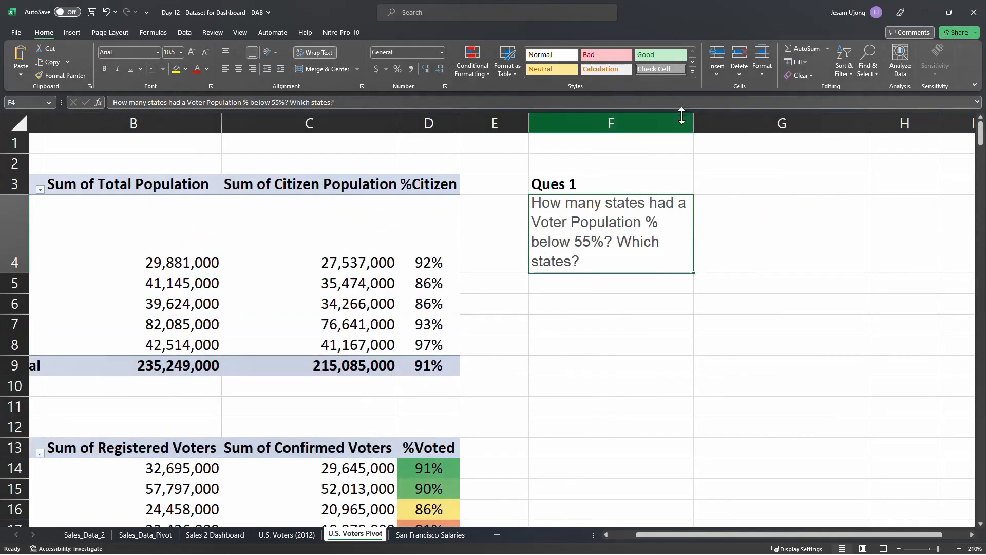
# Widen column F, make the question in cell F4 bold, and fit row 4 to the wrapped text.
pyautogui.moveTo(691, 119); pyautogui.dragTo(758, 119)
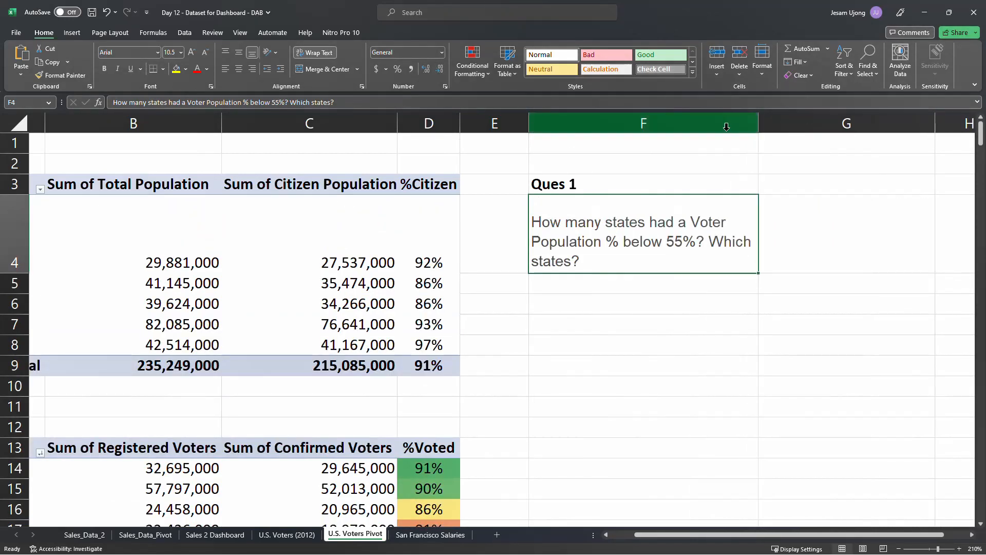
pyautogui.click(104, 67)
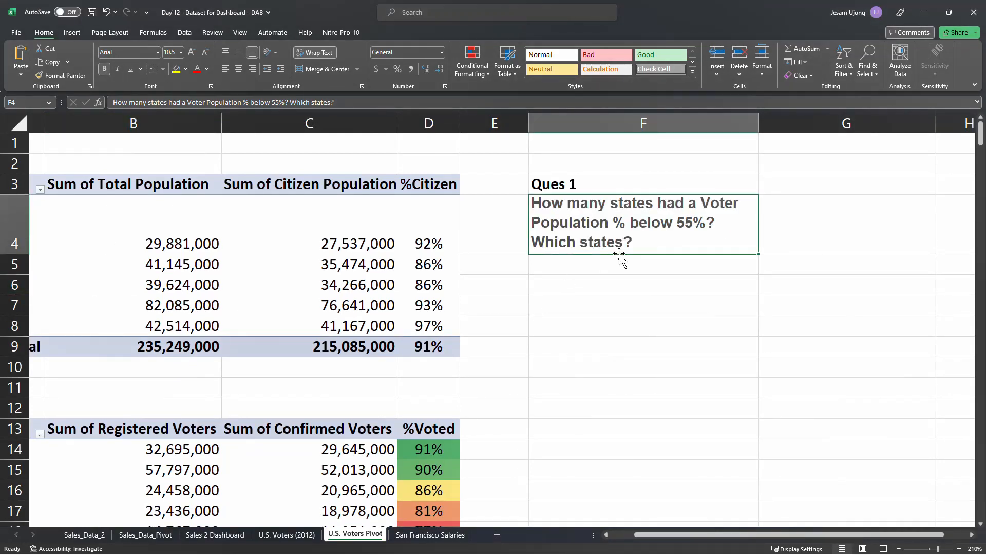
pyautogui.click(632, 269)
pyautogui.press('Up')
# Examine the Total Population, Citizen Population, Registered Voters and Confirmed Voters columns in the U.S. Voters (2012) sheet for Ques 1.
pyautogui.moveTo(648, 537); pyautogui.dragTo(606, 535)
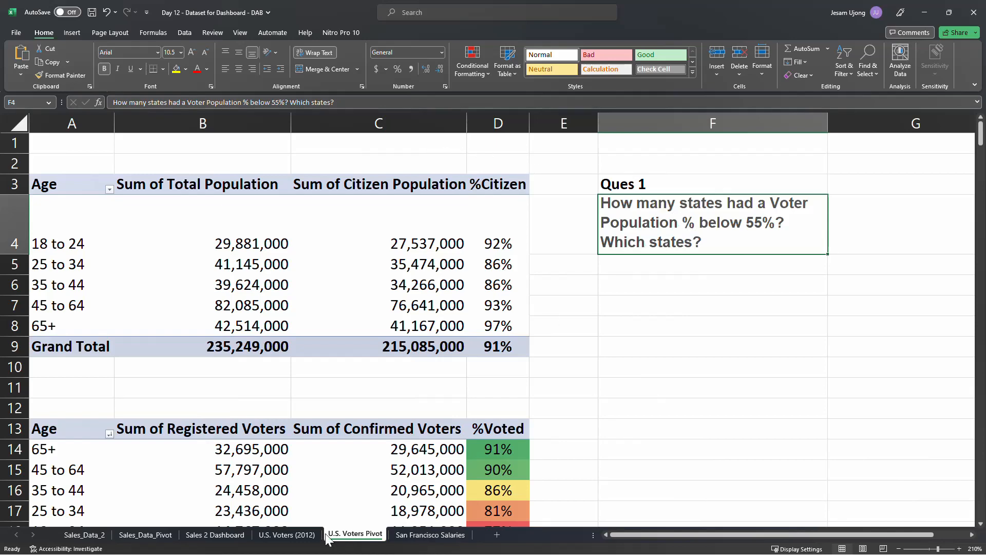
pyautogui.click(288, 534)
pyautogui.click(327, 118)
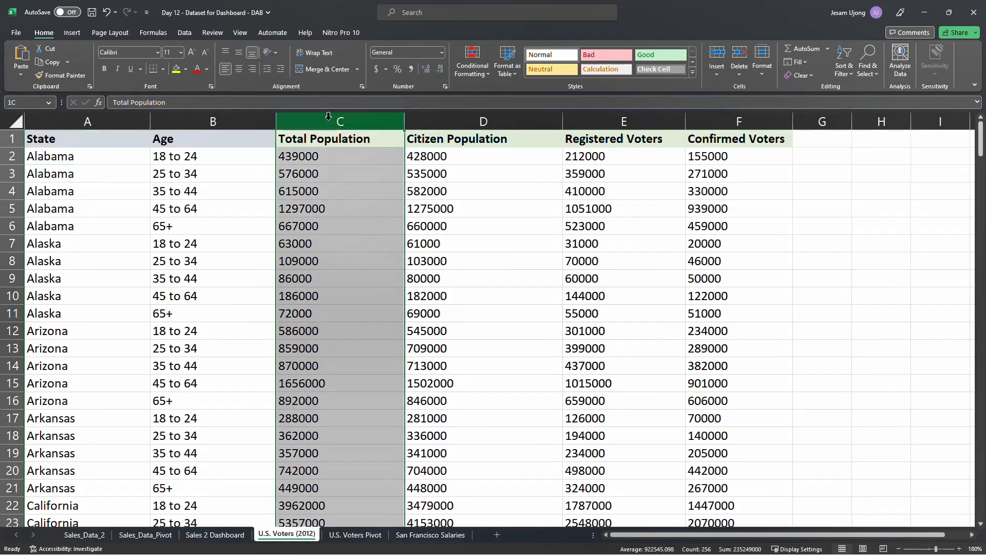
pyautogui.click(497, 119)
pyautogui.click(635, 117)
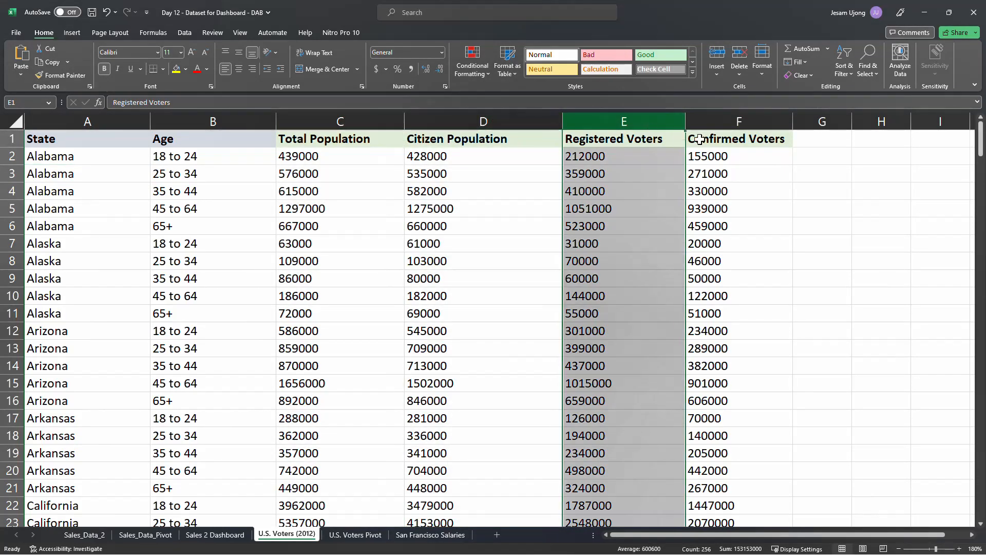
pyautogui.click(744, 124)
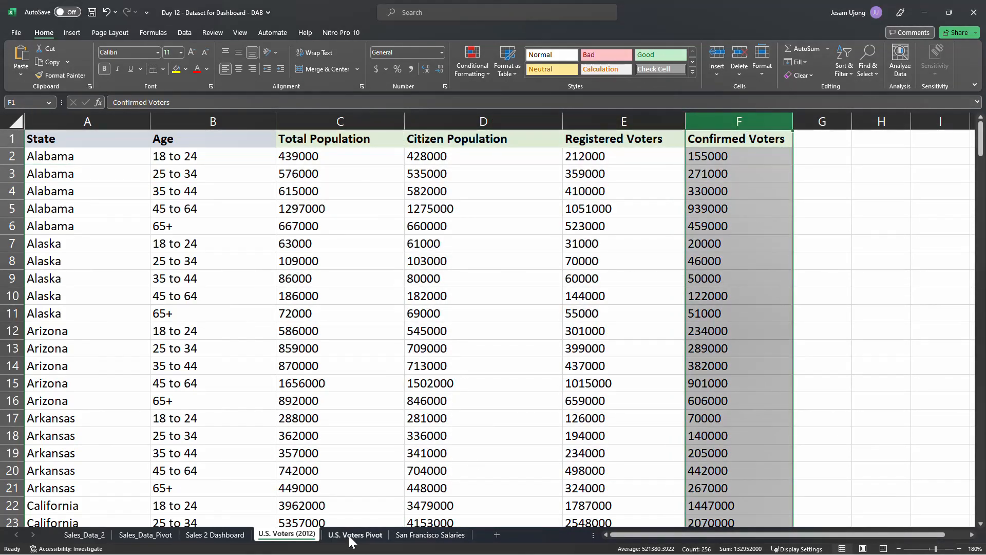
pyautogui.click(366, 535)
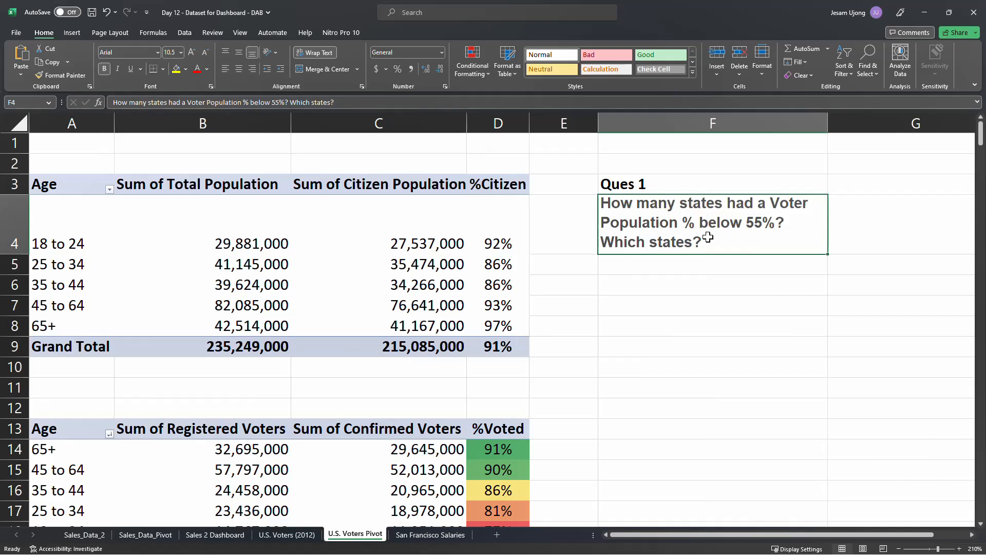
pyautogui.click(650, 271)
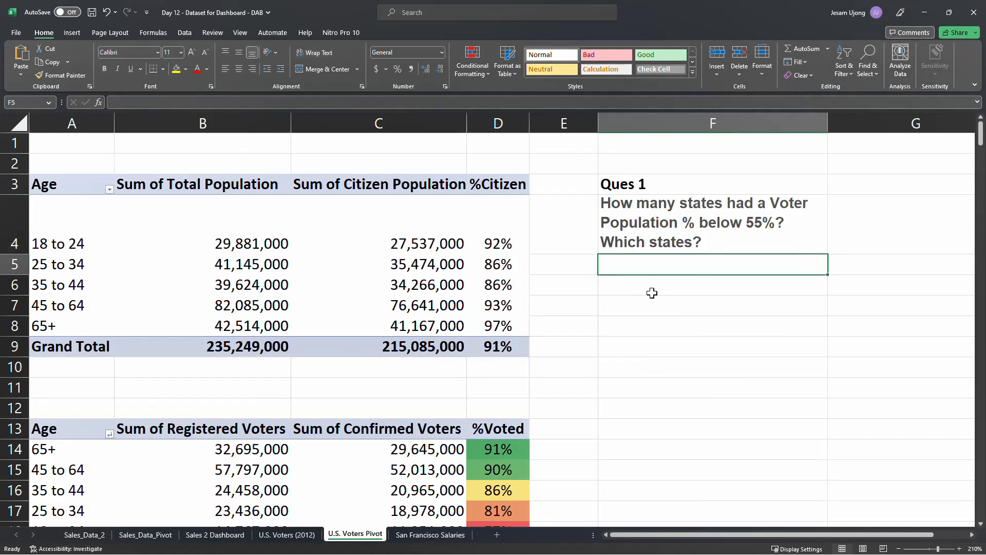
pyautogui.click(652, 294)
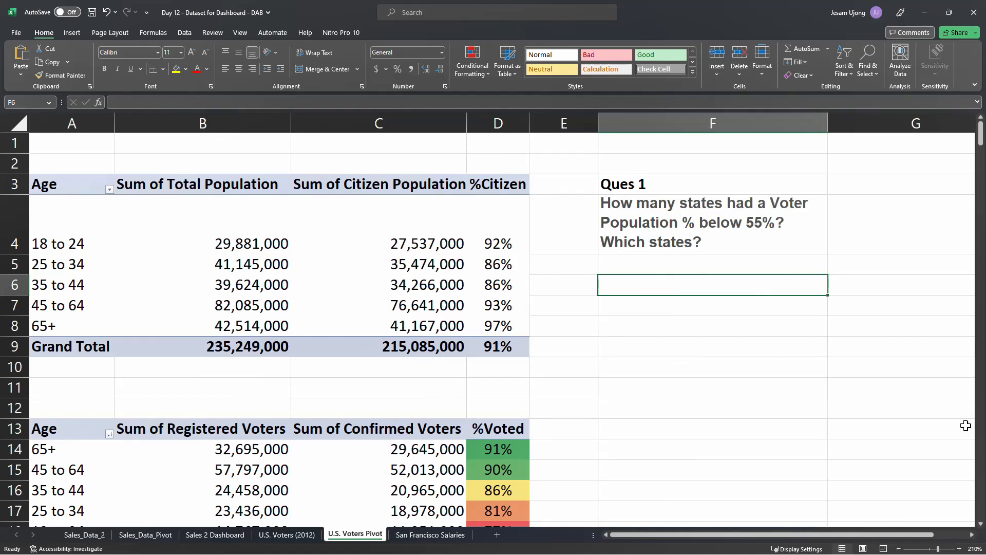
pyautogui.moveTo(680, 536); pyautogui.dragTo(648, 534)
pyautogui.hotkey('alt', 'Tab')
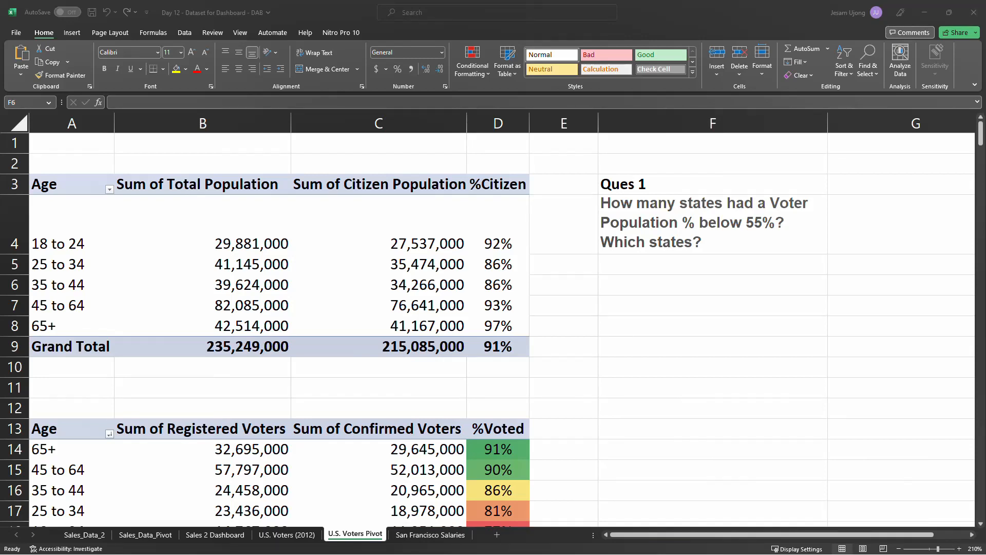
pyautogui.click(644, 321)
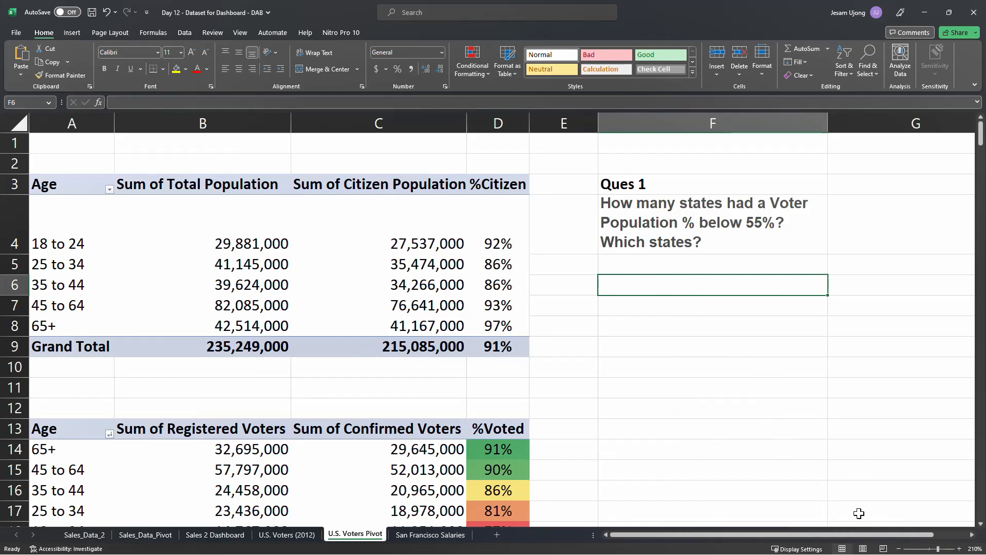
# Copy the first PivotTable (A3:D9) to cell K5 and fit the widths of columns K to N to their contents.
pyautogui.moveTo(864, 533); pyautogui.dragTo(769, 531)
pyautogui.moveTo(41, 195); pyautogui.dragTo(278, 361)
pyautogui.moveTo(387, 354); pyautogui.dragTo(488, 345)
pyautogui.rightClick(444, 345)
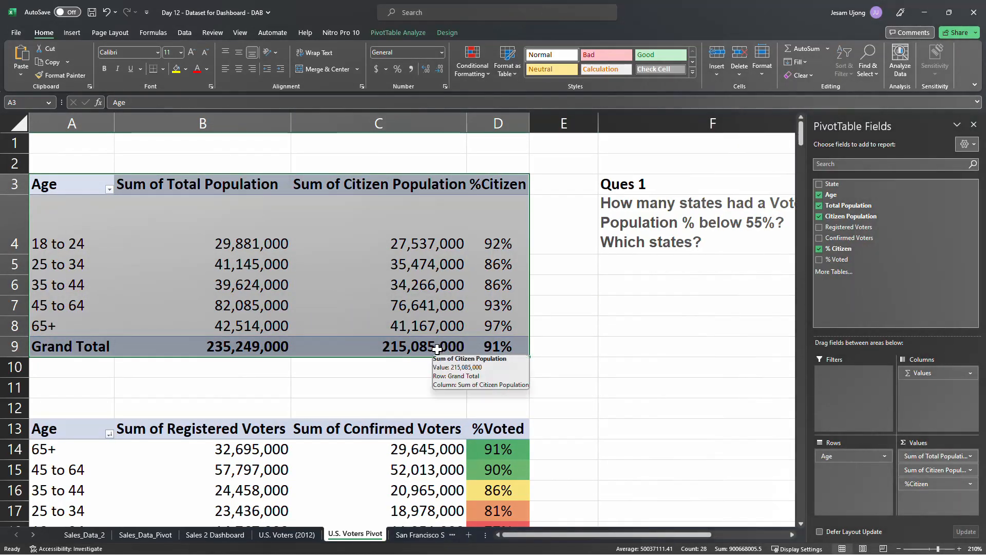
pyautogui.click(455, 374)
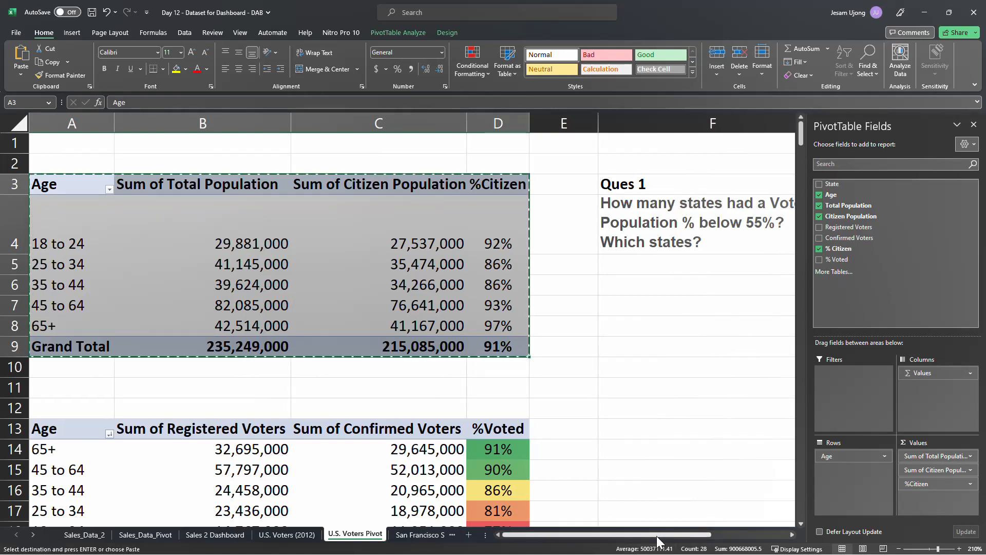
pyautogui.moveTo(657, 535); pyautogui.dragTo(793, 534)
pyautogui.click(277, 267)
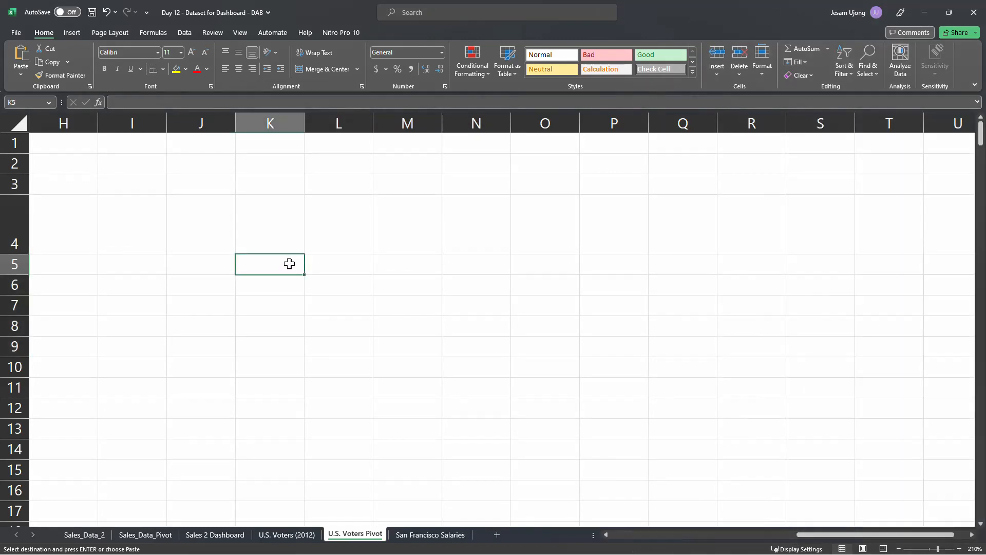
pyautogui.rightClick(289, 263)
pyautogui.click(260, 272)
pyautogui.hotkey('ctrl', 'v')
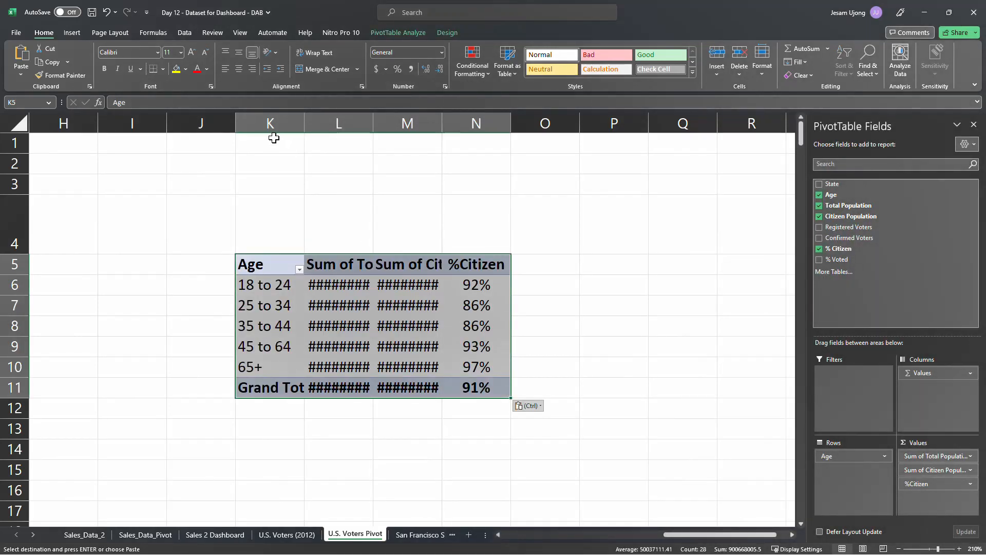
pyautogui.moveTo(271, 124); pyautogui.dragTo(510, 123)
pyautogui.doubleClick(511, 123)
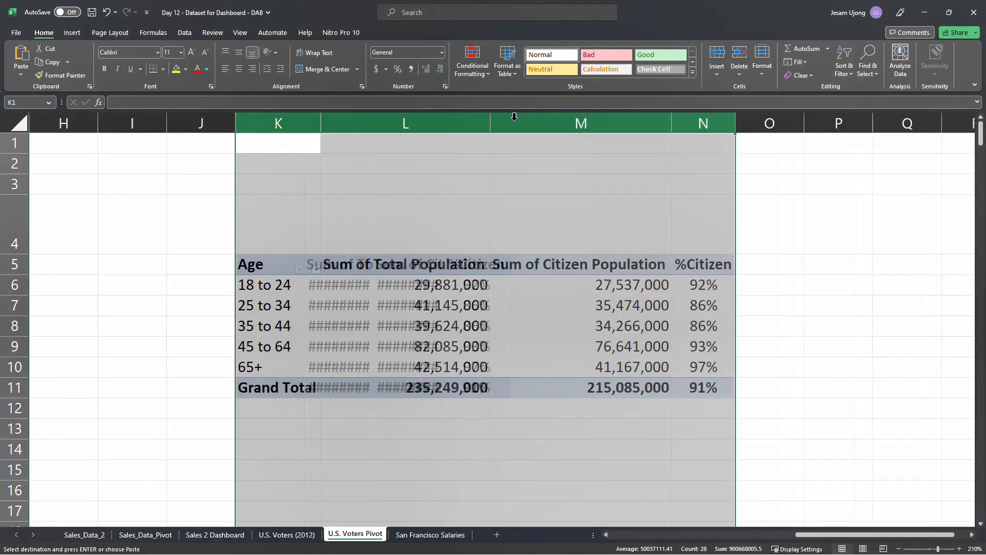
# Replace %Citizen and Sum of Citizen Population with Confirmed Voters in the values of the copied PivotTable.
pyautogui.click(433, 348)
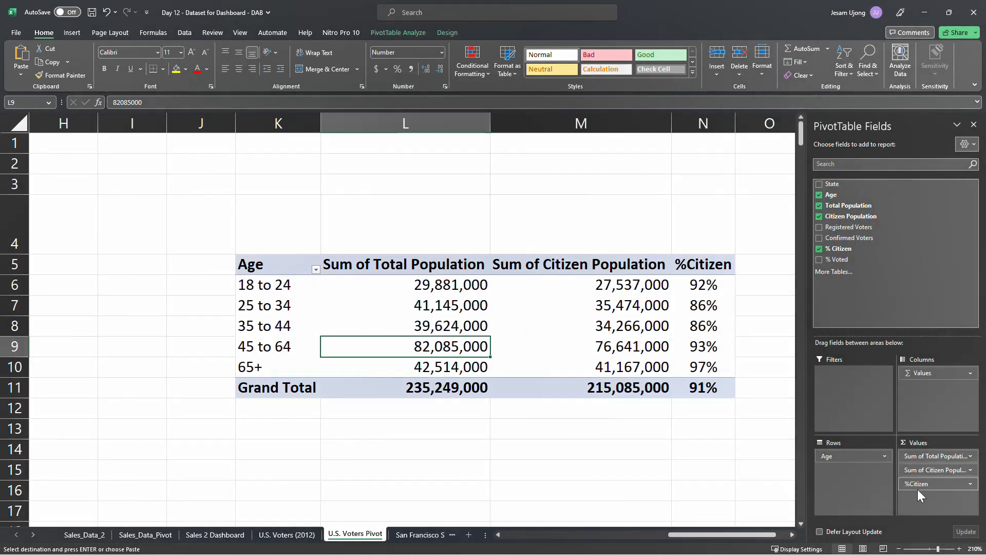
pyautogui.moveTo(924, 483); pyautogui.dragTo(751, 477)
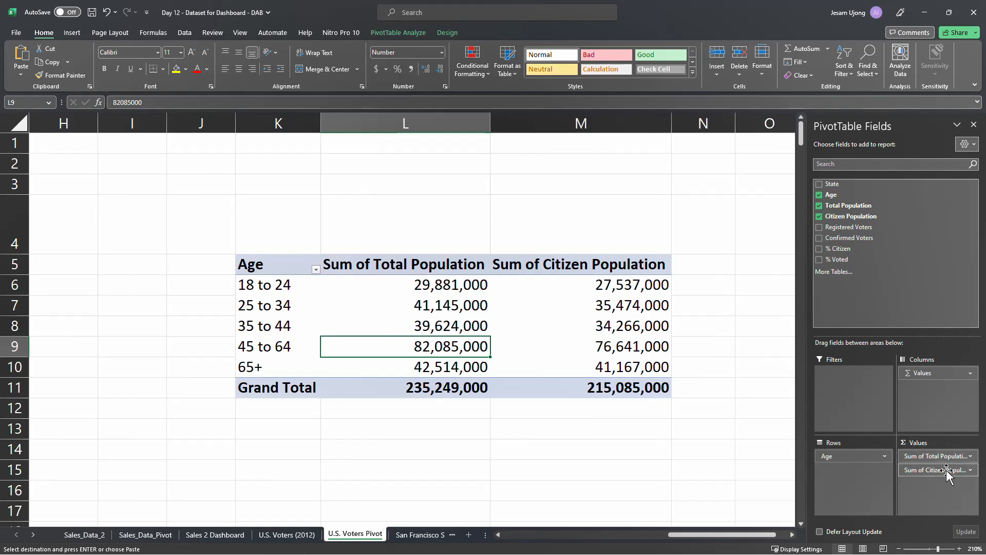
pyautogui.moveTo(937, 469); pyautogui.dragTo(649, 456)
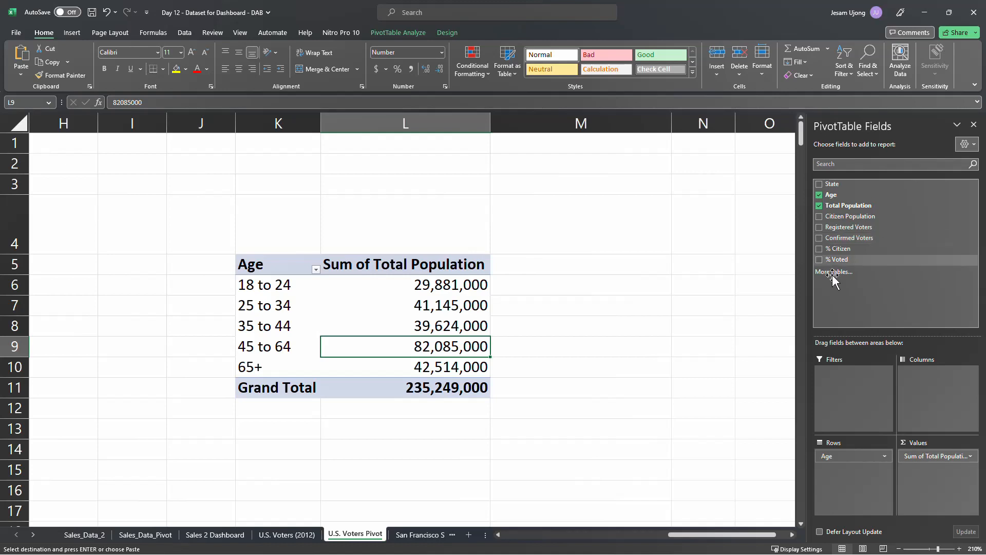
pyautogui.moveTo(681, 535); pyautogui.dragTo(597, 545)
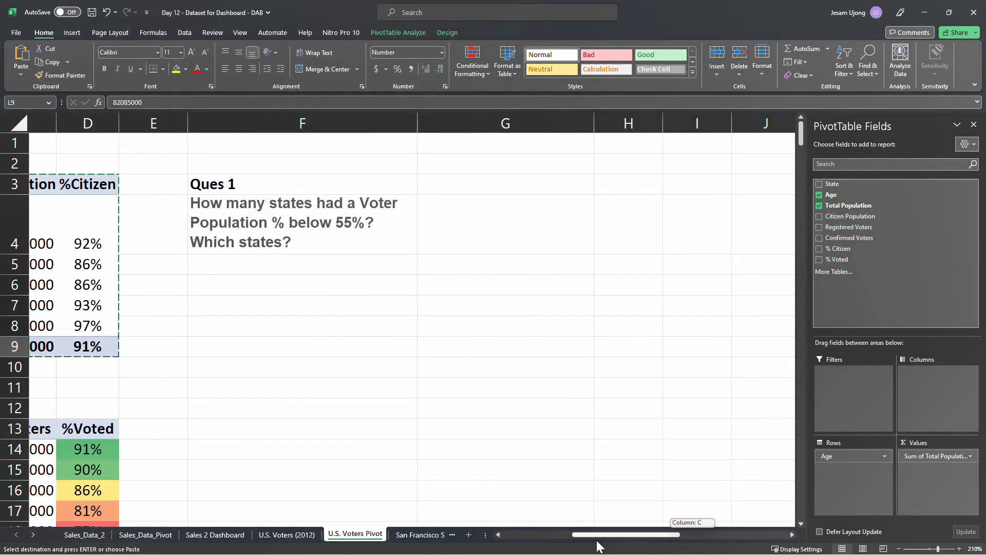
pyautogui.moveTo(598, 545); pyautogui.dragTo(702, 517)
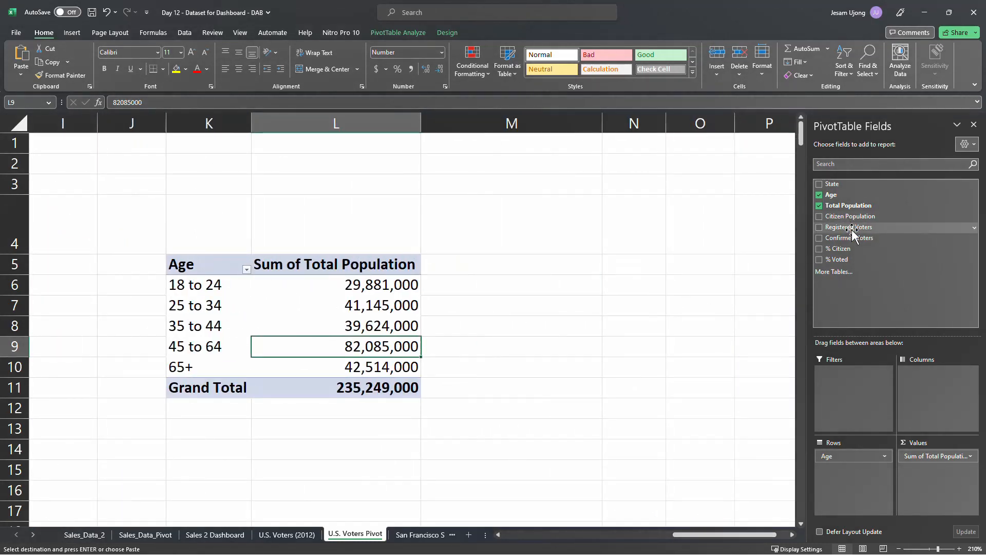
pyautogui.moveTo(872, 247); pyautogui.dragTo(928, 475)
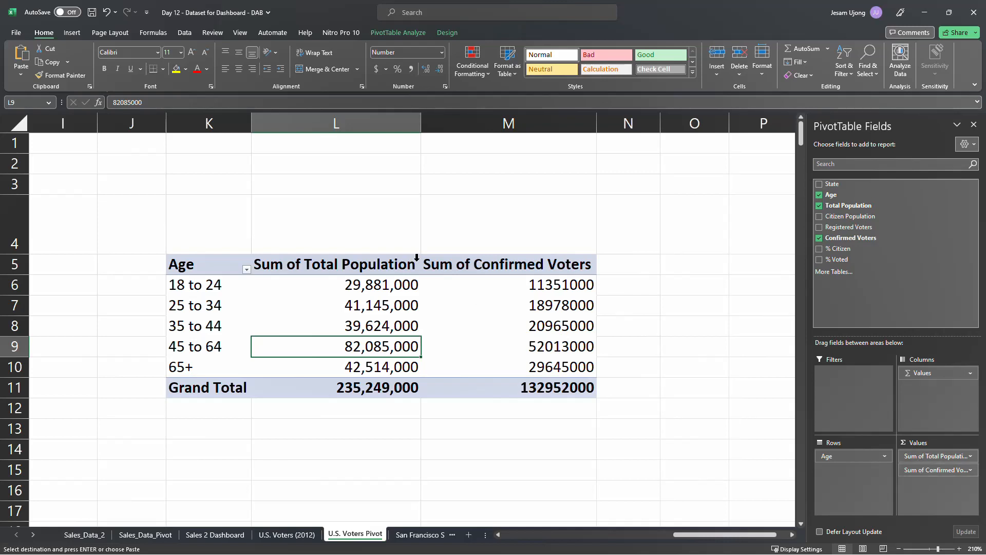
# Copy the number format of cell L6 to the Sum of Confirmed Voters values in M6:M11.
pyautogui.click(398, 283)
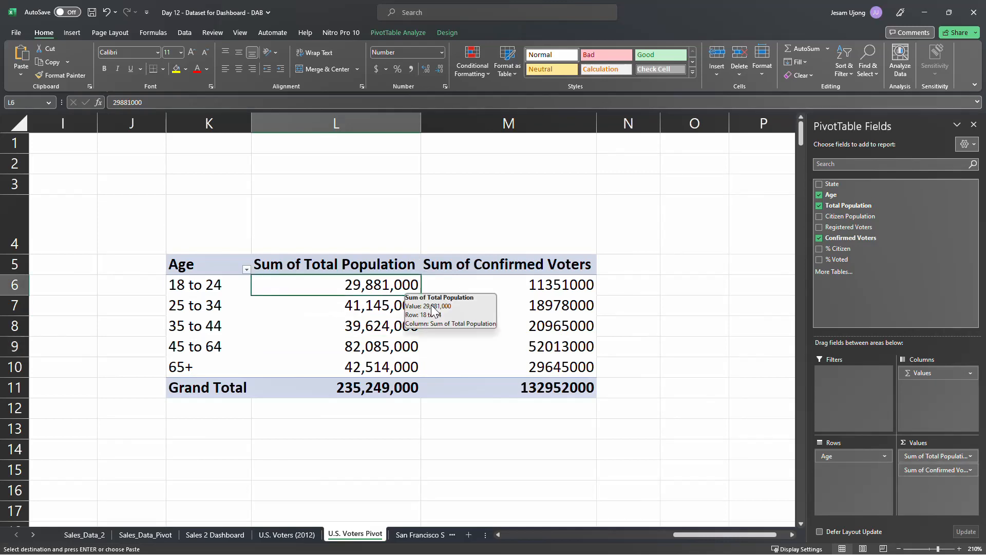
pyautogui.click(75, 73)
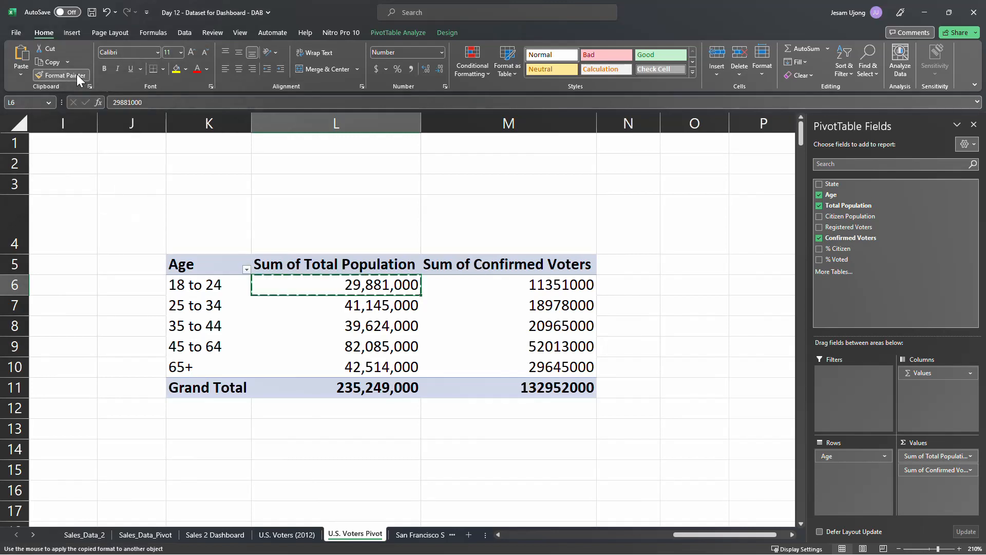
pyautogui.moveTo(549, 282); pyautogui.dragTo(537, 384)
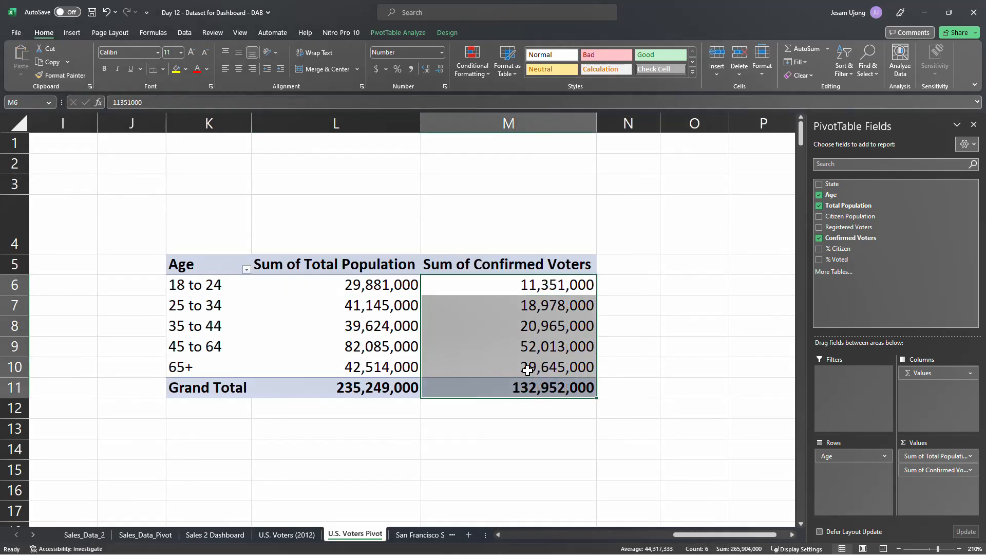
# Replace Age with State as the row field of the copied PivotTable.
pyautogui.click(359, 302)
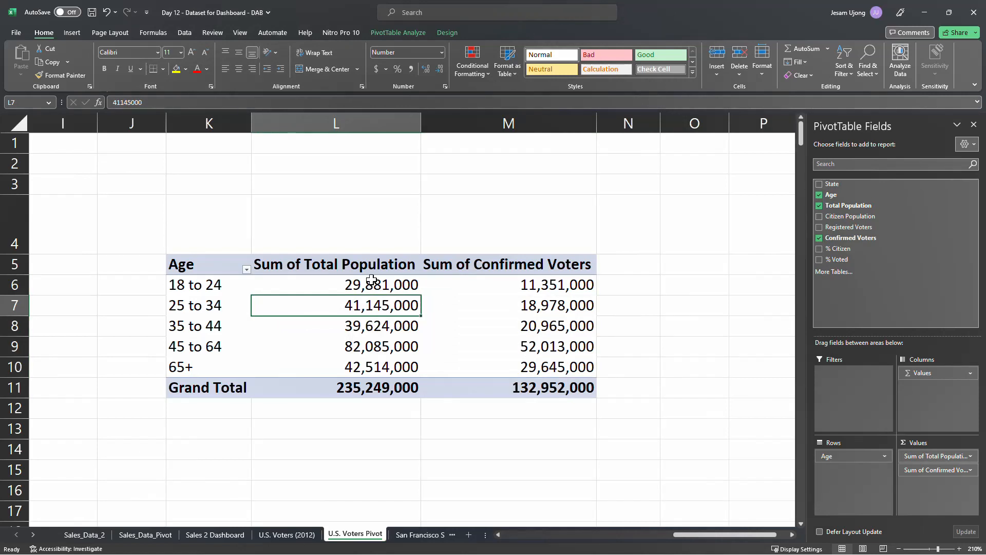
pyautogui.click(372, 281)
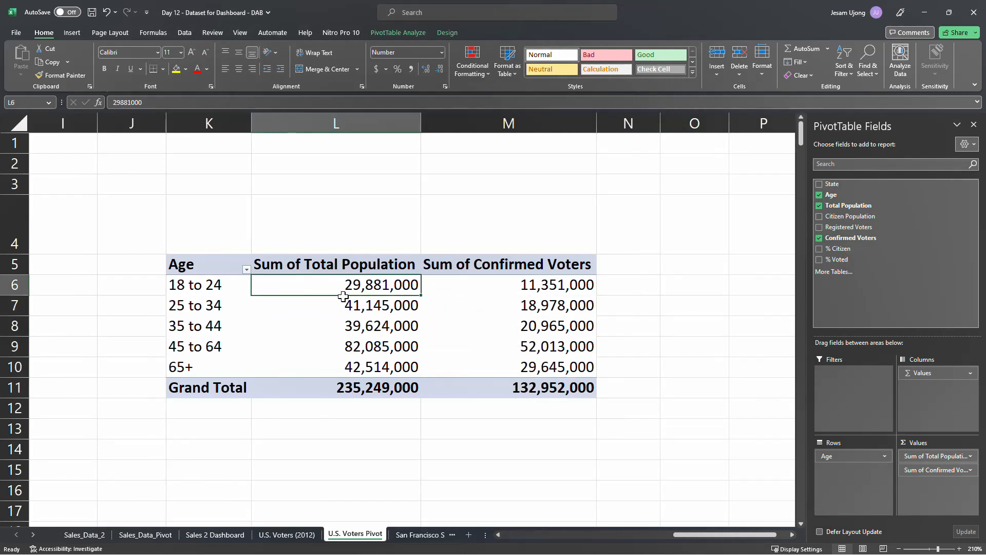
pyautogui.moveTo(855, 456); pyautogui.dragTo(854, 201)
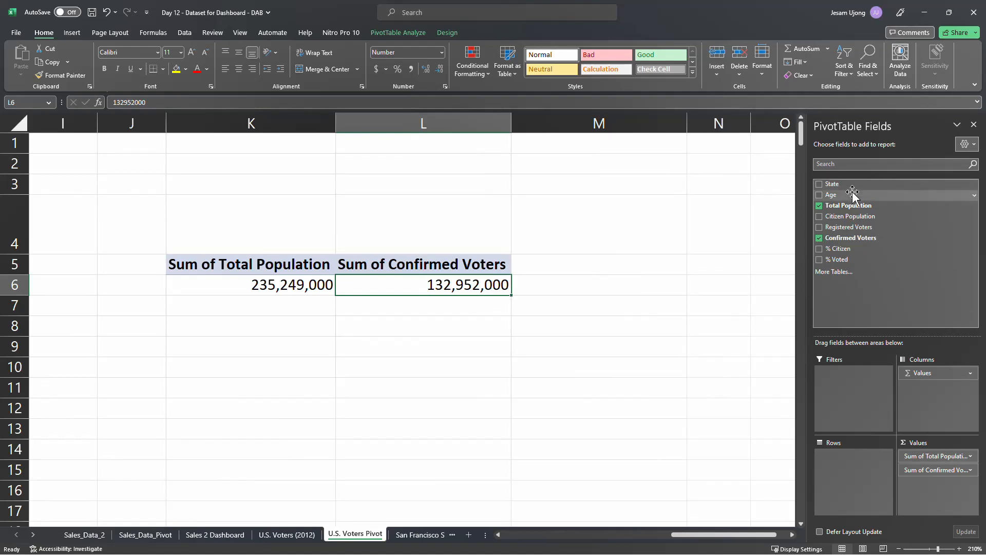
pyautogui.moveTo(850, 185); pyautogui.dragTo(858, 465)
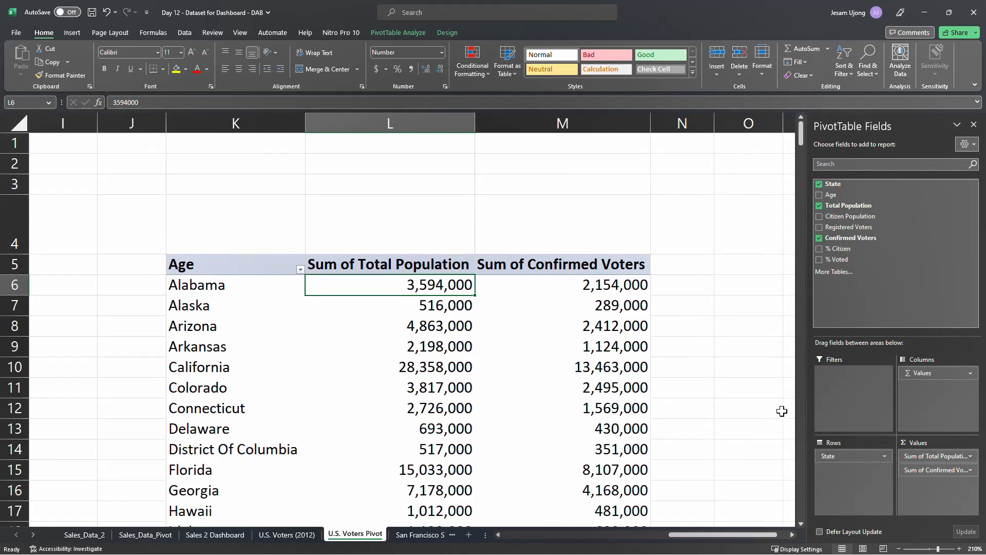
# Start a calculated field for the State PivotTable and name it %Voter population.
pyautogui.click(618, 286)
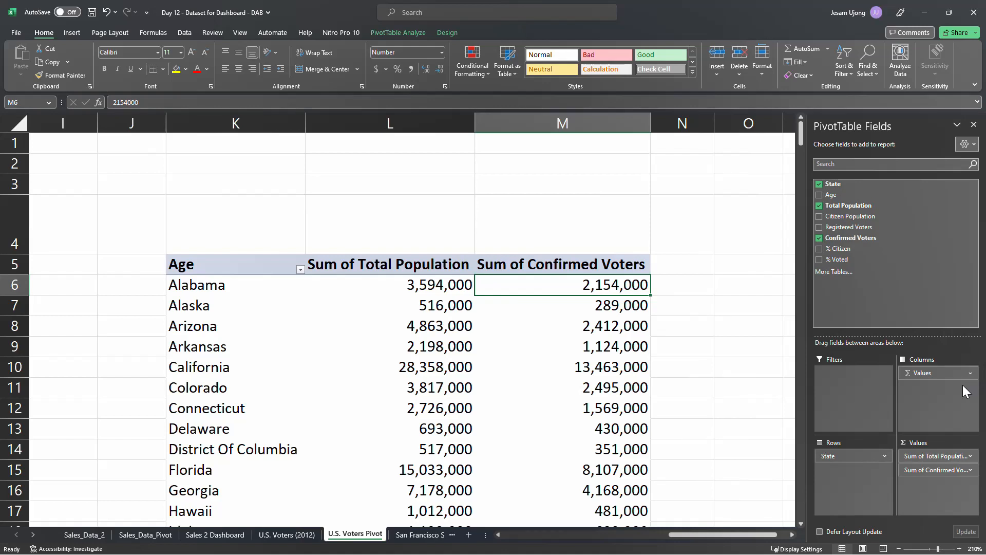
pyautogui.hscroll(1, 729, 524)
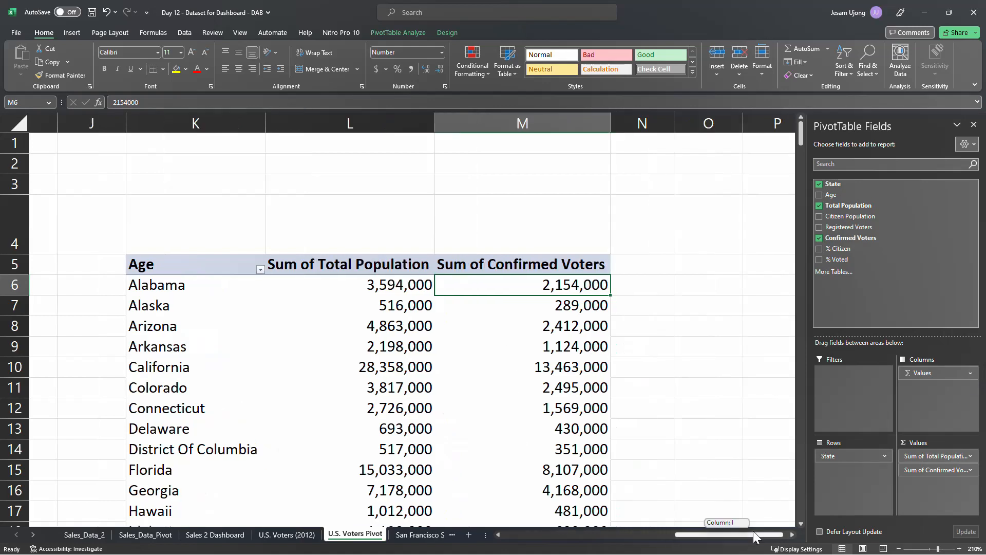
pyautogui.click(412, 32)
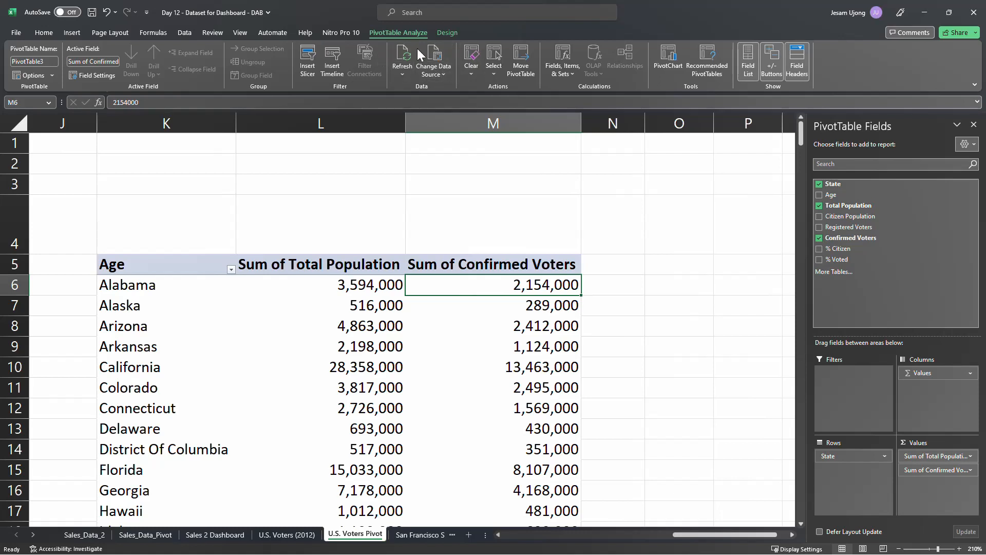
pyautogui.click(570, 72)
pyautogui.click(580, 89)
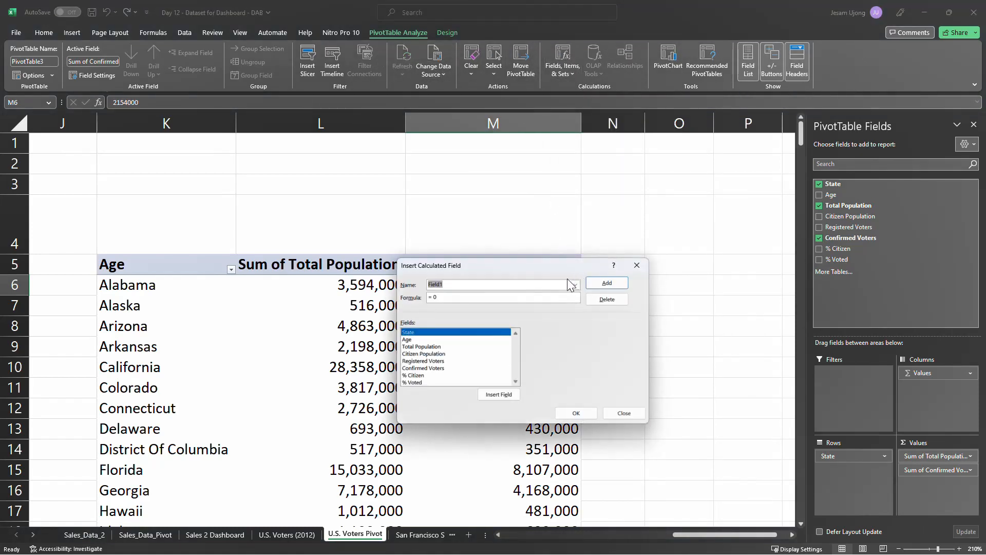
pyautogui.moveTo(499, 265); pyautogui.dragTo(547, 313)
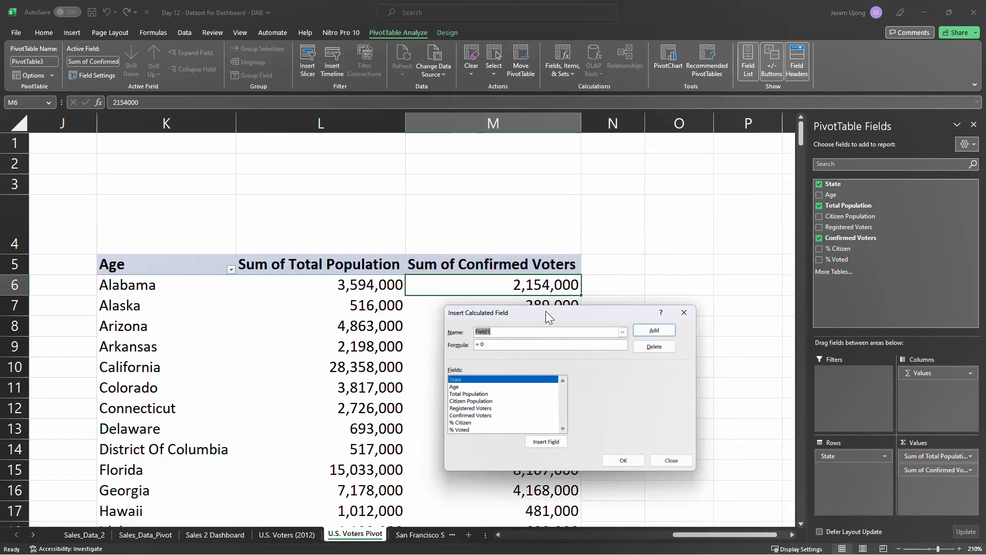
pyautogui.write('%VOter')
pyautogui.press('BackSpace')
pyautogui.press('BackSpace')
pyautogui.press('BackSpace')
pyautogui.press('BackSpace')
pyautogui.write('oter population')
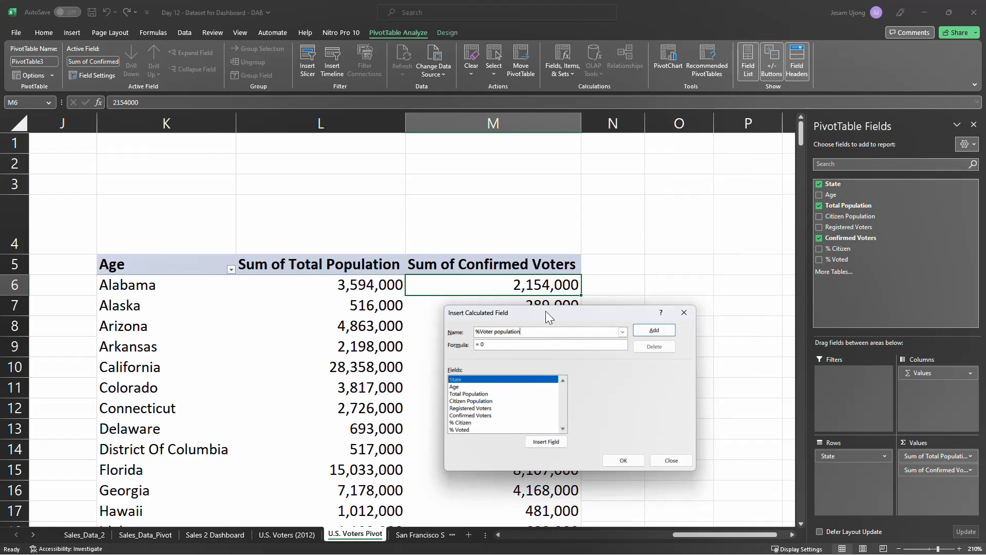
# Set the calculated field's formula to 'Confirmed Voters'/'Total Population' and add it to the PivotTable.
pyautogui.click(510, 344)
pyautogui.click(480, 415)
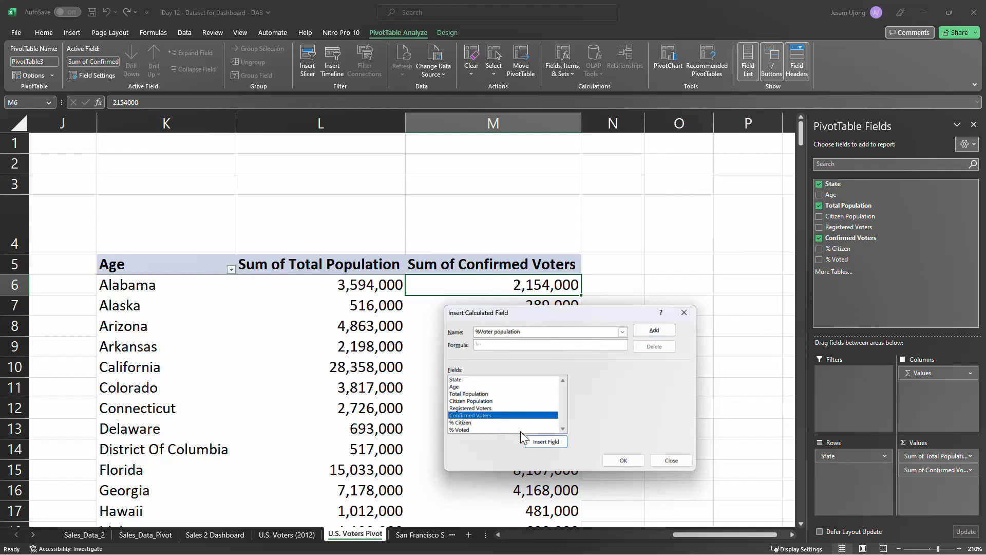
pyautogui.click(528, 439)
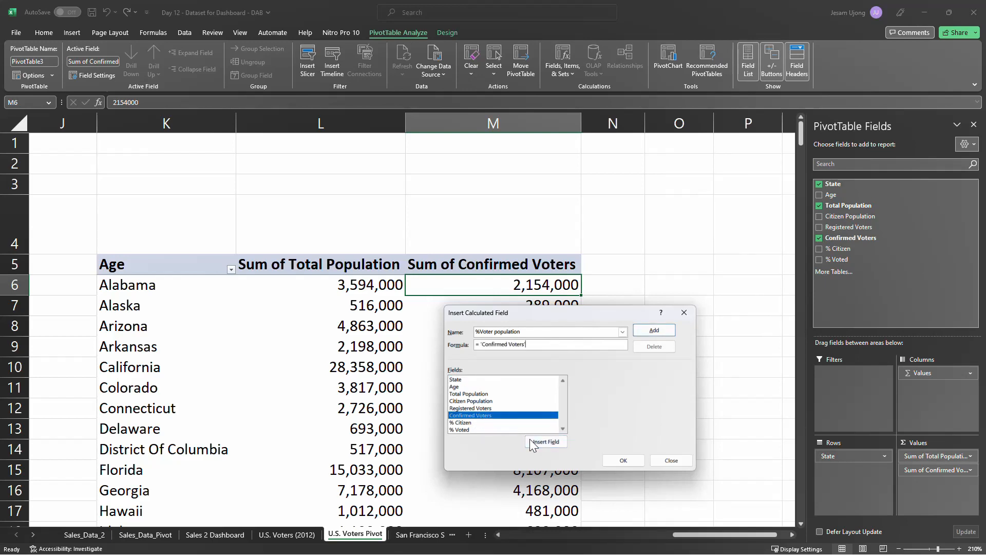
pyautogui.write('/')
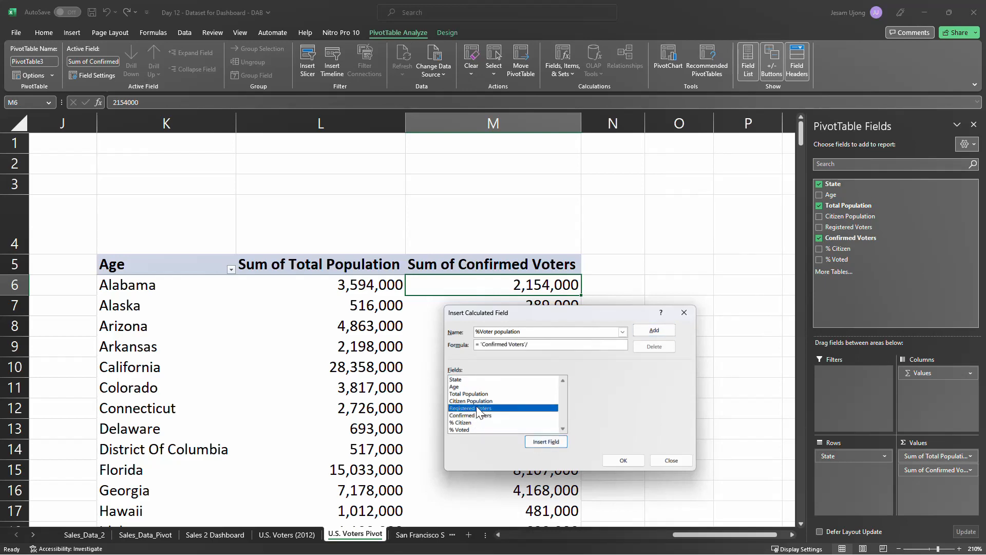
pyautogui.click(490, 394)
pyautogui.click(547, 442)
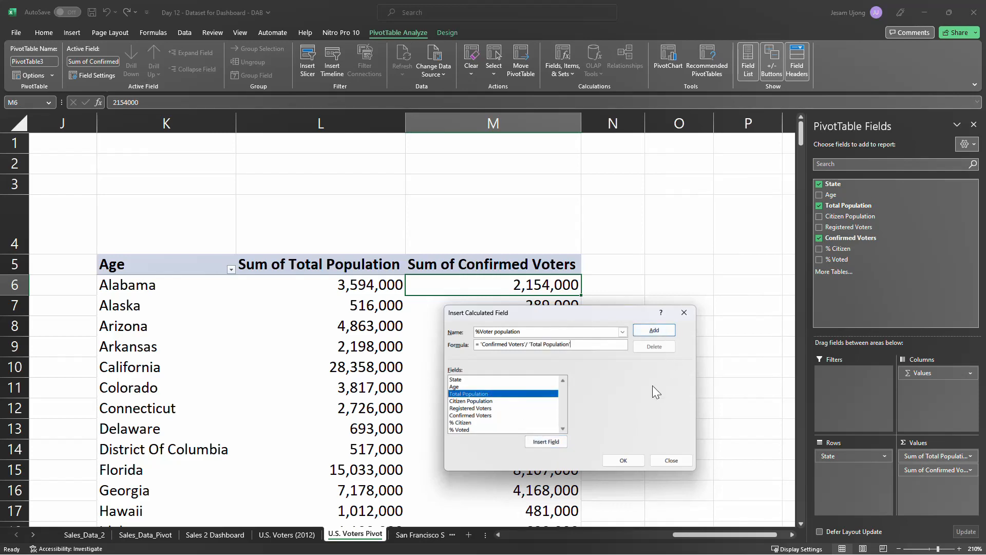
pyautogui.click(633, 460)
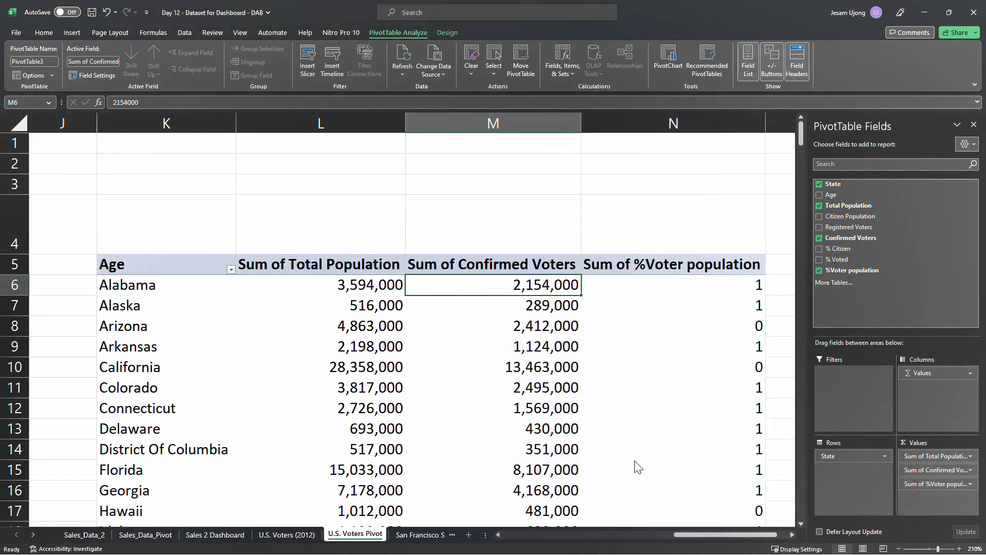
# Format the Sum of %Voter population values in column N, including the grand total, as percentages without decimals.
pyautogui.click(672, 280)
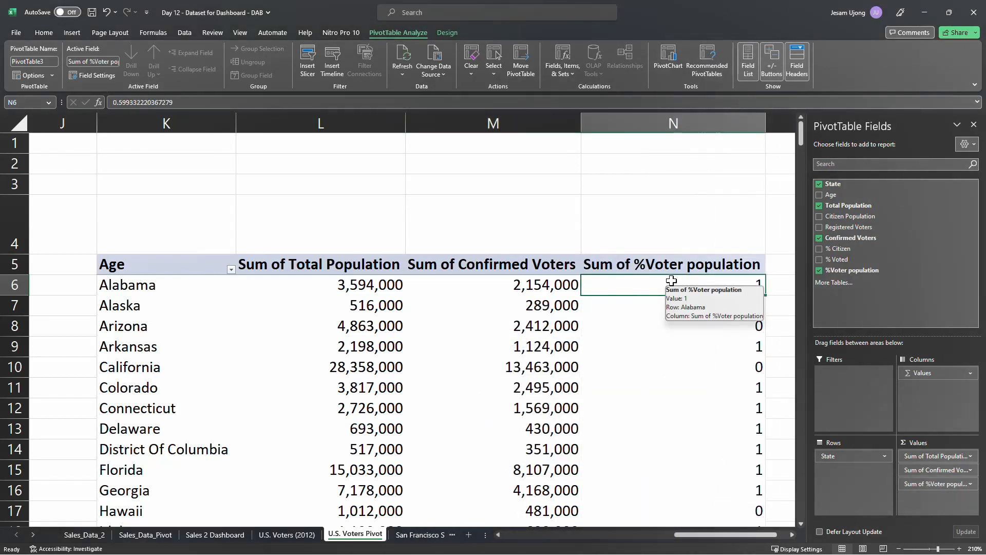
pyautogui.hotkey('ctrl', 'shift', 'Down')
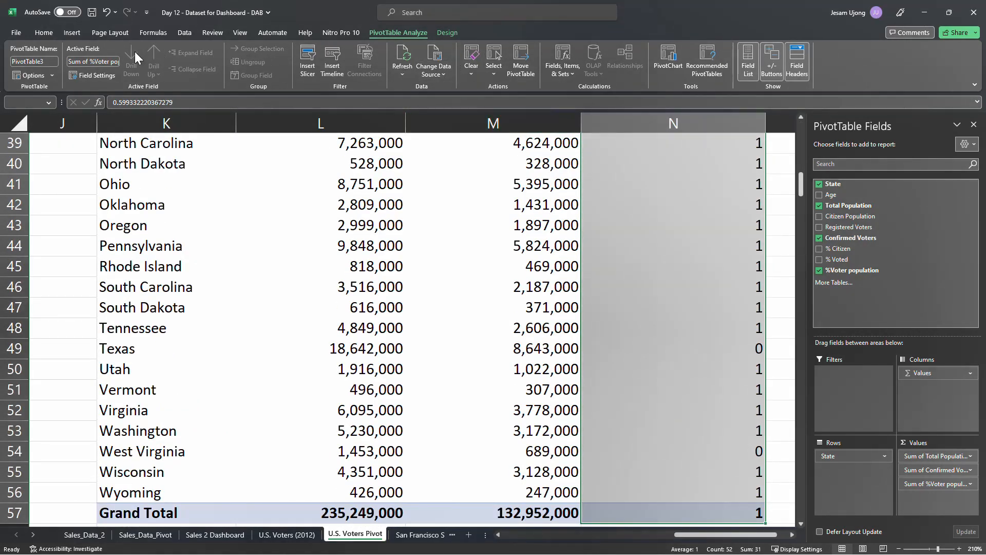
pyautogui.click(54, 33)
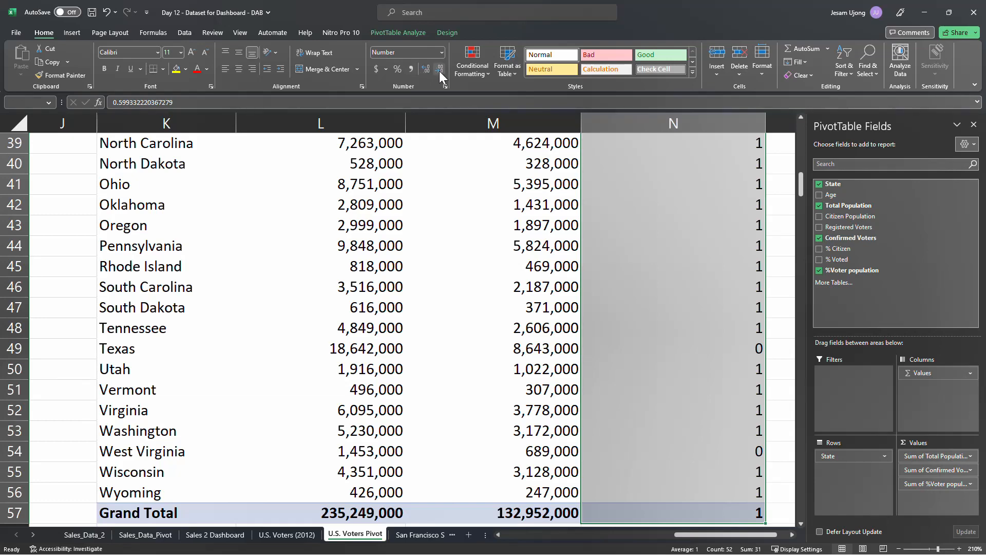
pyautogui.click(425, 71)
pyautogui.click(426, 71)
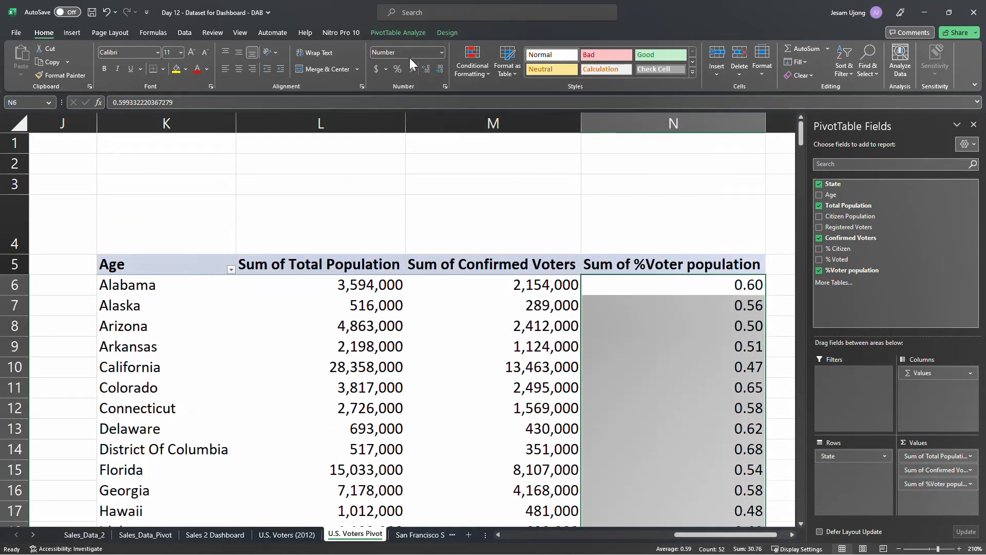
pyautogui.click(396, 68)
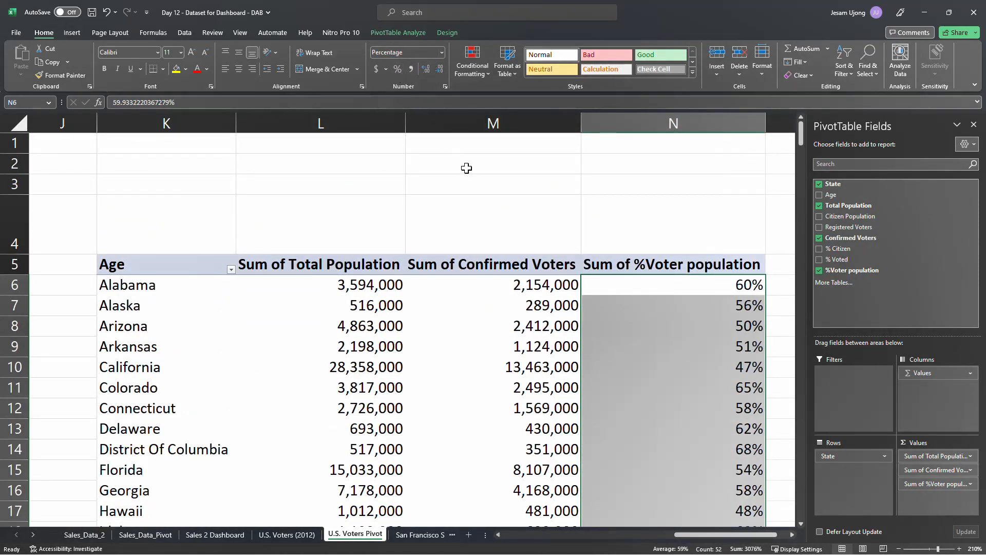
pyautogui.click(693, 284)
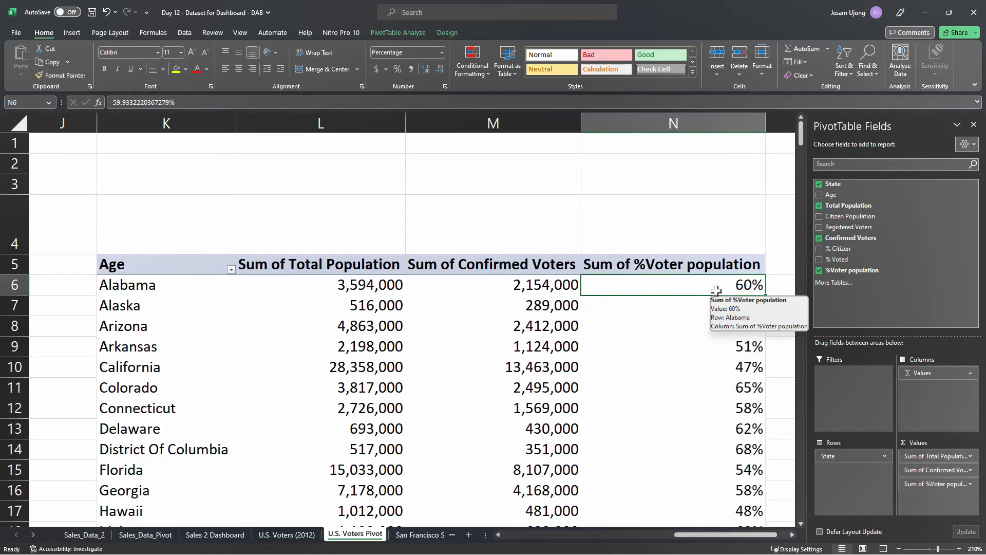
# Rename the header in N5 to % Voter population with a leading space and narrow column N to suit.
pyautogui.click(640, 263)
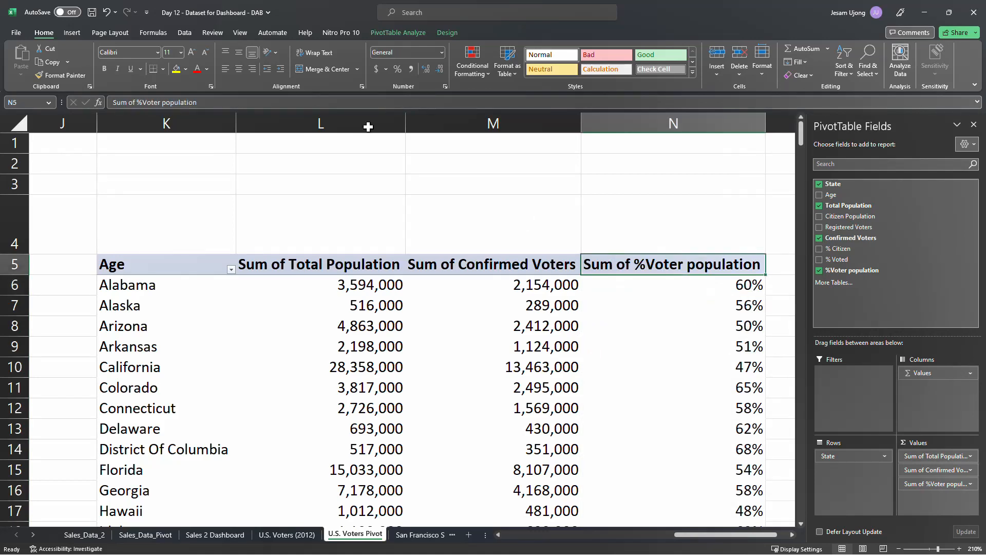
pyautogui.click(138, 105)
pyautogui.press('BackSpace')
pyautogui.press('BackSpace')
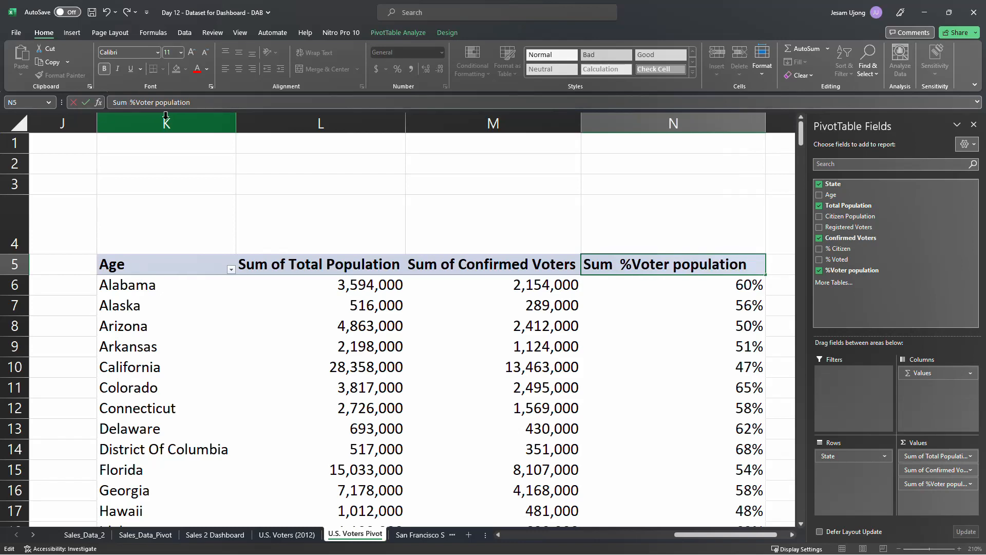
pyautogui.press('BackSpace')
pyautogui.press('BackSpace')
pyautogui.press('BackSpace')
pyautogui.press('BackSpace')
pyautogui.click(122, 103)
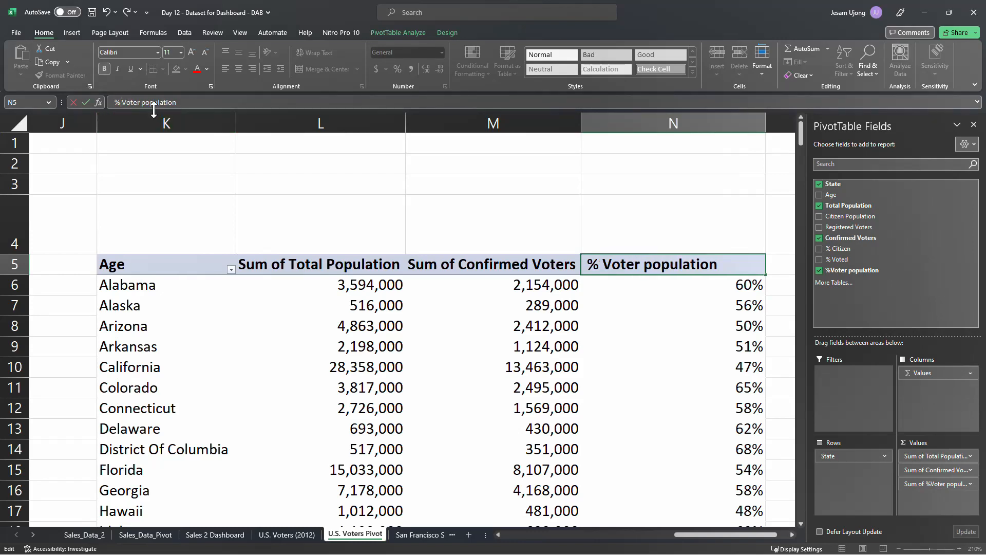
pyautogui.press('Return')
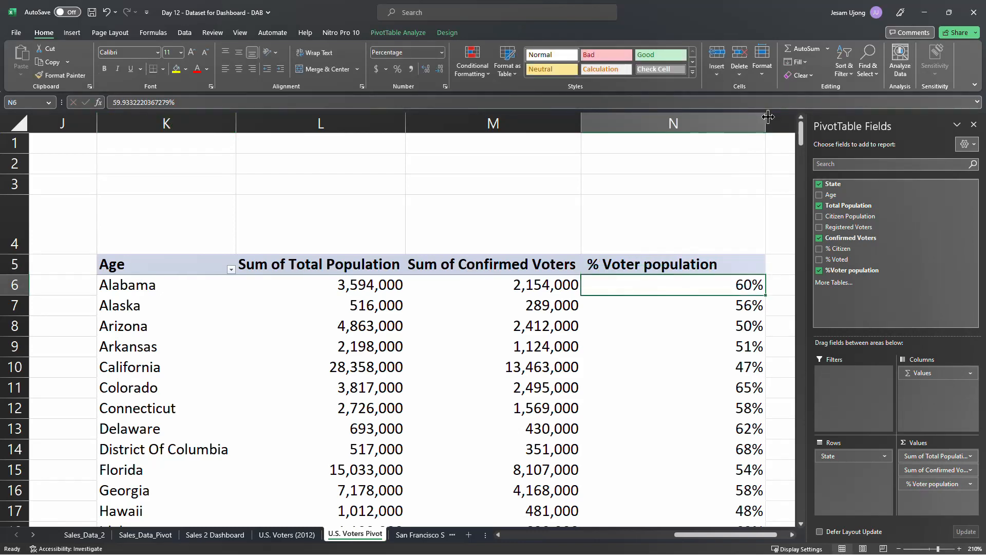
pyautogui.moveTo(767, 117); pyautogui.dragTo(722, 119)
# Sort the states by % Voter population from largest to smallest and look through the sorted list.
pyautogui.rightClick(709, 286)
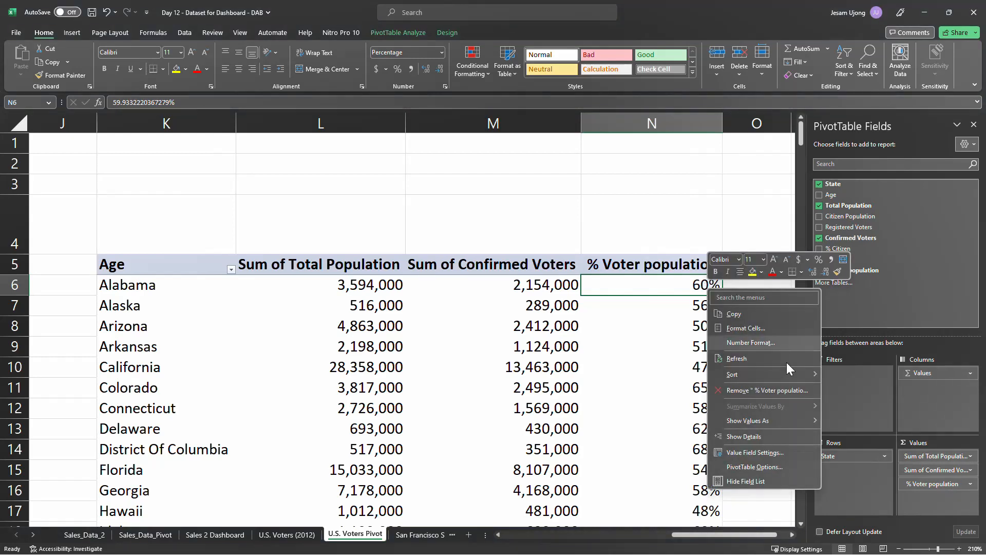
pyautogui.moveTo(788, 374)
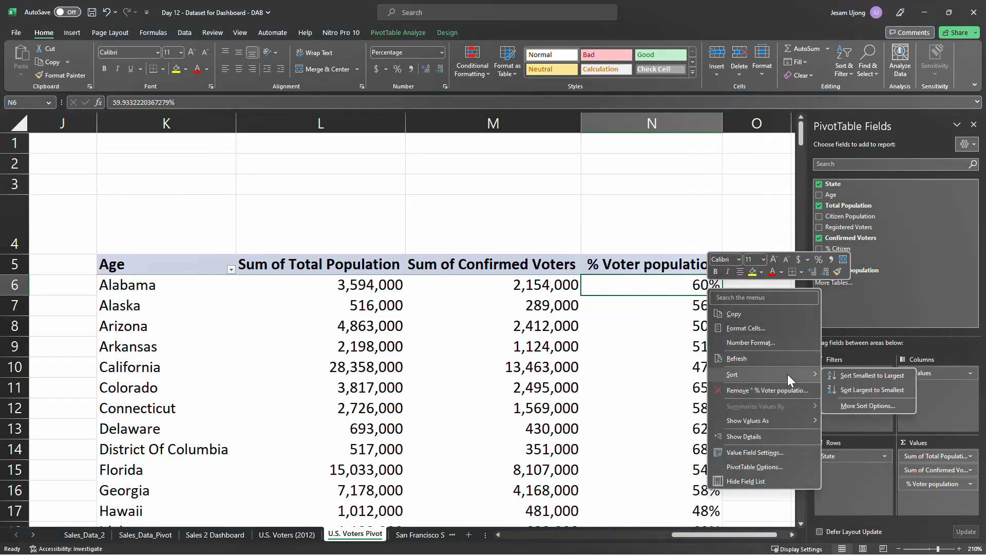
pyautogui.click(896, 390)
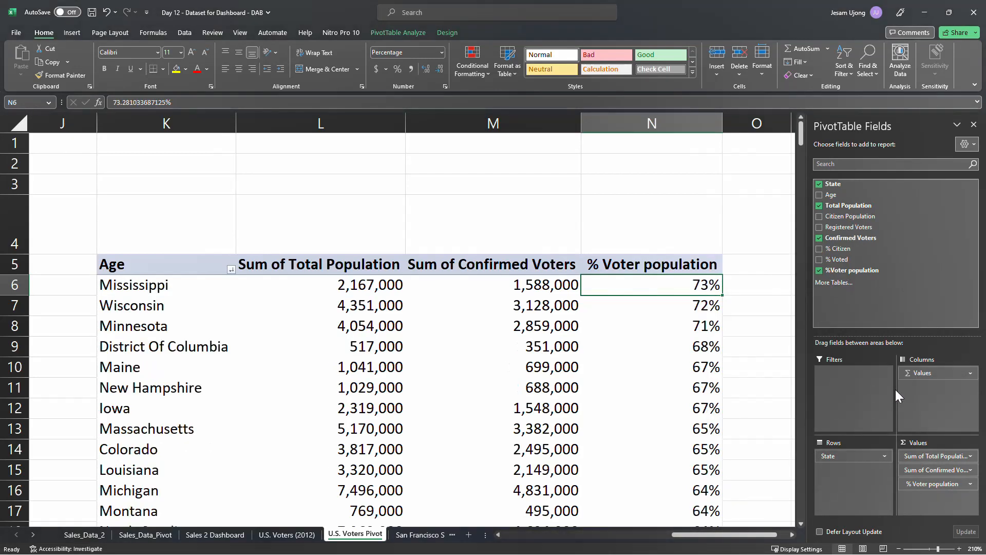
pyautogui.scroll(-14, 551, 403)
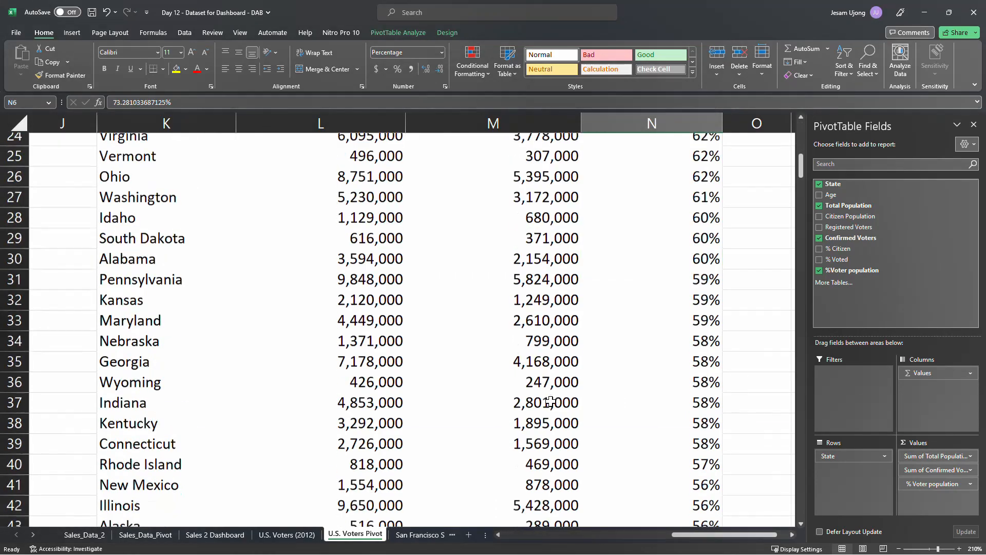
pyautogui.scroll(14, 551, 400)
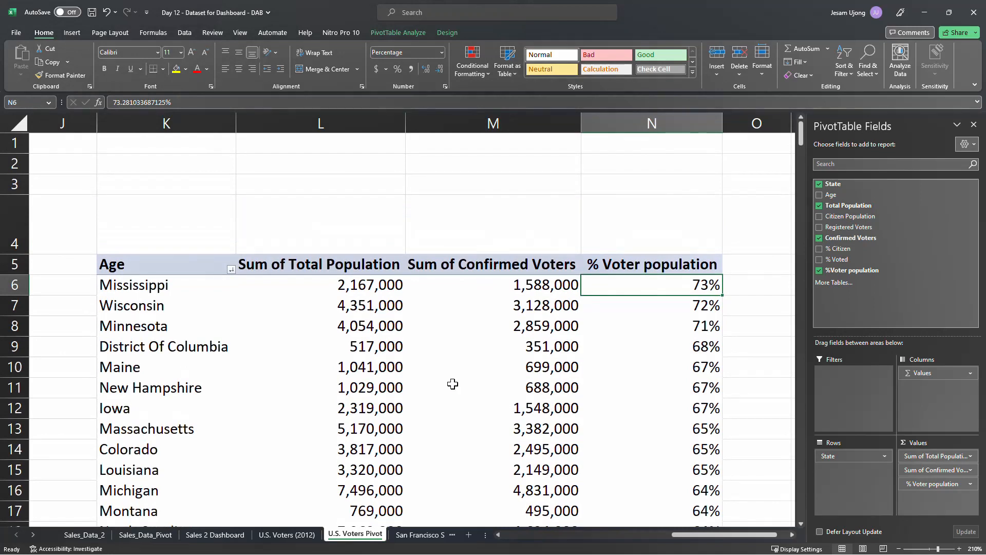
# Check Question 1 beside the first PivotTable, and rename the row header in K5 from Age to State.
pyautogui.click(216, 289)
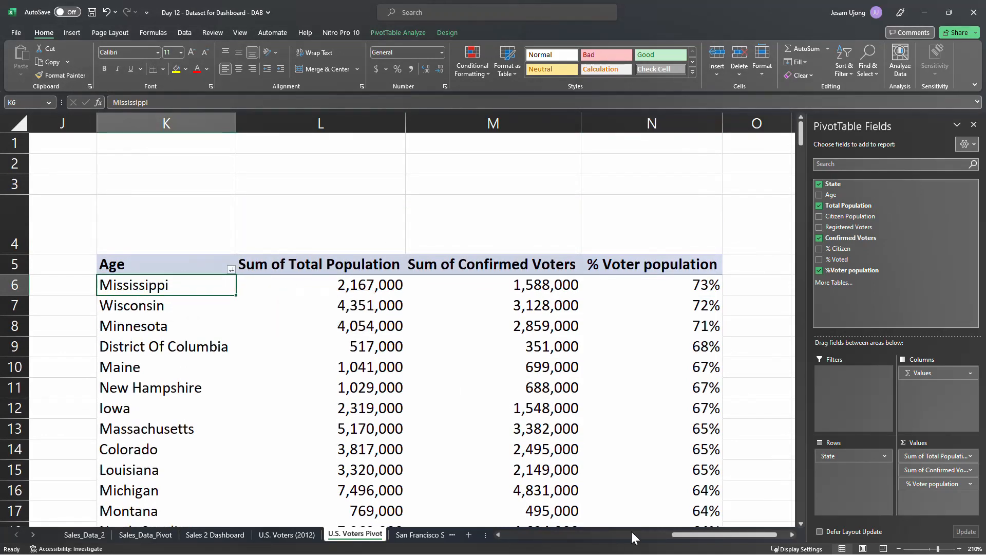
pyautogui.moveTo(683, 534); pyautogui.dragTo(582, 543)
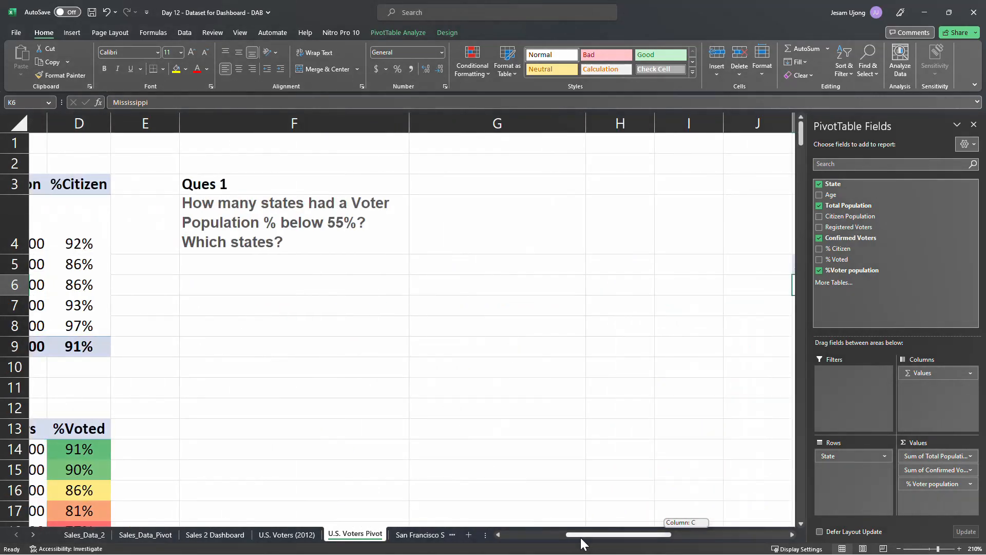
pyautogui.moveTo(582, 543); pyautogui.dragTo(693, 544)
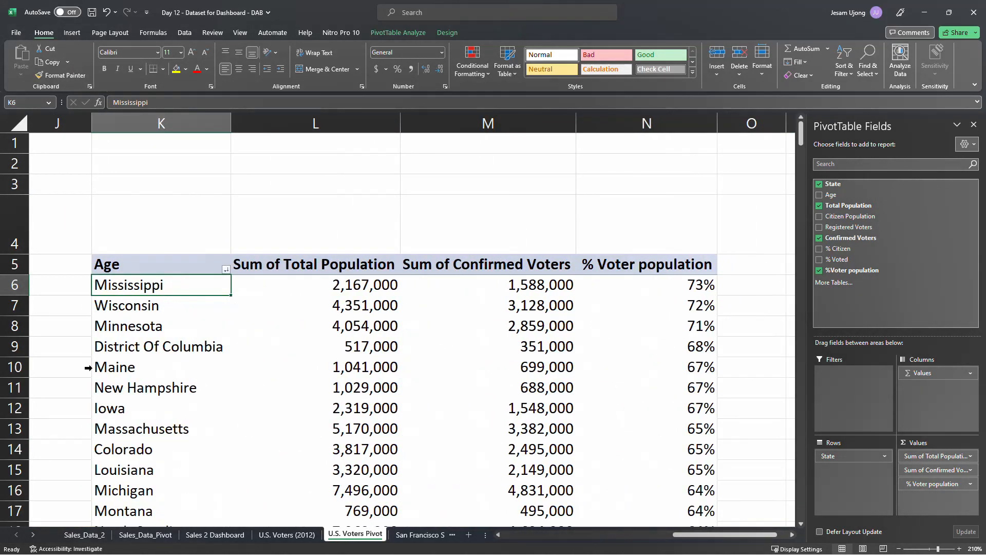
pyautogui.scroll(-1, 248, 244)
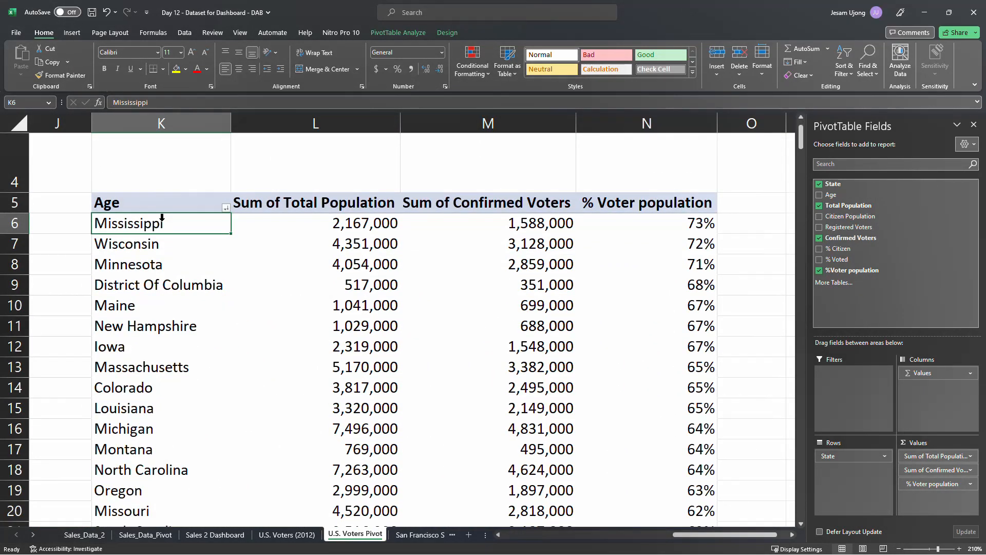
pyautogui.click(114, 202)
pyautogui.write('Sta')
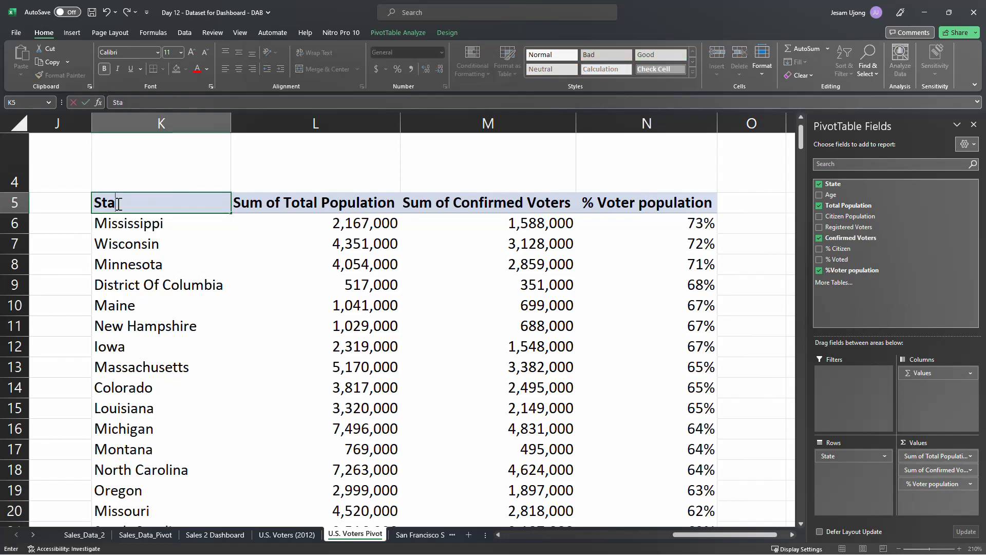
pyautogui.write('te')
pyautogui.press('Return')
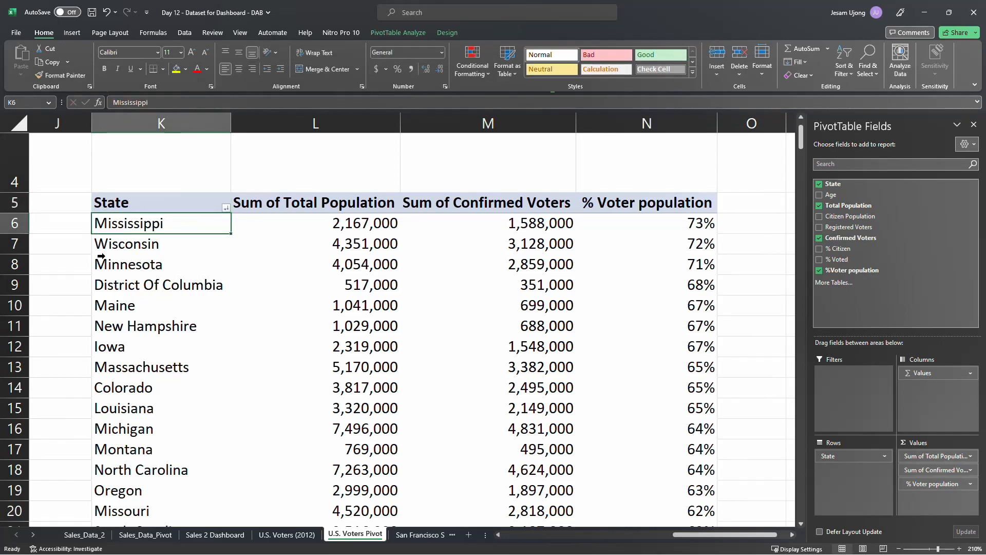
# Filter the states with a value filter so that only those whose % Voter population is less than 55% are shown.
pyautogui.rightClick(163, 224)
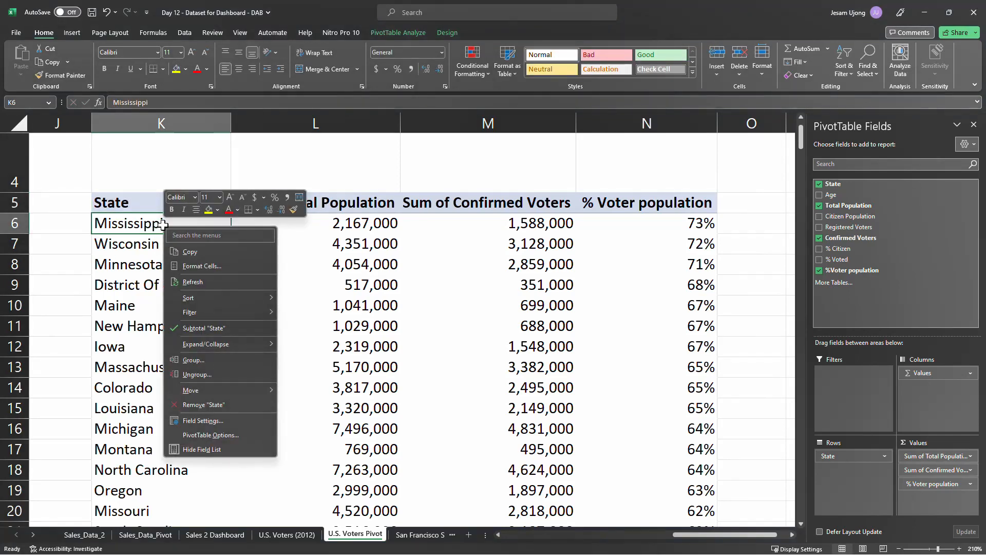
pyautogui.moveTo(248, 313)
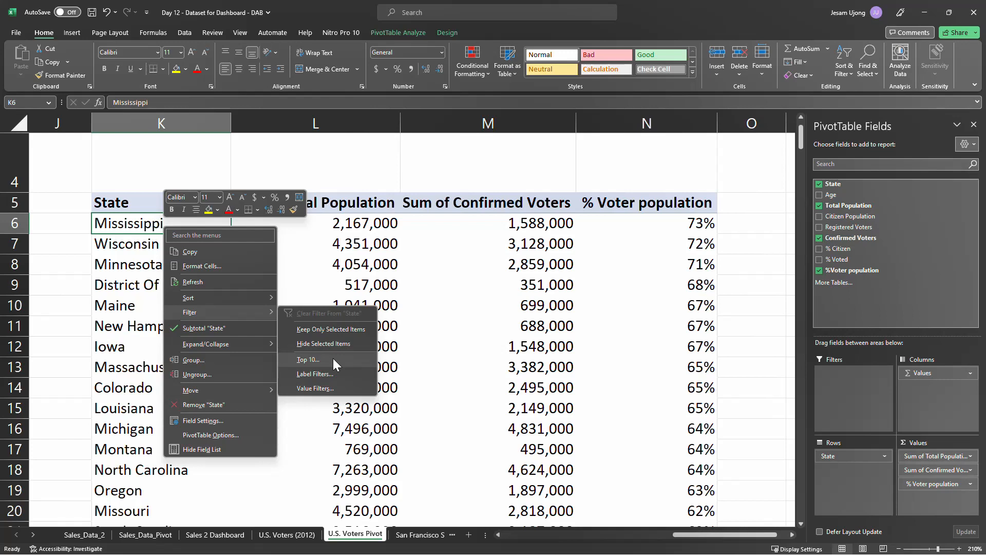
pyautogui.click(343, 386)
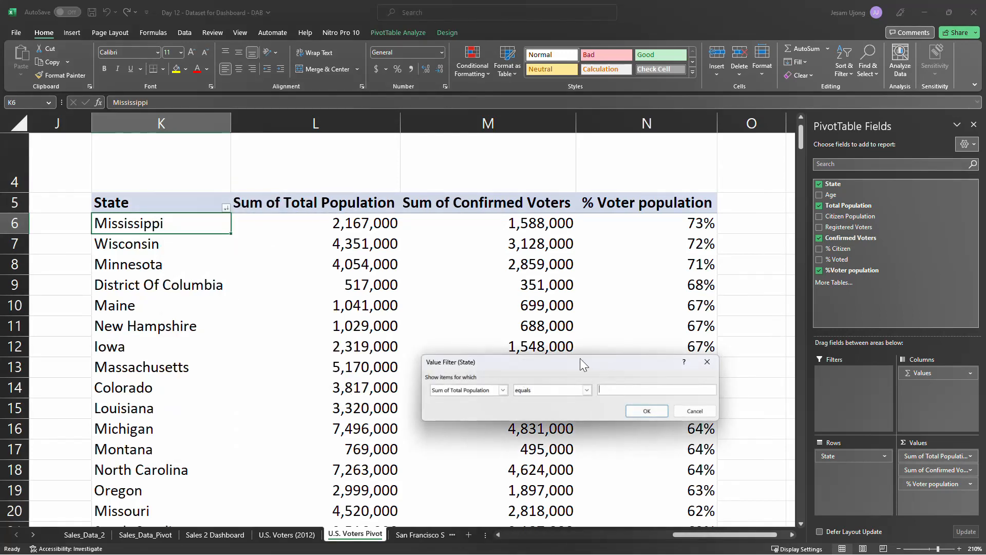
pyautogui.moveTo(544, 359); pyautogui.dragTo(308, 309)
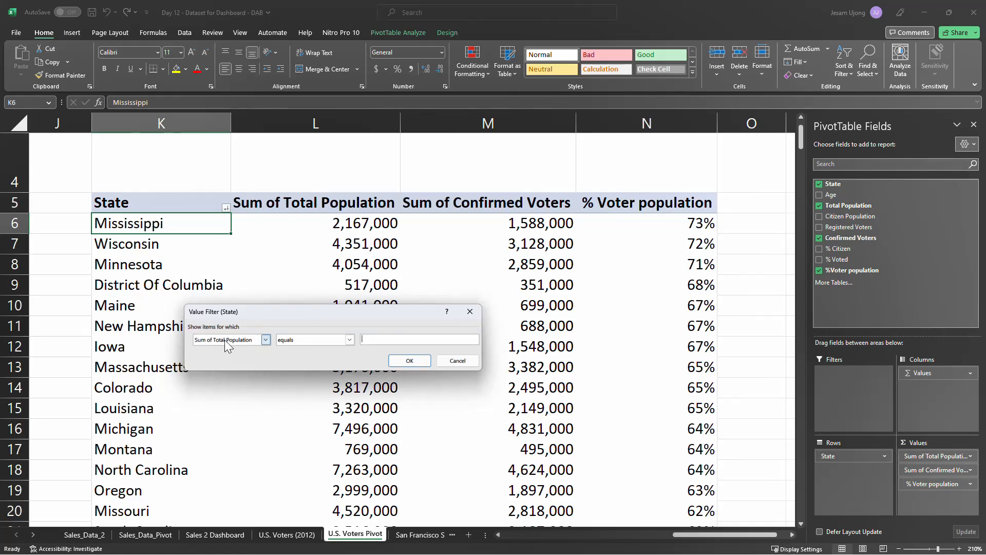
pyautogui.click(266, 340)
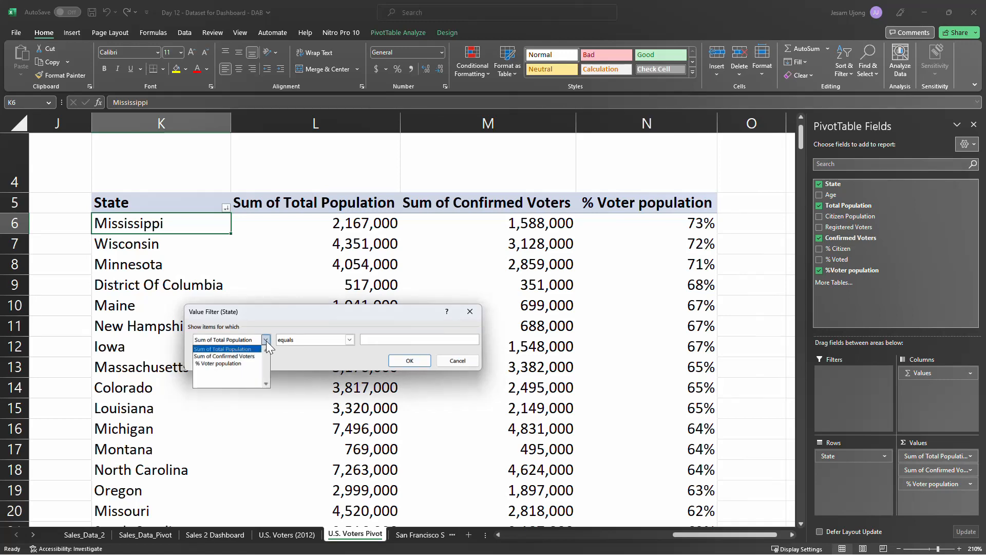
pyautogui.click(239, 365)
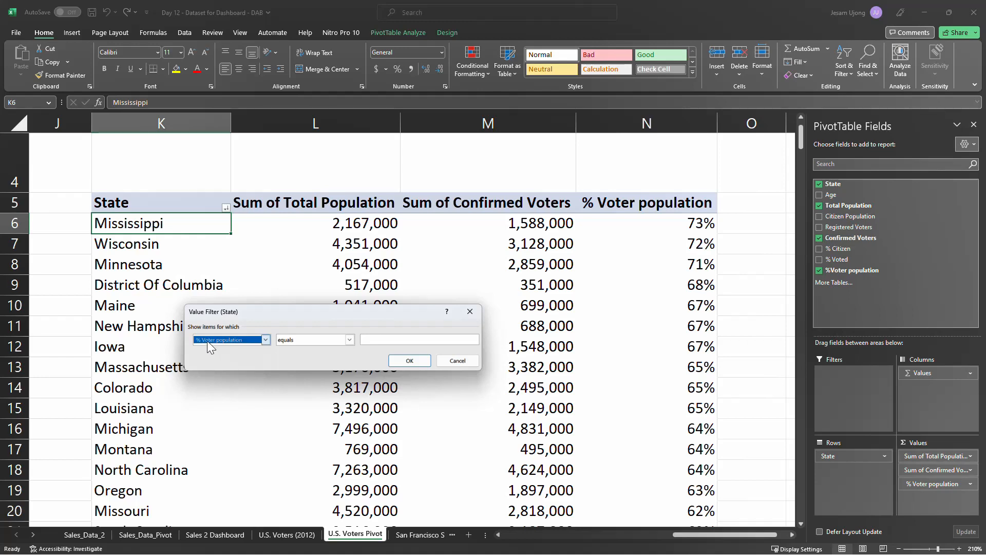
pyautogui.click(349, 340)
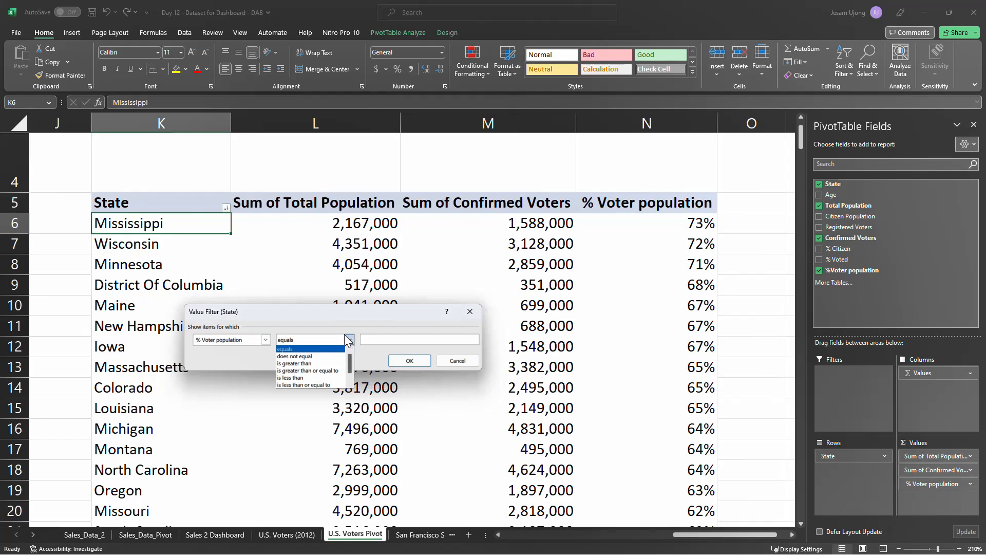
pyautogui.click(315, 378)
pyautogui.click(371, 340)
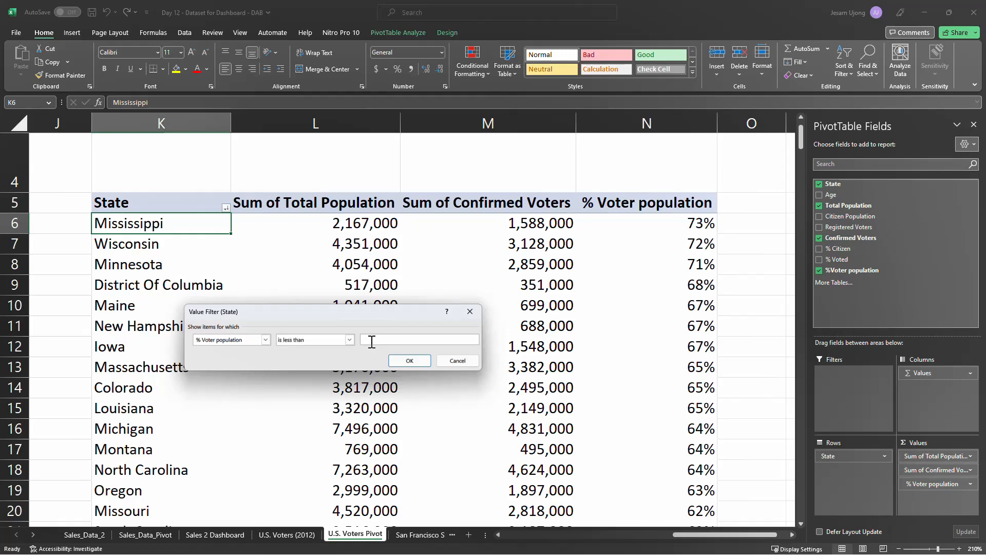
pyautogui.write('55%')
pyautogui.click(409, 362)
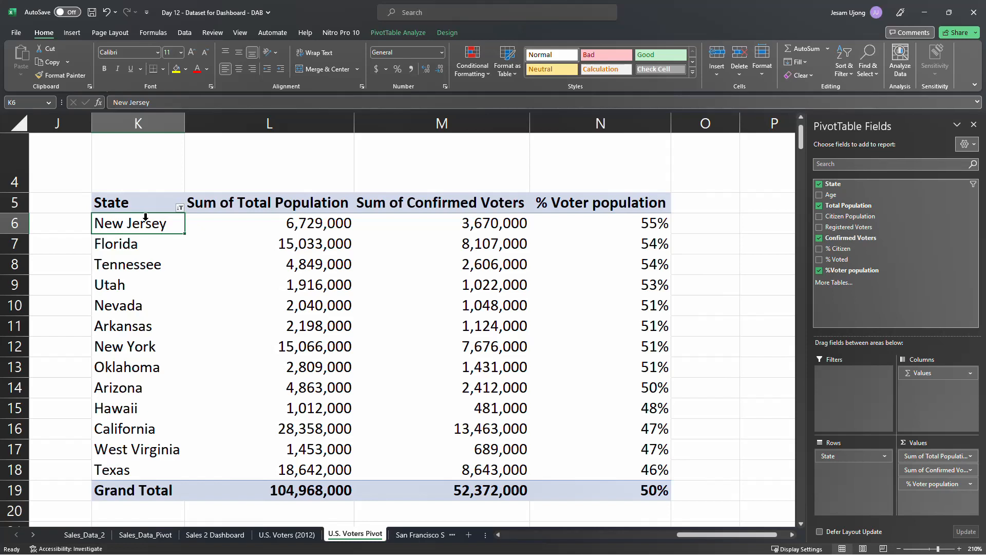
# Show the % Voter population values in N6:N19, including the grand total, with one decimal place.
pyautogui.click(146, 217)
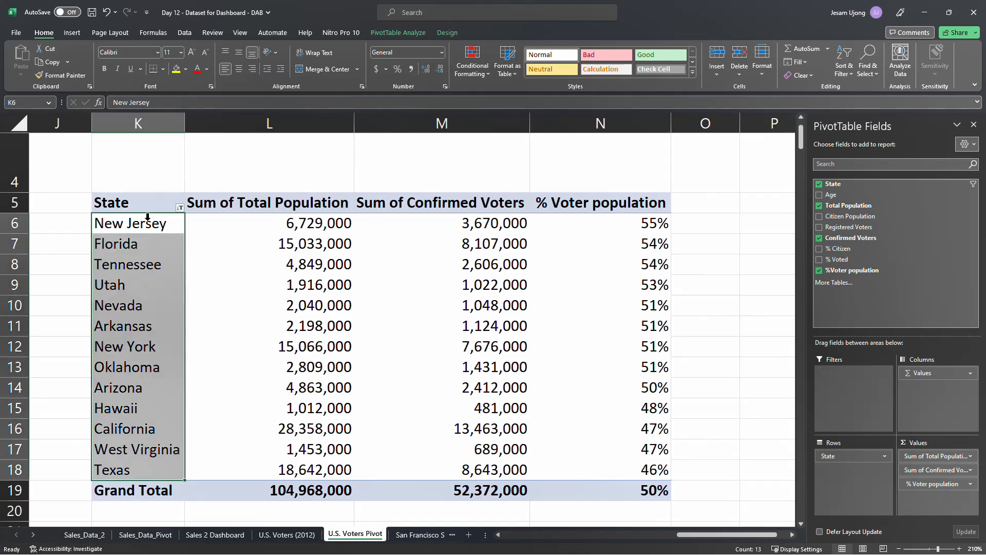
pyautogui.click(648, 217)
pyautogui.moveTo(648, 216); pyautogui.dragTo(643, 491)
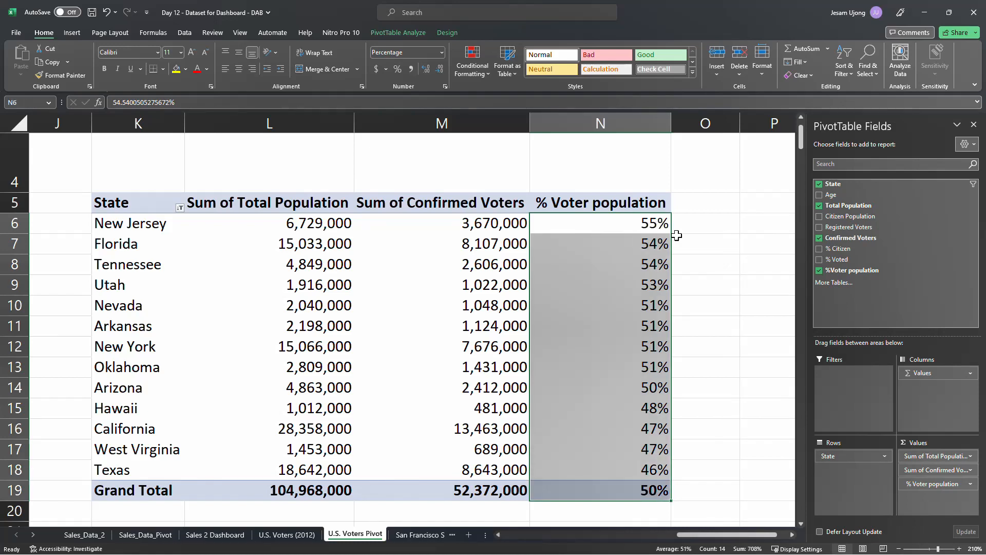
pyautogui.click(427, 69)
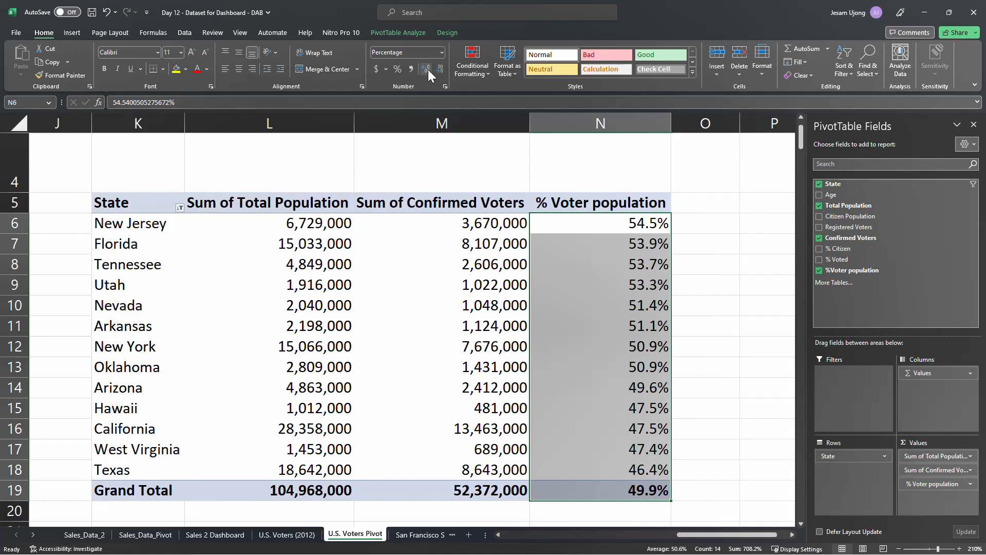
pyautogui.click(440, 69)
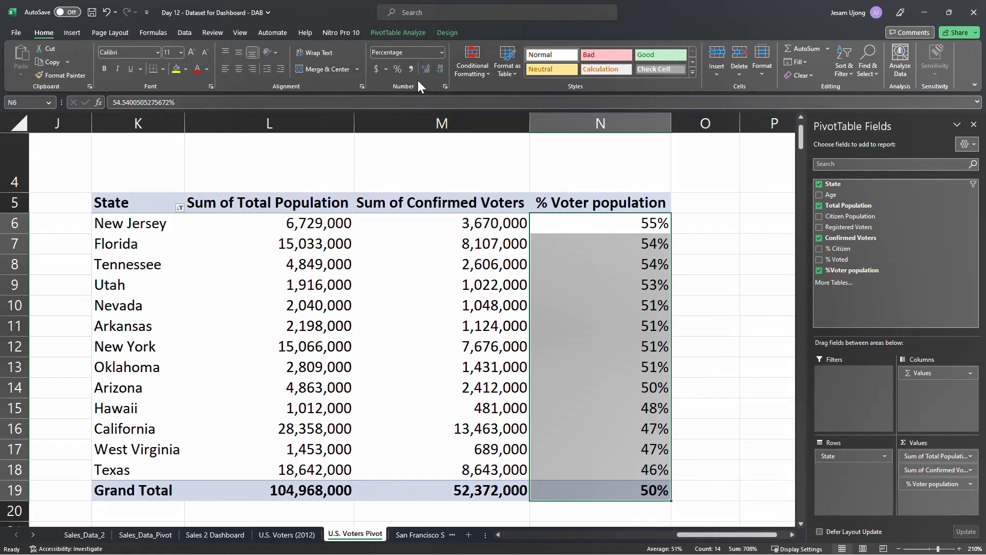
pyautogui.click(426, 69)
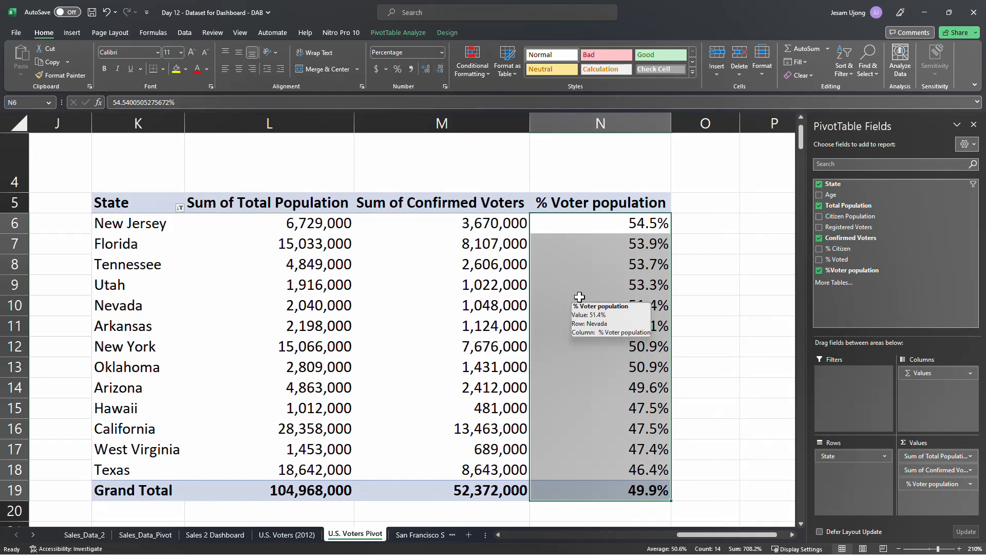
# Examine the filtered state names in column K against their % Voter population values in column N.
pyautogui.click(142, 225)
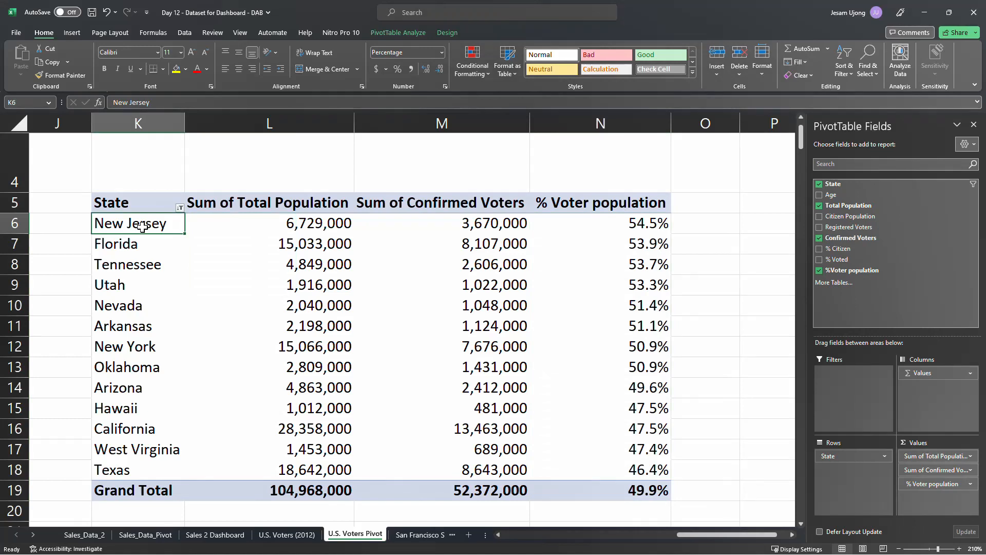
pyautogui.moveTo(142, 224); pyautogui.dragTo(140, 461)
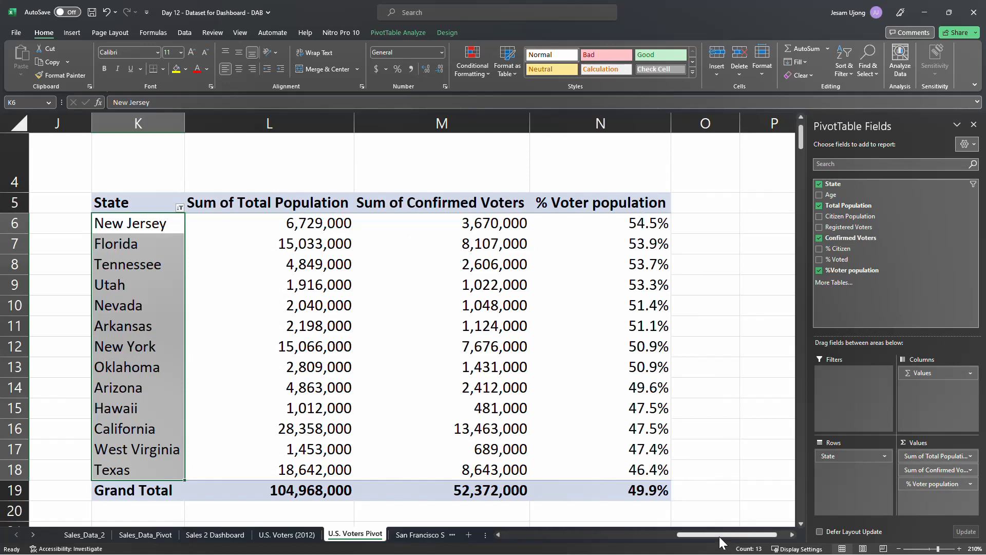
pyautogui.moveTo(720, 538); pyautogui.dragTo(720, 538)
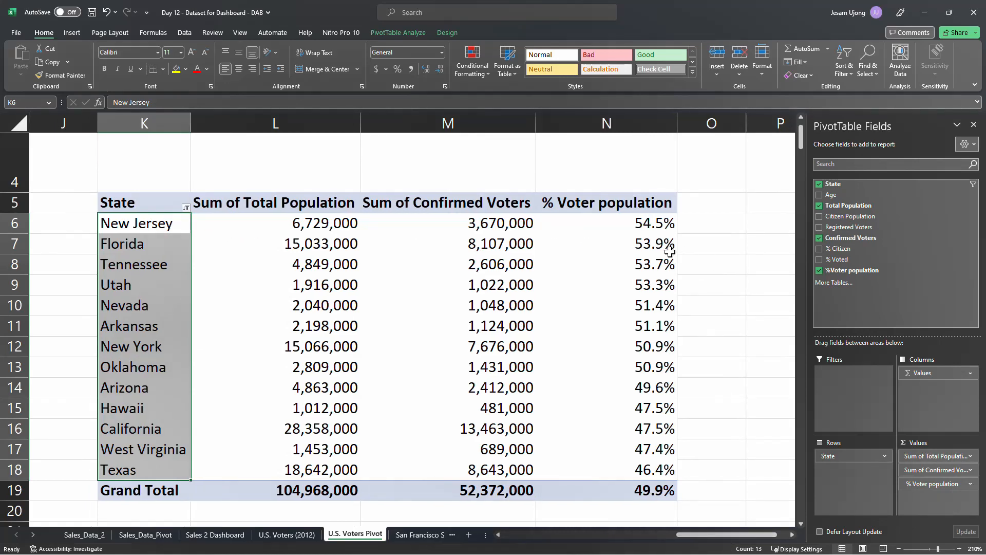
pyautogui.click(650, 219)
pyautogui.moveTo(651, 219); pyautogui.dragTo(652, 448)
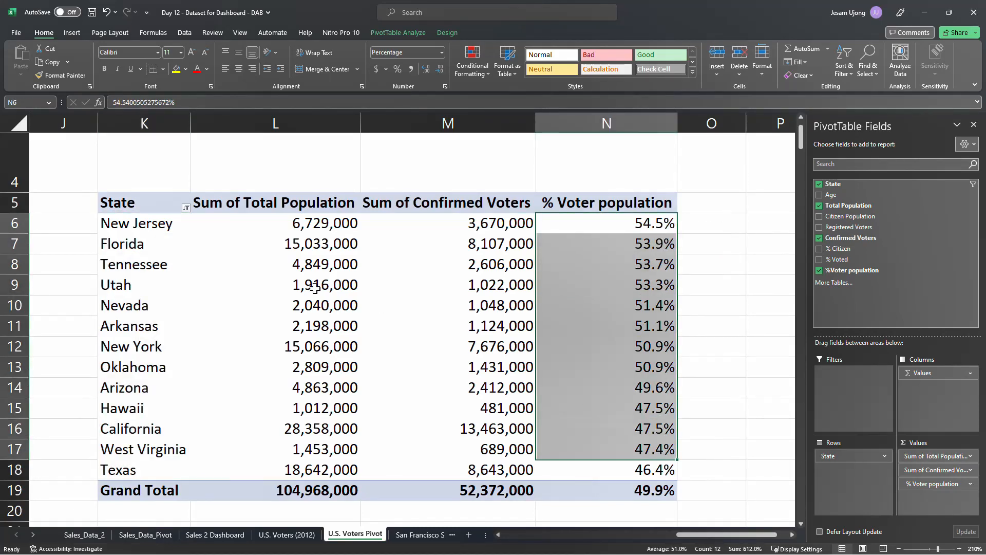
pyautogui.click(178, 218)
pyautogui.click(152, 248)
pyautogui.click(145, 269)
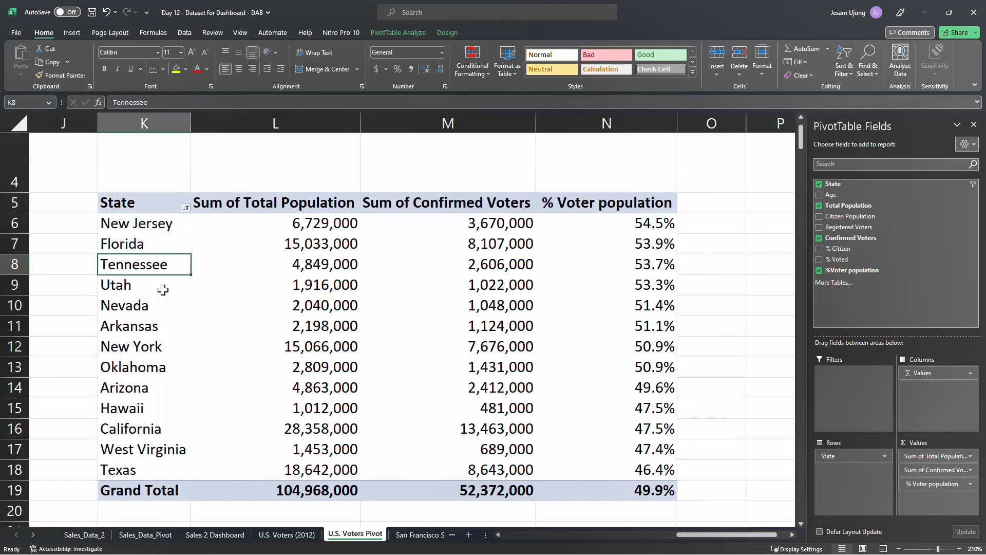
pyautogui.click(143, 279)
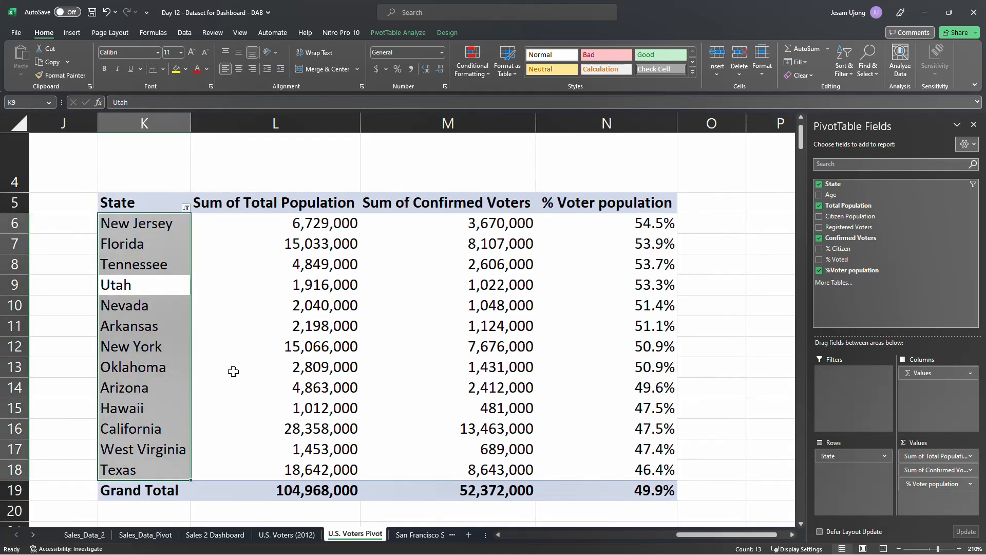
pyautogui.click(446, 267)
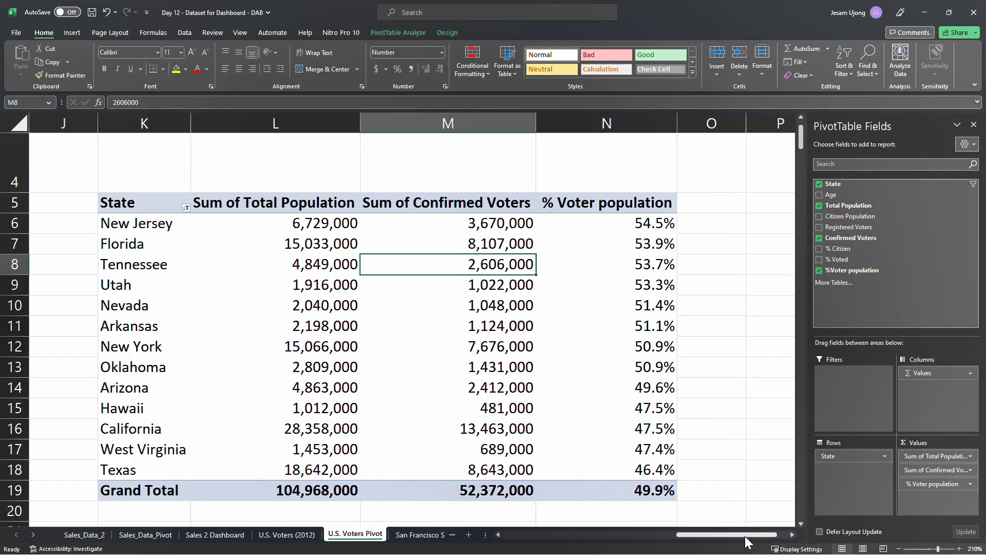
pyautogui.moveTo(745, 535); pyautogui.dragTo(744, 532)
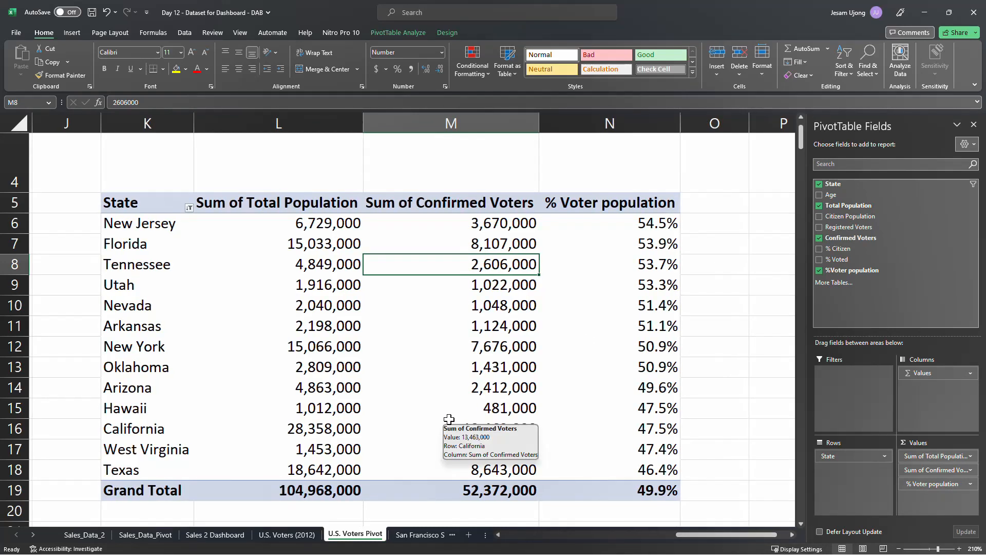
# Clear the value filter from State and review the % Voter population column for all states through the grand total.
pyautogui.click(188, 208)
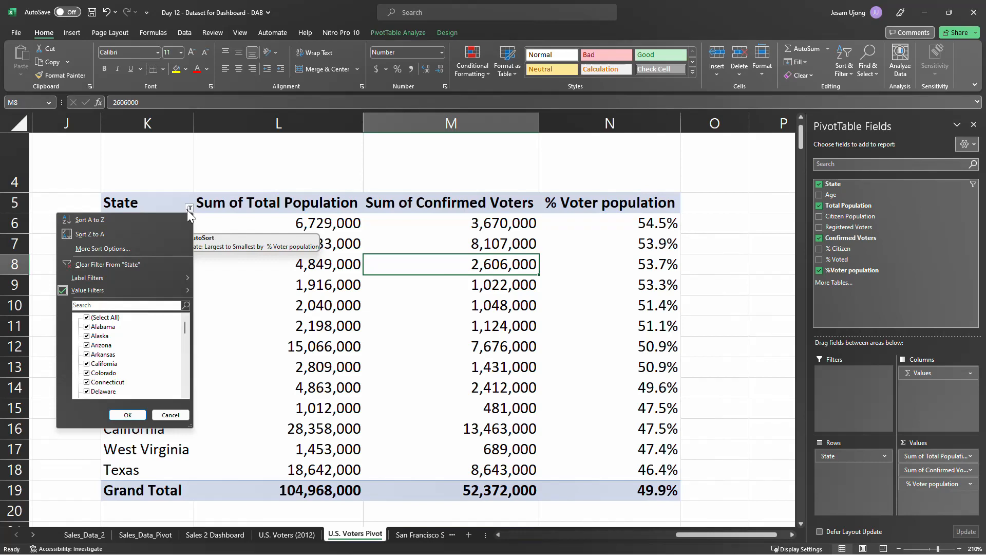
pyautogui.click(152, 268)
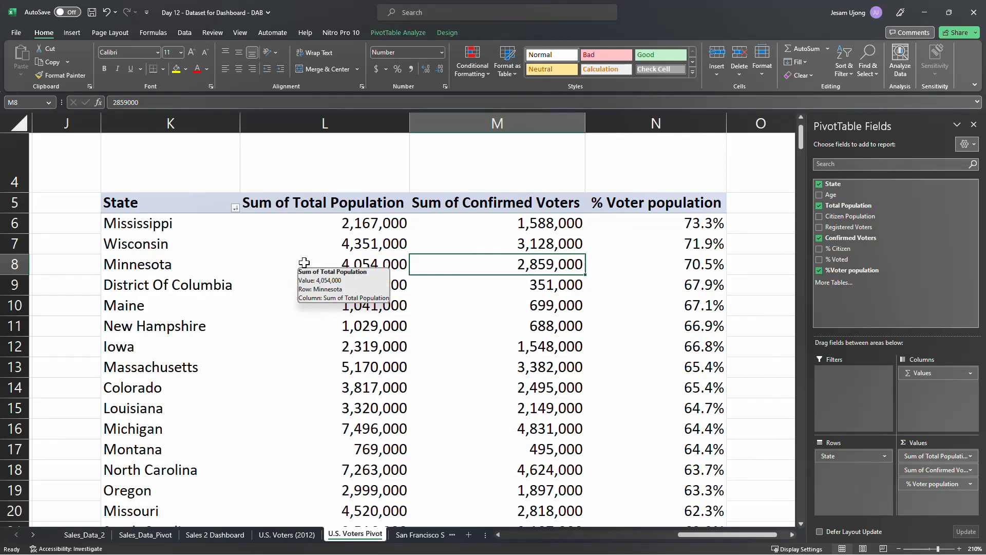
pyautogui.click(696, 126)
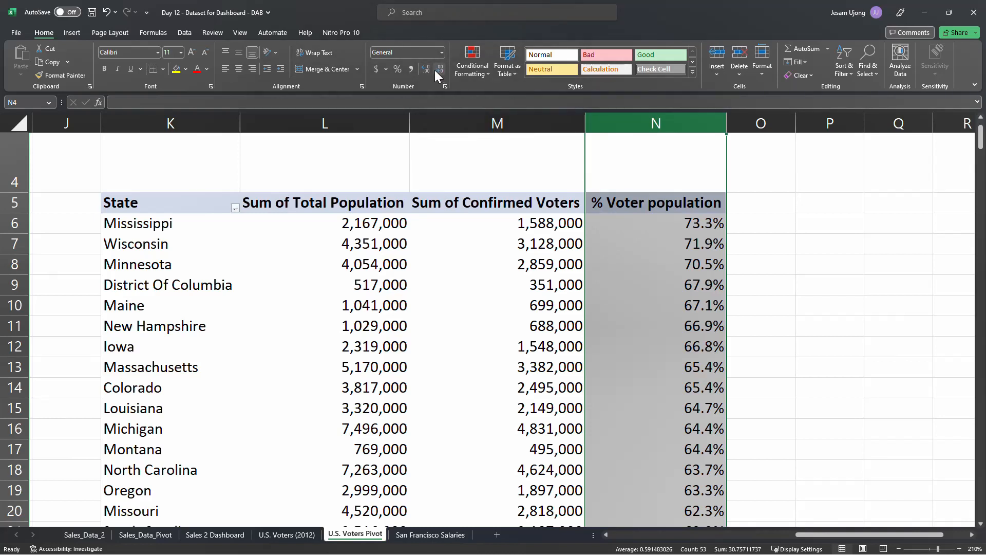
pyautogui.click(645, 227)
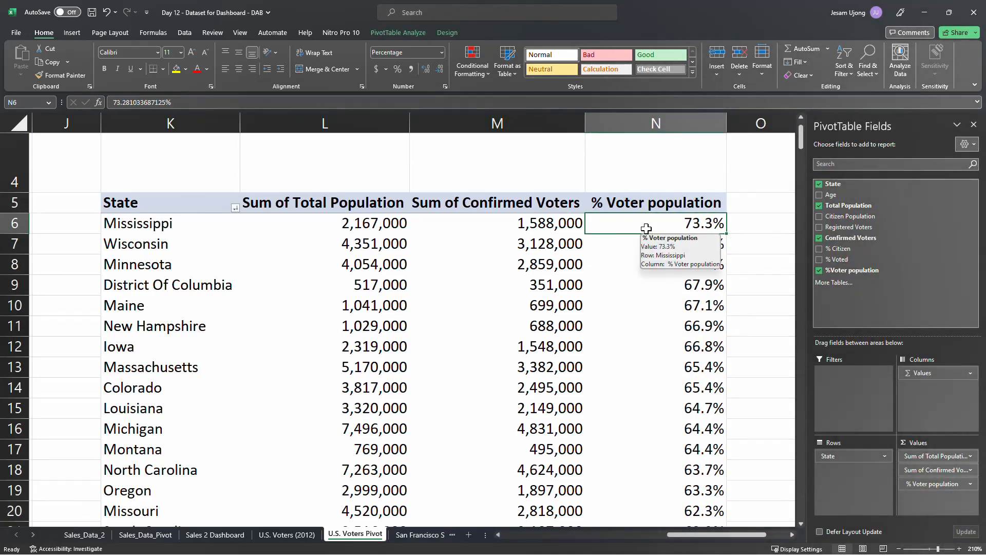
pyautogui.hotkey('ctrl', 'shift', 'Down')
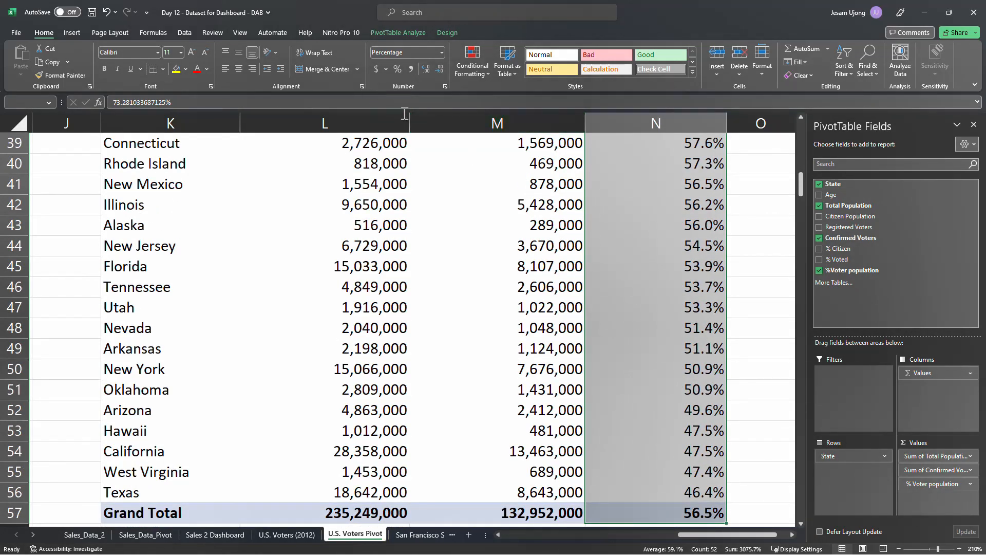
pyautogui.moveTo(800, 184); pyautogui.dragTo(804, 117)
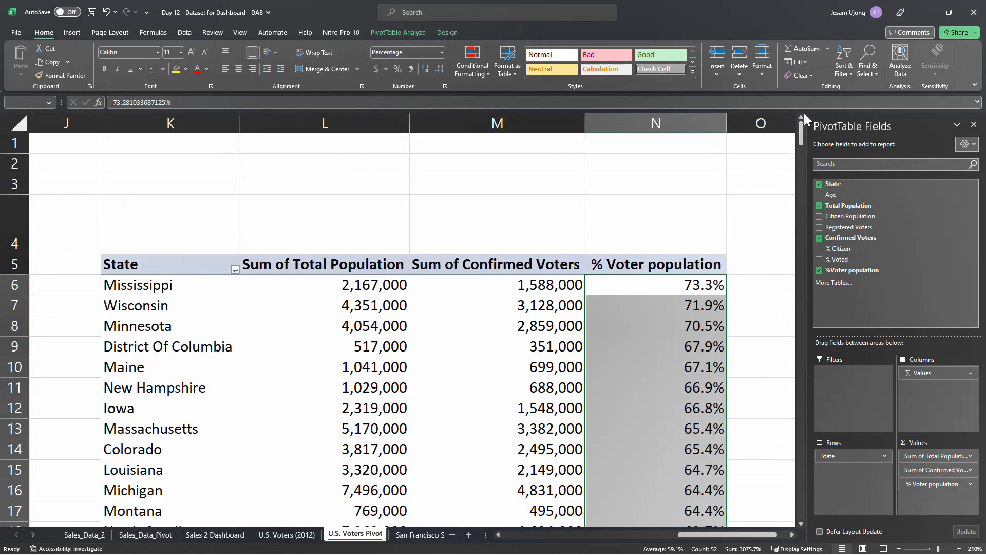
pyautogui.click(664, 279)
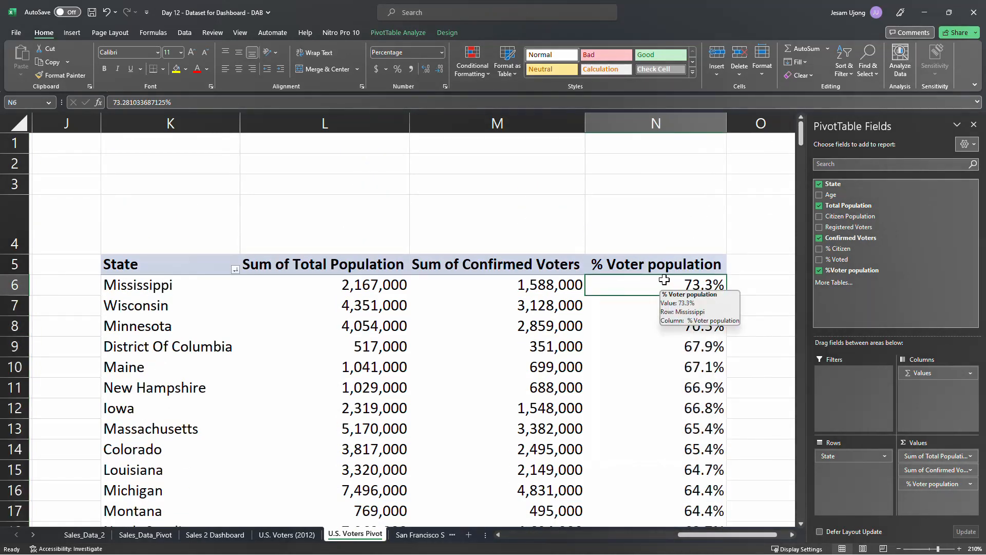
pyautogui.scroll(-2, 664, 279)
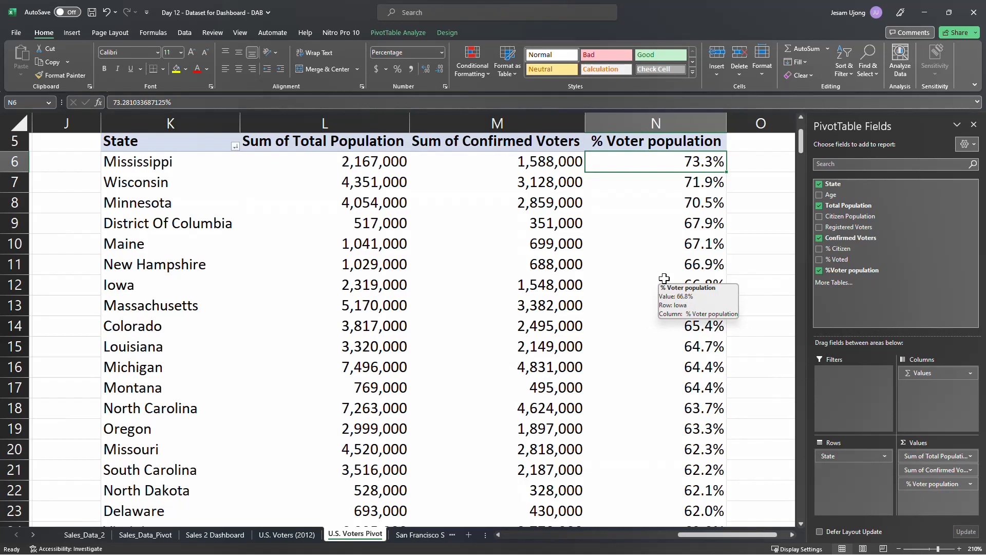
pyautogui.moveTo(800, 140); pyautogui.dragTo(798, 137)
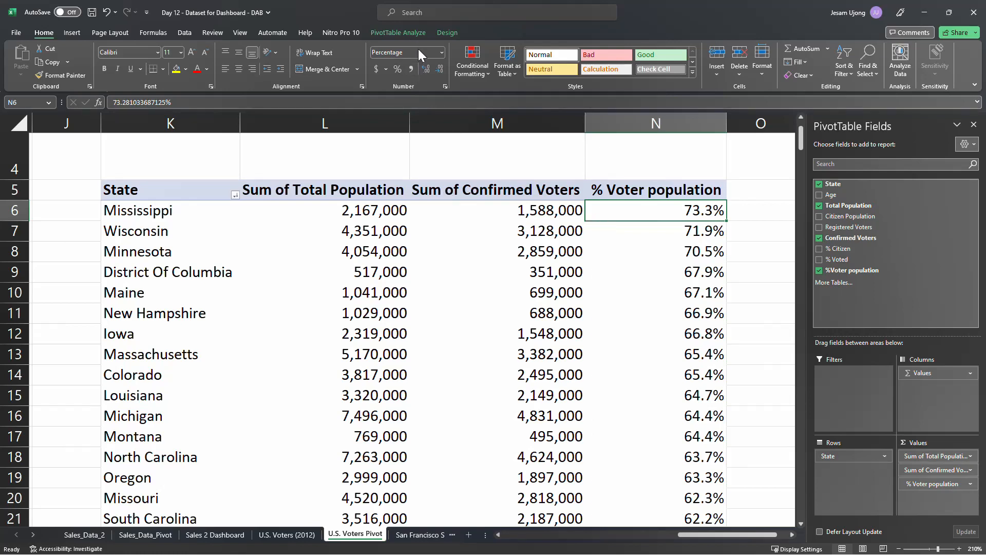
pyautogui.click(402, 32)
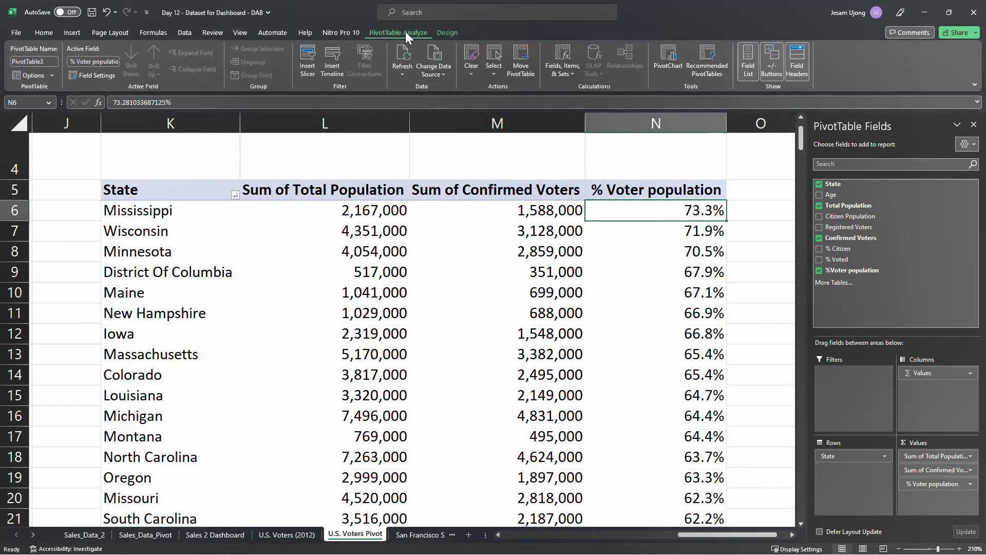
pyautogui.click(572, 70)
pyautogui.click(587, 92)
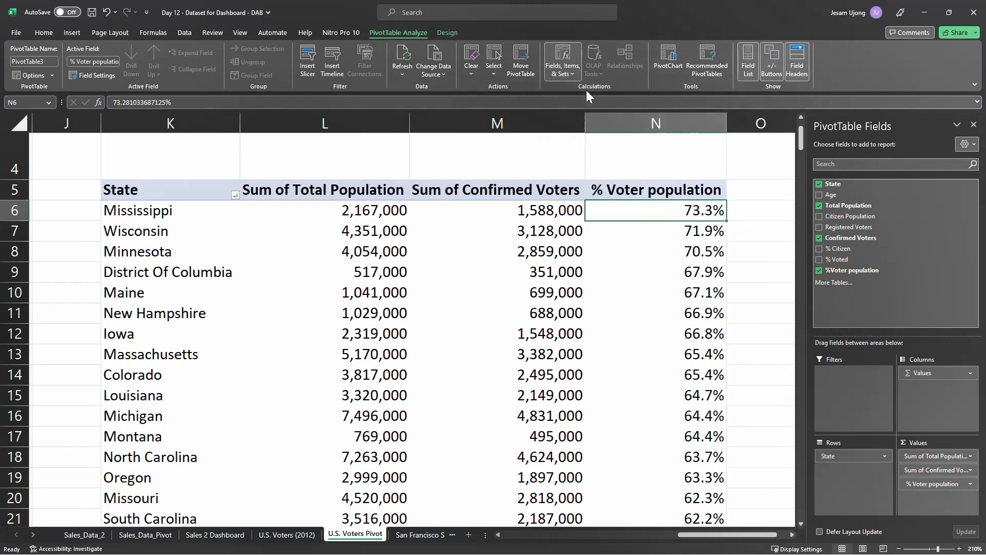
pyautogui.moveTo(309, 265); pyautogui.dragTo(350, 231)
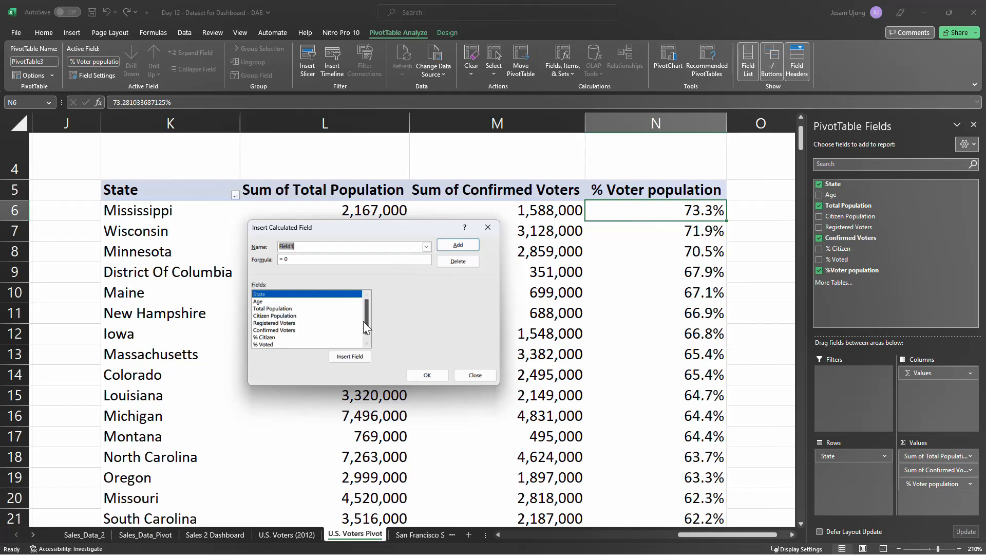
pyautogui.scroll(-1, 365, 322)
pyautogui.click(279, 344)
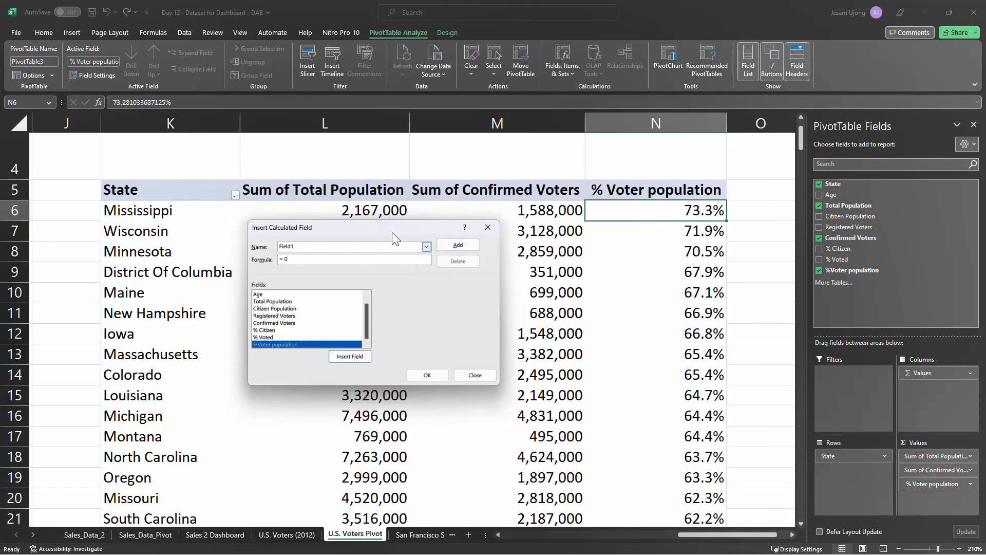
pyautogui.click(474, 375)
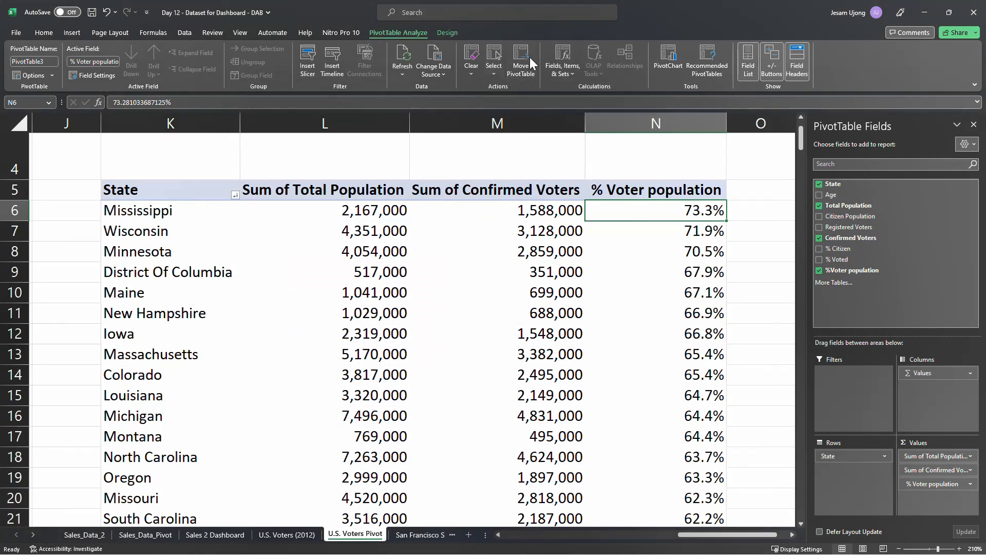
# Look up the formula of the existing %Voter population calculated field, leaving the field unmodified.
pyautogui.click(559, 72)
pyautogui.click(581, 88)
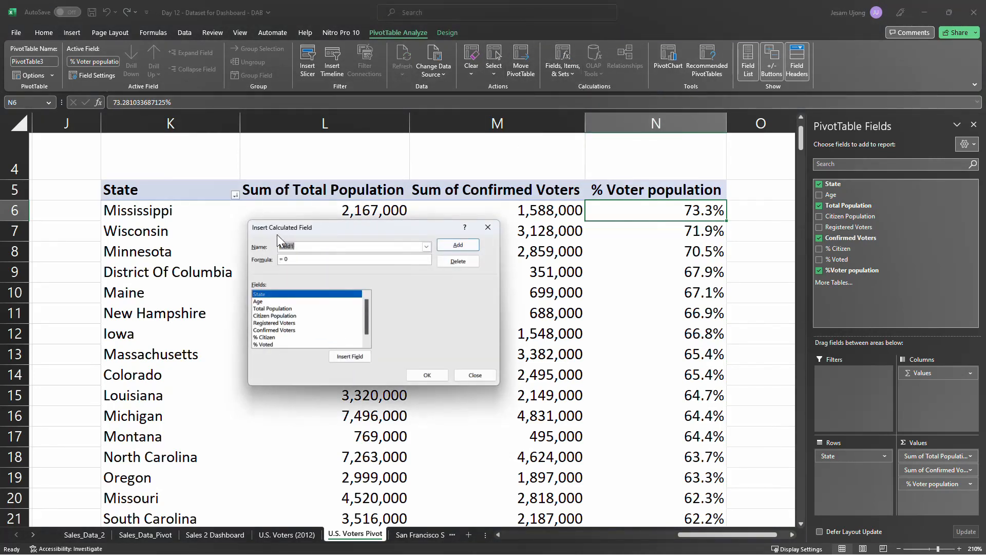
pyautogui.click(427, 246)
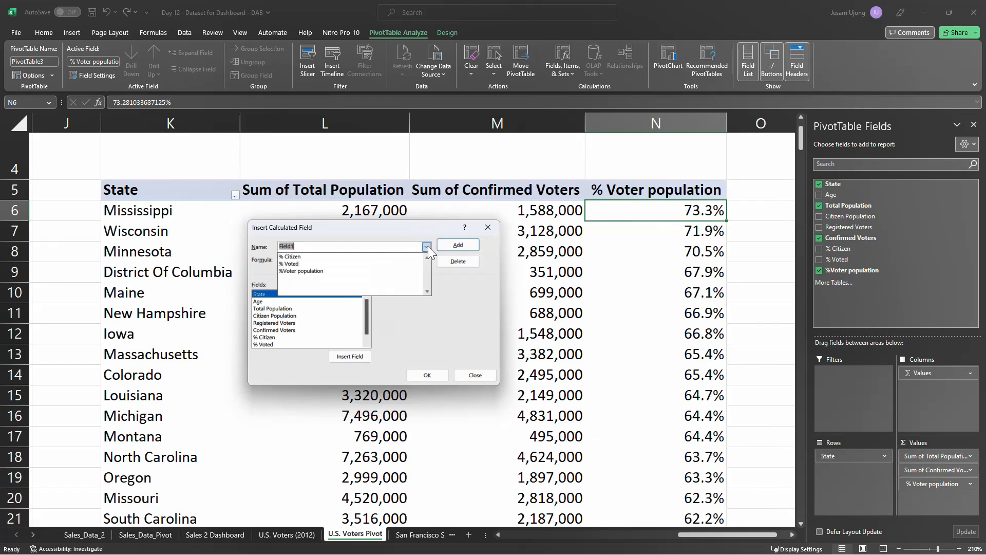
pyautogui.click(428, 247)
pyautogui.click(429, 246)
pyautogui.click(312, 273)
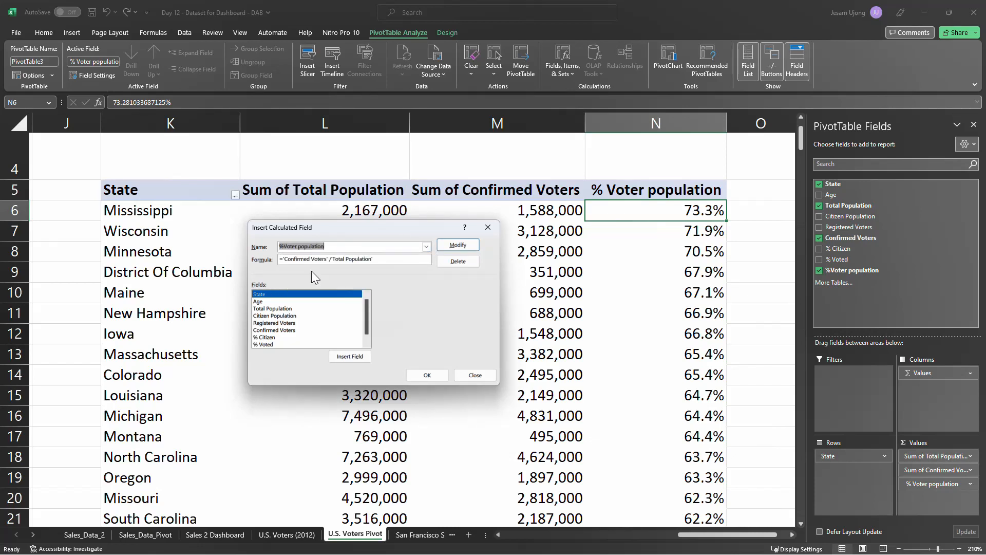
pyautogui.click(380, 258)
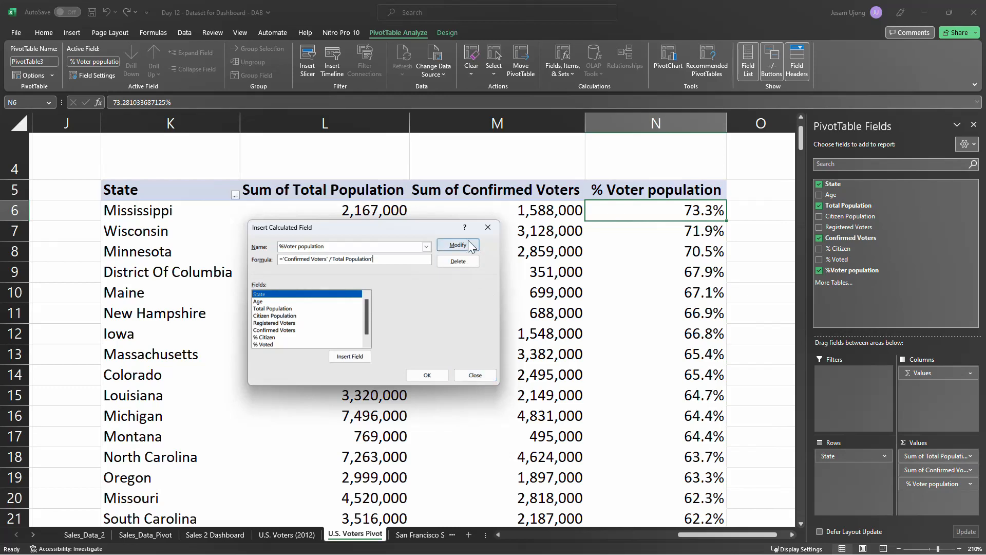
pyautogui.click(488, 227)
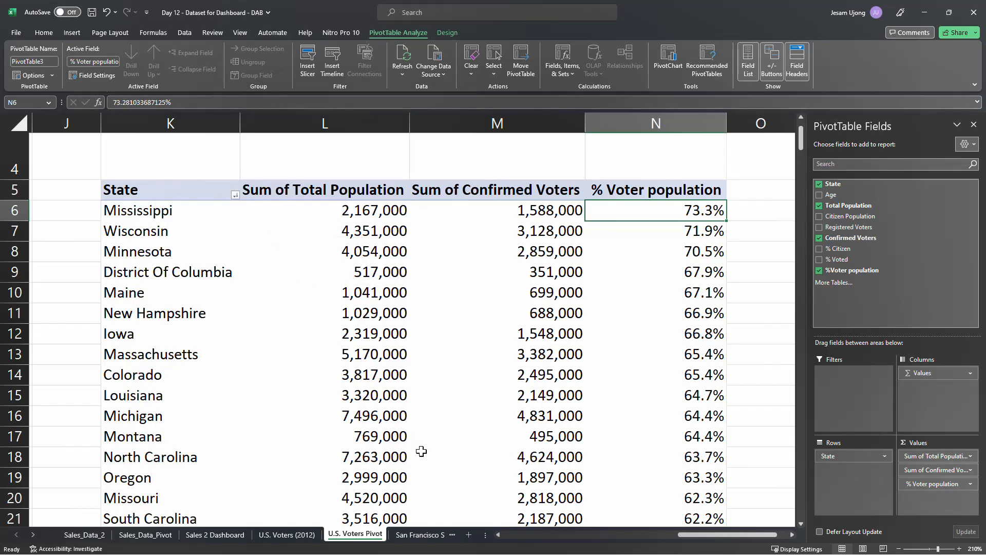
# Read the Ques 1 text in F4 about states with a Voter Population % below 55%.
pyautogui.moveTo(706, 532); pyautogui.dragTo(577, 532)
pyautogui.scroll(1, 520, 352)
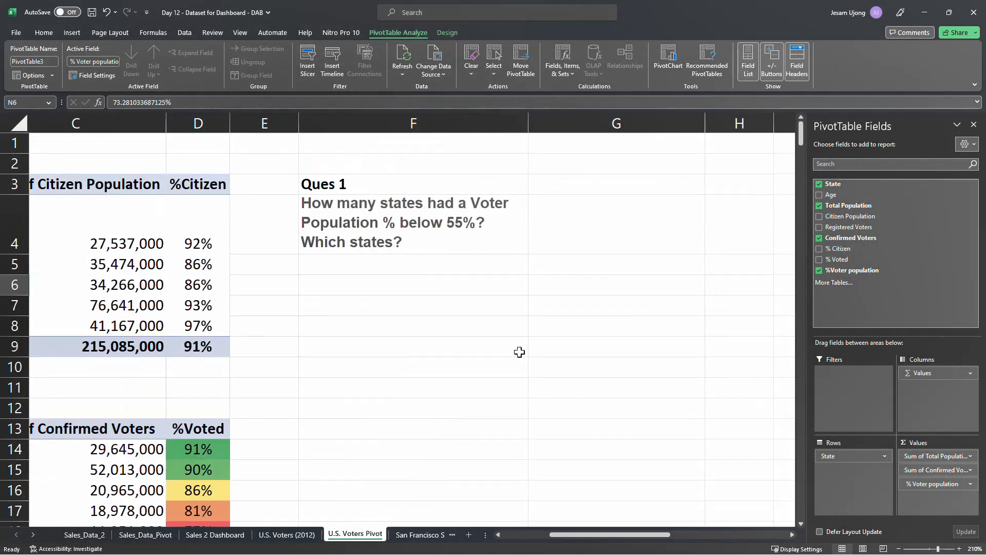
pyautogui.click(421, 221)
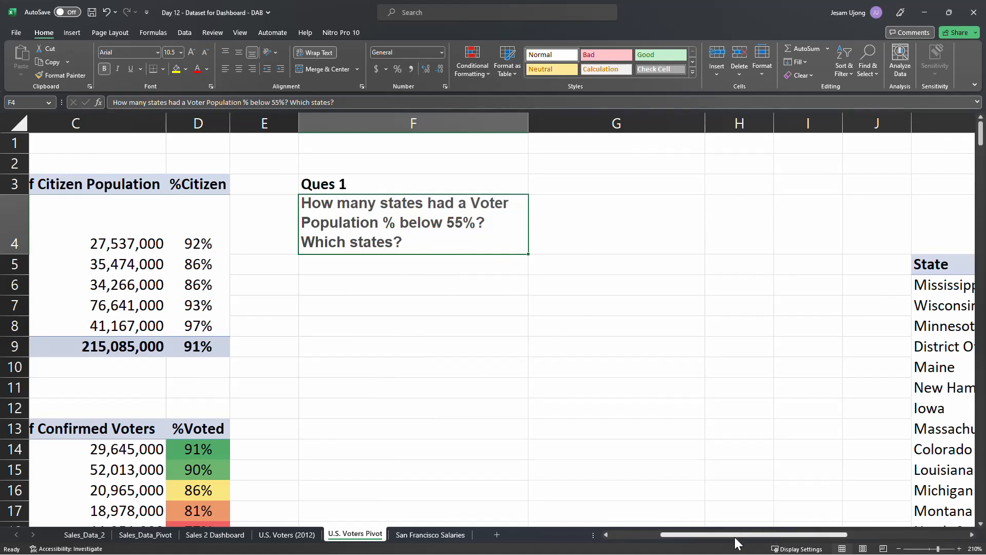
# Sort the state PivotTable by % Voter population from smallest to largest.
pyautogui.moveTo(737, 542); pyautogui.dragTo(953, 520)
pyautogui.click(972, 535)
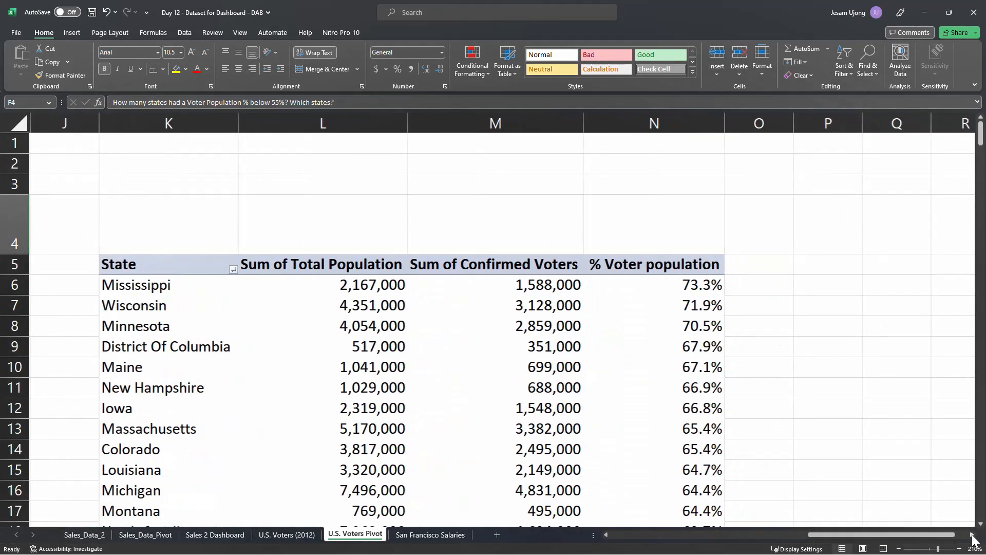
pyautogui.scroll(-1, 424, 382)
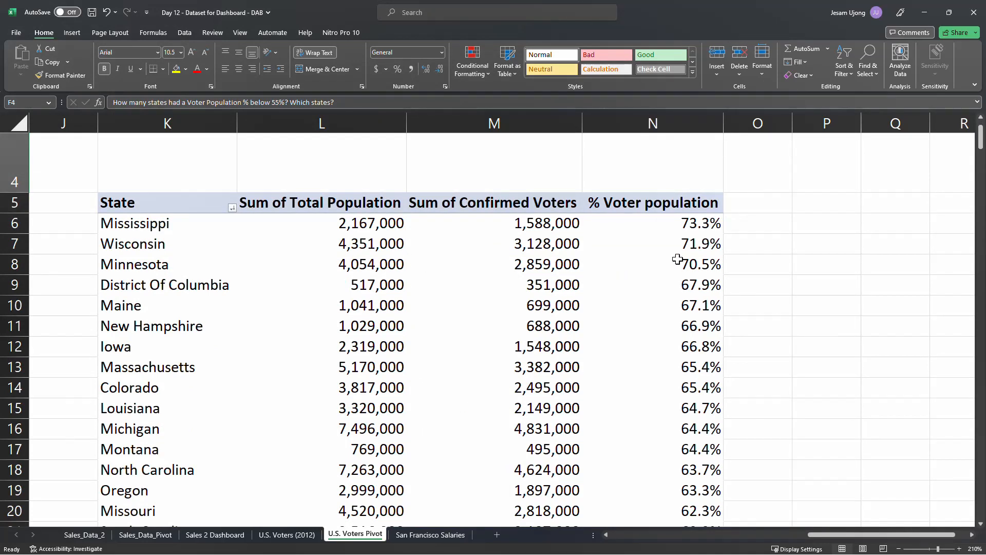
pyautogui.click(674, 224)
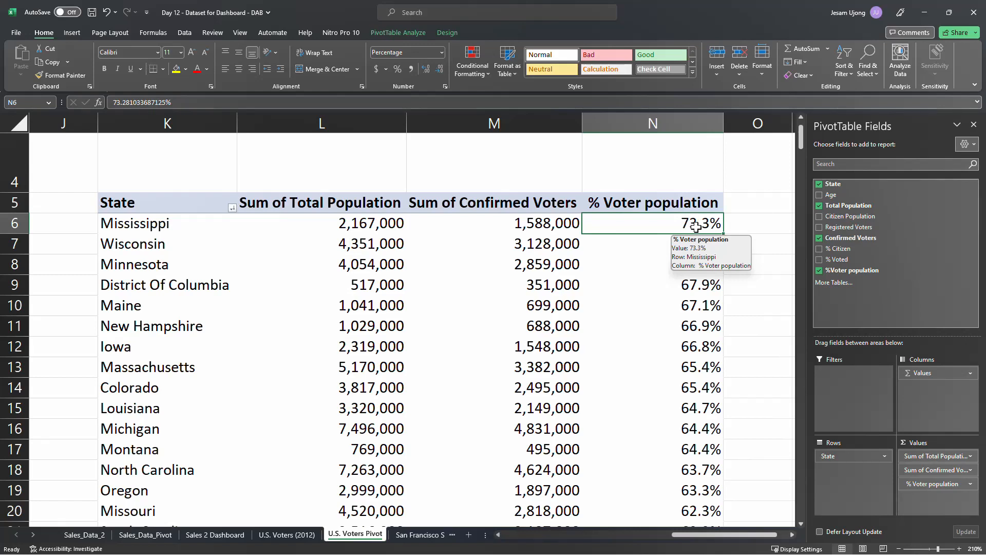
pyautogui.rightClick(660, 226)
pyautogui.moveTo(721, 309)
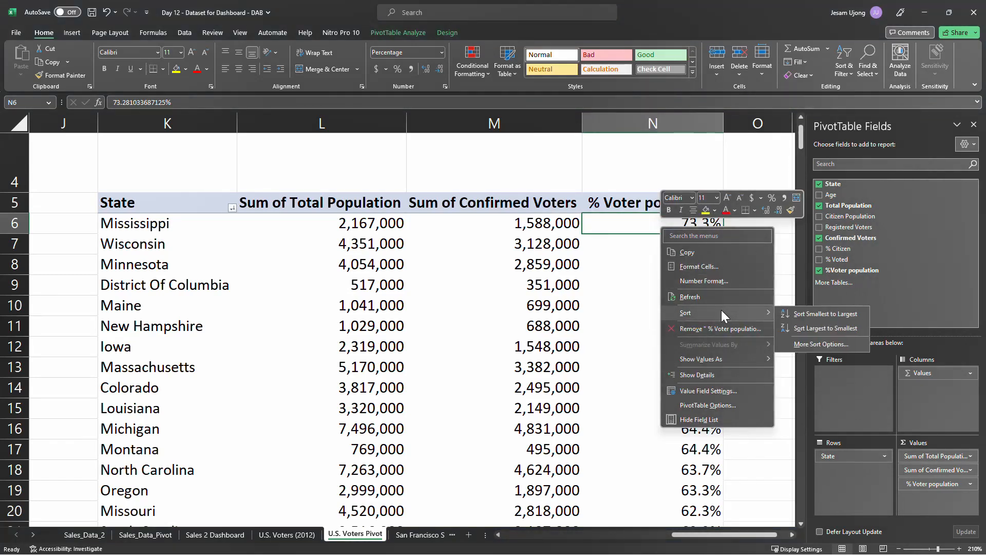
pyautogui.click(817, 314)
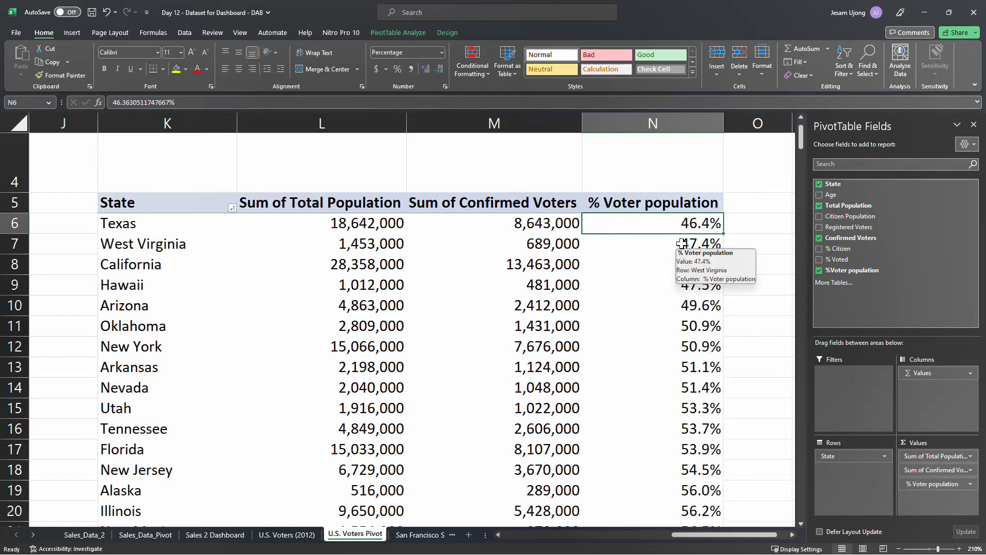
# Fill the names of the states below 55% voter population, Texas through New Jersey (K6:K18), with yellow.
pyautogui.scroll(-1, 682, 243)
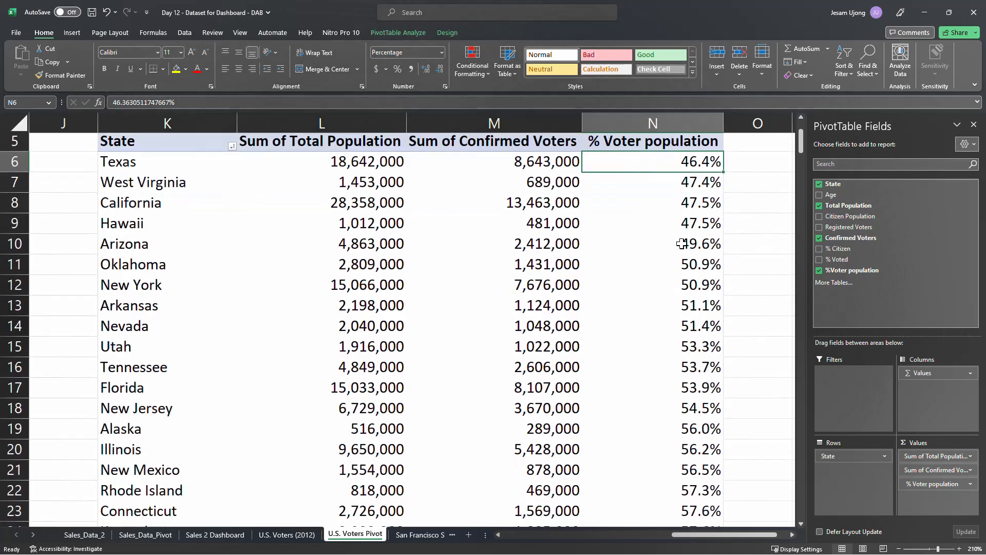
pyautogui.click(700, 451)
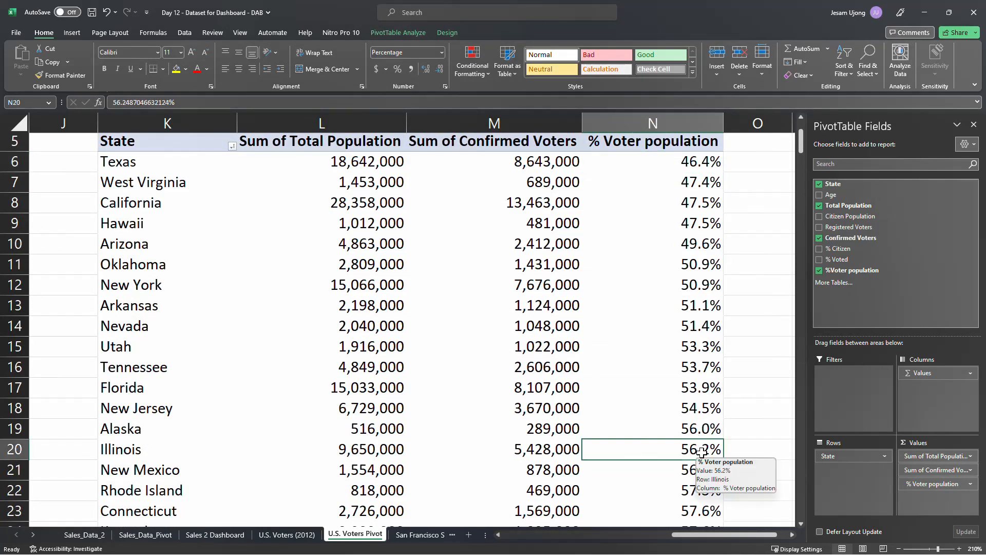
pyautogui.click(693, 407)
pyautogui.click(707, 433)
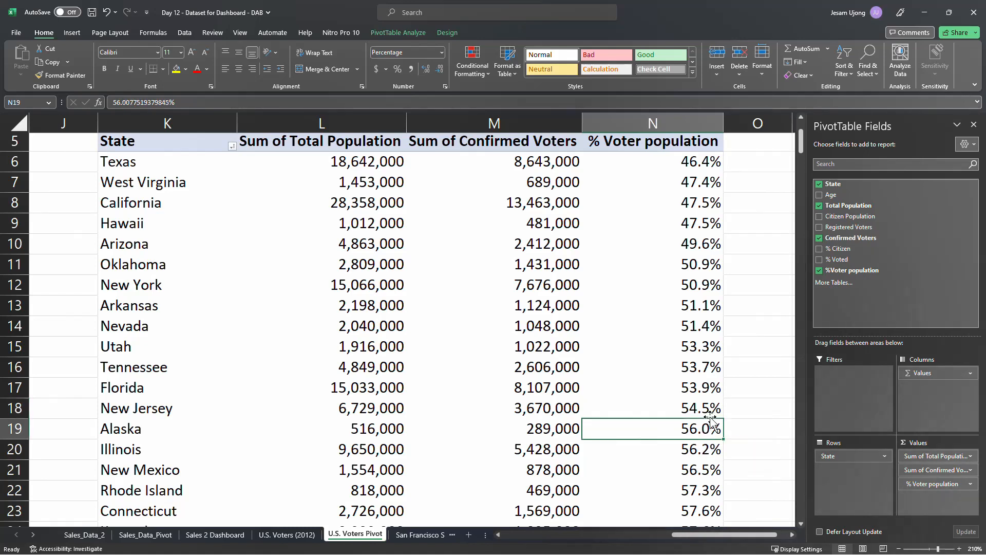
pyautogui.click(695, 411)
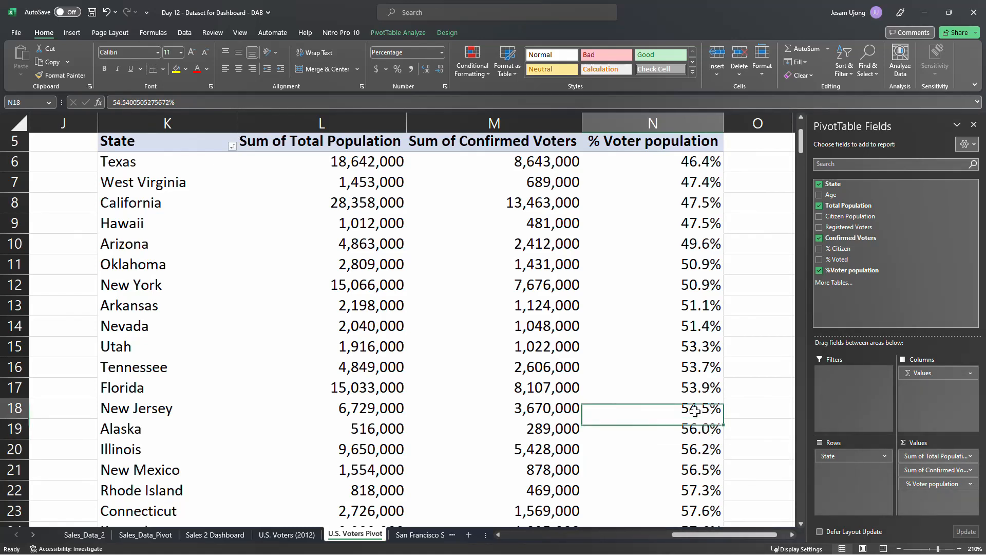
pyautogui.moveTo(696, 411); pyautogui.dragTo(135, 347)
pyautogui.moveTo(143, 305); pyautogui.dragTo(137, 164)
pyautogui.moveTo(157, 409); pyautogui.dragTo(163, 159)
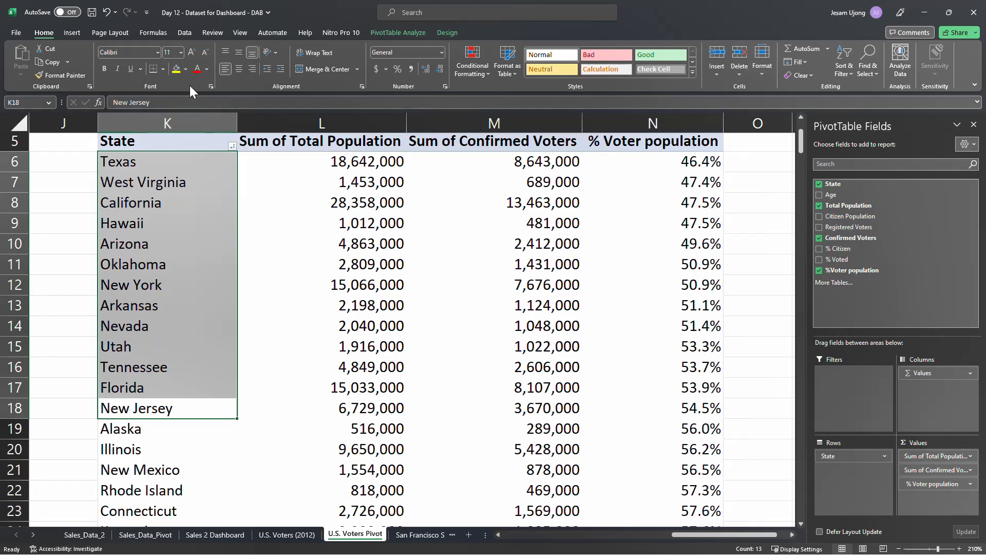
pyautogui.click(178, 70)
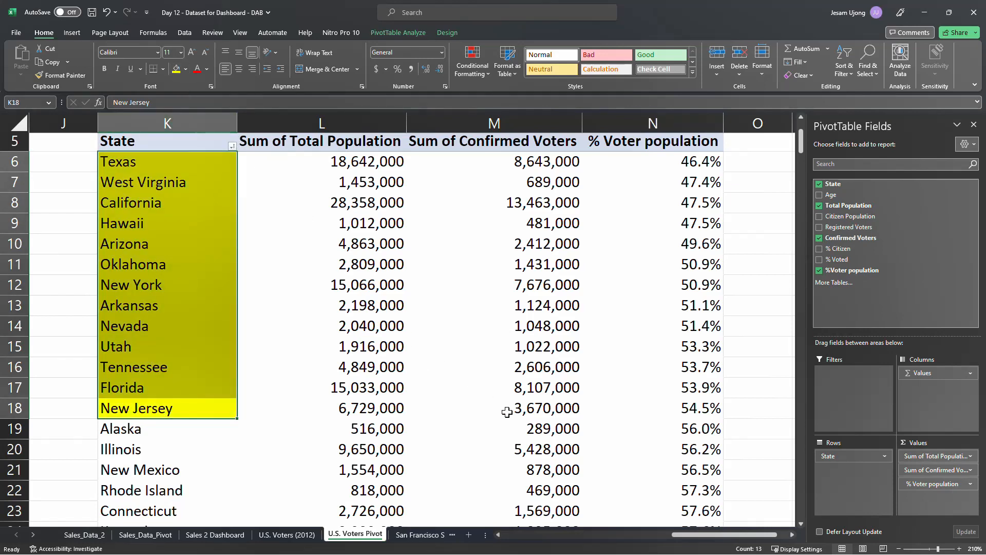
pyautogui.click(311, 282)
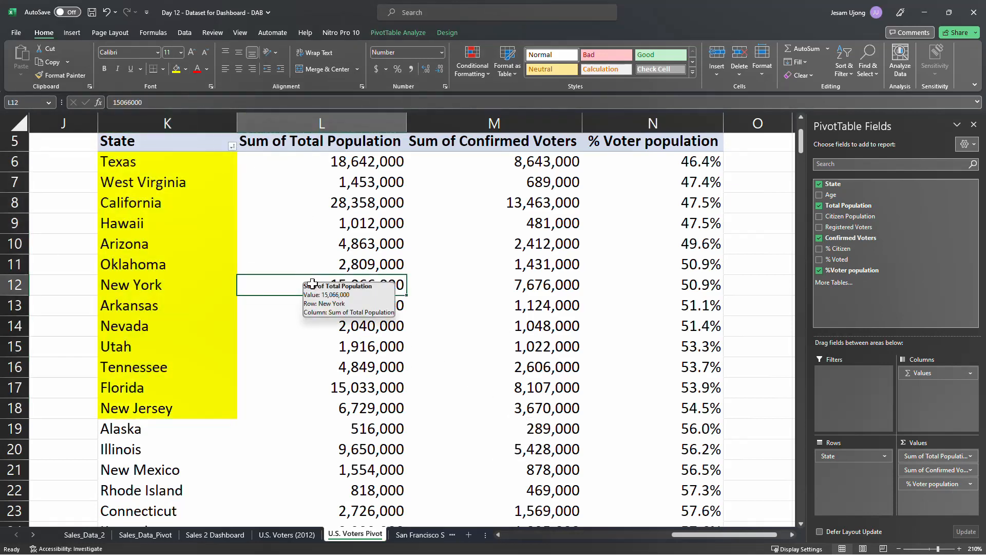
# Hide the PivotTable field list to show more of the worksheet.
pyautogui.scroll(1, 306, 286)
pyautogui.scroll(1, 306, 287)
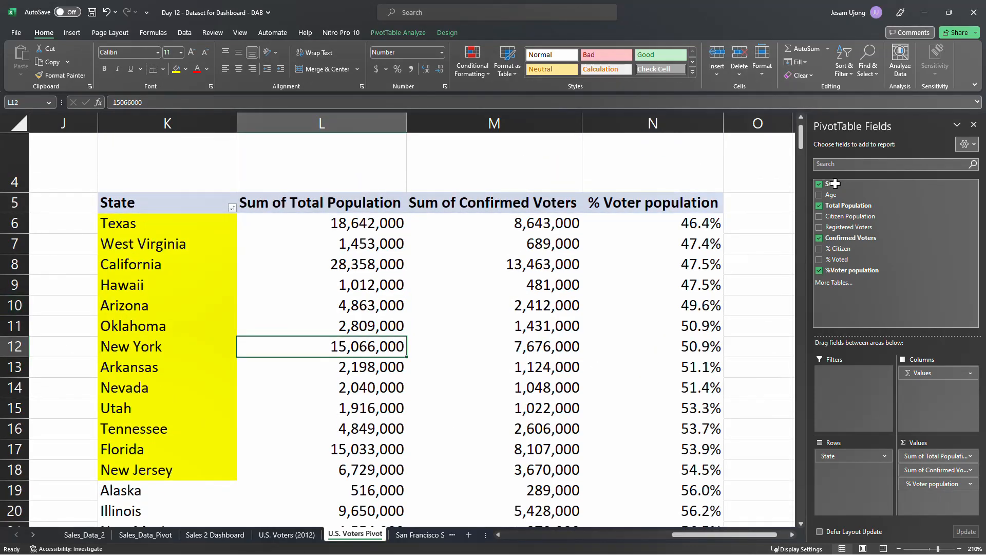
pyautogui.click(974, 125)
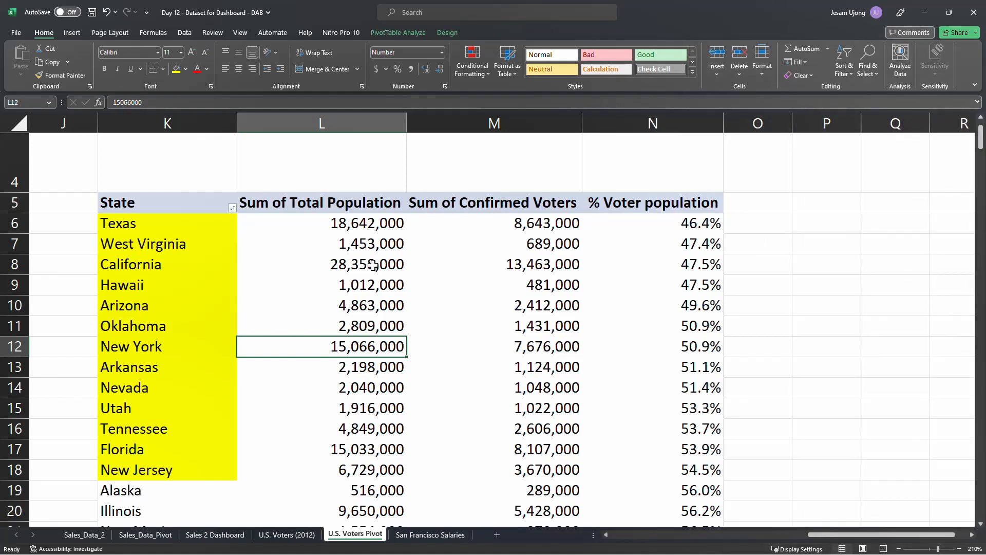
pyautogui.click(375, 286)
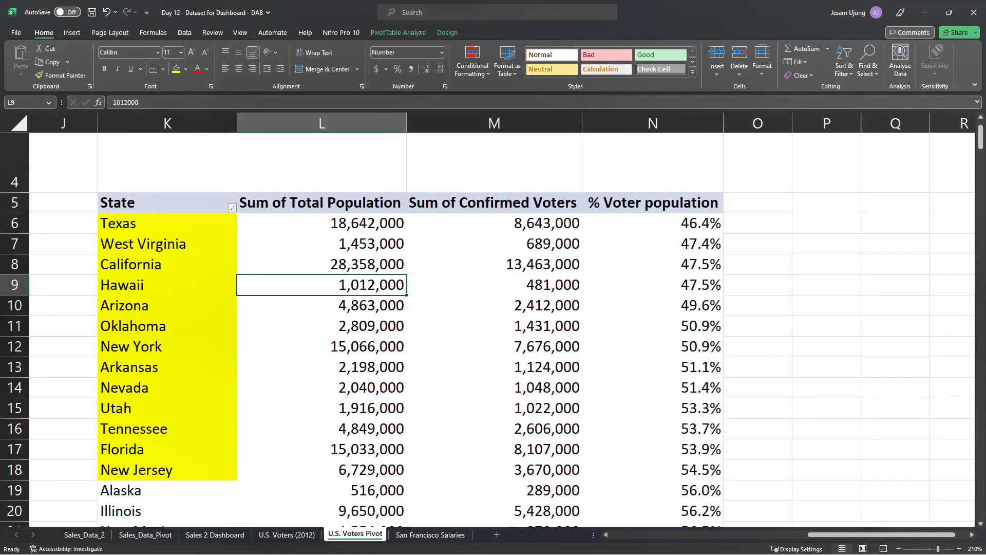
pyautogui.click(526, 302)
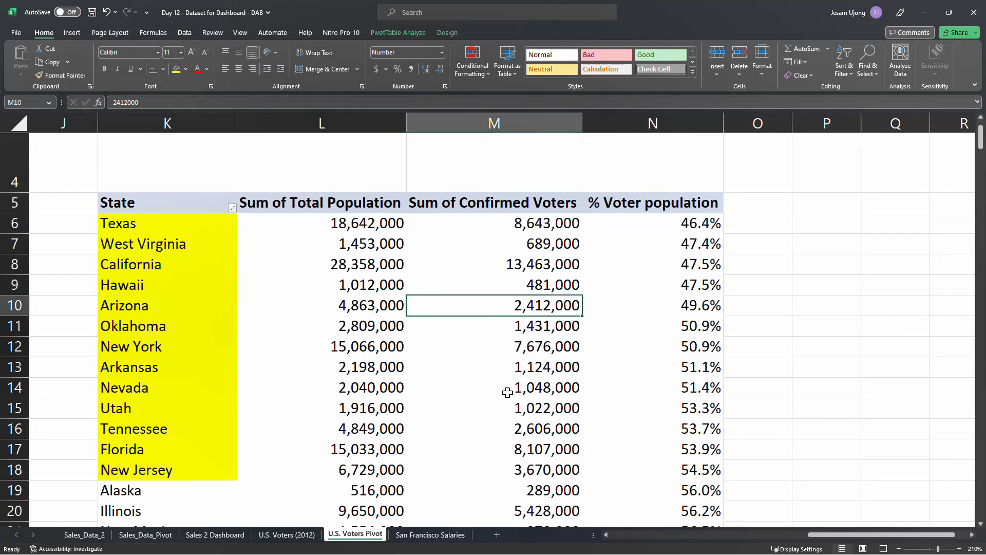
pyautogui.moveTo(508, 393)
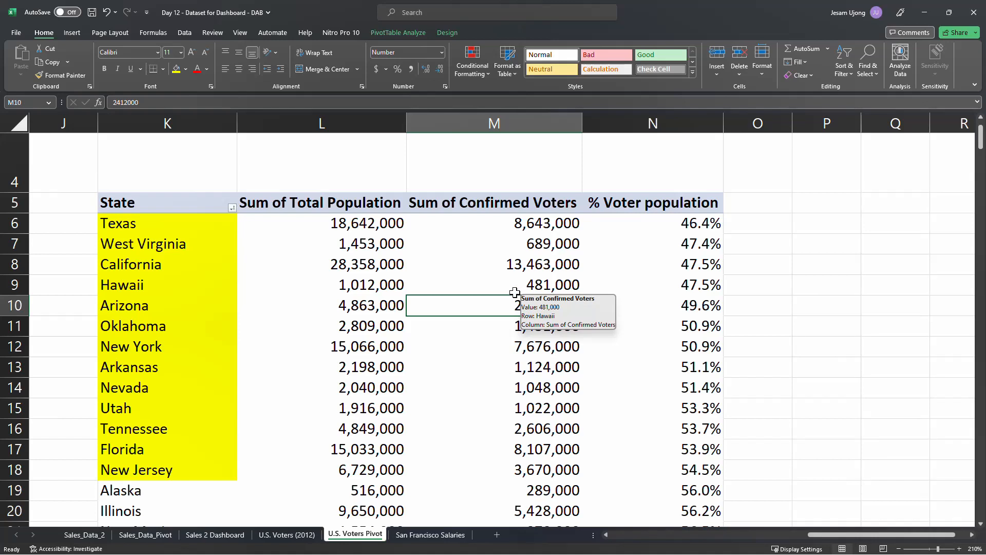
pyautogui.click(627, 262)
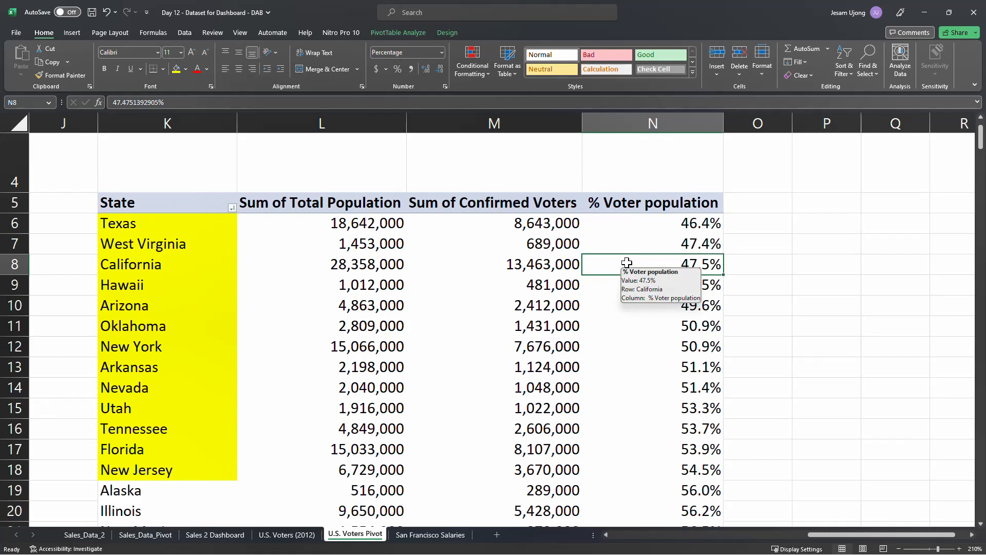
pyautogui.moveTo(837, 535); pyautogui.dragTo(840, 539)
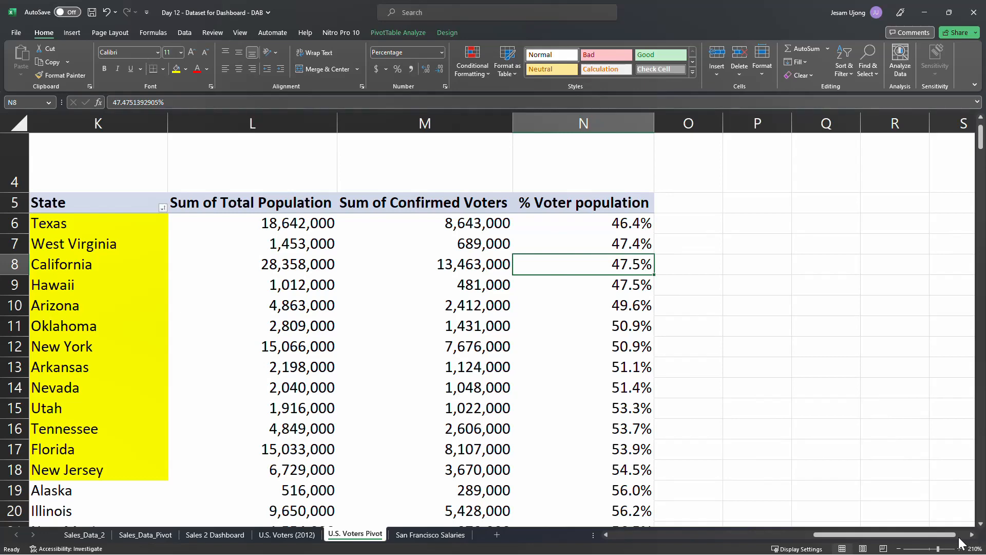
pyautogui.moveTo(913, 539); pyautogui.dragTo(890, 536)
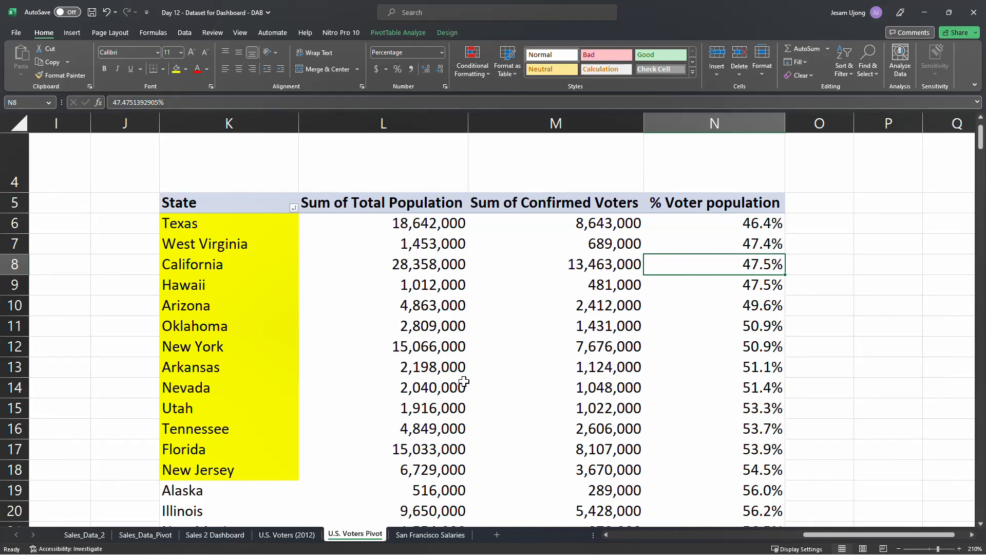
# Remove the yellow fill from the state names Texas through New Jersey (K6:K18).
pyautogui.click(175, 221)
pyautogui.click(201, 221)
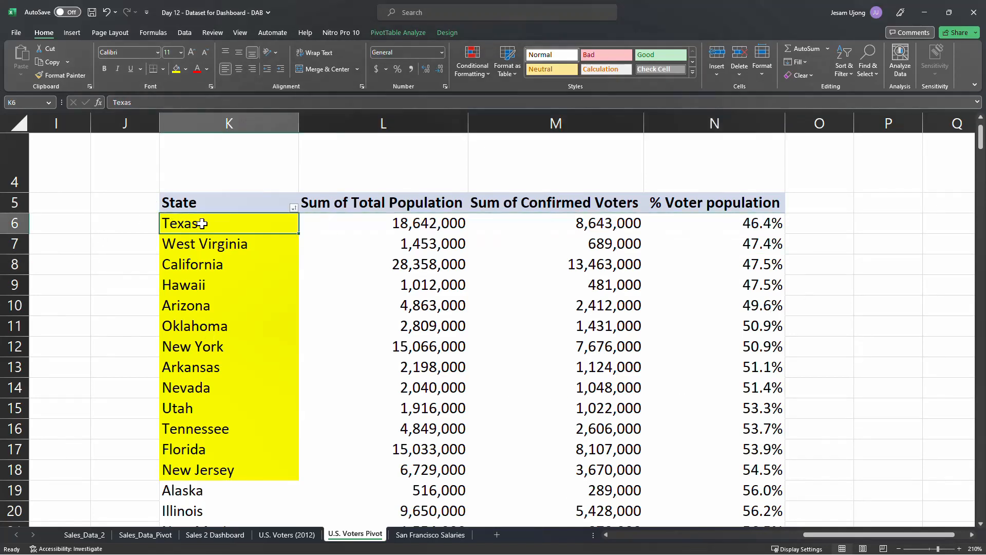
pyautogui.moveTo(200, 221); pyautogui.dragTo(233, 467)
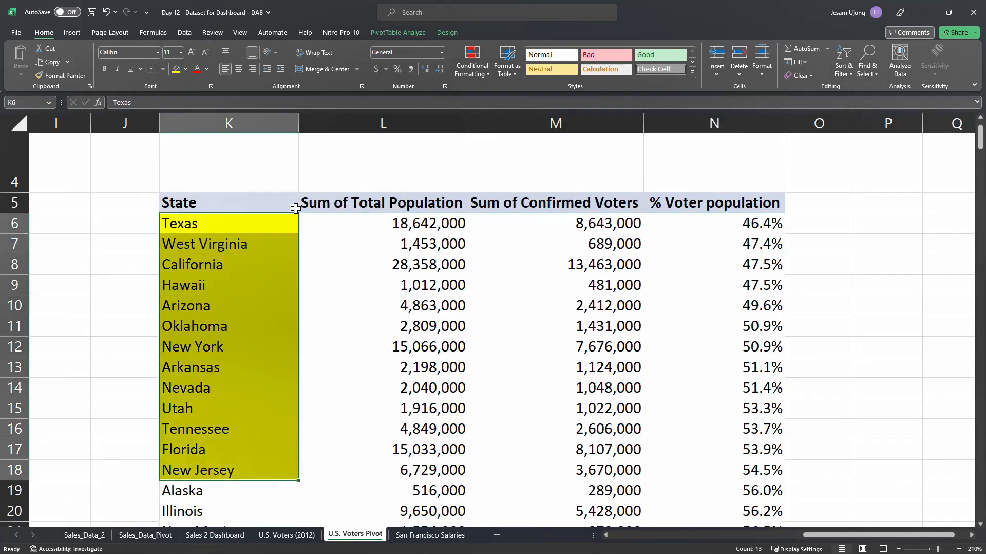
pyautogui.click(186, 68)
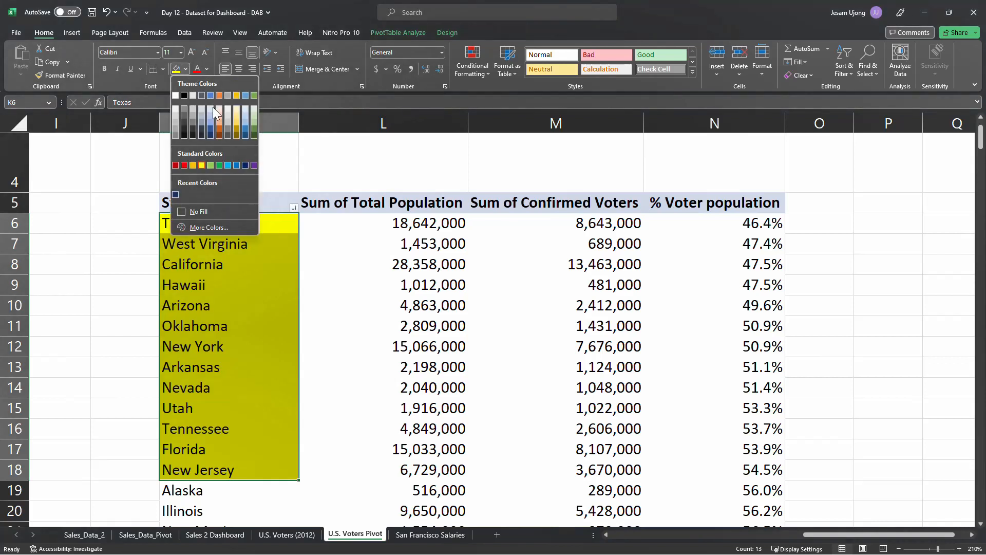
pyautogui.click(200, 211)
pyautogui.click(277, 333)
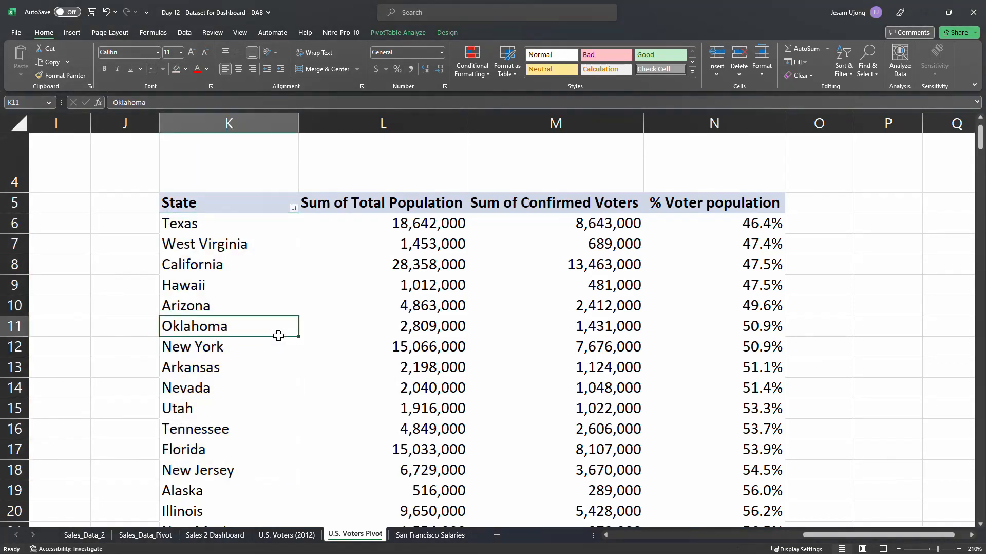
# Apply a value filter to the State field so only states whose % Voter population is less than 55% are shown.
pyautogui.click(248, 244)
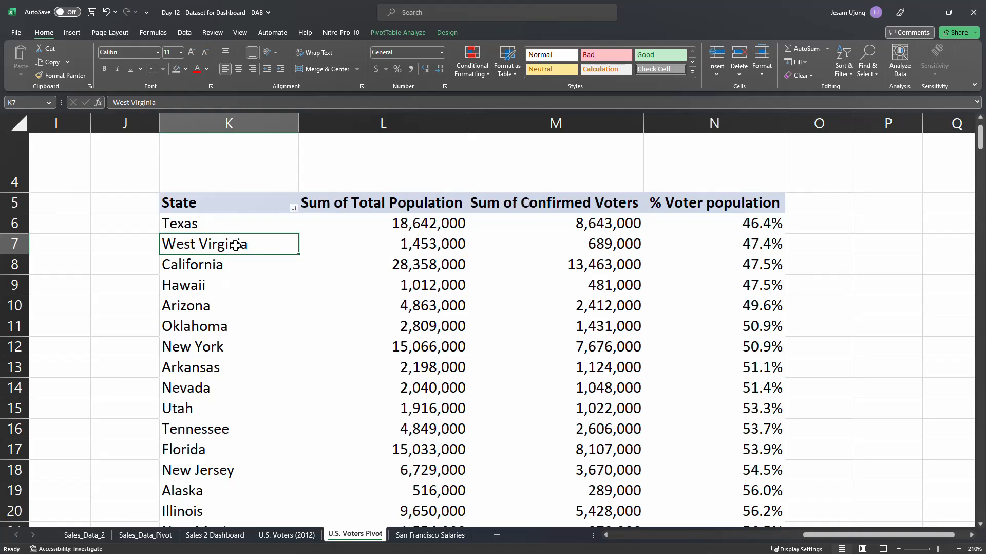
pyautogui.rightClick(235, 246)
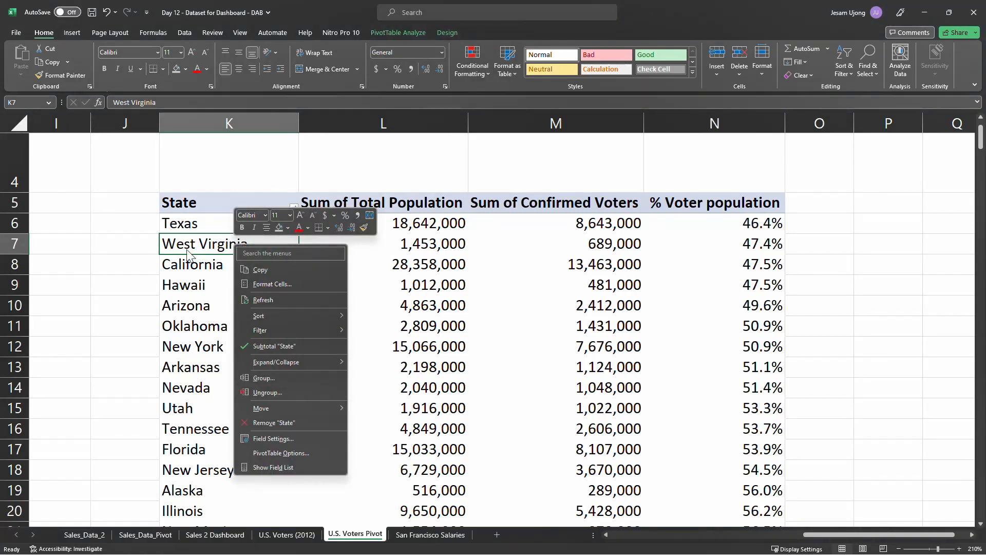
pyautogui.click(218, 244)
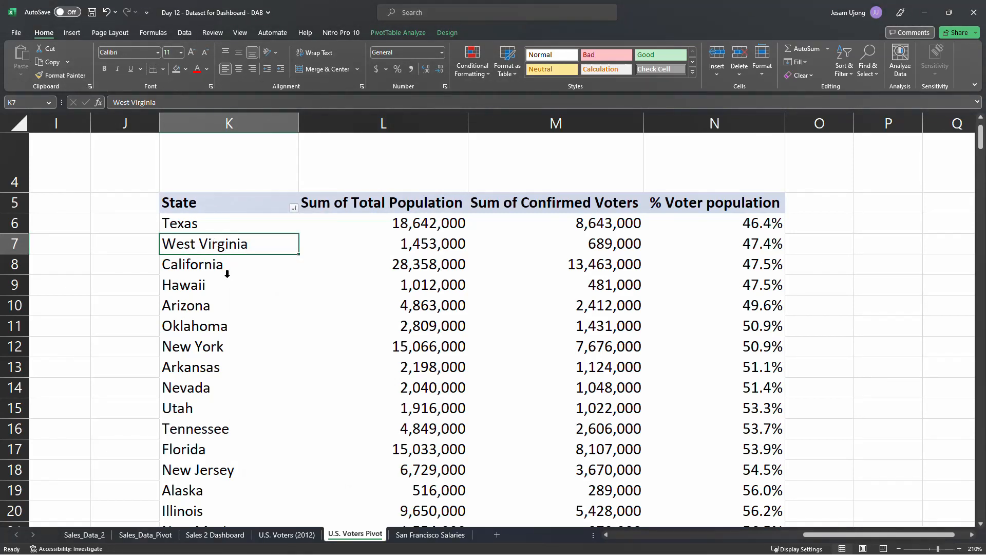
pyautogui.rightClick(197, 250)
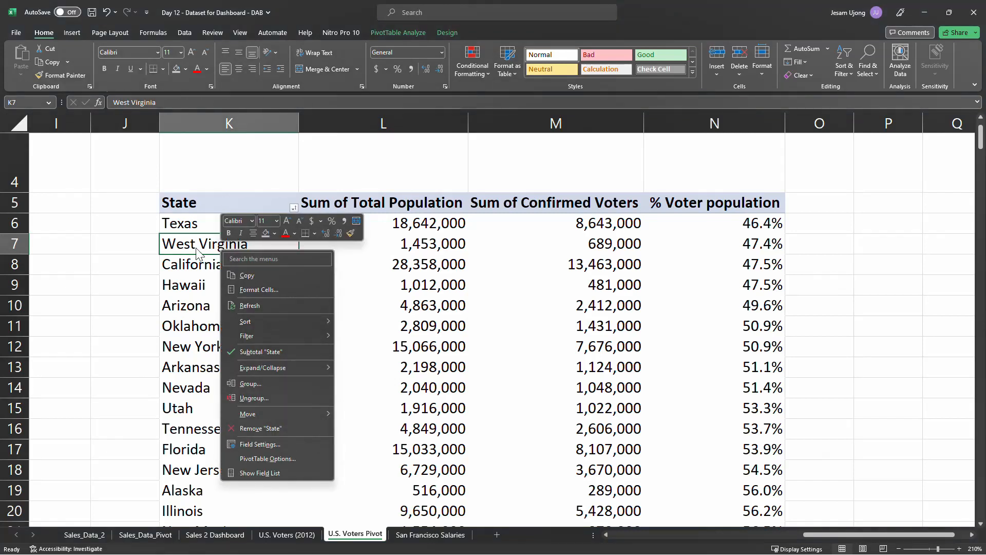
pyautogui.moveTo(288, 334)
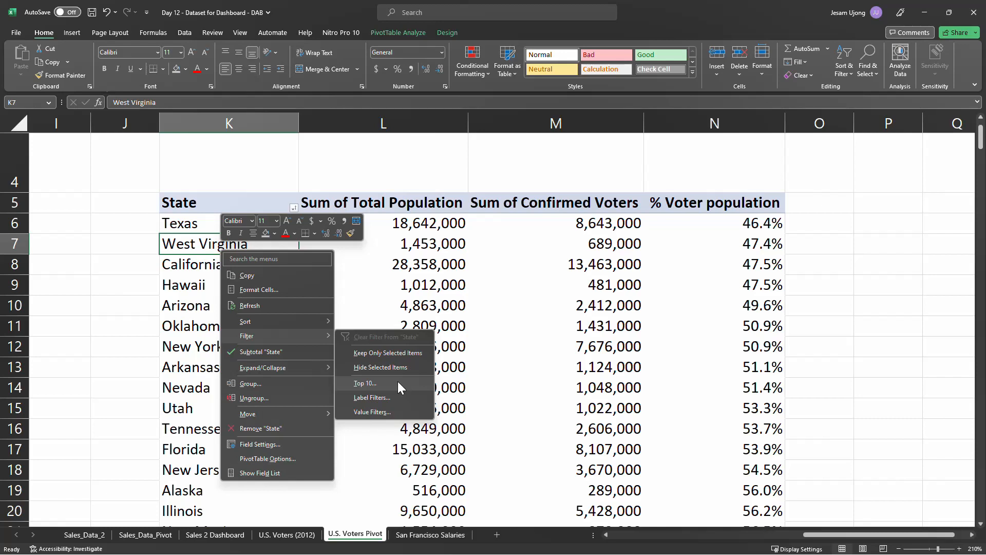
pyautogui.click(401, 411)
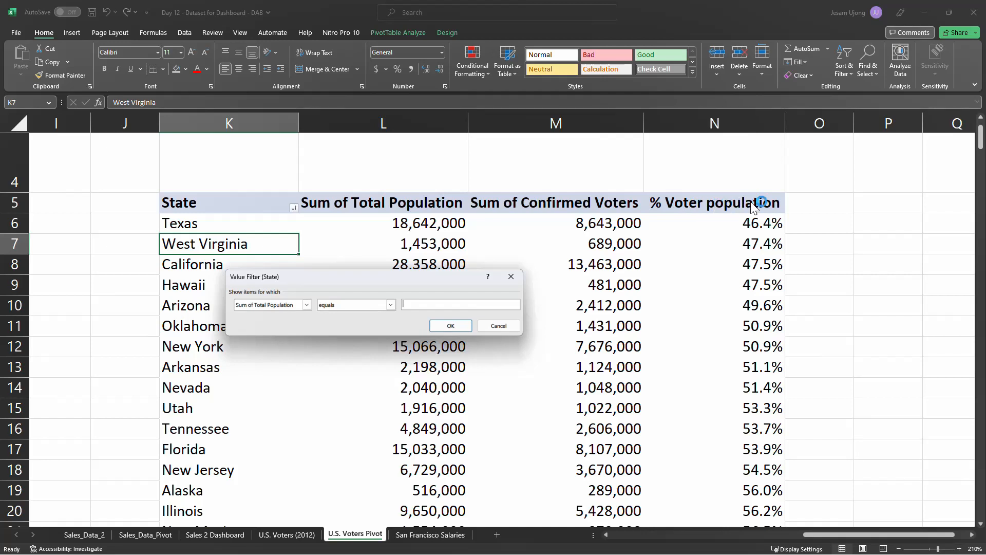
pyautogui.click(306, 305)
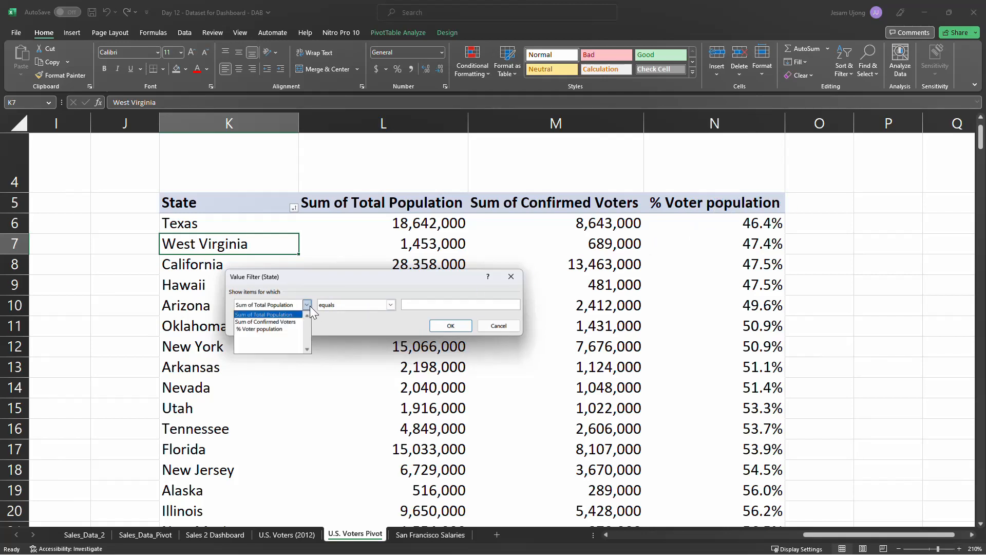
pyautogui.click(291, 330)
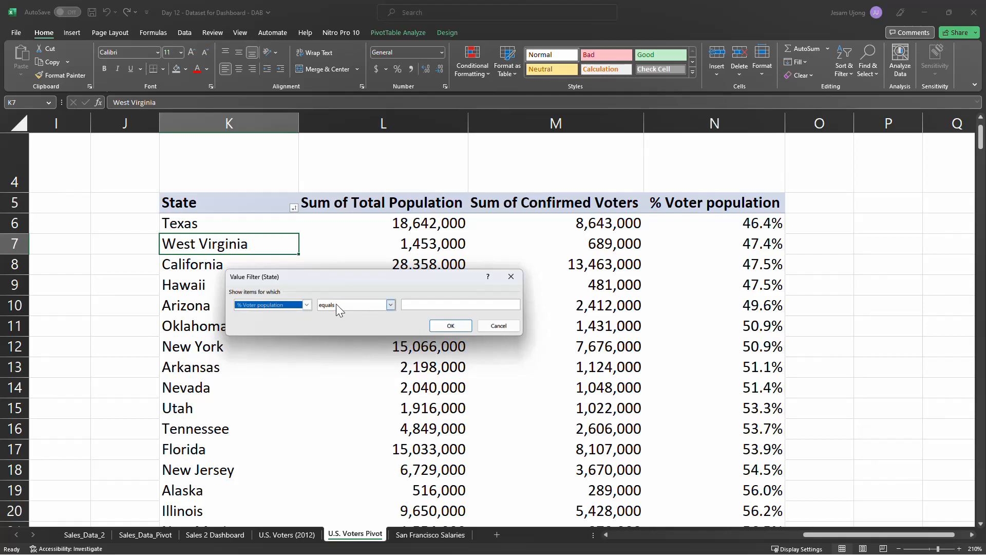
pyautogui.click(390, 305)
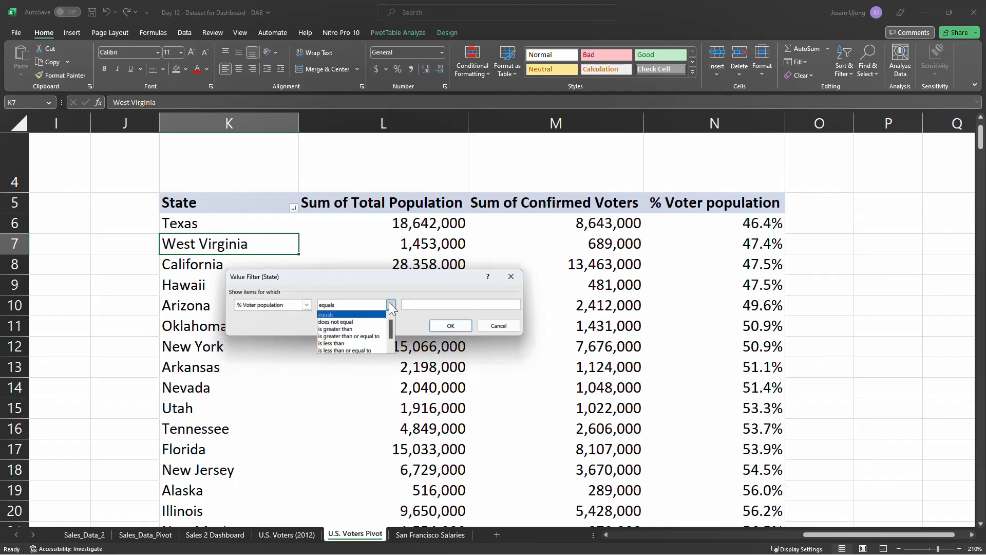
pyautogui.click(356, 343)
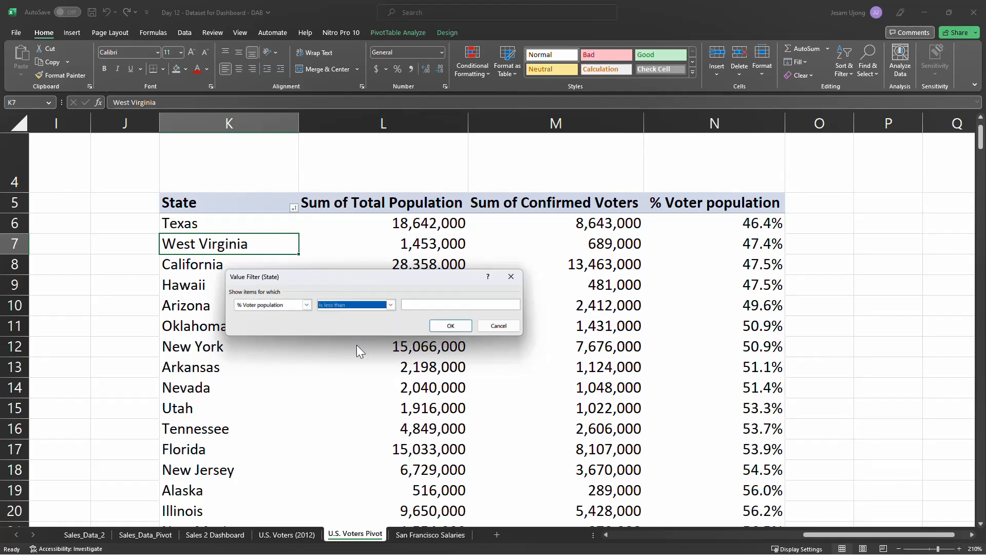
pyautogui.click(442, 304)
pyautogui.write('55%')
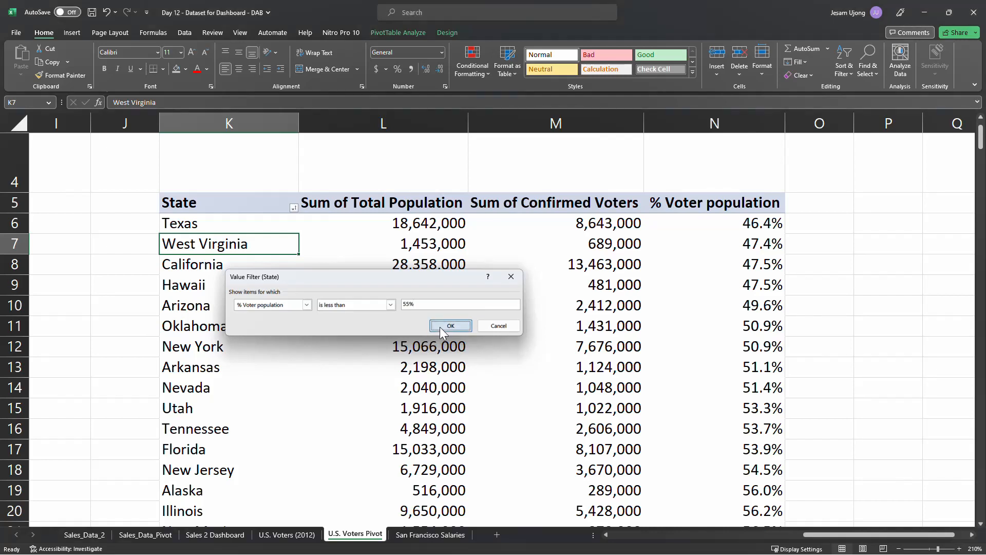
pyautogui.click(450, 325)
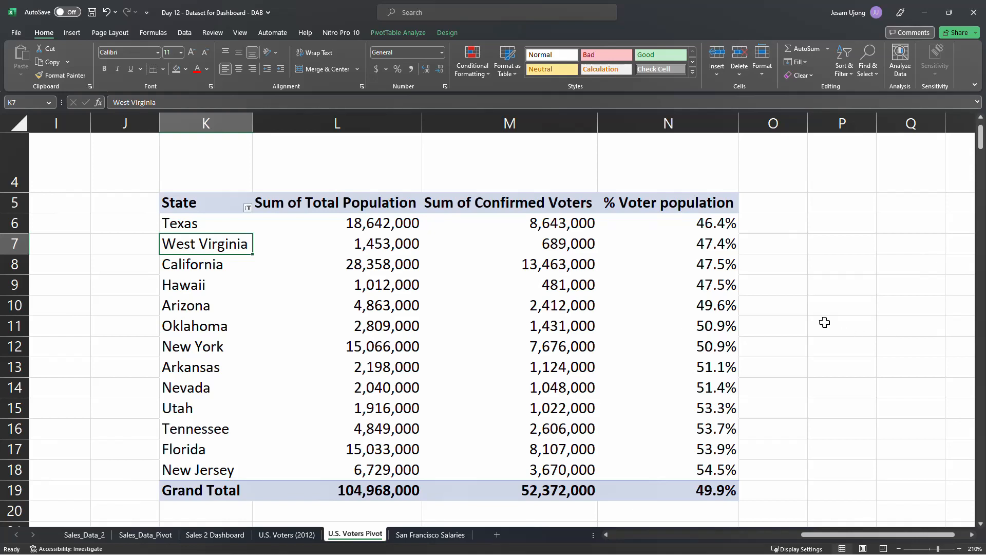
pyautogui.moveTo(701, 224)
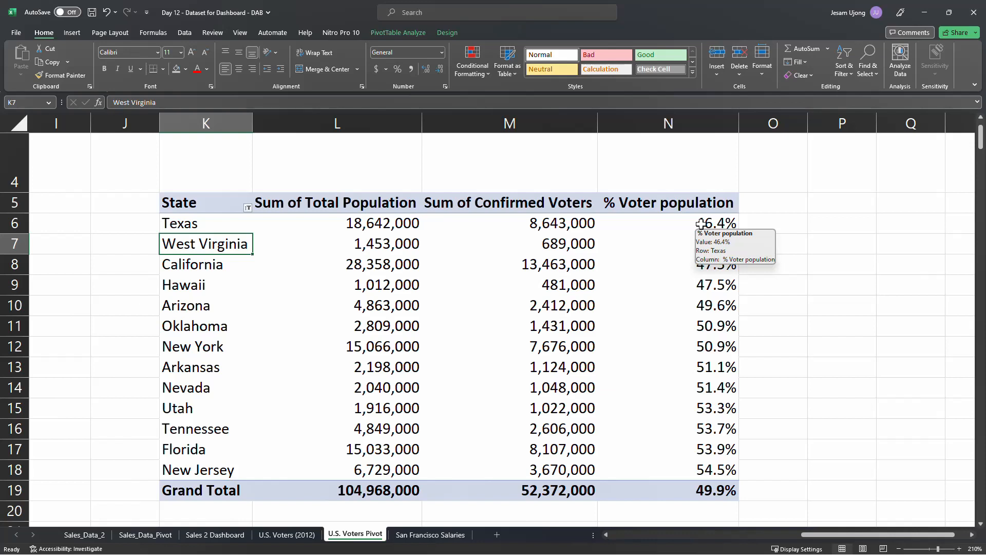
pyautogui.moveTo(701, 224); pyautogui.dragTo(699, 485)
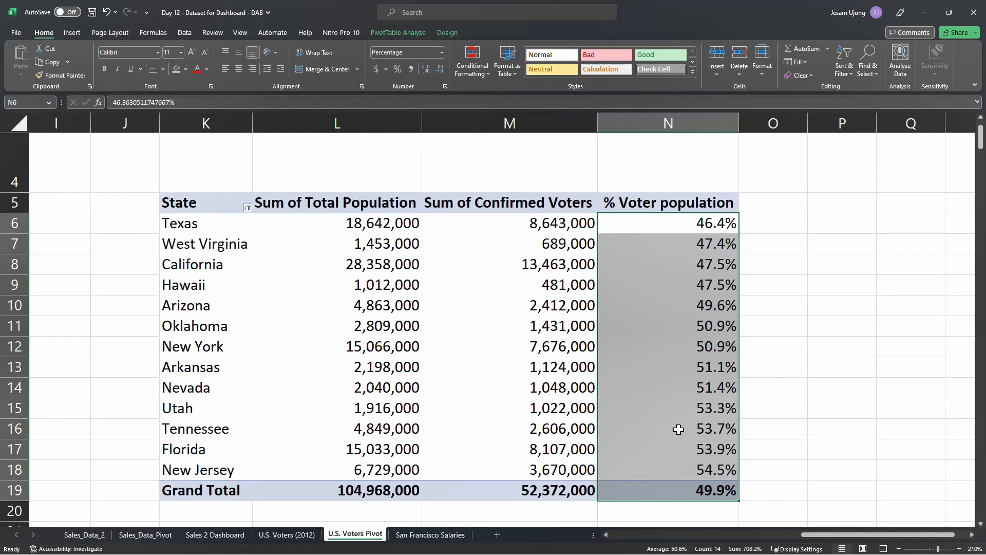
pyautogui.click(461, 333)
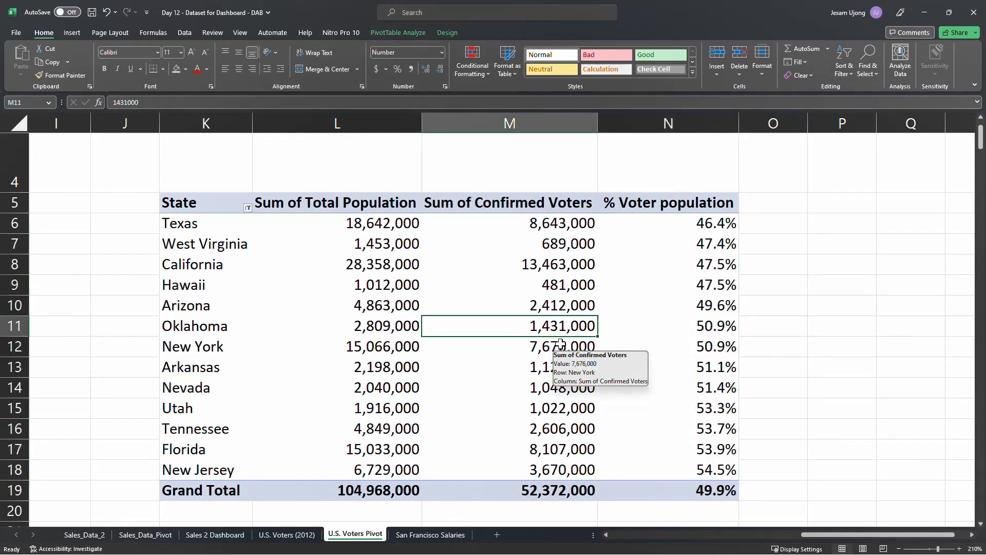
pyautogui.click(707, 226)
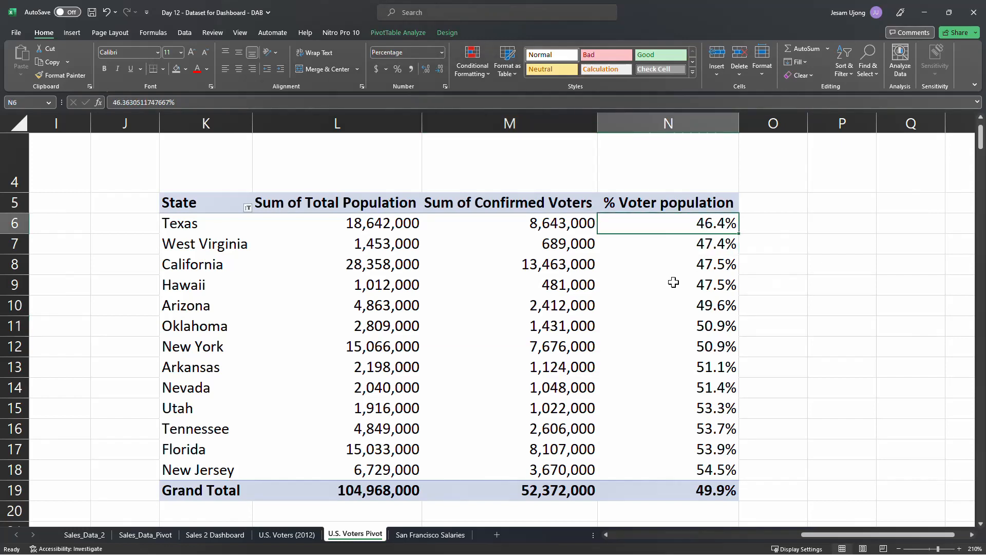
pyautogui.click(645, 308)
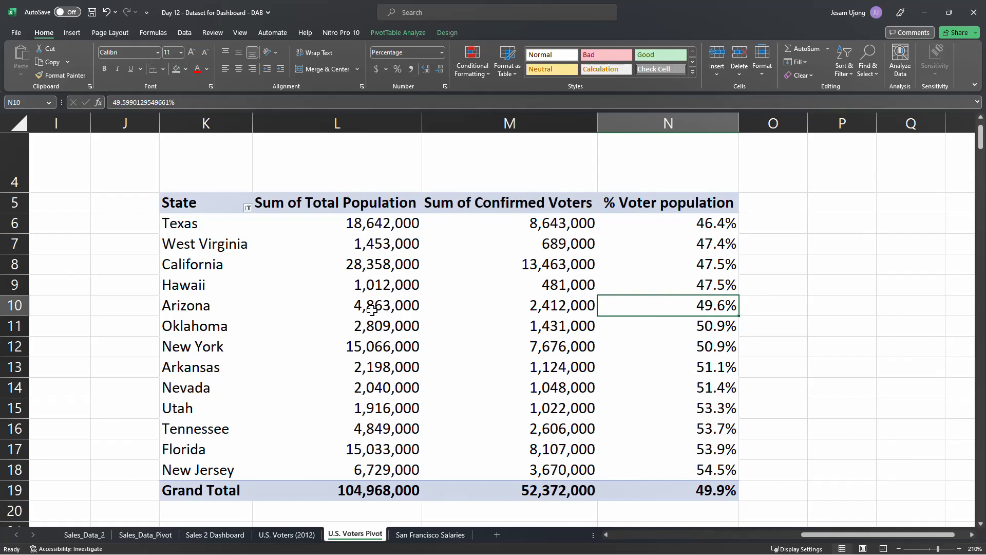
pyautogui.moveTo(372, 310)
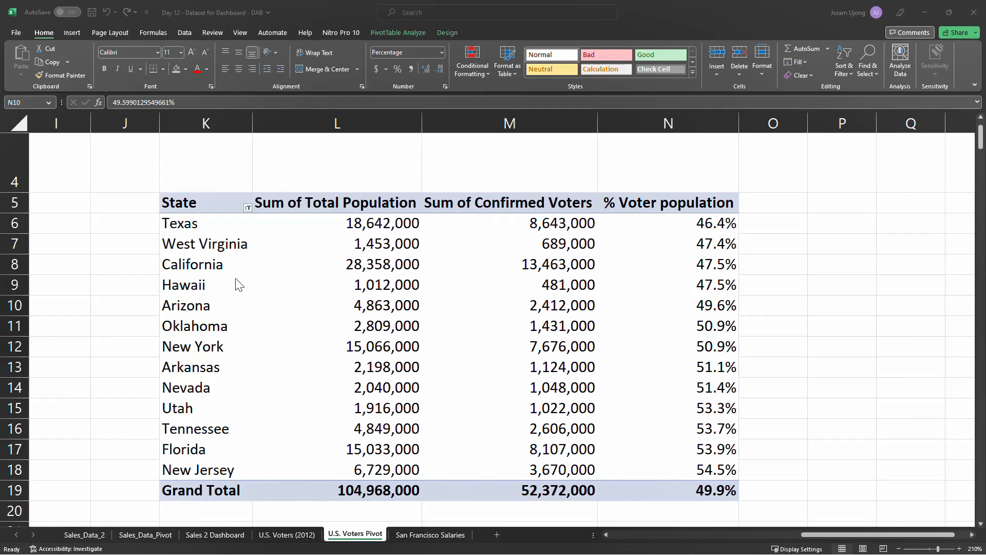
# Clear the value filter from the State field of the voters pivot table so all states are listed.
pyautogui.click(200, 223)
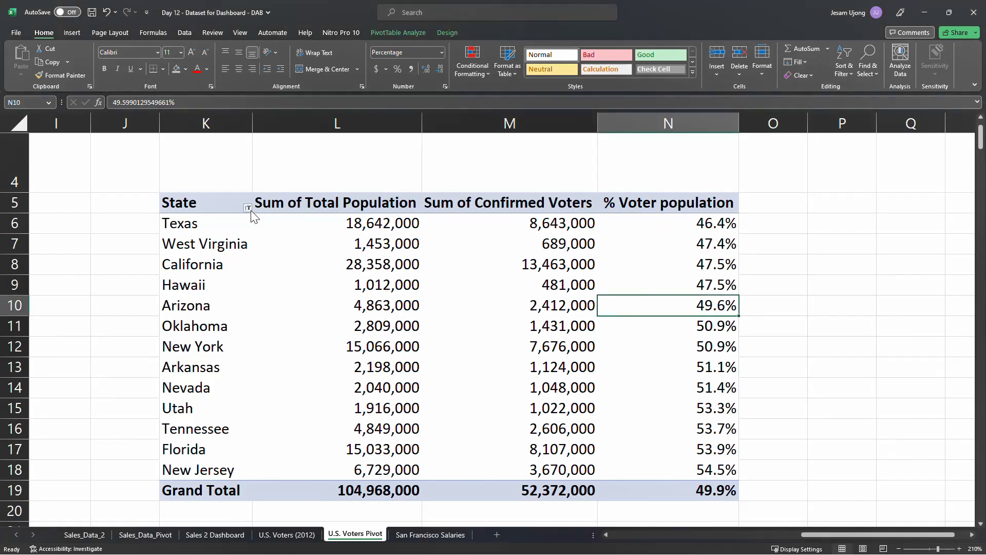
pyautogui.click(247, 207)
pyautogui.click(167, 266)
pyautogui.click(239, 254)
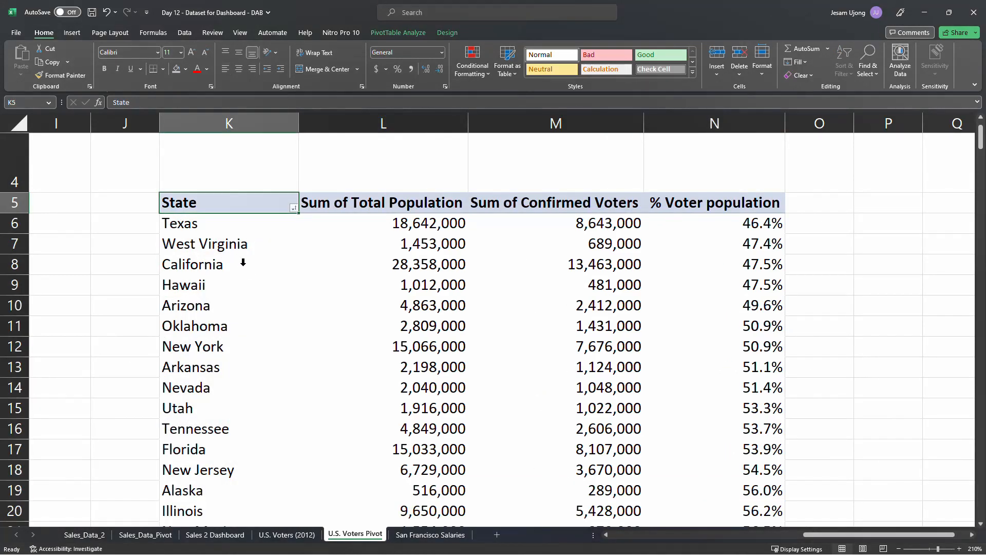
pyautogui.click(242, 250)
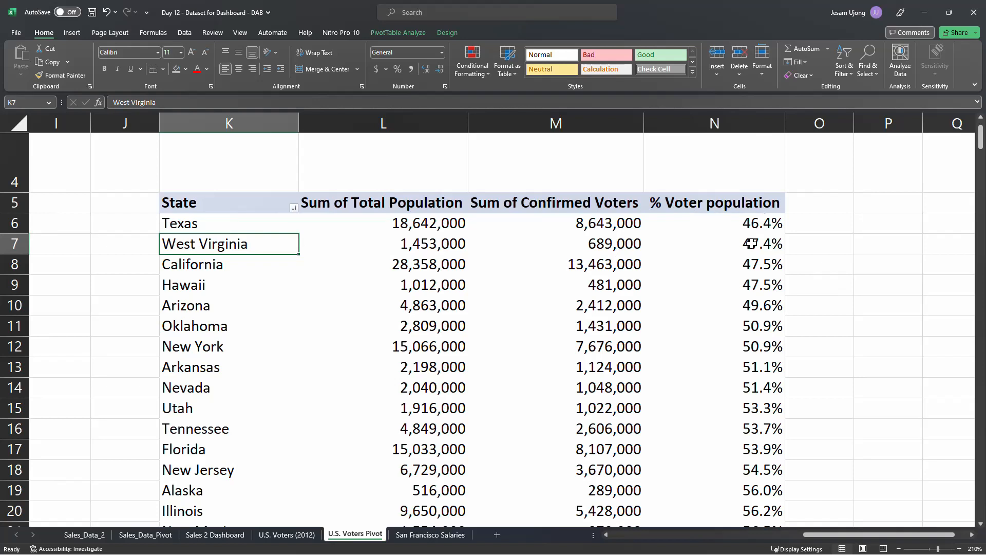
pyautogui.moveTo(751, 243)
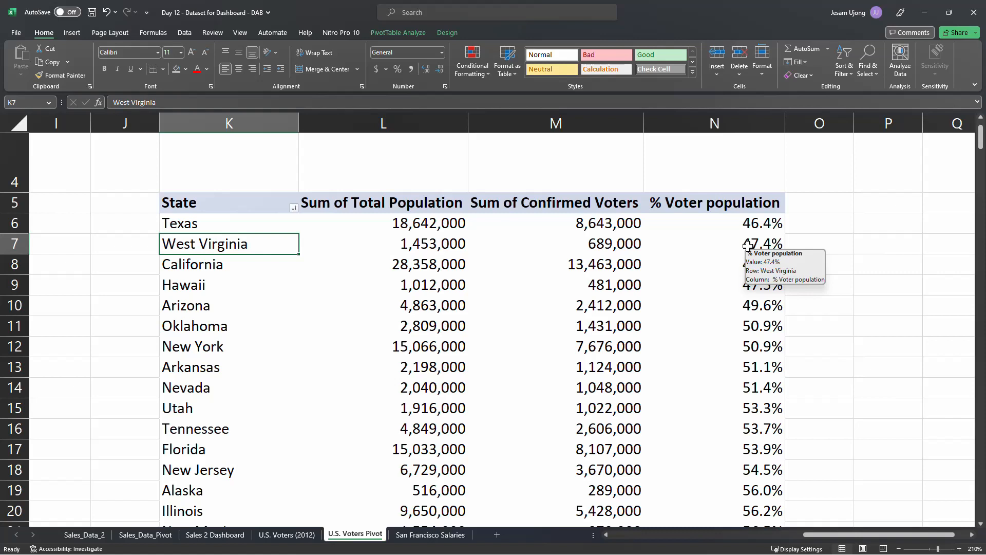
# Apply a value filter to the State field that keeps only states whose % Voter population is less than 55%.
pyautogui.click(211, 284)
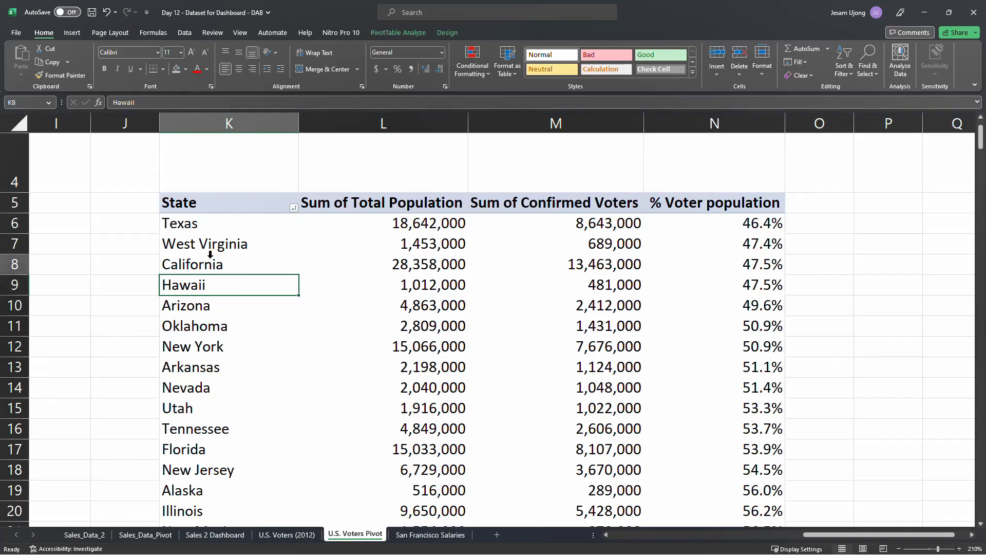
pyautogui.rightClick(214, 262)
pyautogui.moveTo(281, 345)
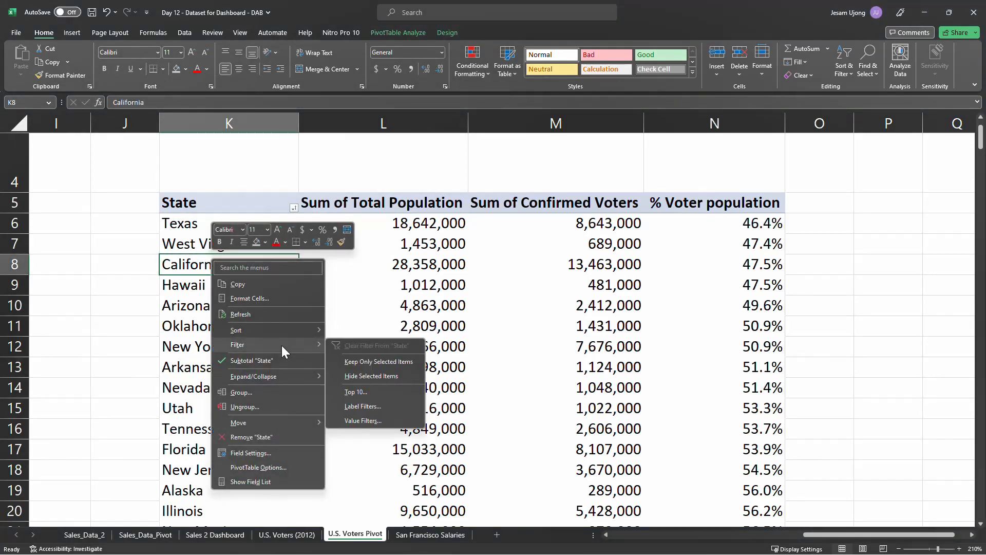
pyautogui.click(368, 421)
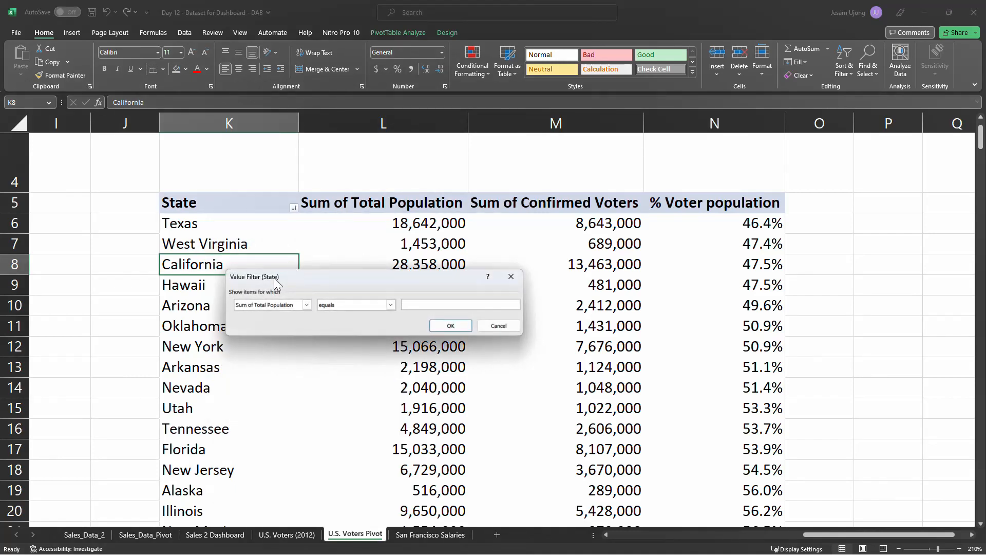
pyautogui.click(306, 305)
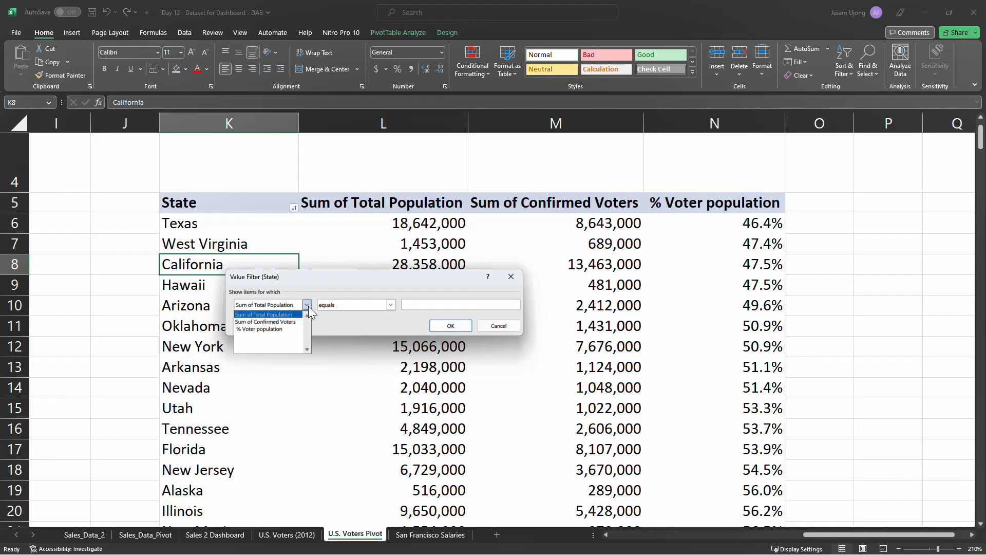
pyautogui.click(279, 329)
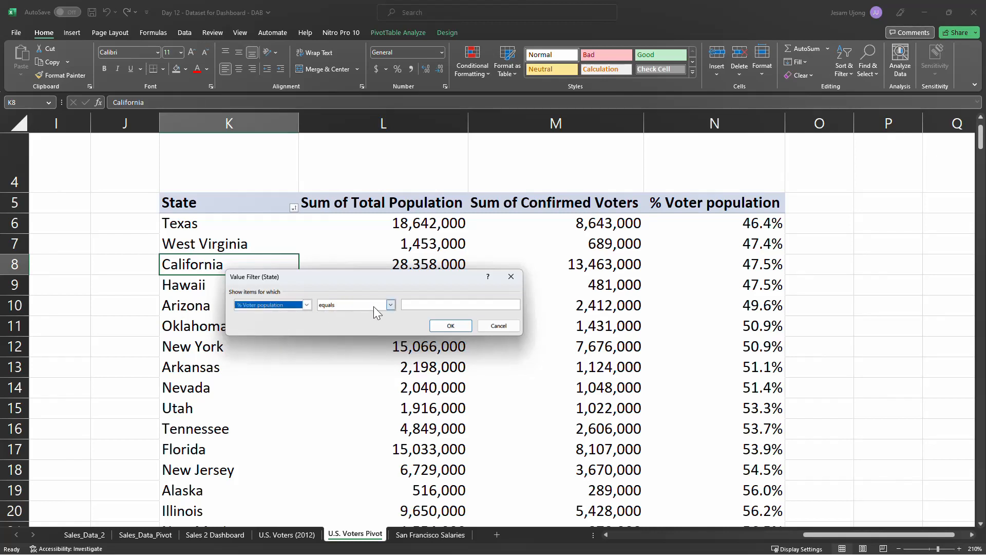
pyautogui.click(390, 305)
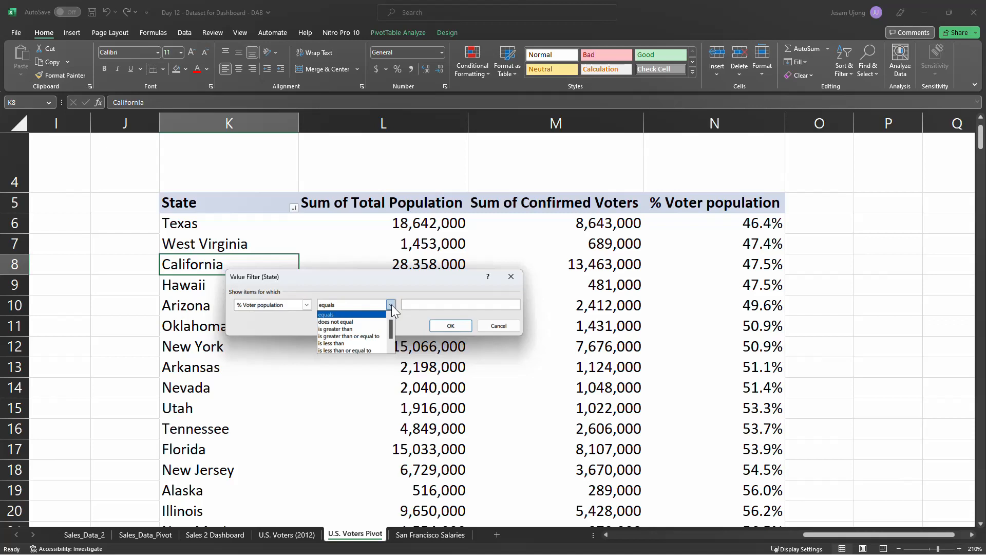
pyautogui.click(353, 343)
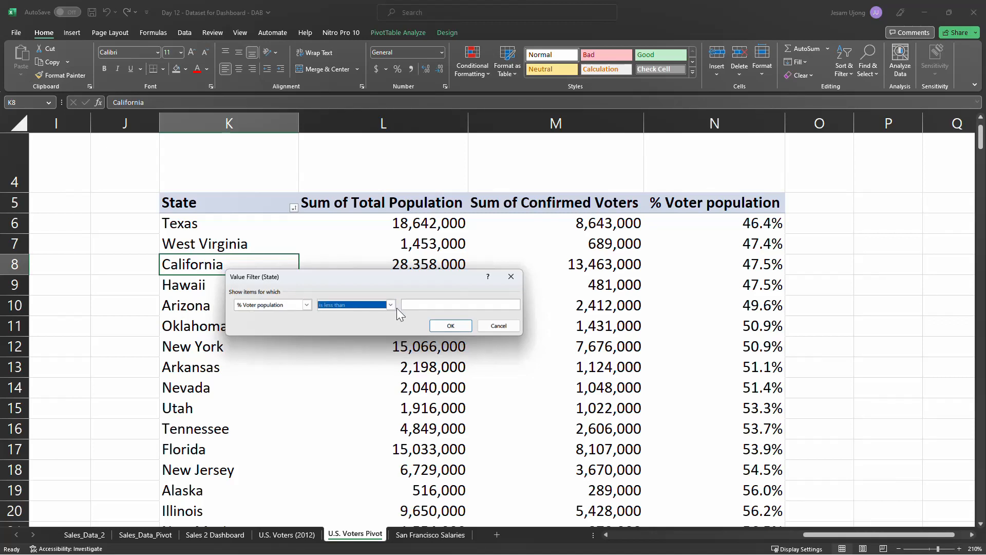
pyautogui.click(431, 305)
pyautogui.write('55%')
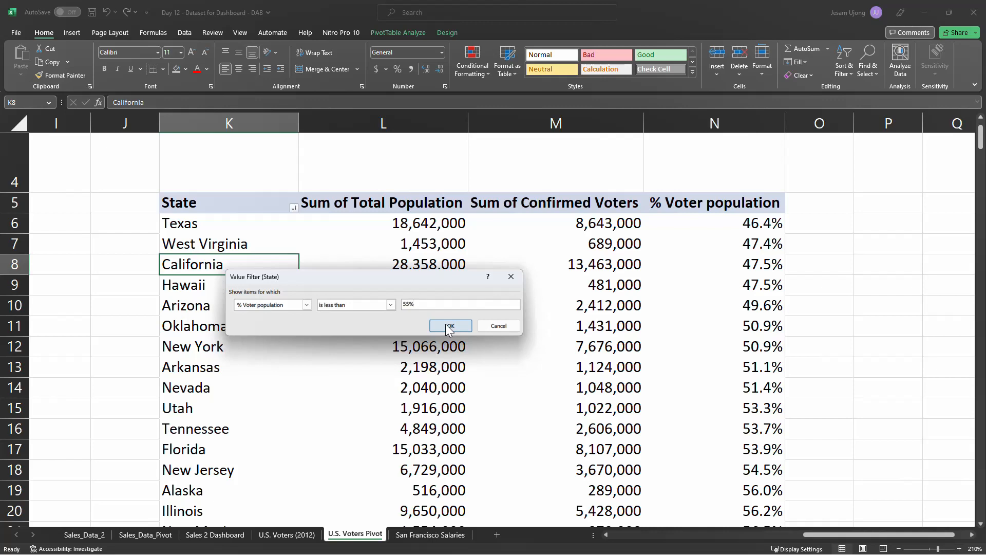
pyautogui.click(448, 326)
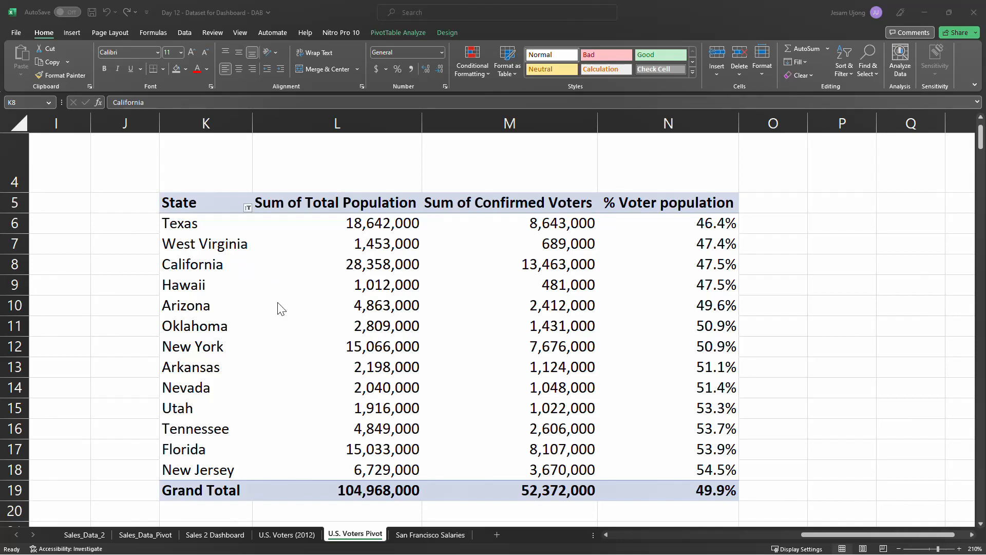
# Examine the State field's filter options and the % Voter population values of the filtered states.
pyautogui.click(311, 301)
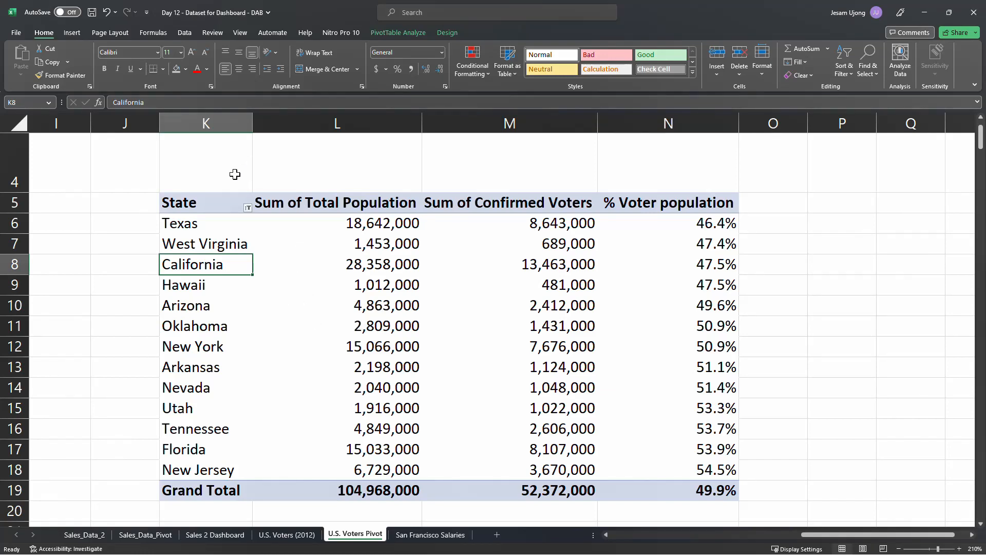
pyautogui.click(250, 208)
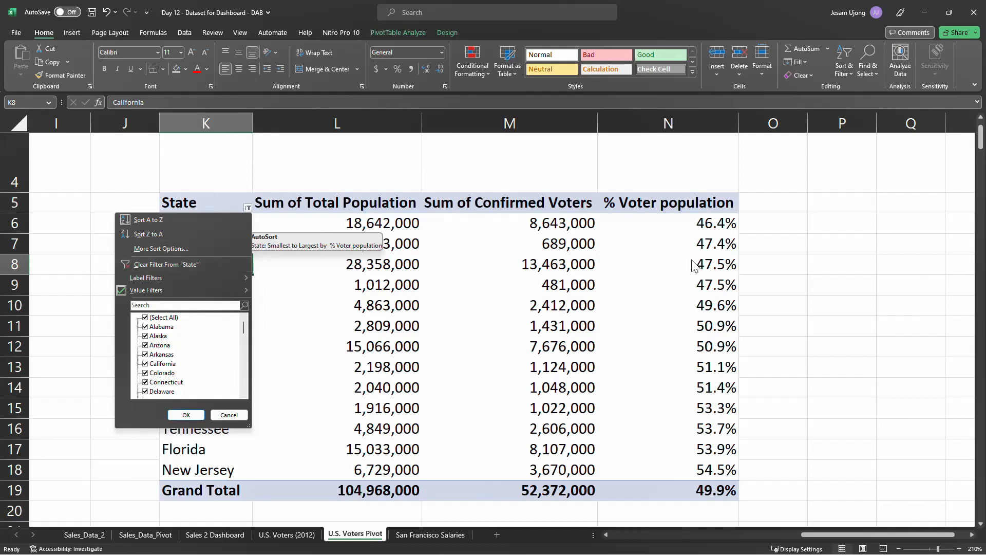
pyautogui.click(738, 263)
pyautogui.click(688, 225)
pyautogui.moveTo(687, 224)
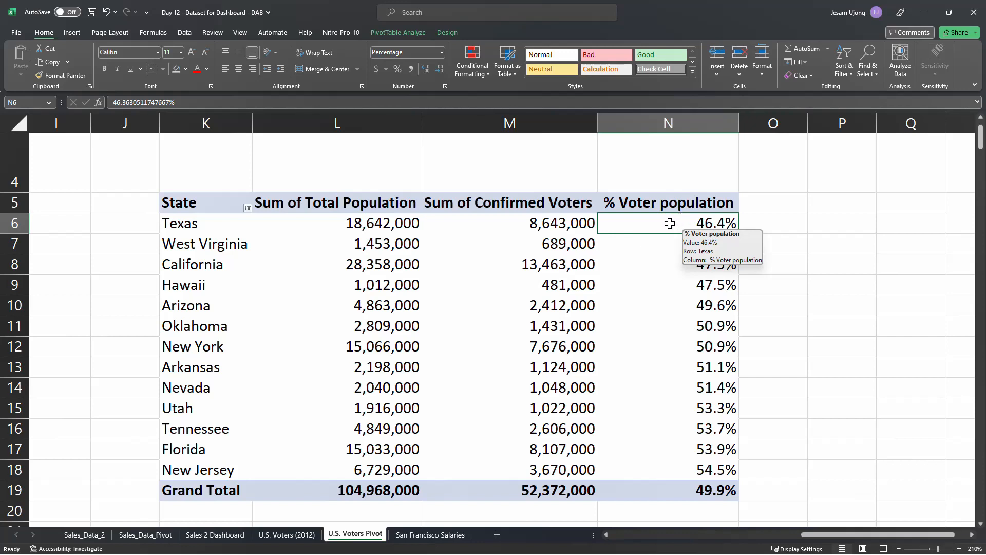
pyautogui.moveTo(667, 225); pyautogui.dragTo(697, 499)
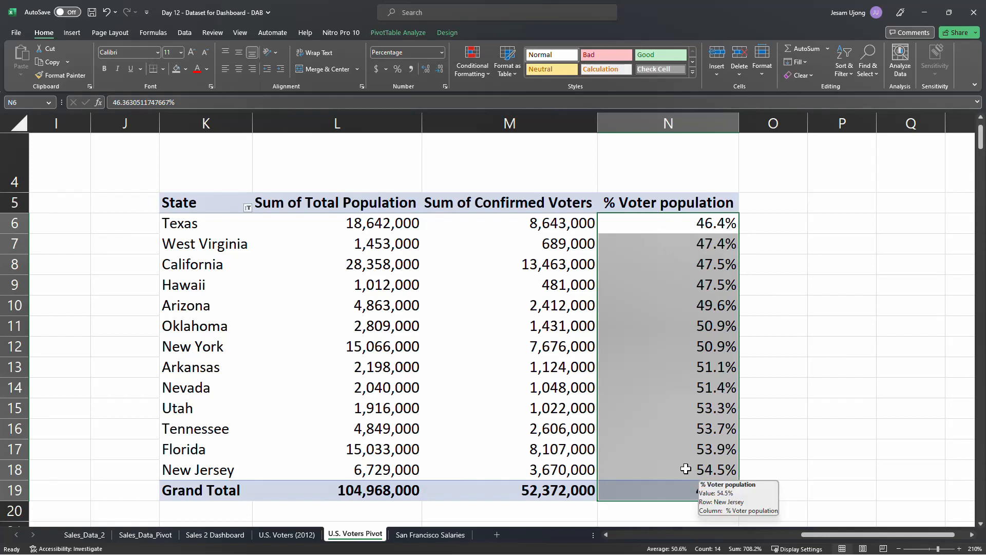
pyautogui.click(426, 70)
pyautogui.click(439, 70)
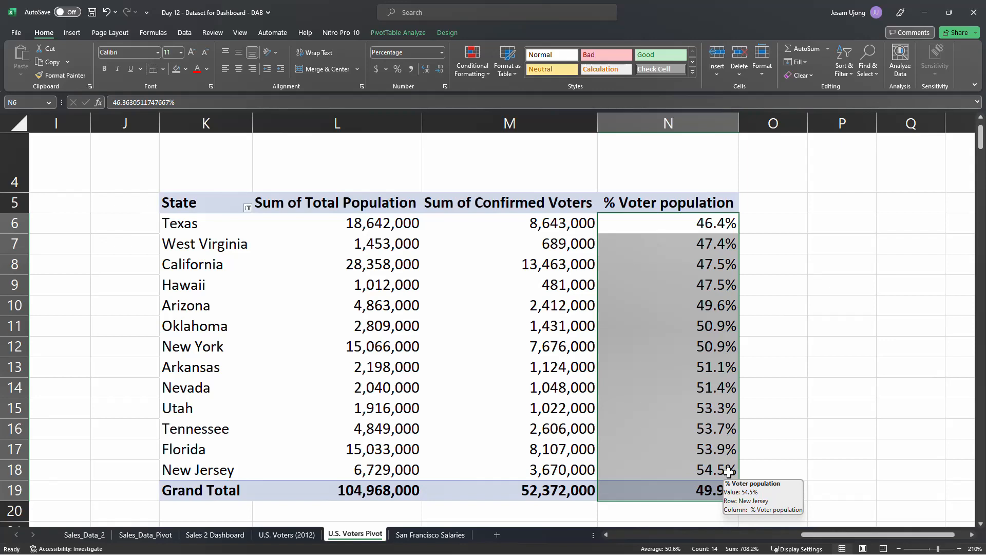
pyautogui.click(696, 332)
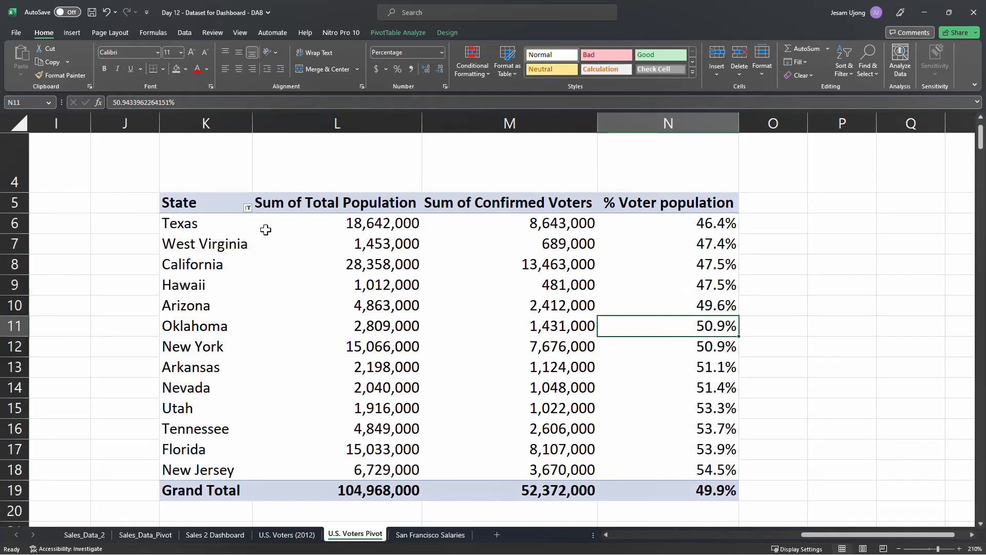
# Remove the filter from the State field again to bring back the full list of states.
pyautogui.click(248, 208)
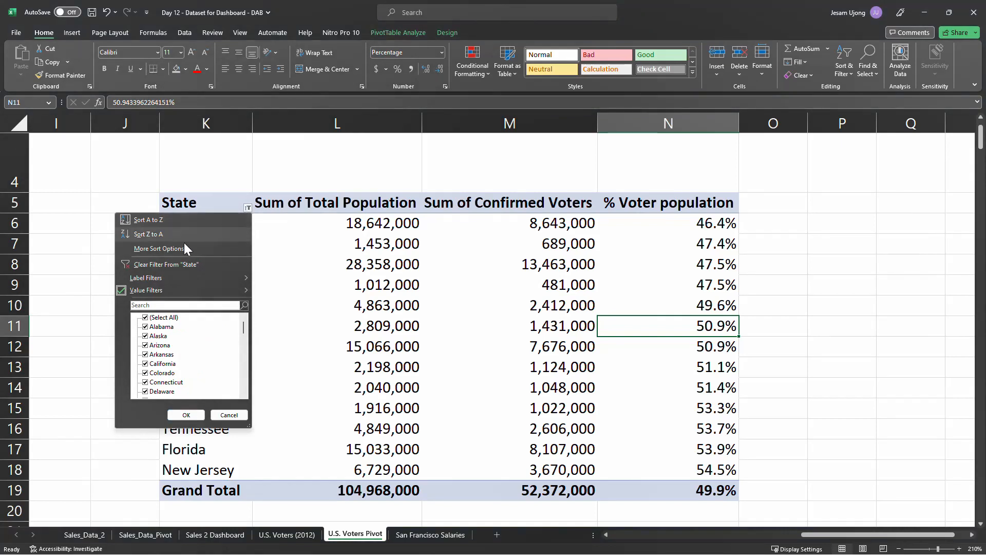
pyautogui.click(187, 264)
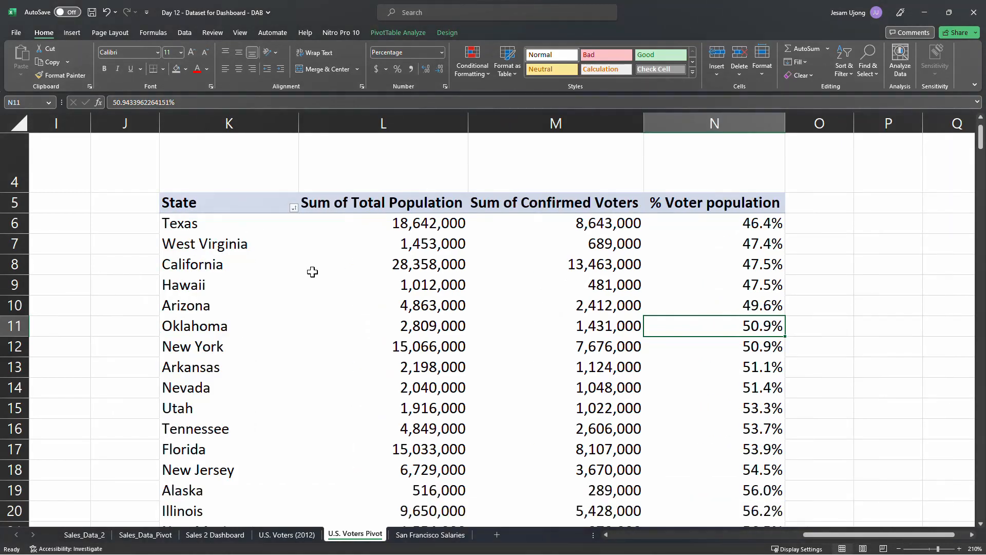
# Start a value filter on the State field of the pivot table, based on % Voter population.
pyautogui.click(295, 276)
pyautogui.click(271, 254)
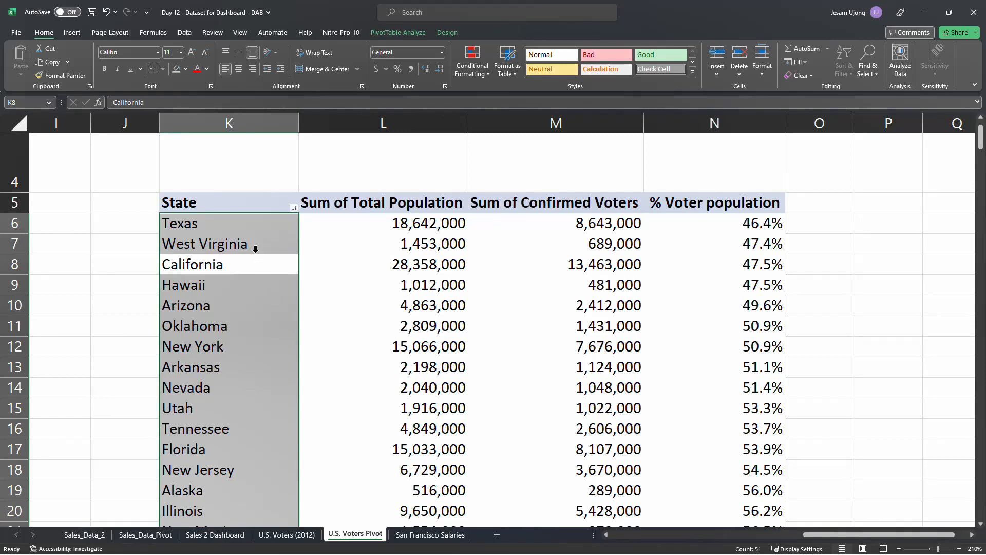
pyautogui.rightClick(217, 267)
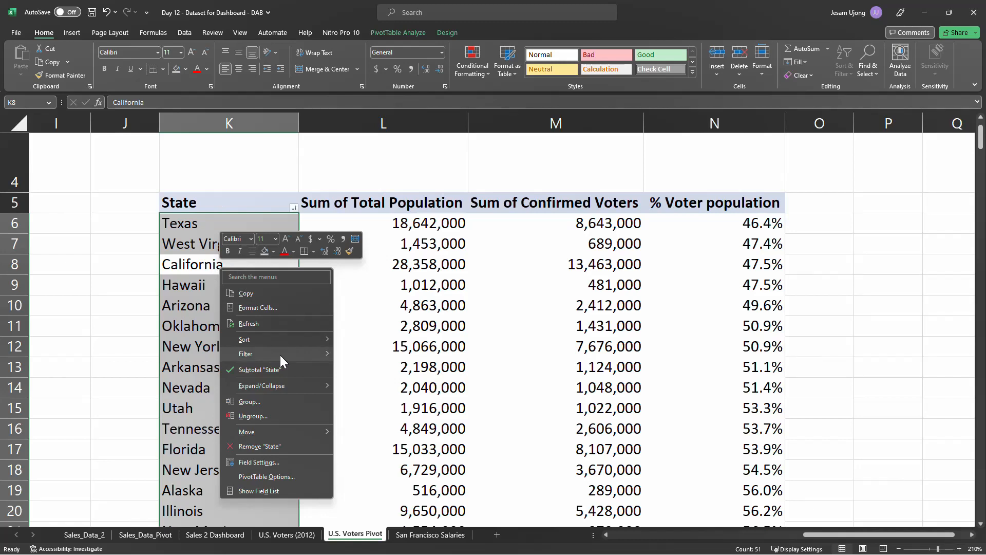
pyautogui.moveTo(280, 356)
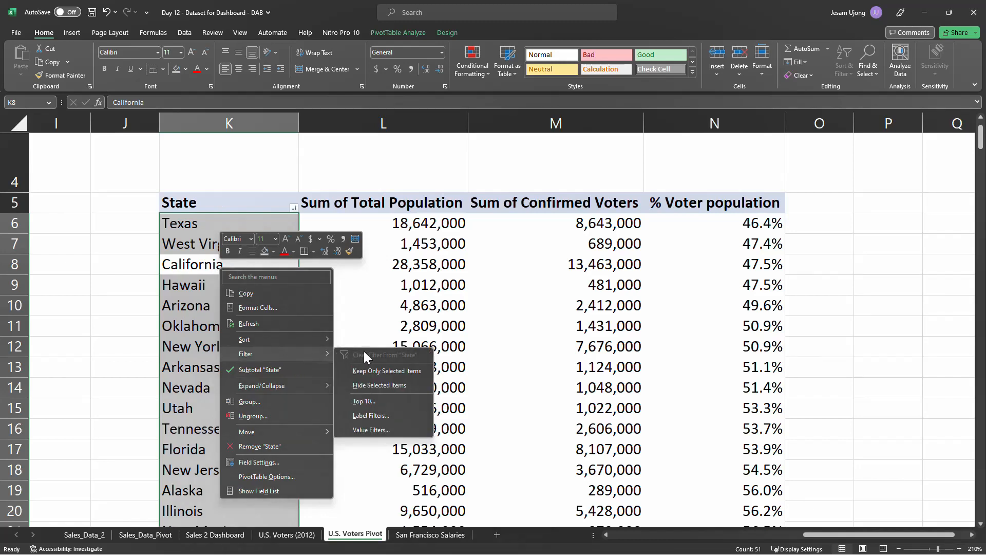
pyautogui.click(386, 430)
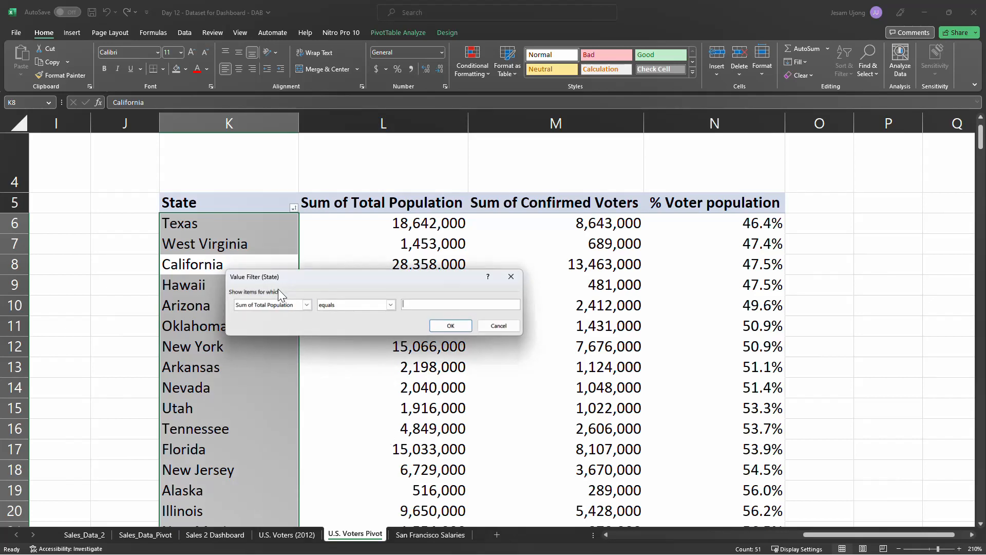
pyautogui.click(307, 305)
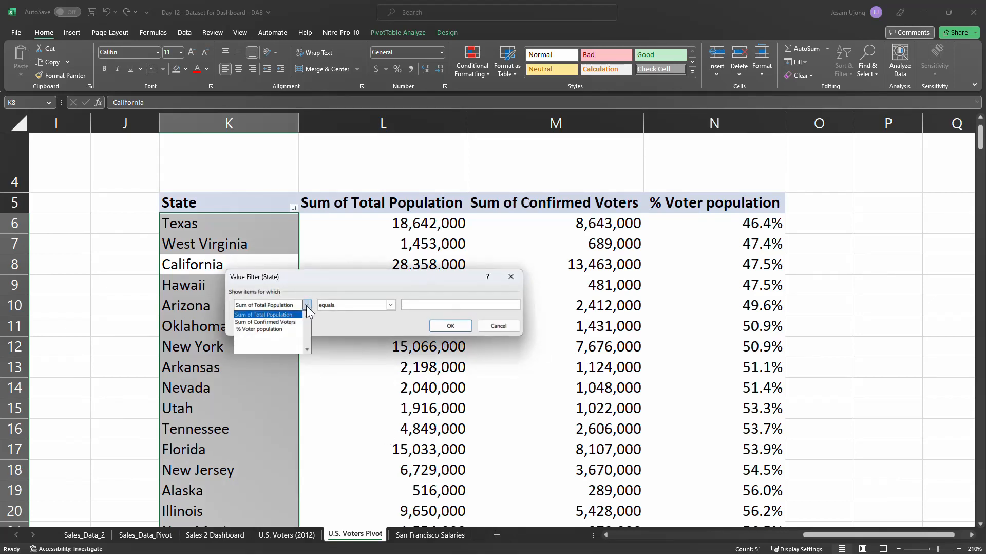
pyautogui.click(264, 329)
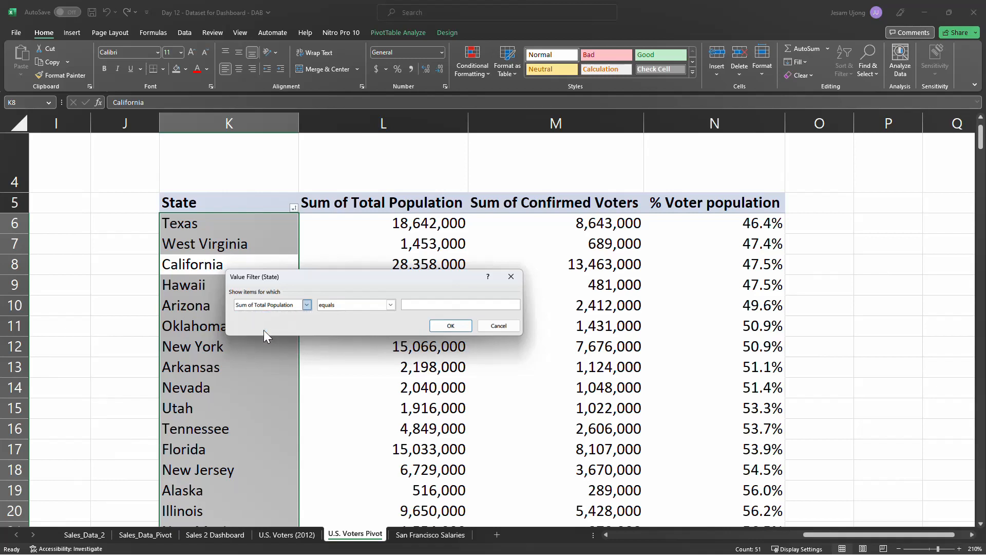
# Set the value filter's condition to is less than 55% and apply it to the states.
pyautogui.click(390, 305)
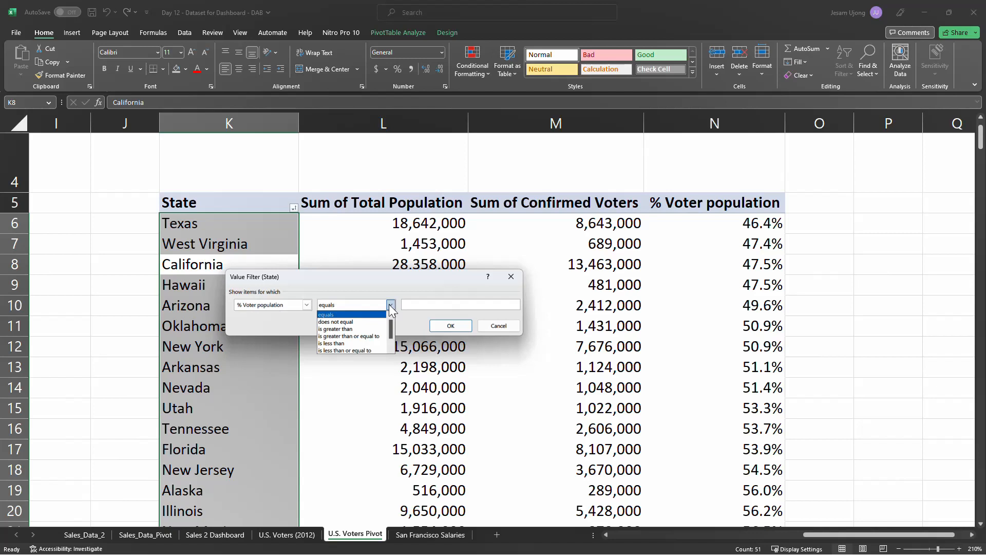
pyautogui.click(366, 341)
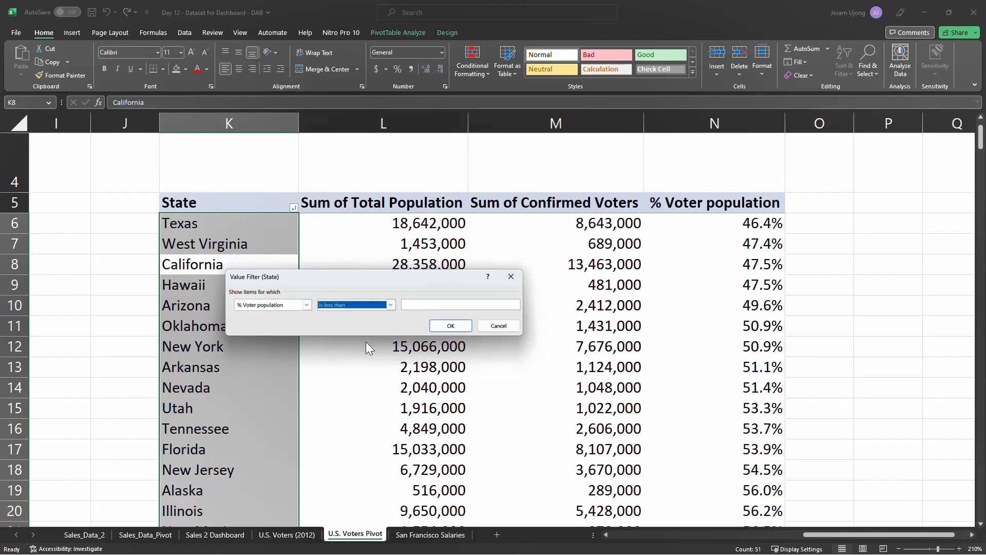
pyautogui.click(391, 305)
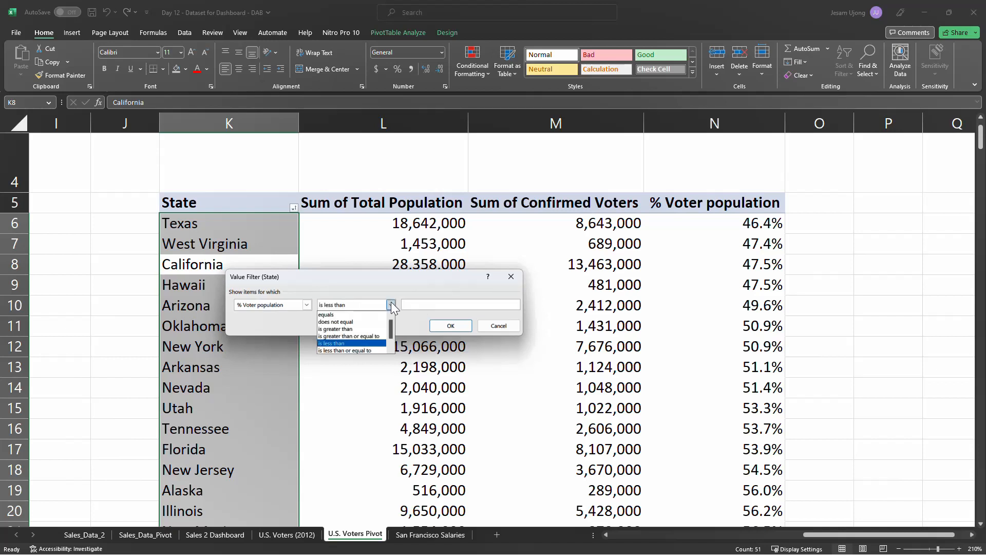
pyautogui.click(351, 343)
pyautogui.click(421, 304)
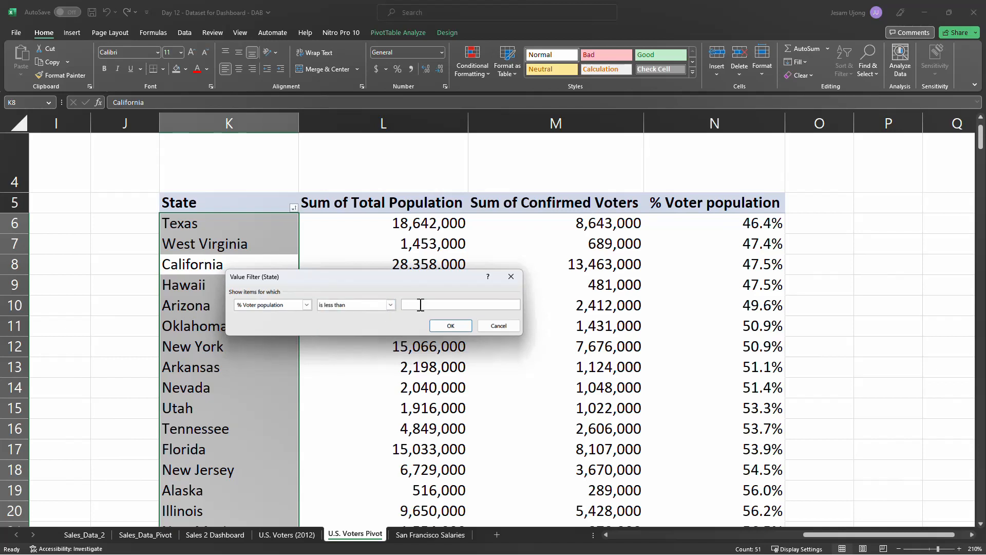
pyautogui.write('55%')
pyautogui.click(446, 329)
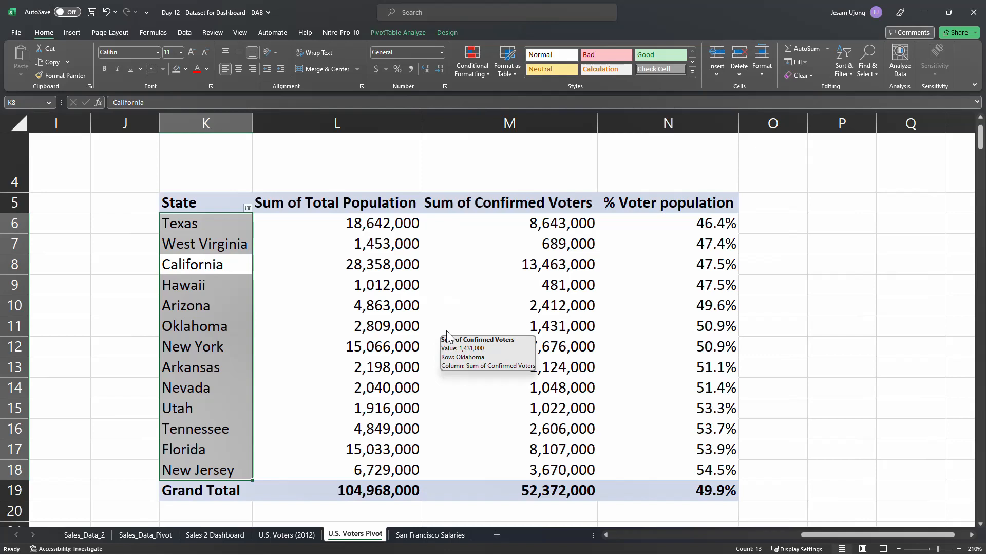
pyautogui.click(654, 265)
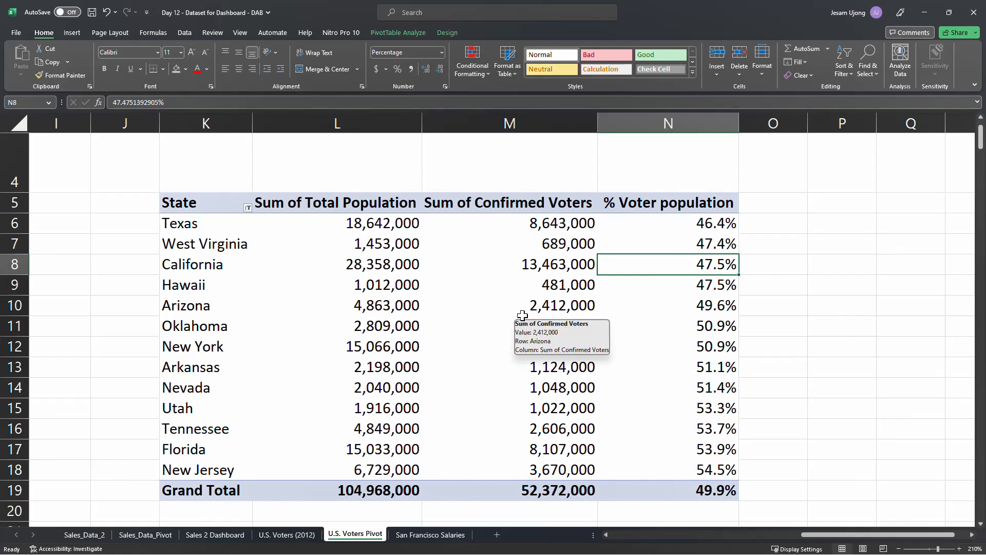
pyautogui.click(575, 322)
pyautogui.click(721, 286)
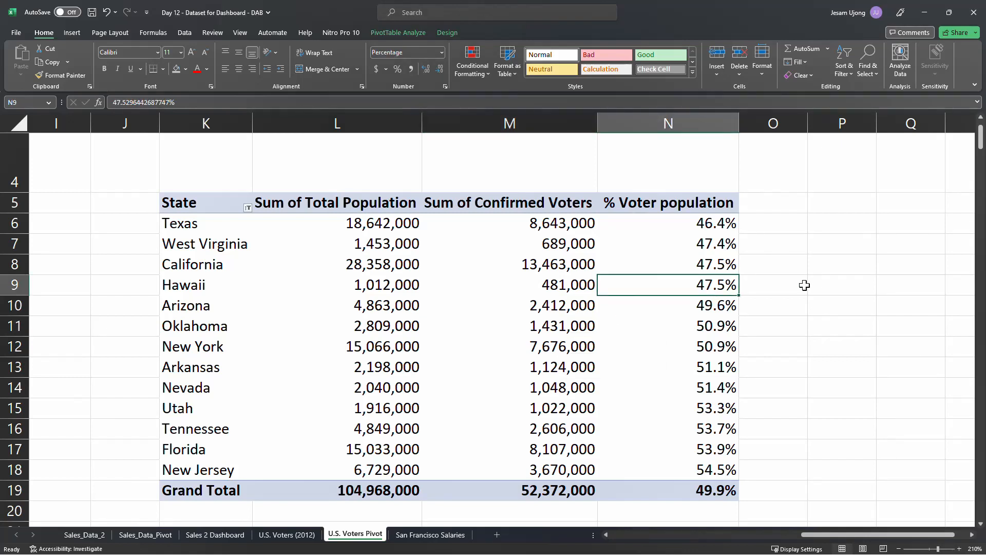
pyautogui.click(805, 285)
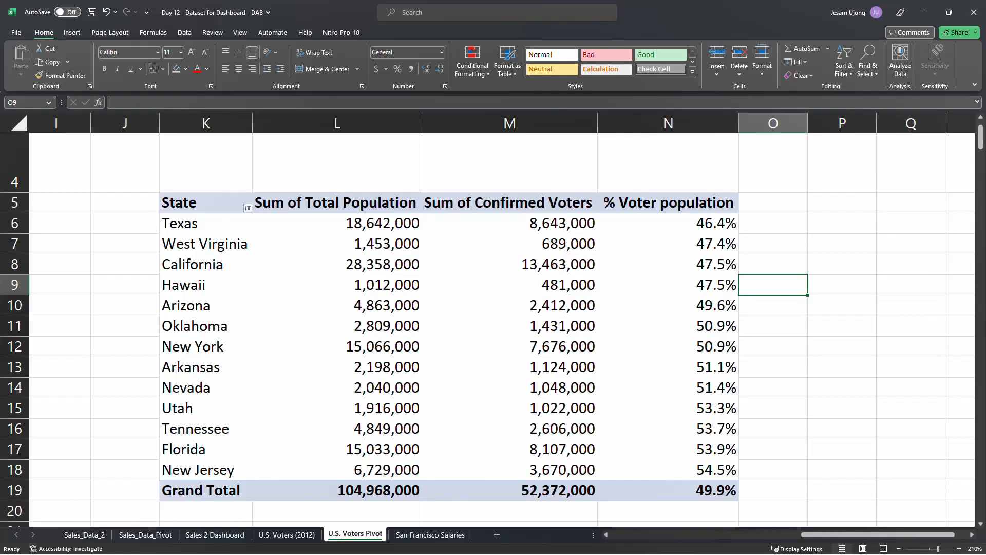
# Copy the question about California's confirmed voters over 65 years old in 2012 from the other window into cell F6.
pyautogui.hotkey('alt', 'Tab')
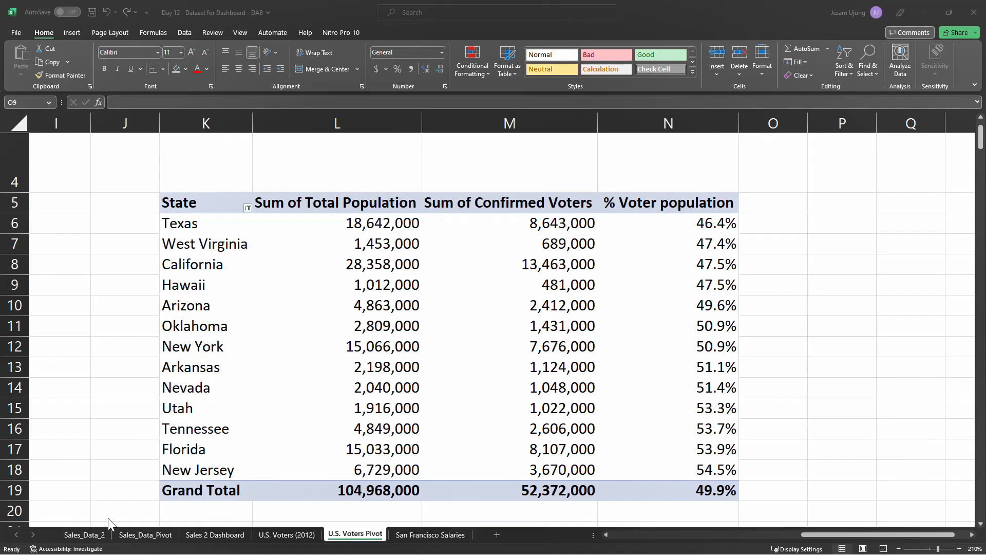
pyautogui.click(831, 534)
pyautogui.moveTo(836, 536); pyautogui.dragTo(690, 540)
pyautogui.click(411, 271)
pyautogui.click(336, 220)
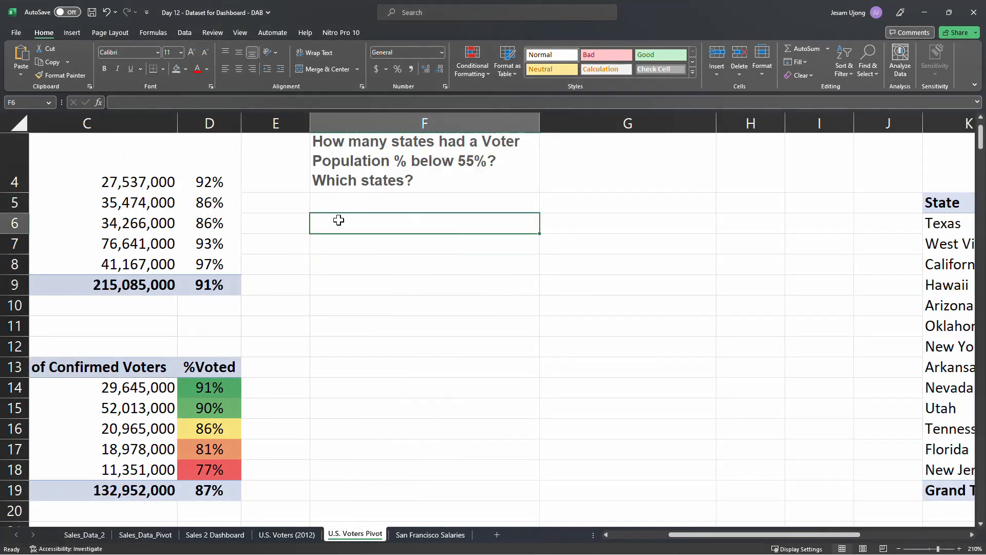
pyautogui.write('1.\tHow many confirmed voters in CA were over 65 years old in 2012? What percentage does that represent out of the total confirmed voters in CA? What percentage out of the confirmed voters in the entire country?')
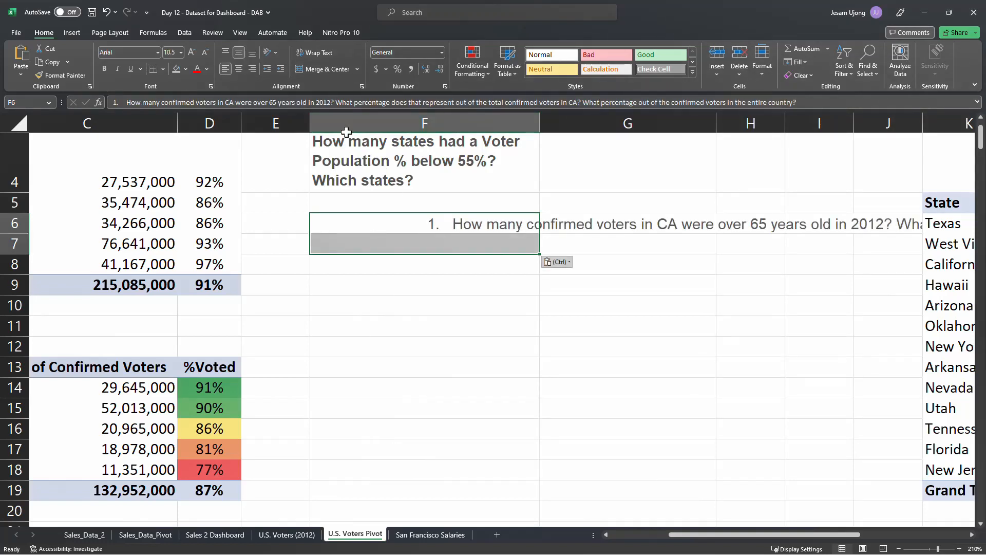
# Wrap the question text in cell F6 and widen column F to give it more room.
pyautogui.click(390, 231)
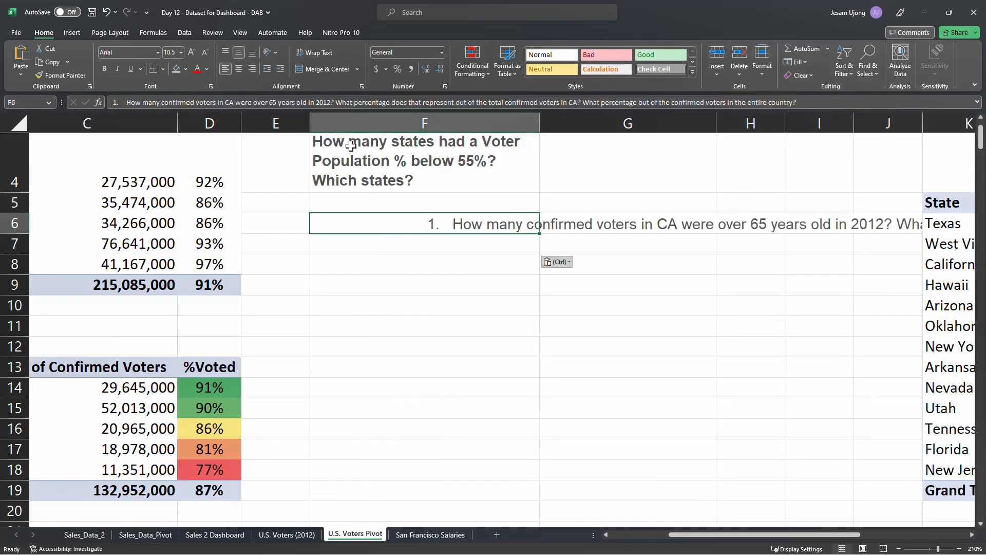
pyautogui.click(311, 53)
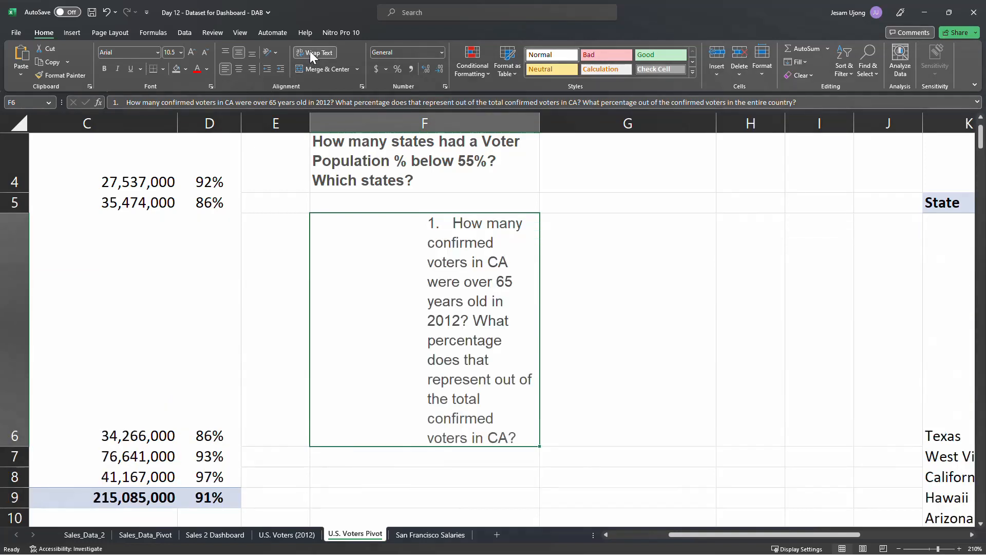
pyautogui.moveTo(555, 119); pyautogui.dragTo(635, 119)
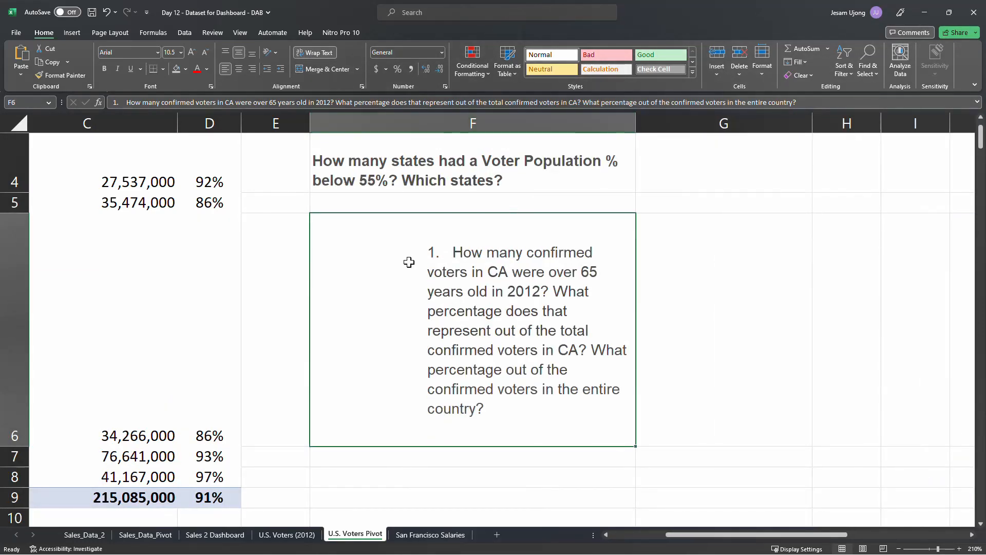
# Remove the leading "1." numbering and its gap from the question in cell F6.
pyautogui.doubleClick(450, 250)
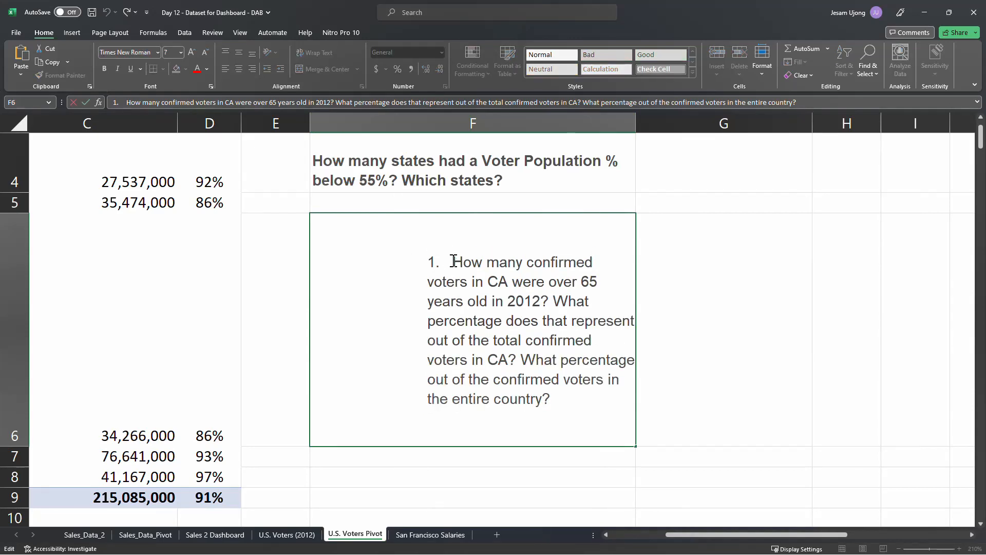
pyautogui.moveTo(451, 260); pyautogui.dragTo(393, 254)
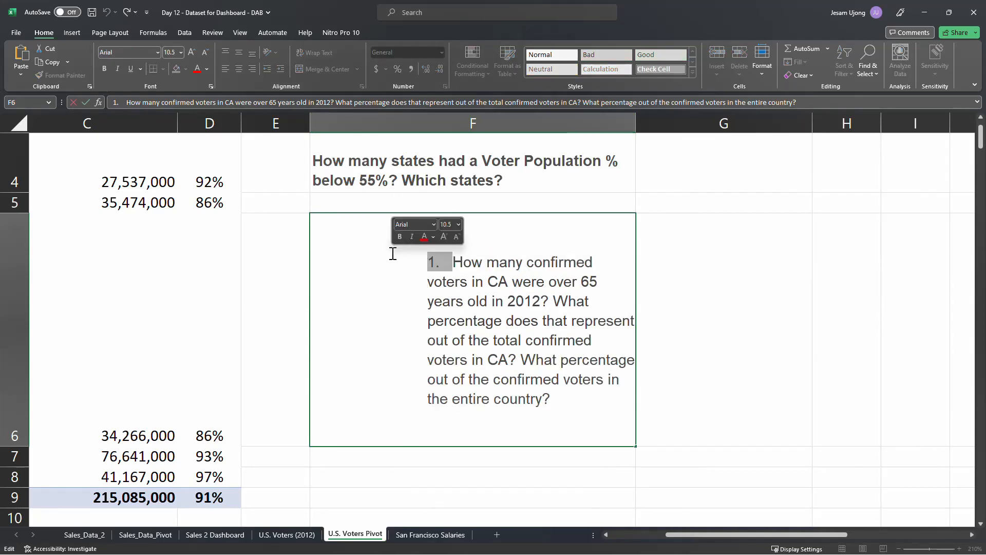
pyautogui.press('BackSpace')
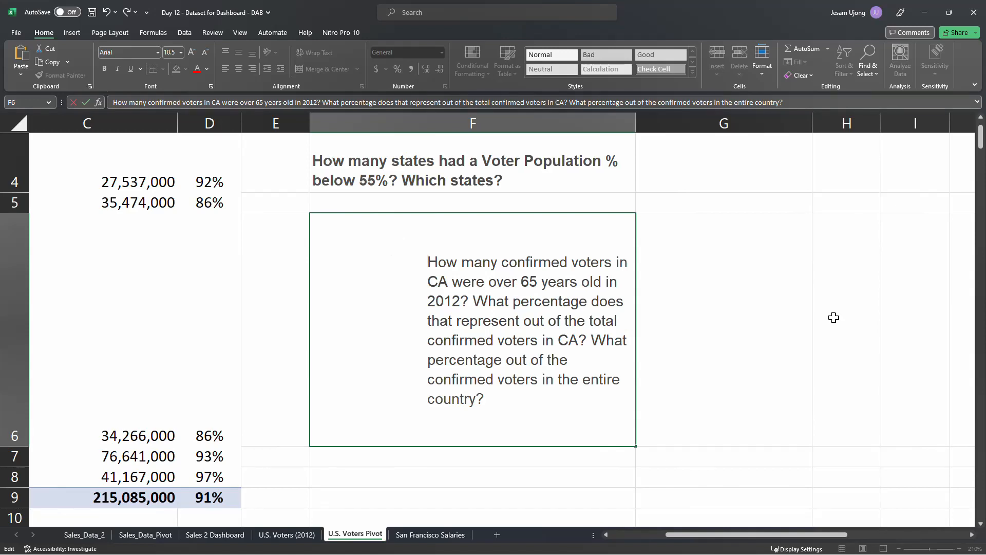
pyautogui.press('Return')
# Format the question in F6 without its indent, left-aligned, in bold and at font size 11.
pyautogui.click(578, 270)
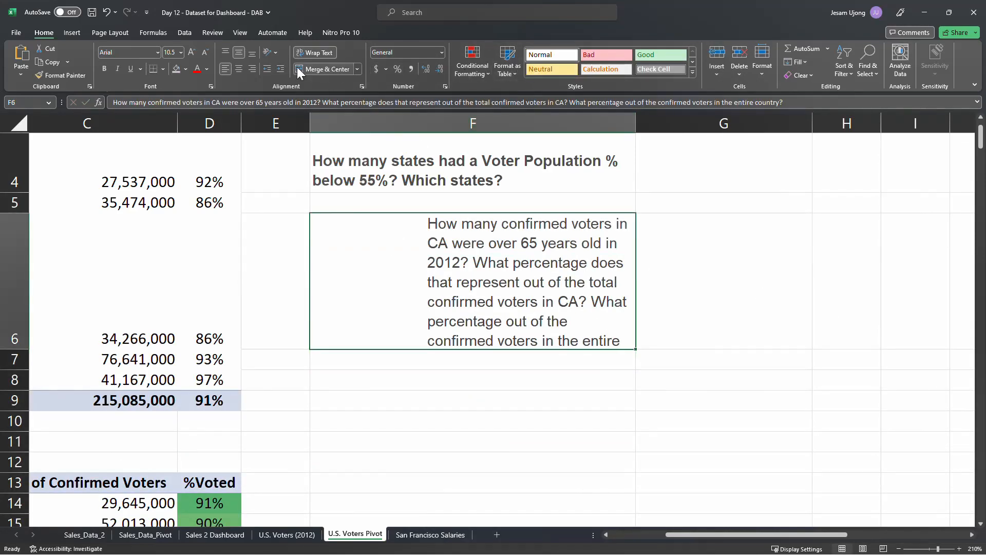
pyautogui.click(226, 69)
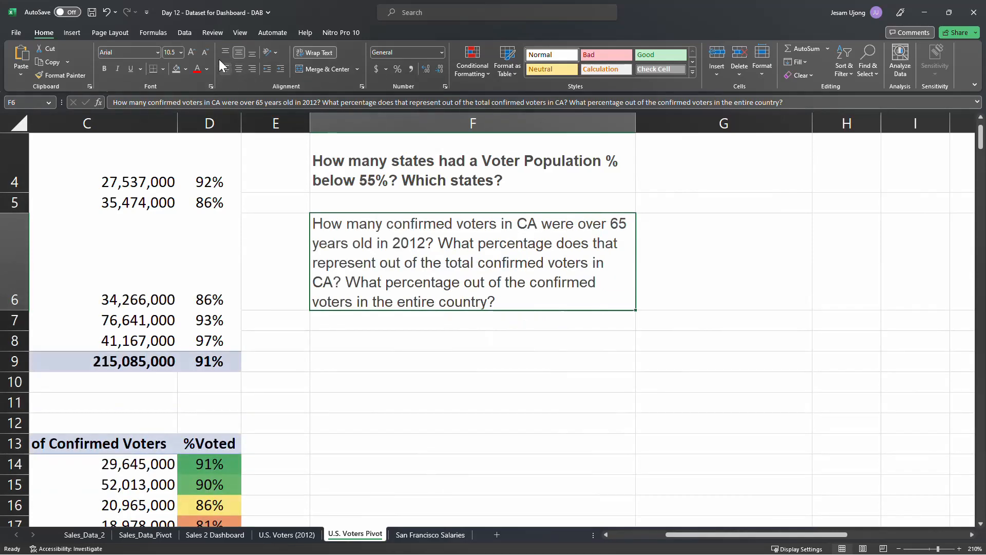
pyautogui.click(104, 69)
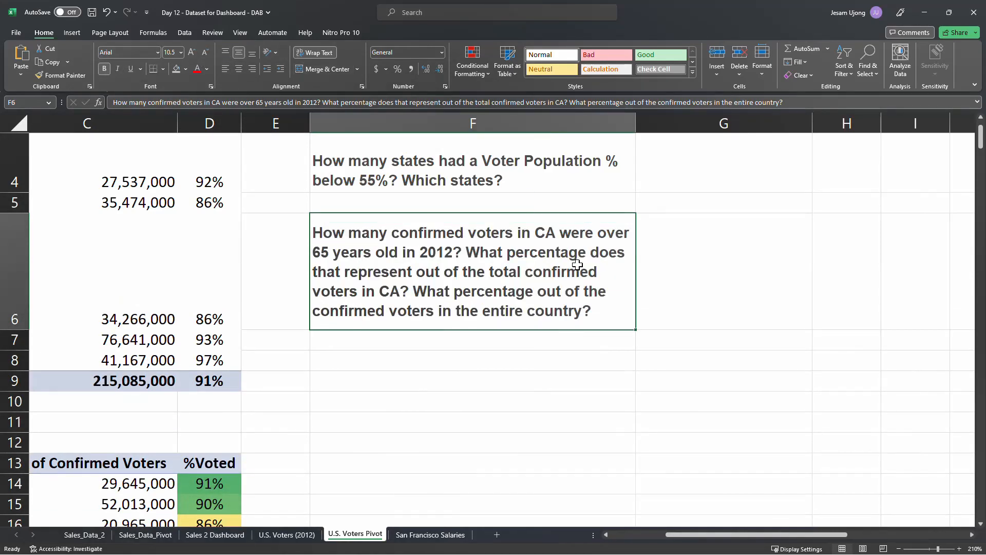
pyautogui.click(190, 54)
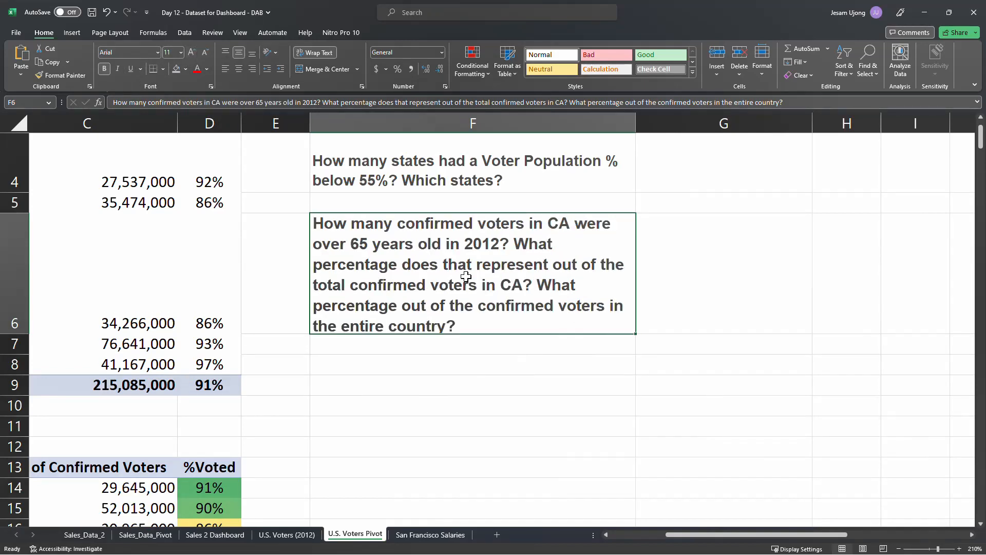
pyautogui.click(536, 382)
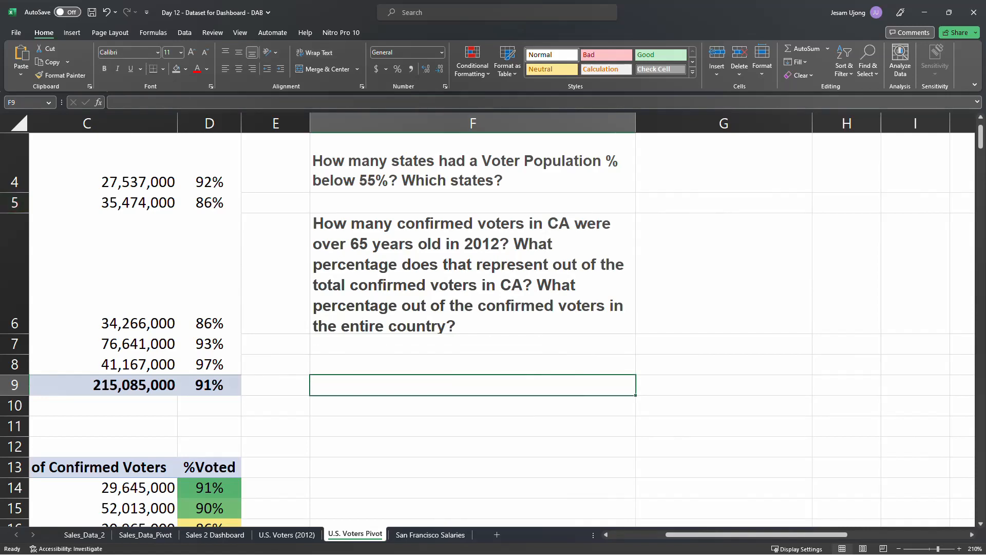
# Review the California rows on the U.S. Voters (2012) sheet and reread the question in F6 of U.S. Voters Pivot.
pyautogui.click(440, 250)
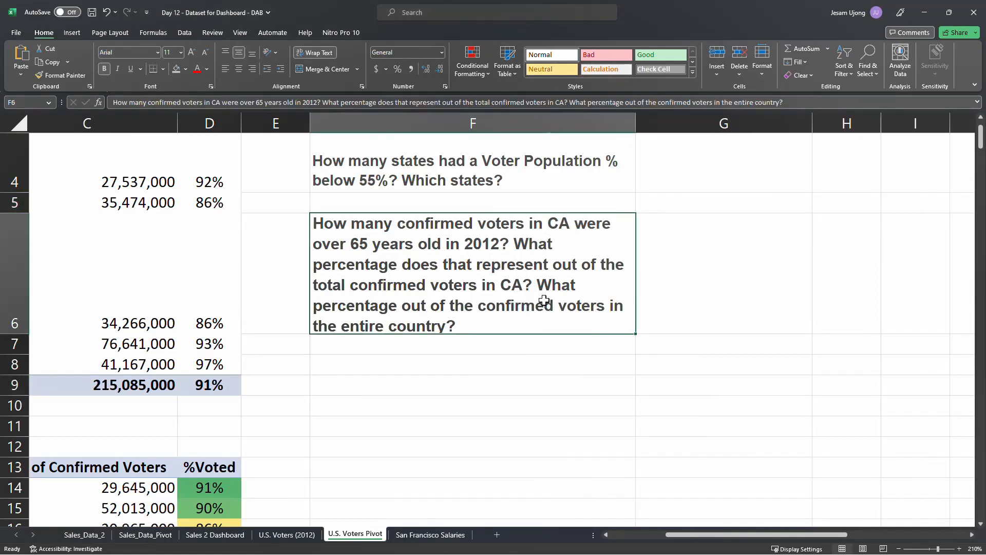
pyautogui.moveTo(711, 534); pyautogui.dragTo(669, 525)
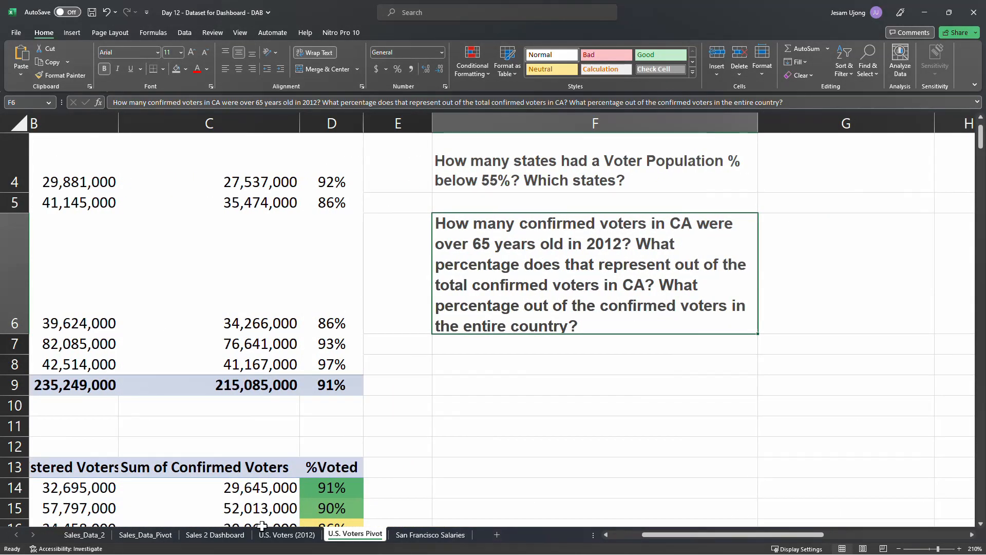
pyautogui.click(279, 534)
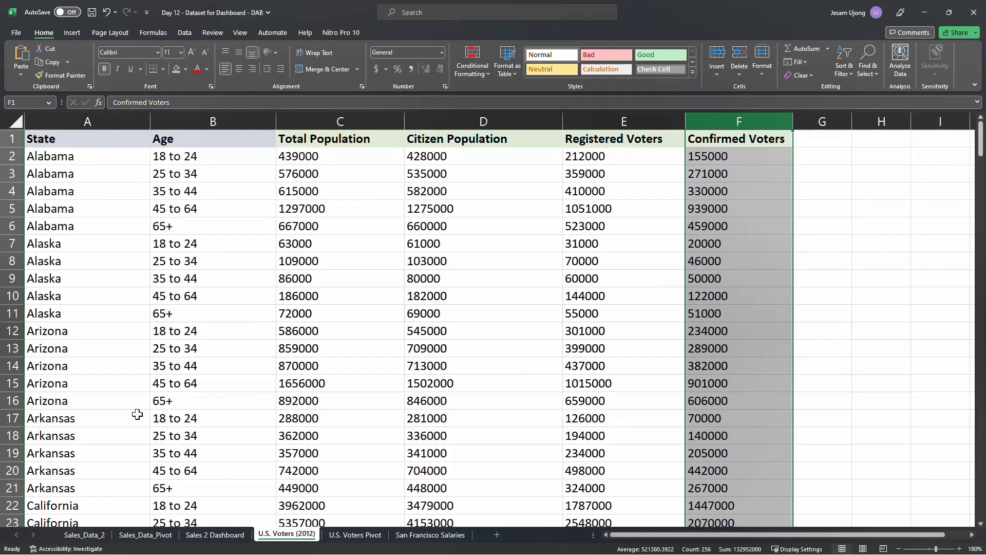
pyautogui.click(86, 508)
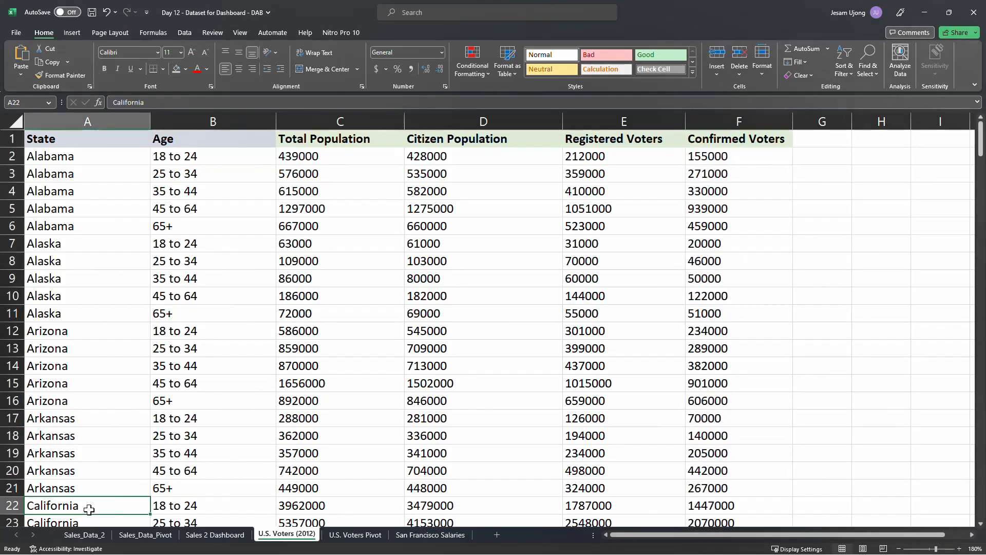
pyautogui.click(411, 534)
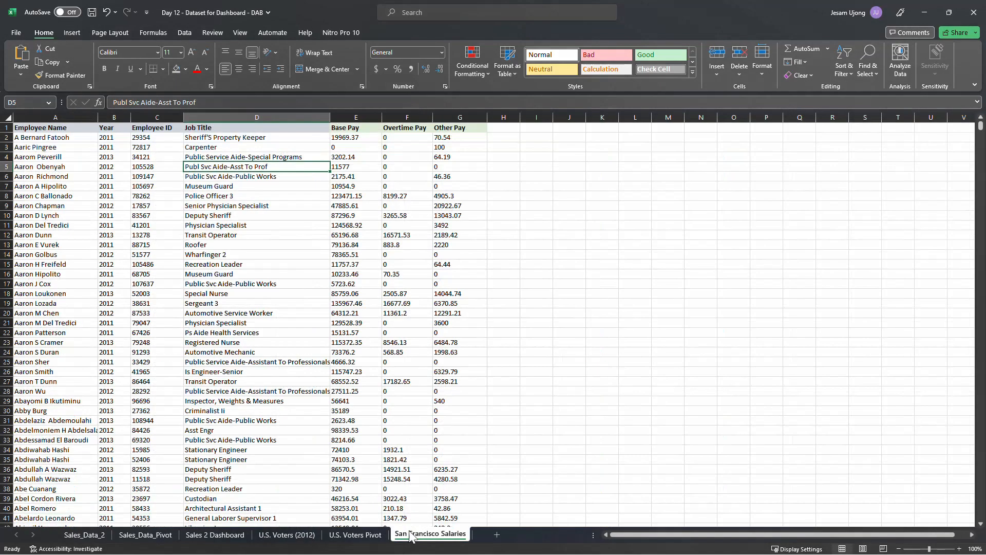
pyautogui.click(360, 534)
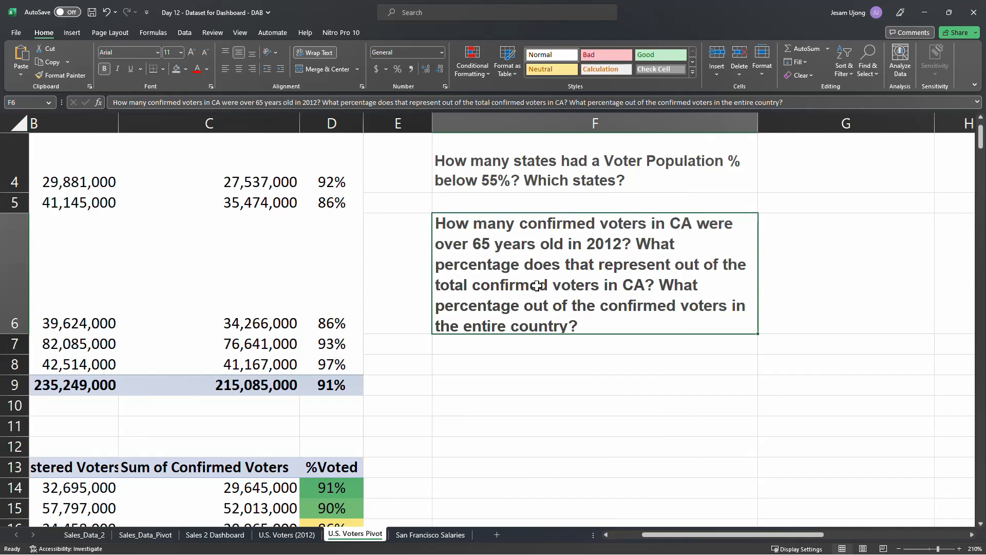
pyautogui.scroll(1, 537, 287)
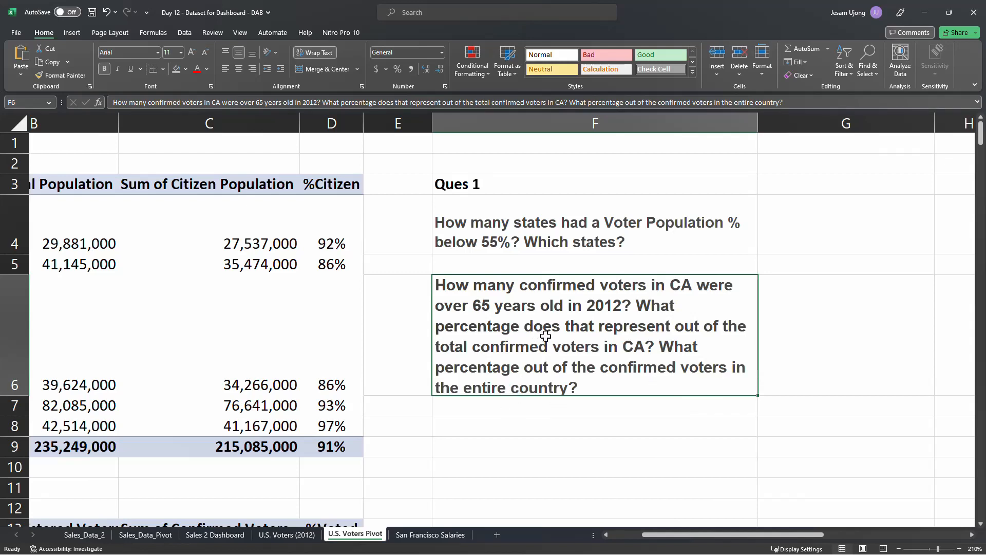
# Move the two percentage questions out of cell F6 into F8 and wrap the text there.
pyautogui.doubleClick(632, 310)
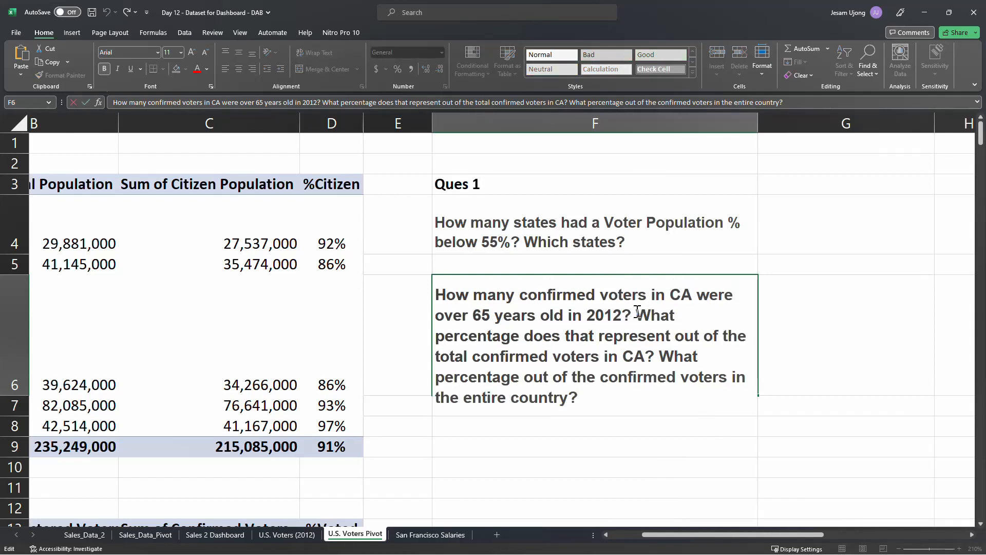
pyautogui.moveTo(633, 314); pyautogui.dragTo(638, 402)
pyautogui.hotkey('ctrl', 'c')
pyautogui.click(637, 313)
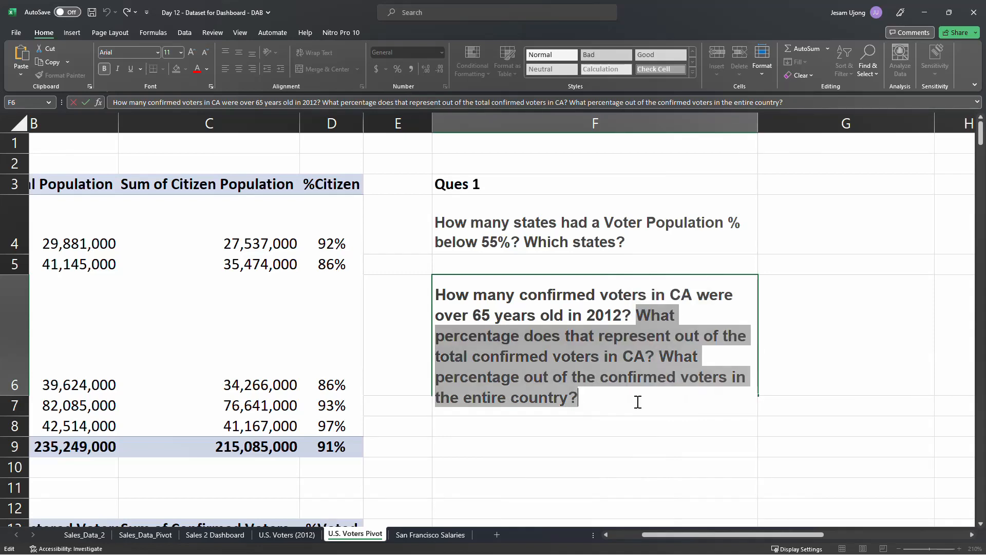
pyautogui.press('BackSpace')
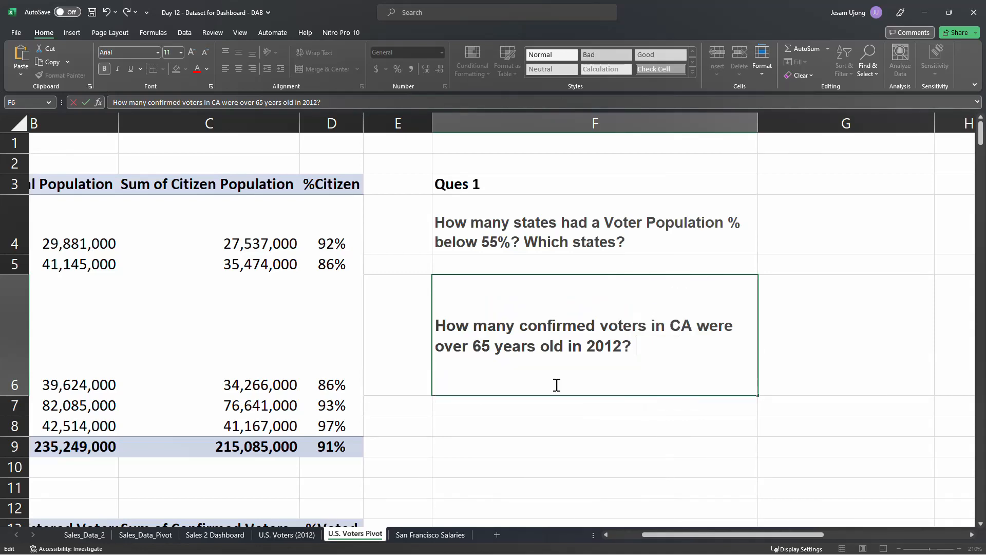
pyautogui.moveTo(537, 418); pyautogui.dragTo(541, 408)
pyautogui.click(492, 344)
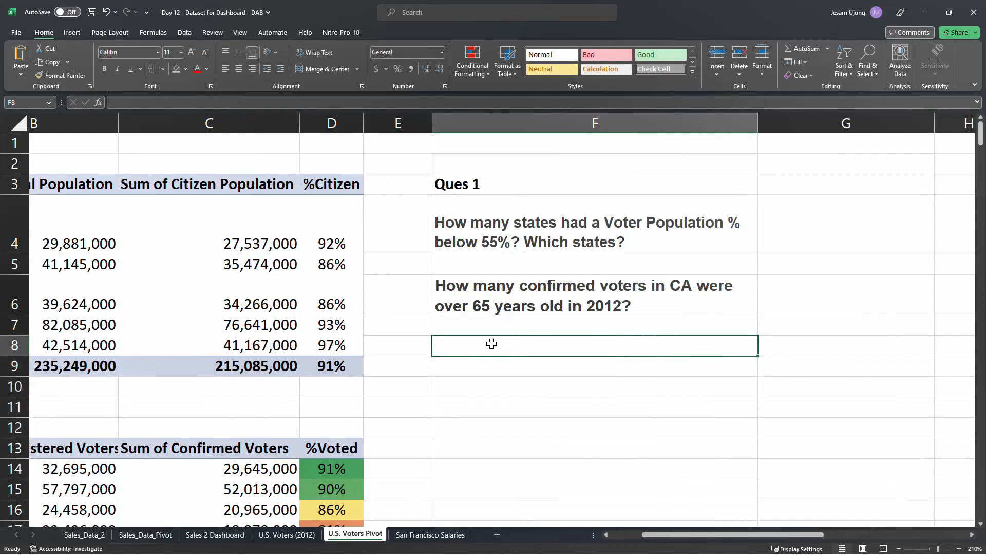
pyautogui.hotkey('ctrl', 'v')
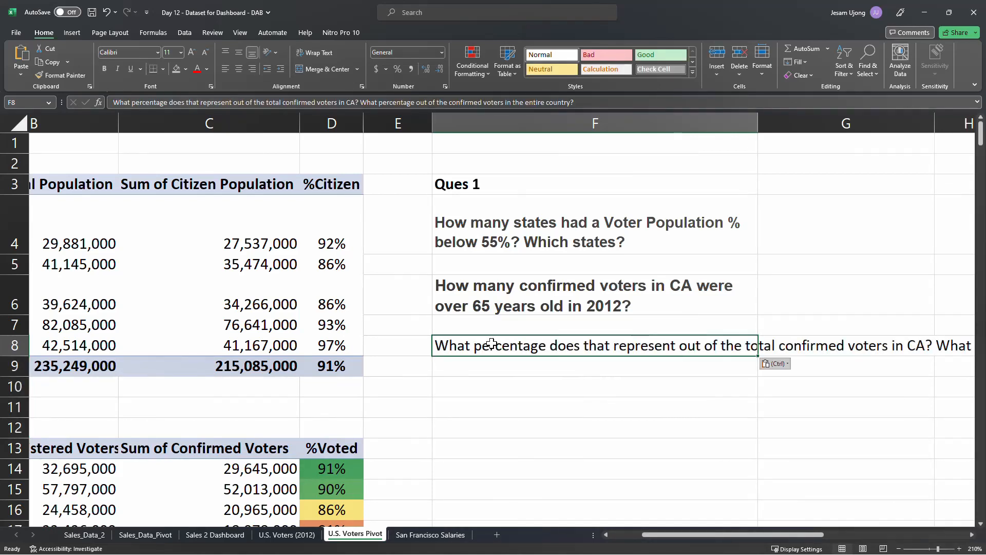
pyautogui.click(314, 53)
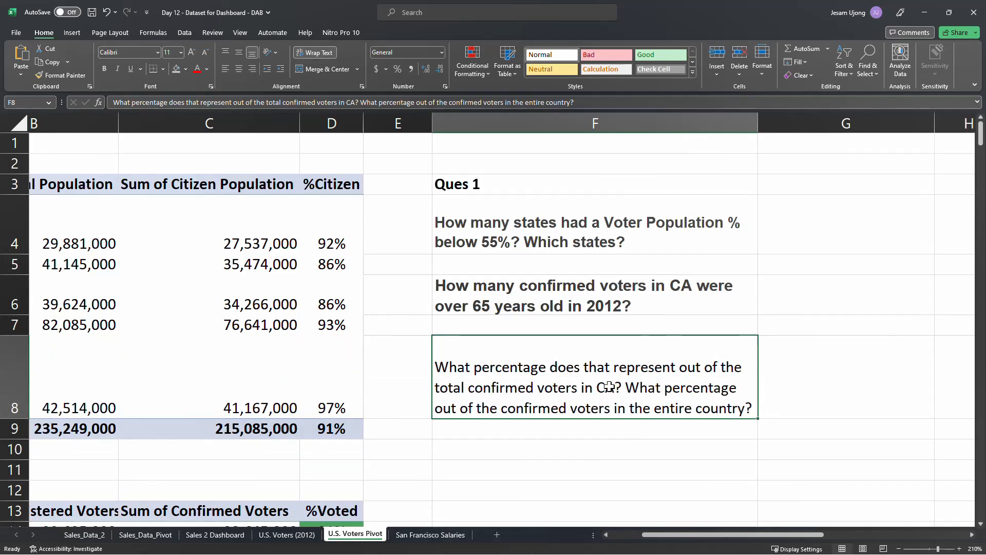
# Move the question about confirmed voters in the entire country from F8 into F10 and wrap its text.
pyautogui.doubleClick(629, 387)
pyautogui.moveTo(628, 388); pyautogui.dragTo(755, 410)
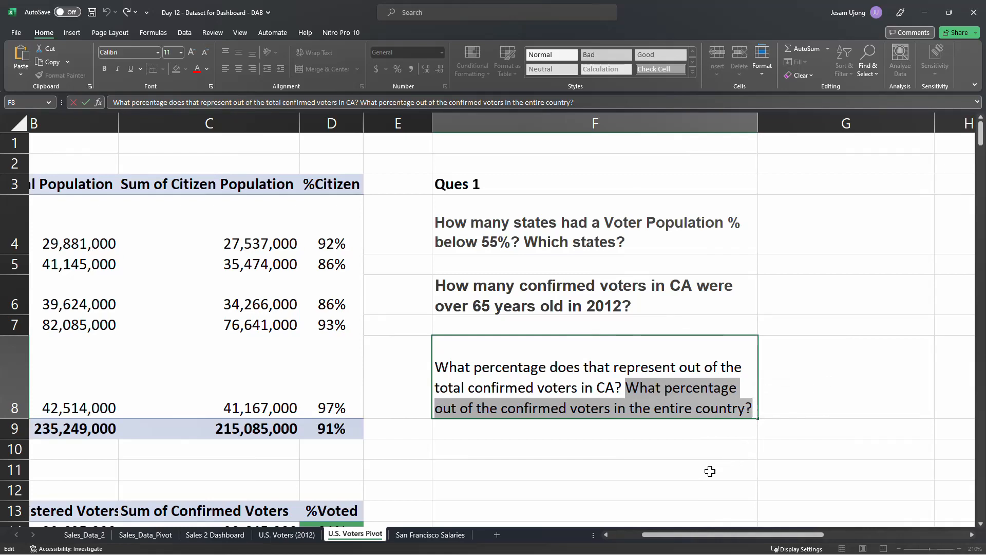
pyautogui.hotkey('ctrl', 'x')
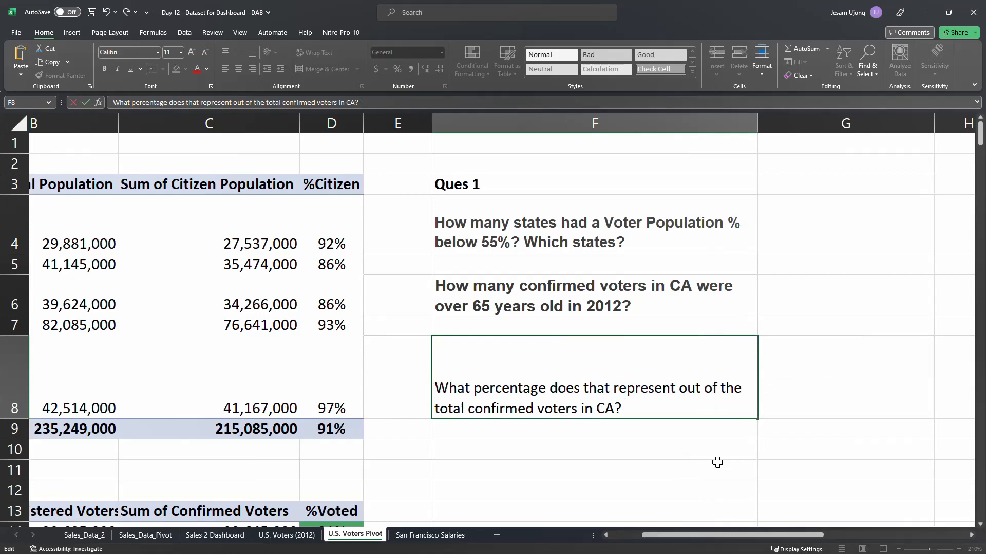
pyautogui.press('Return')
pyautogui.click(484, 413)
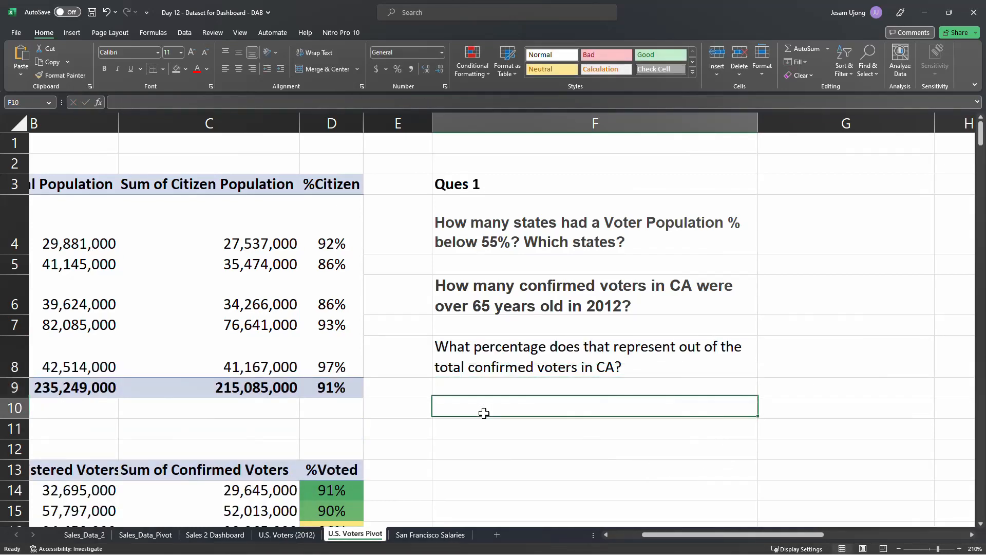
pyautogui.hotkey('ctrl', 'v')
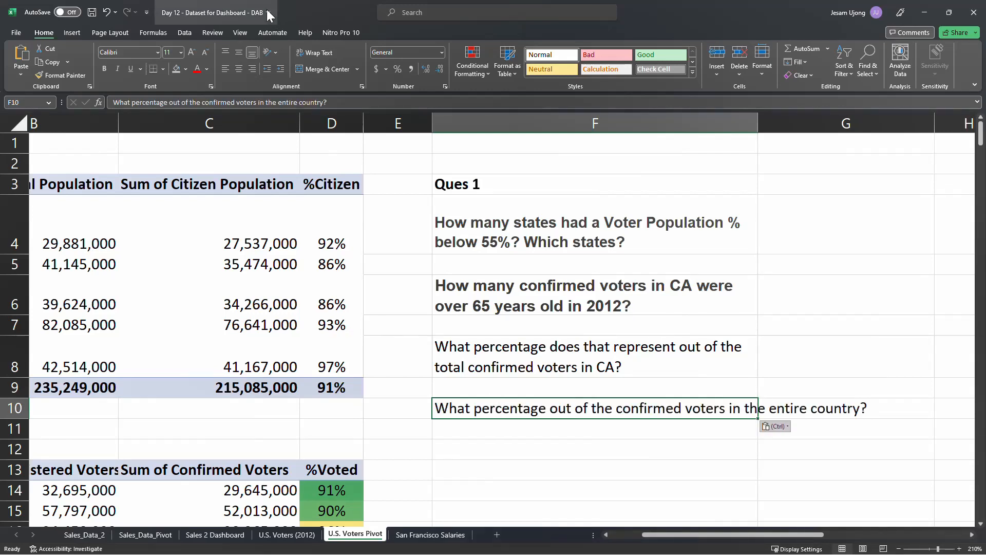
pyautogui.click(314, 52)
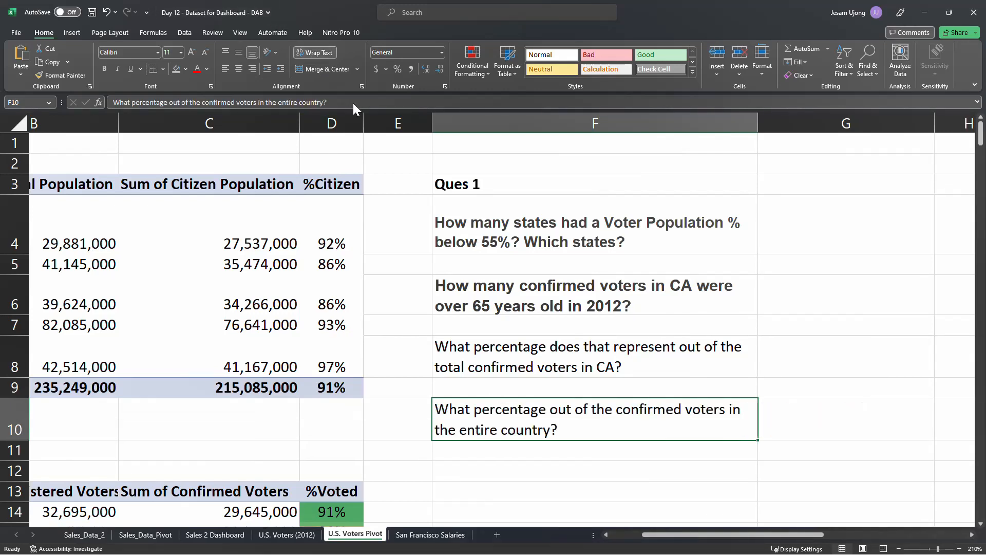
# Copy the formatting of the question in F6 onto the questions in F8 and F10.
pyautogui.click(511, 304)
pyautogui.click(61, 75)
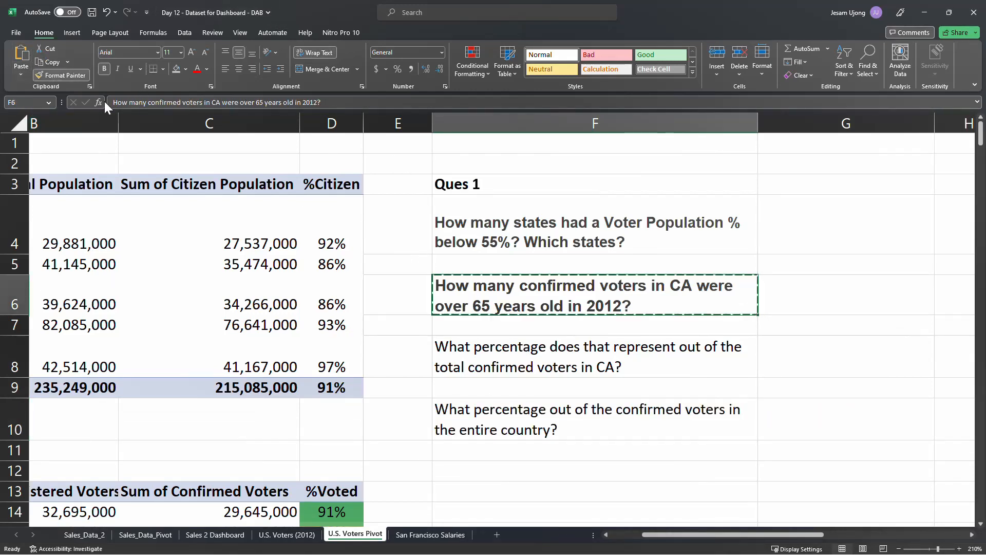
pyautogui.click(440, 344)
pyautogui.click(61, 75)
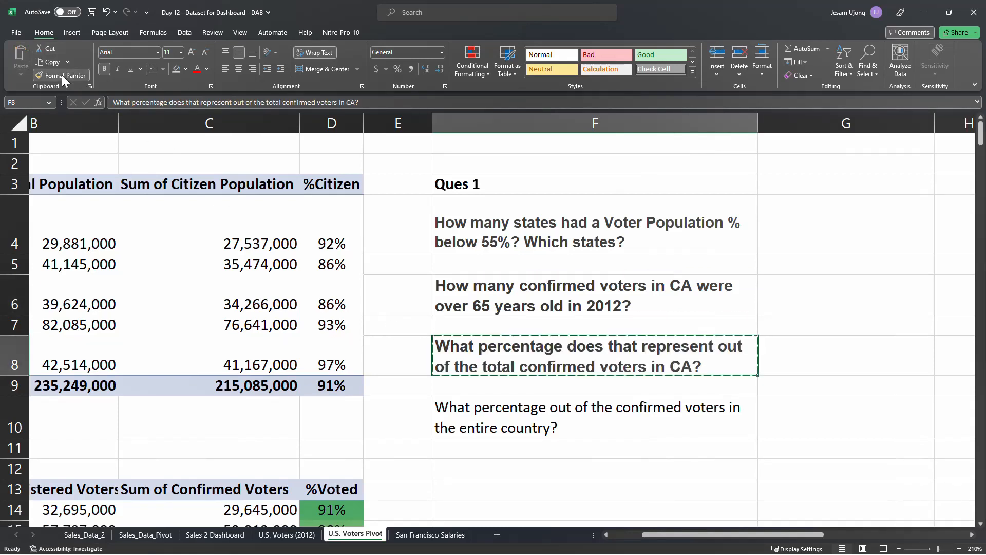
pyautogui.click(488, 416)
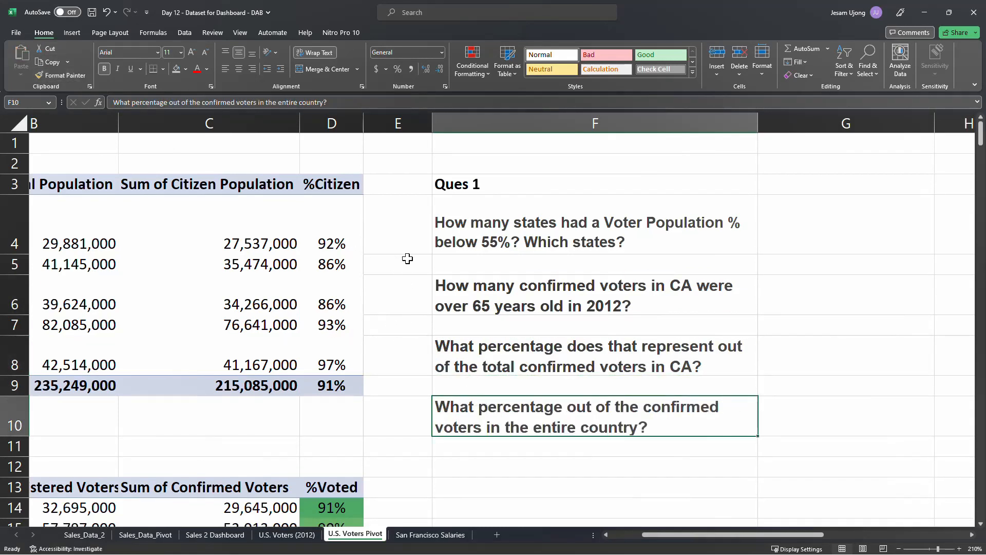
# Number the questions in column E: 1 in E4, 2a in E6, 2b in E8 and 2c in E10.
pyautogui.click(416, 233)
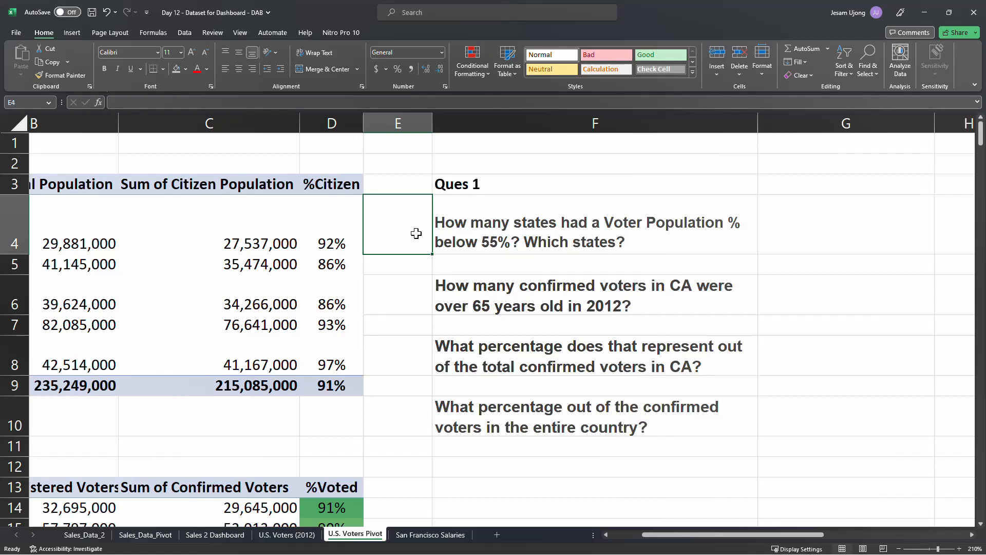
pyautogui.write('1')
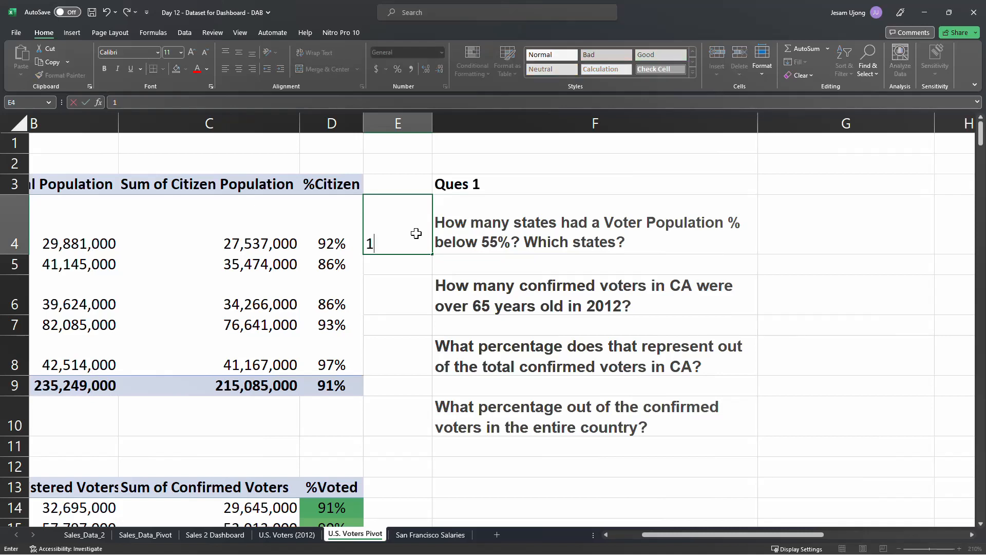
pyautogui.click(408, 298)
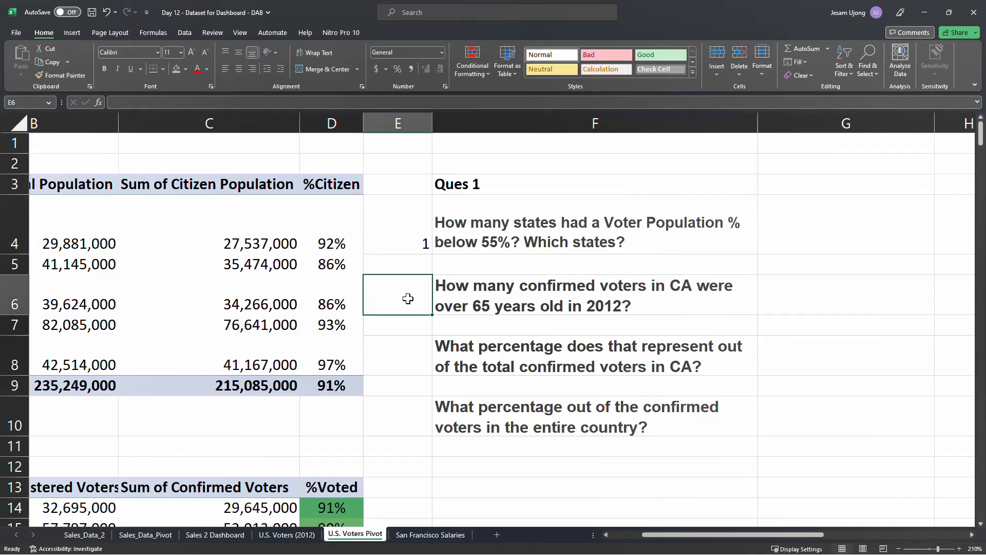
pyautogui.write('2a')
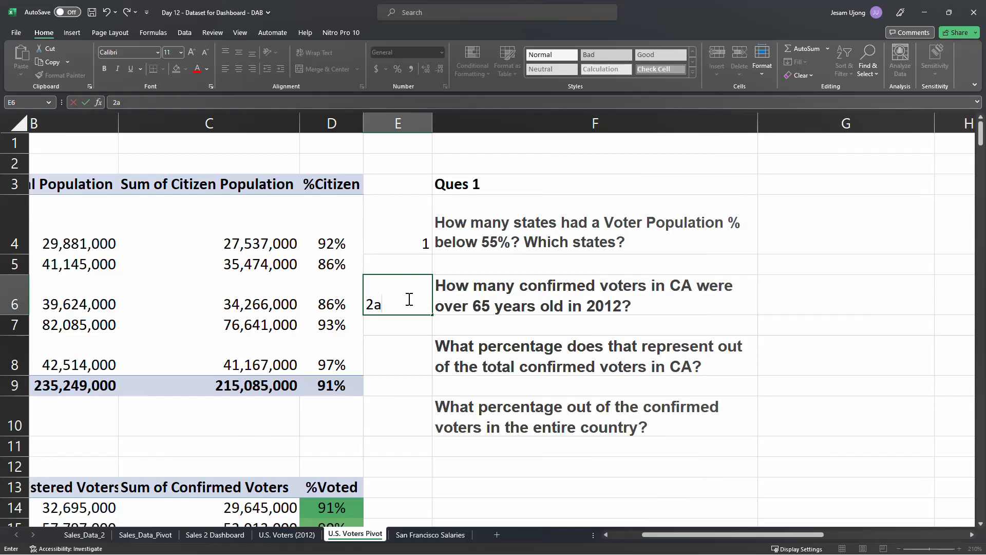
pyautogui.click(416, 351)
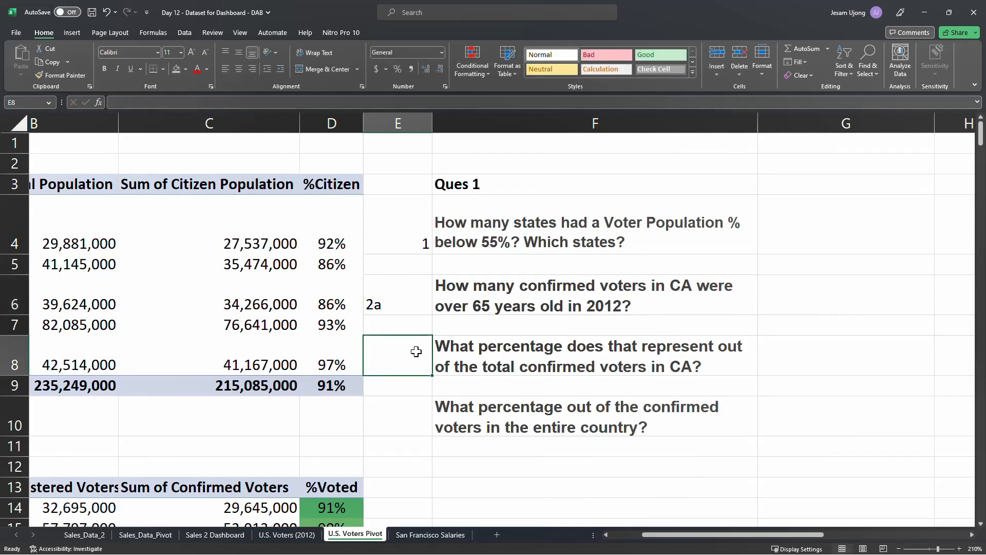
pyautogui.write('2b')
pyautogui.press('Return')
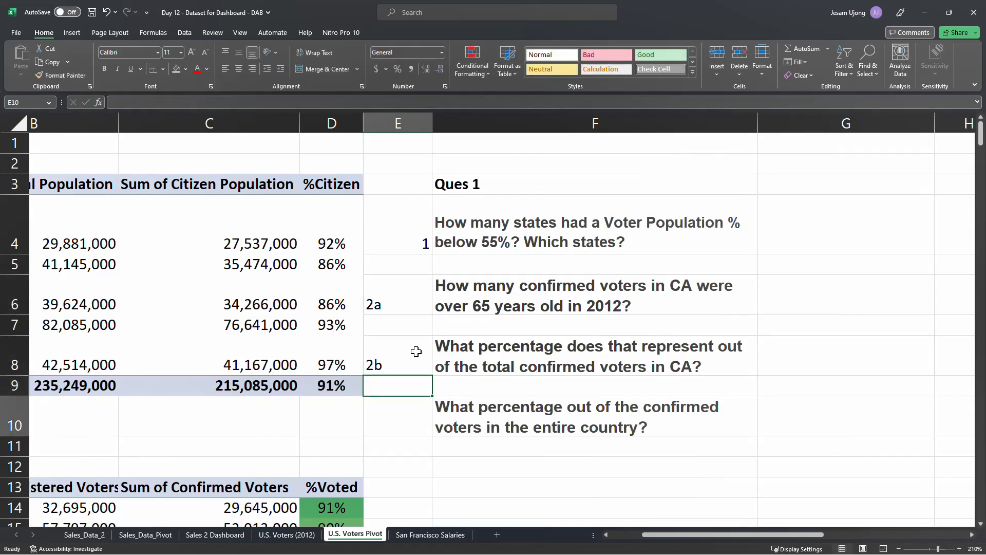
pyautogui.press('Return')
pyautogui.write('2c')
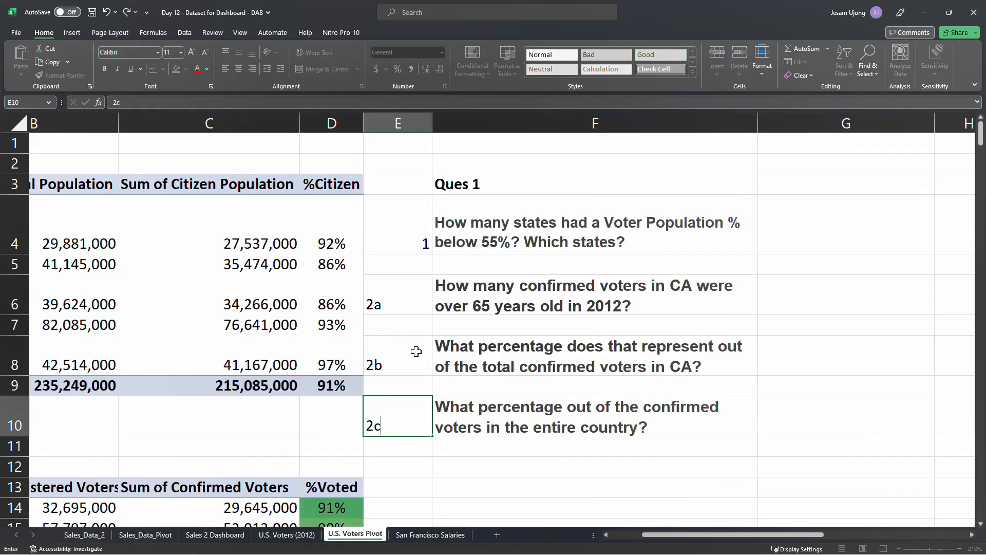
pyautogui.press('Return')
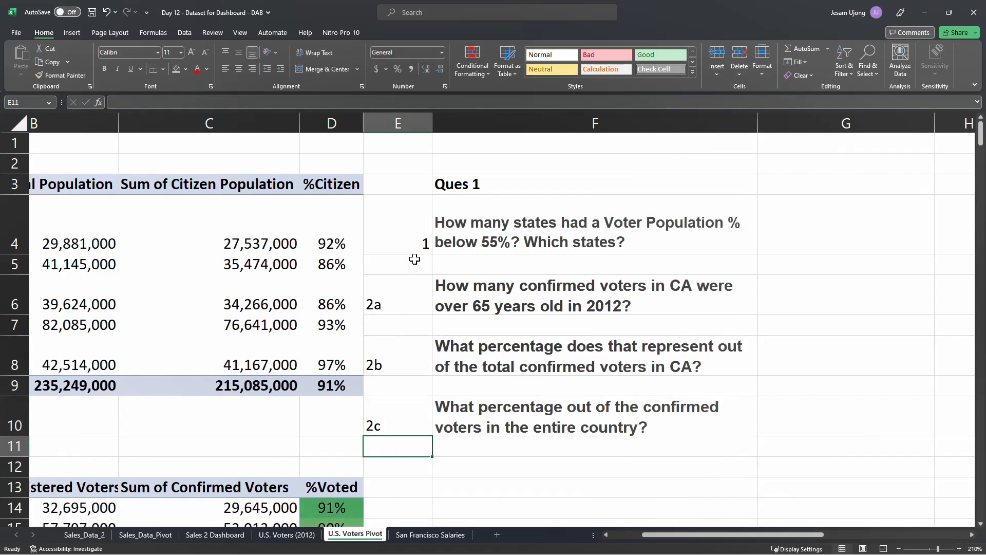
# Make the question numbers in E4:E10 bold and right-aligned.
pyautogui.moveTo(421, 239); pyautogui.dragTo(413, 431)
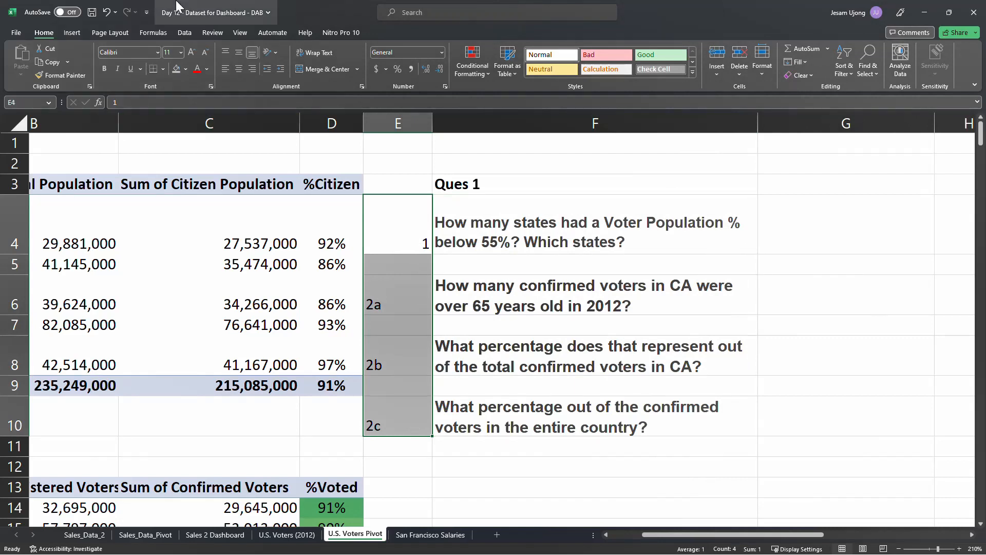
pyautogui.click(252, 69)
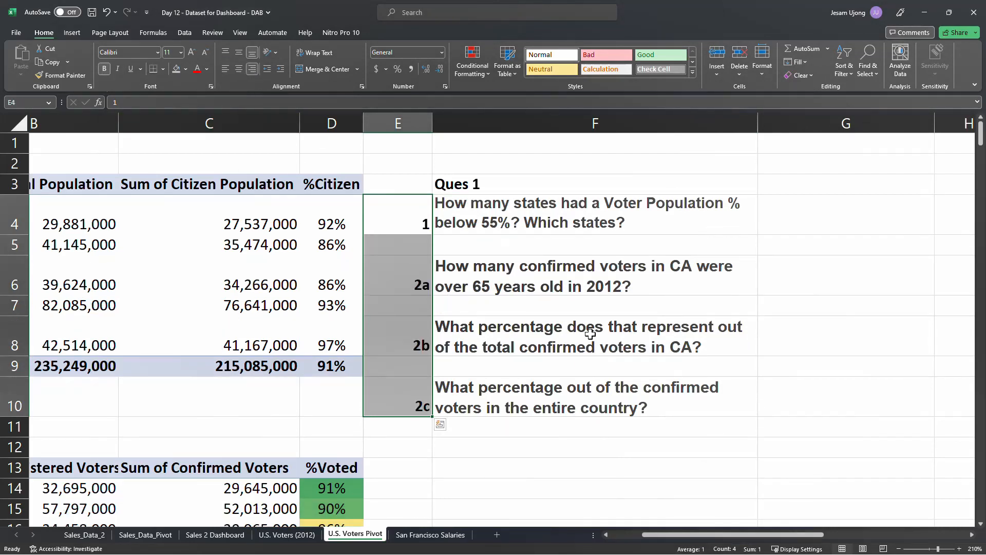
pyautogui.click(616, 305)
pyautogui.click(664, 458)
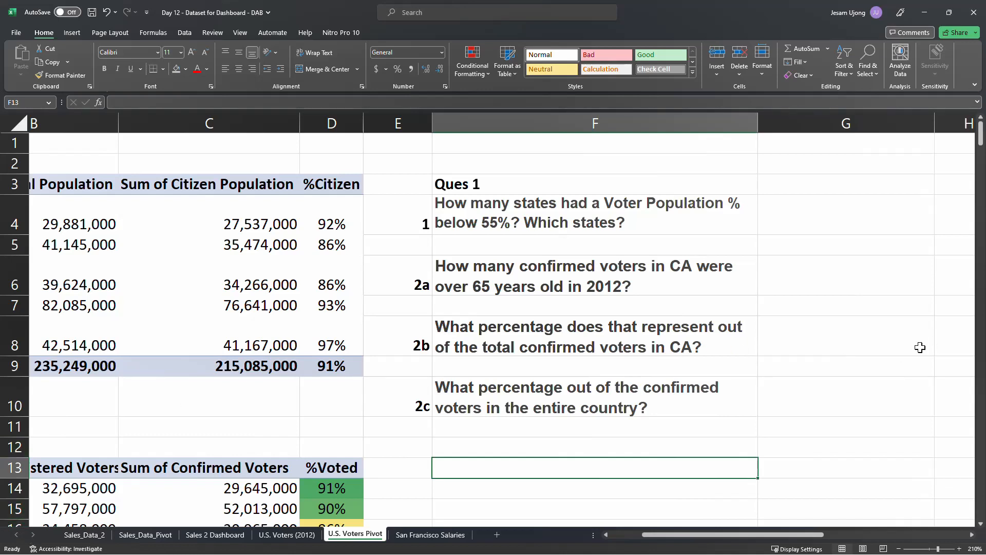
# Reread questions 1, 2a, 2b and 2c in column F to see what each one asks.
pyautogui.click(583, 219)
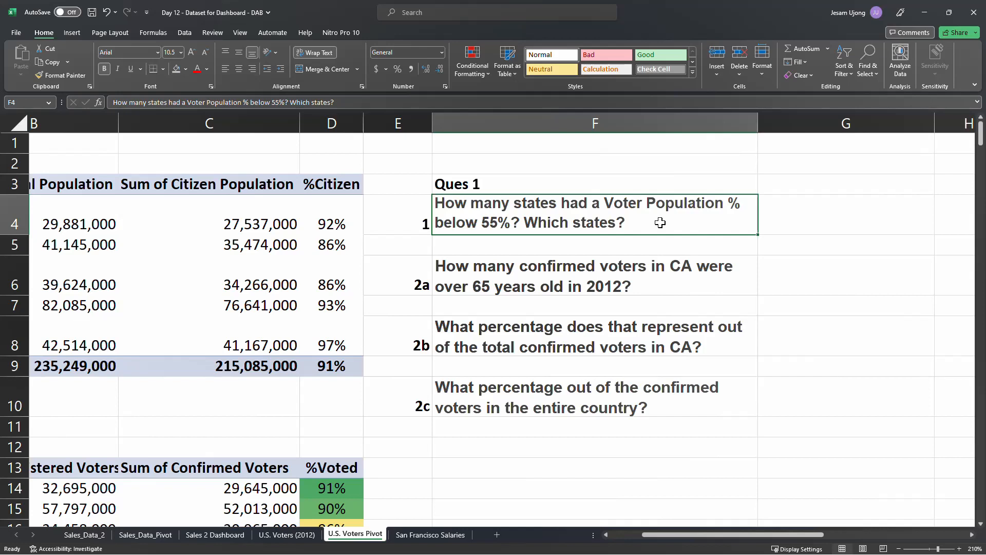
pyautogui.click(520, 280)
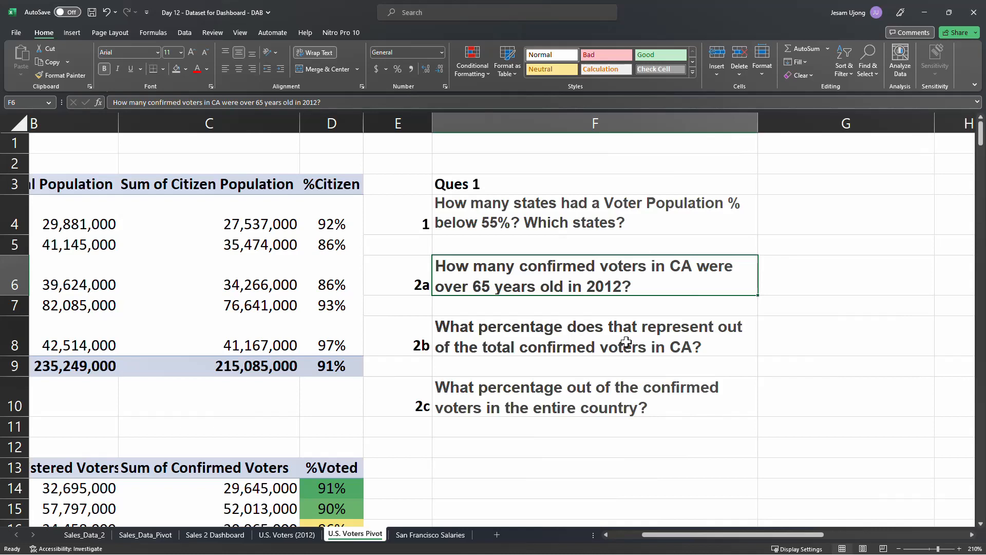
pyautogui.click(501, 335)
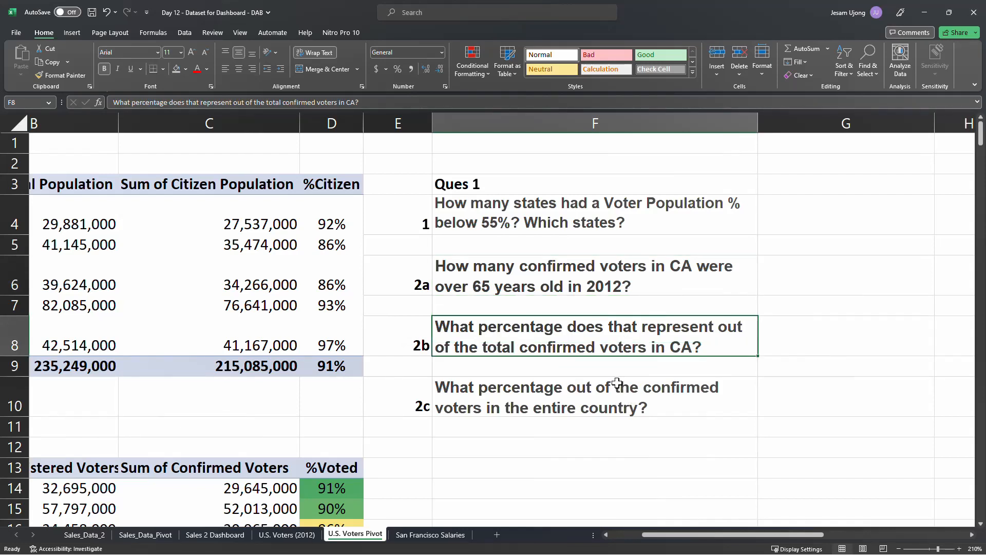
pyautogui.click(592, 288)
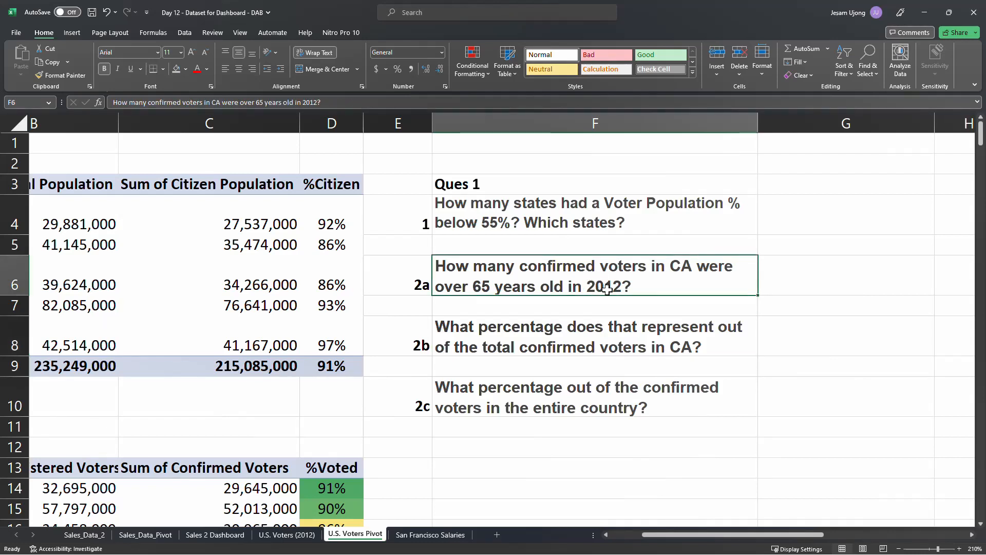
pyautogui.click(683, 336)
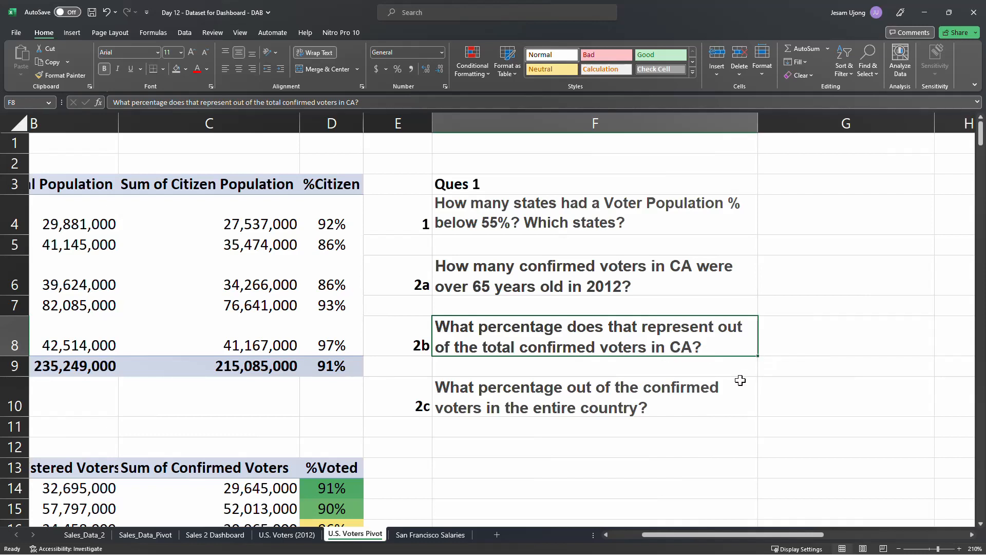
pyautogui.click(585, 407)
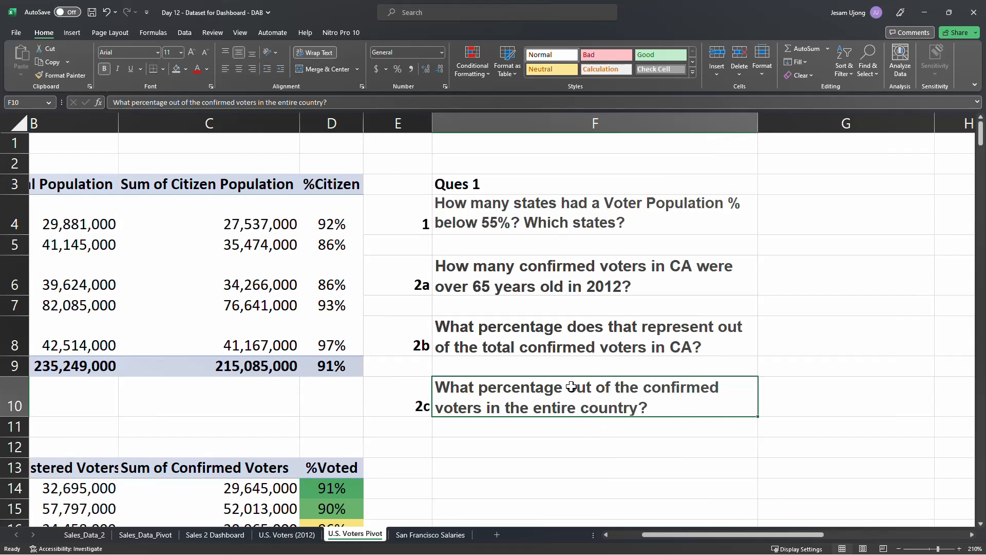
pyautogui.click(689, 466)
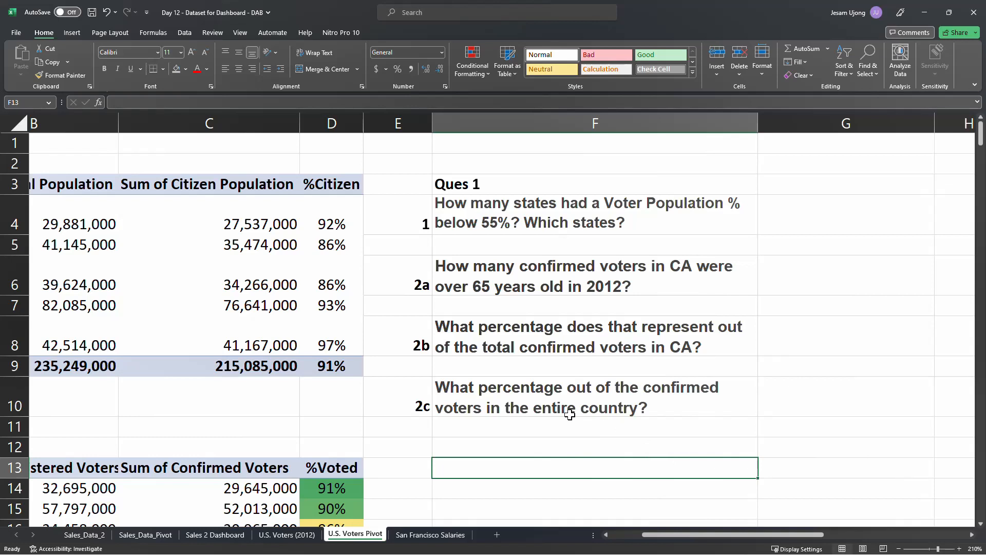
# Top-align the question numbers in E4:E10.
pyautogui.moveTo(395, 210); pyautogui.dragTo(415, 399)
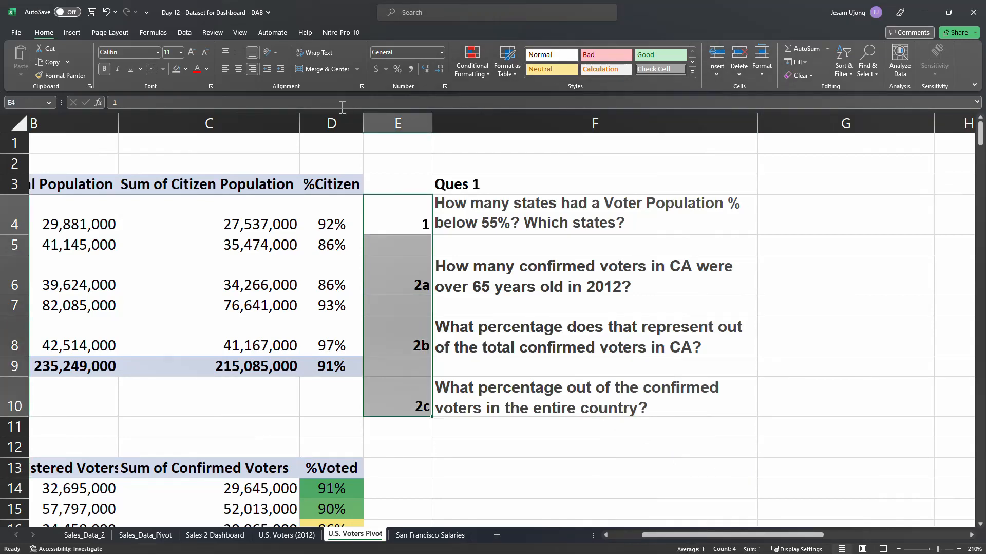
pyautogui.click(224, 51)
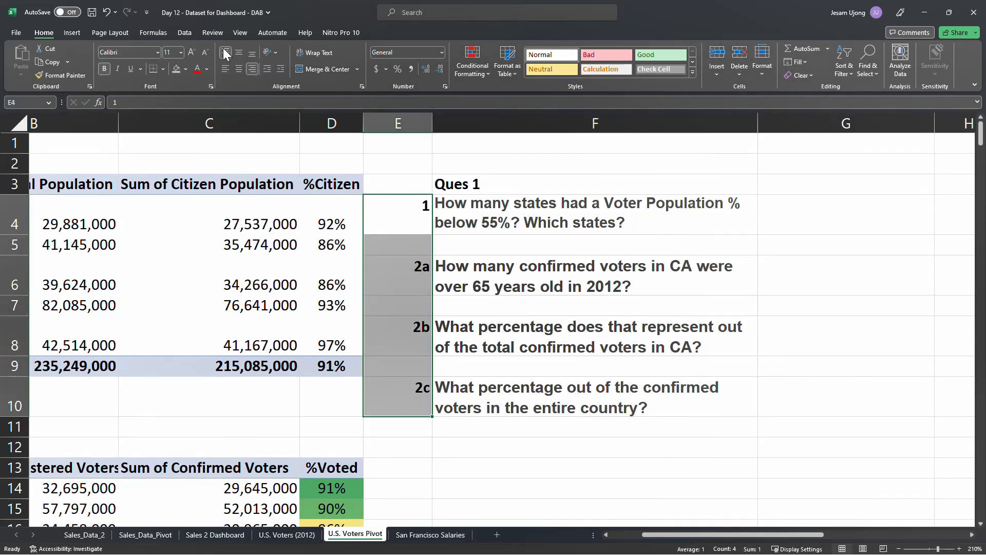
pyautogui.click(480, 209)
pyautogui.click(66, 75)
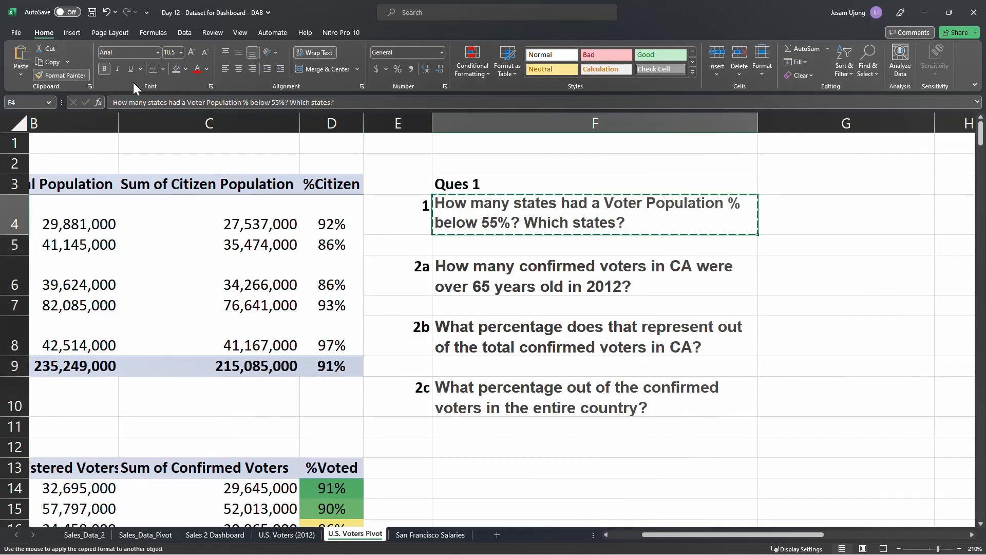
pyautogui.click(60, 74)
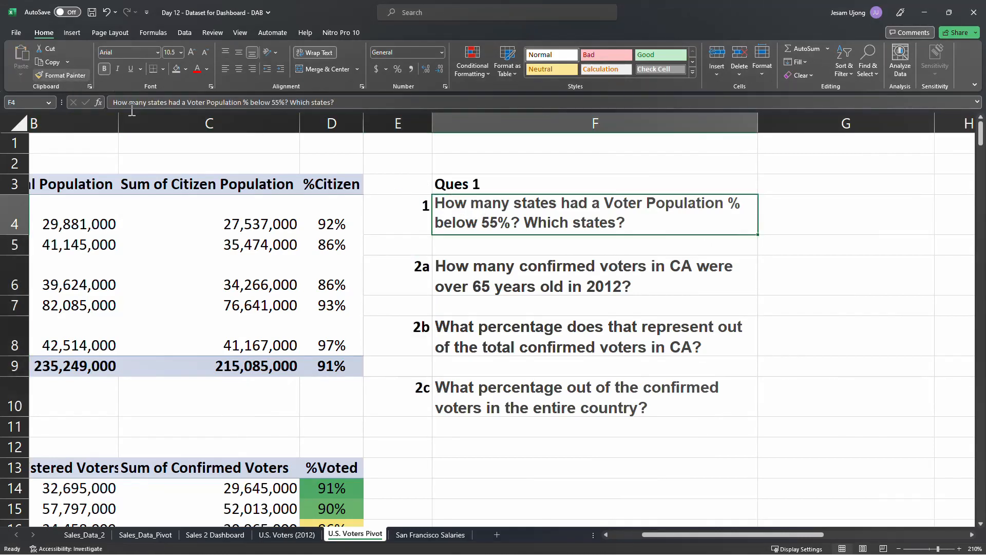
# Reread questions 2a, 2b and 2c in column F to work out which California and national figures they need.
pyautogui.click(843, 321)
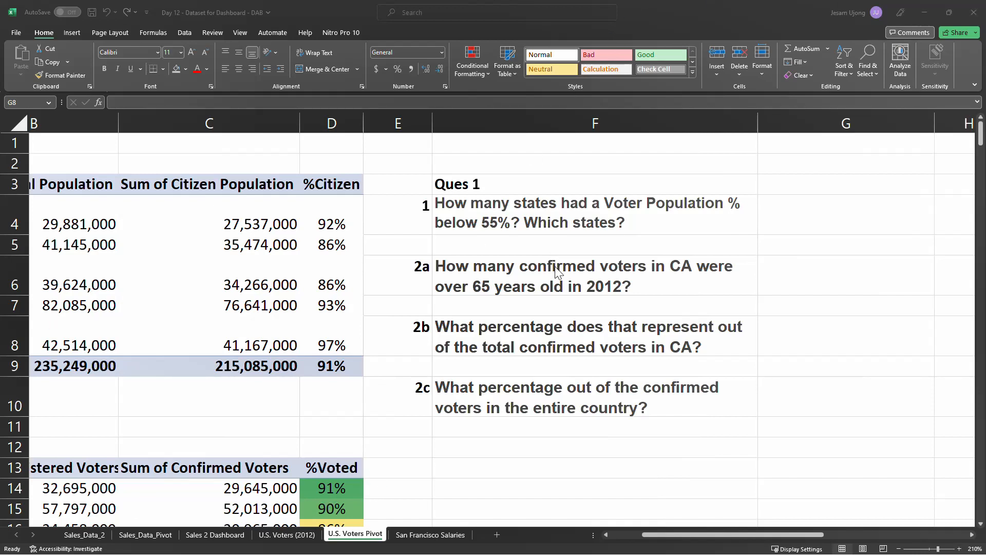
pyautogui.click(591, 269)
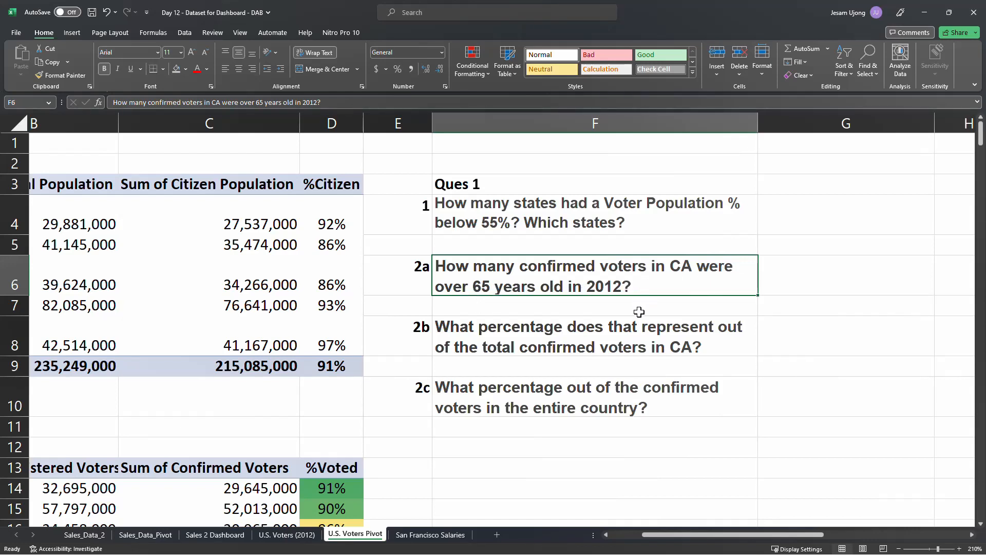
pyautogui.click(538, 338)
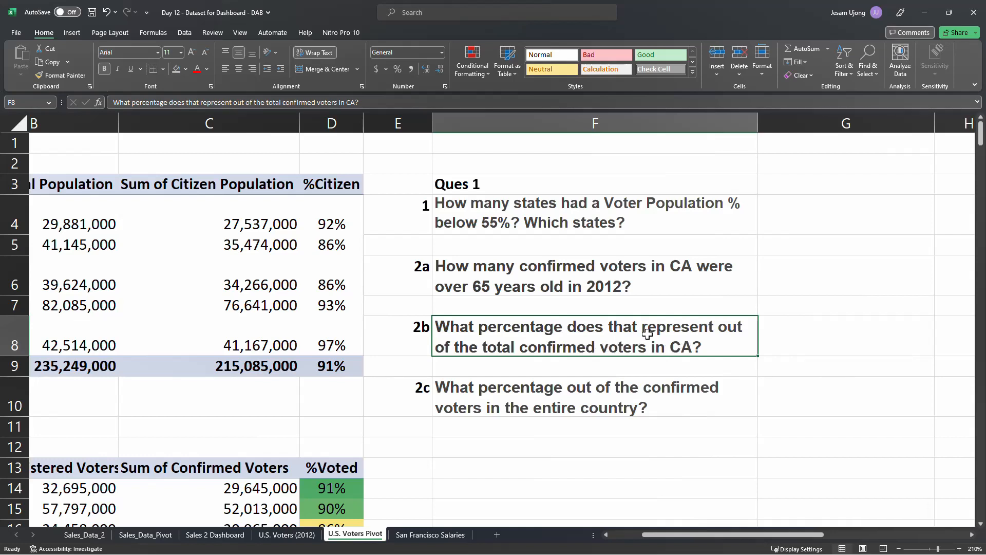
pyautogui.click(622, 384)
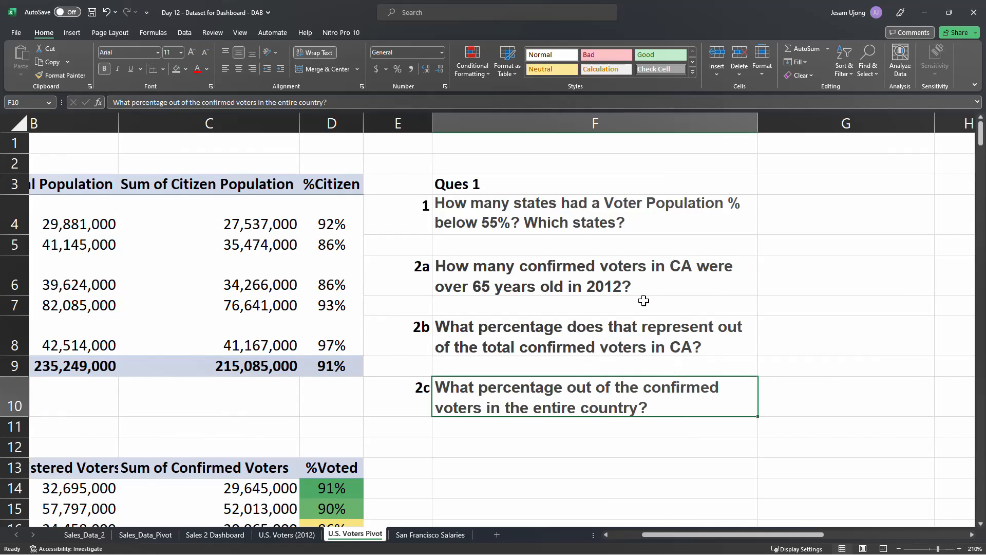
pyautogui.click(633, 328)
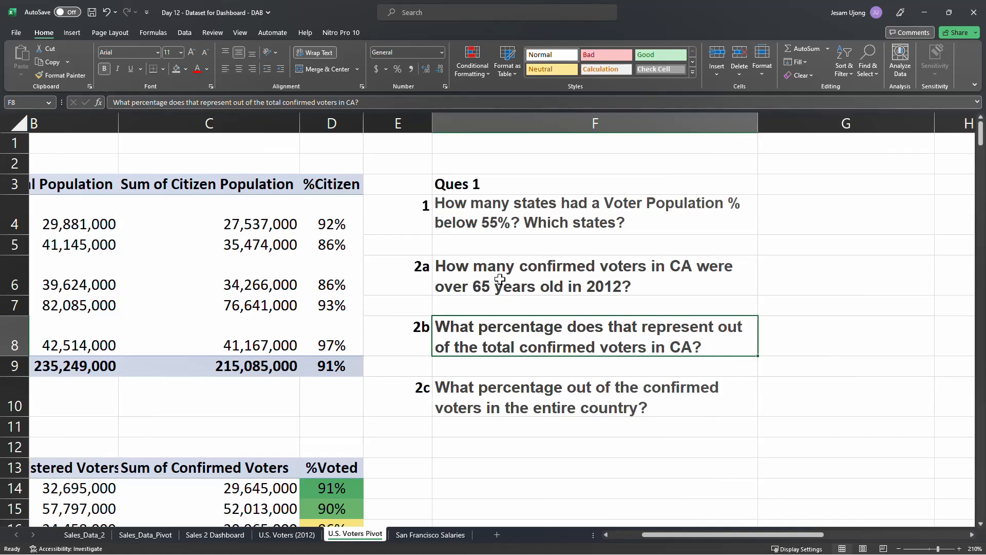
pyautogui.click(501, 390)
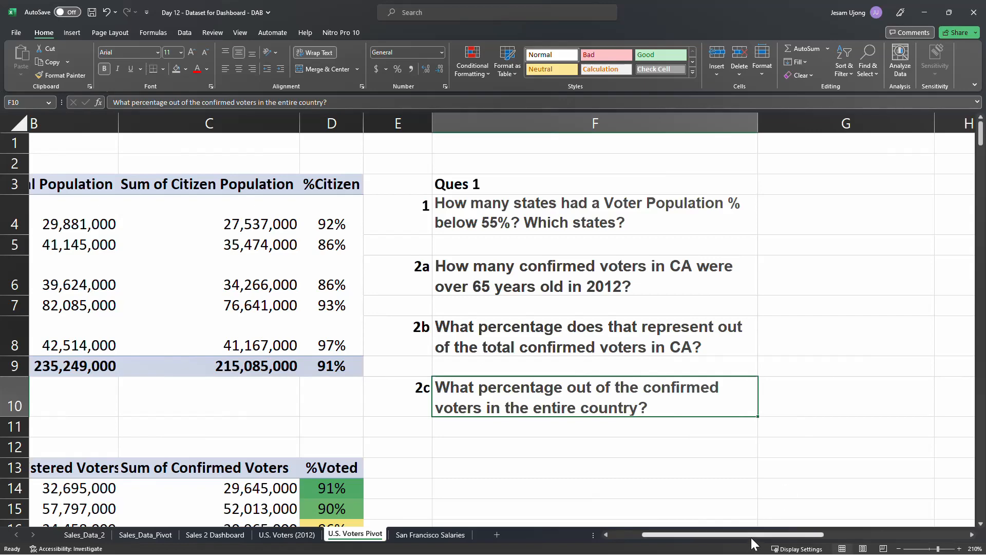
pyautogui.moveTo(752, 539); pyautogui.dragTo(779, 527)
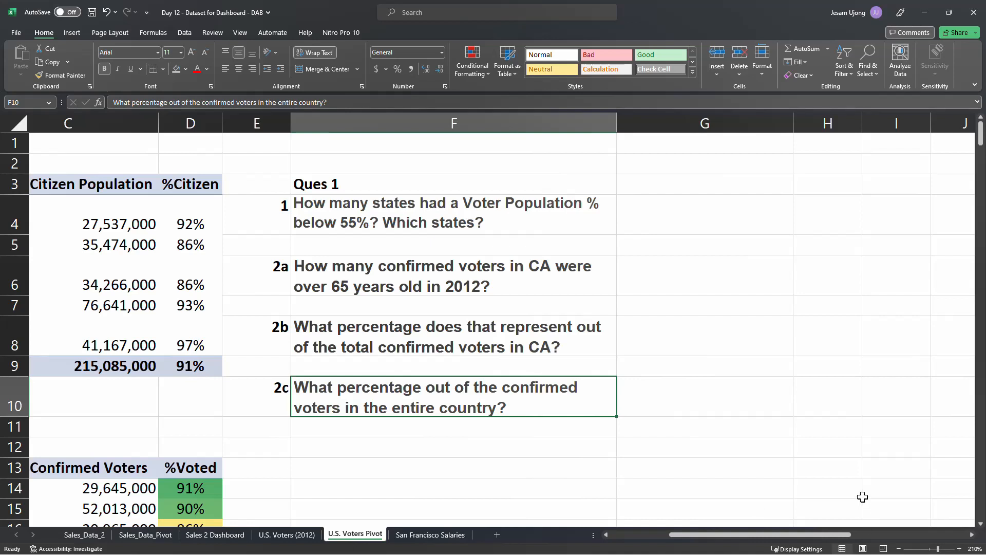
pyautogui.click(691, 251)
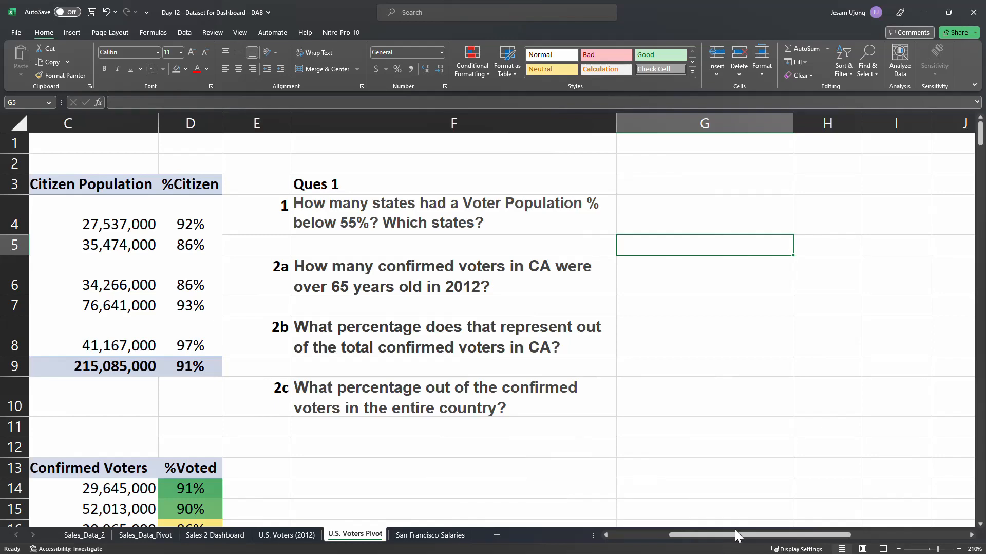
# Move the state voter population pivot table from K5:N19 to start at cell S5.
pyautogui.moveTo(734, 531); pyautogui.dragTo(853, 534)
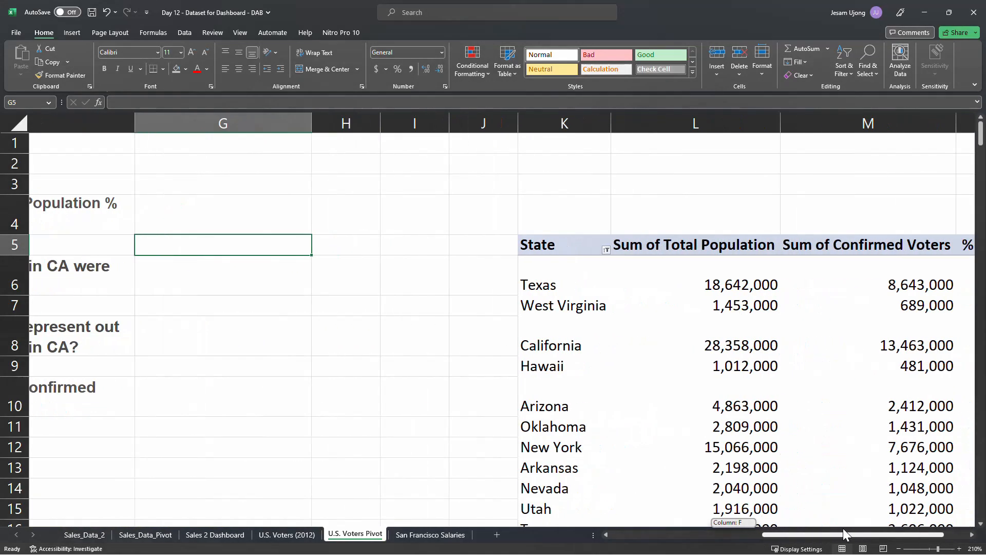
pyautogui.scroll(-2, 772, 387)
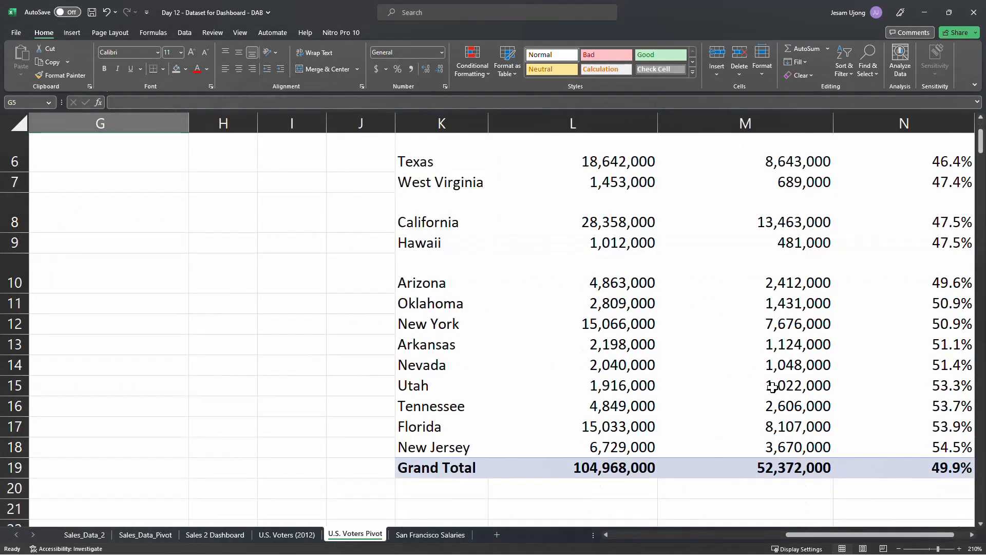
pyautogui.click(971, 535)
pyautogui.scroll(2, 390, 363)
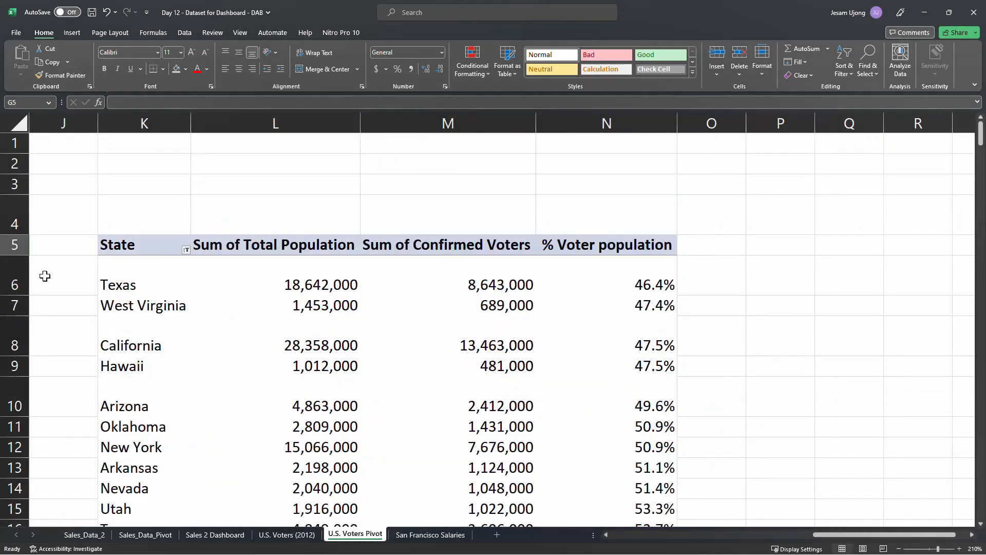
pyautogui.moveTo(103, 245); pyautogui.dragTo(625, 487)
pyautogui.hotkey('ctrl', 'c')
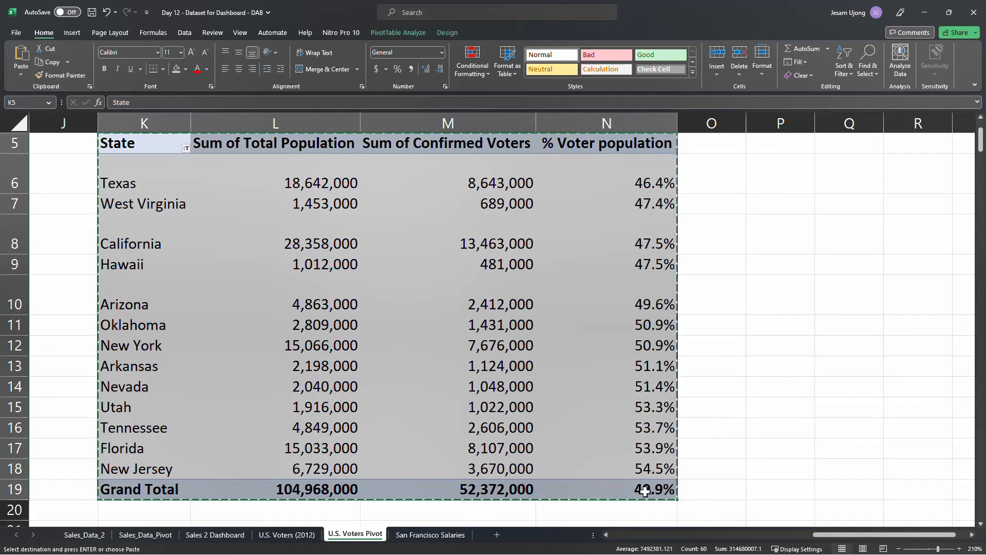
pyautogui.moveTo(875, 535); pyautogui.dragTo(917, 529)
pyautogui.scroll(2, 933, 269)
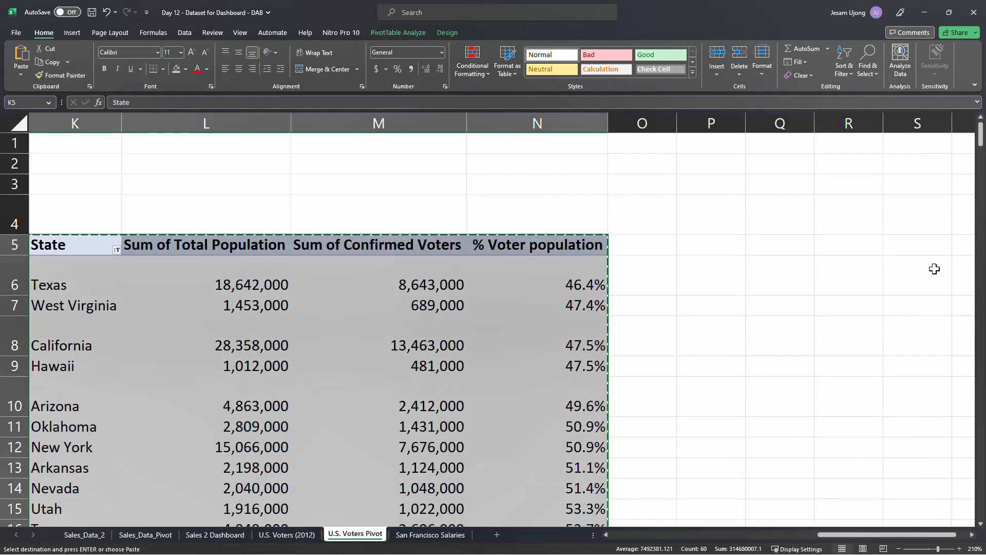
pyautogui.click(934, 250)
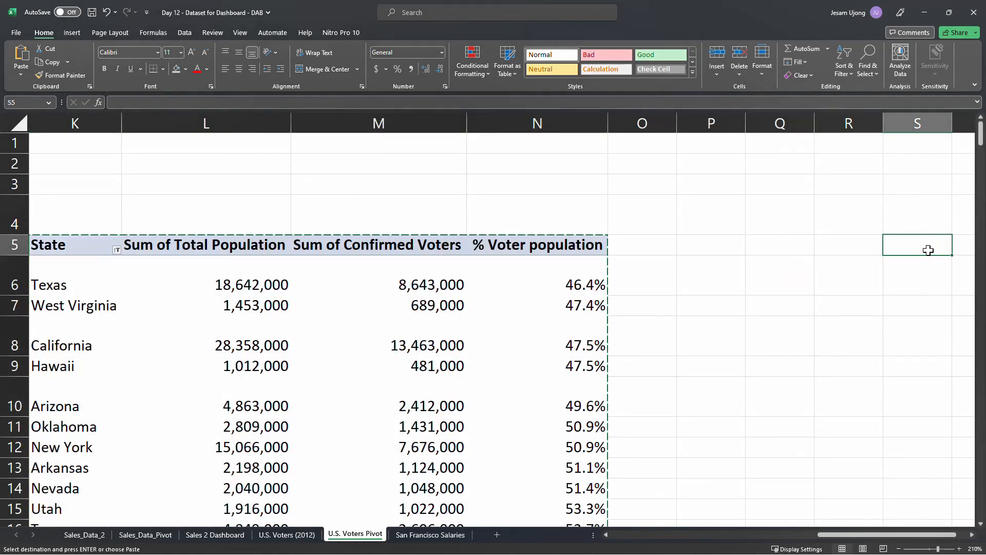
pyautogui.hotkey('ctrl', 'v')
pyautogui.moveTo(817, 534); pyautogui.dragTo(717, 543)
pyautogui.moveTo(712, 545); pyautogui.dragTo(709, 545)
# Copy the age pivot table with the %Citizen column from A3:D9 and paste it at H5.
pyautogui.click(333, 246)
pyautogui.click(612, 274)
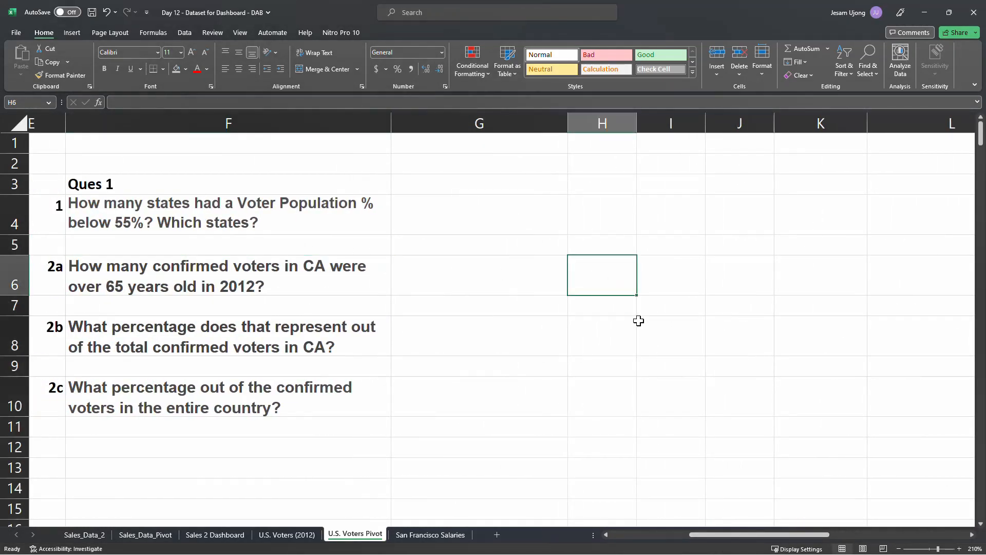
pyautogui.click(187, 281)
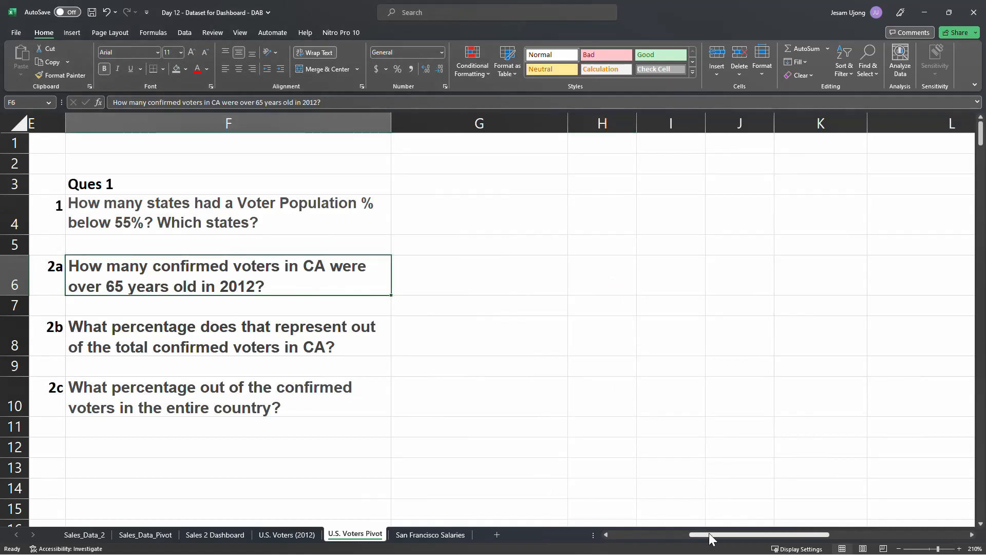
pyautogui.moveTo(709, 537); pyautogui.dragTo(595, 544)
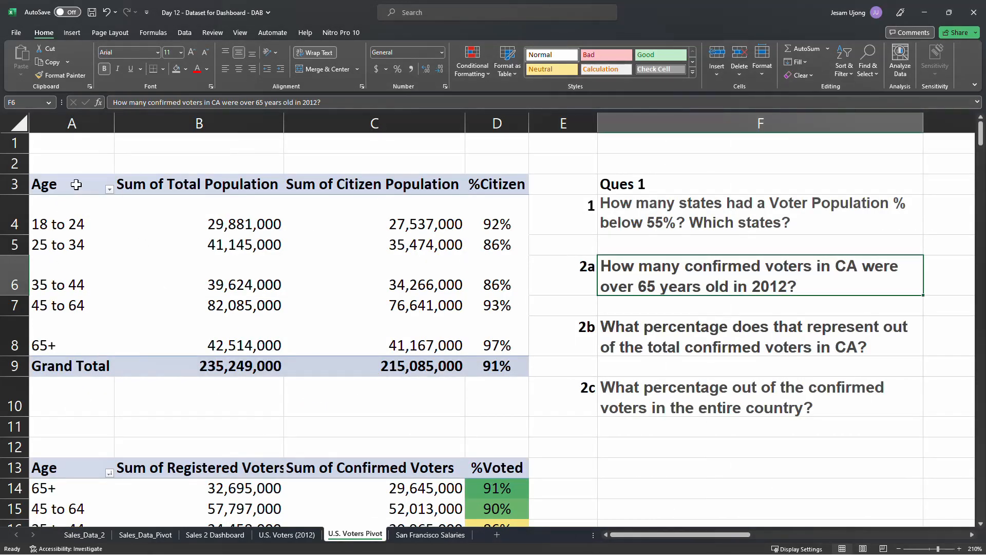
pyautogui.moveTo(76, 184); pyautogui.dragTo(476, 366)
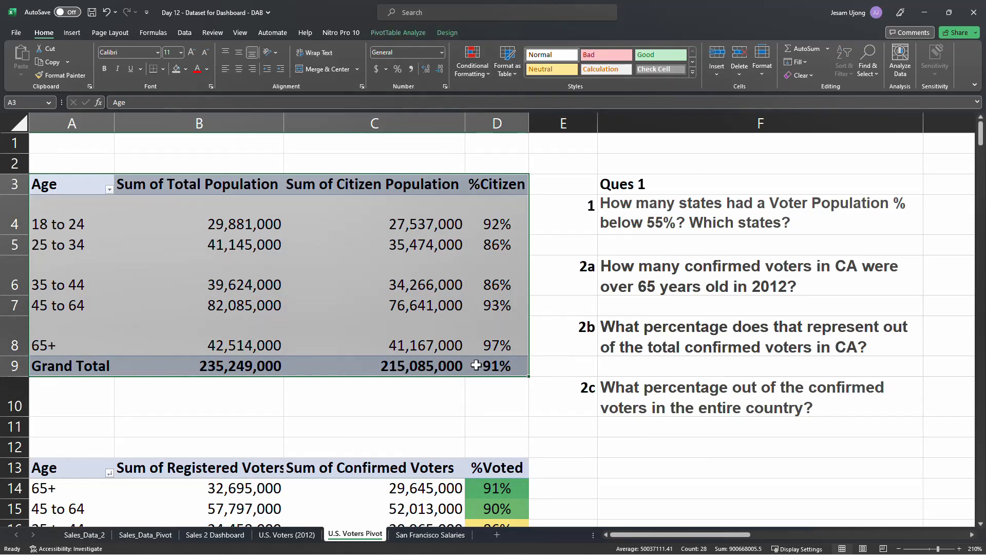
pyautogui.hotkey('ctrl', 'c')
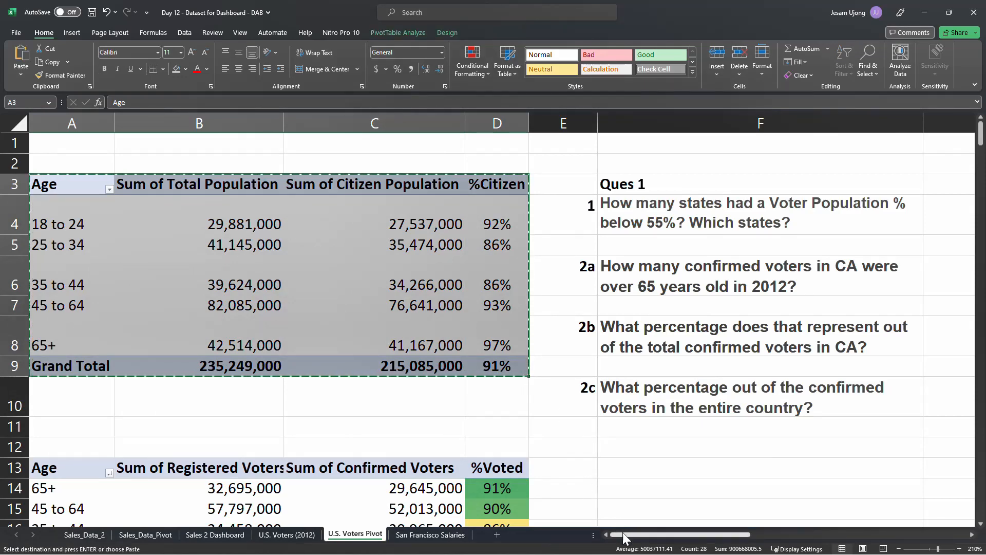
pyautogui.moveTo(622, 532); pyautogui.dragTo(698, 528)
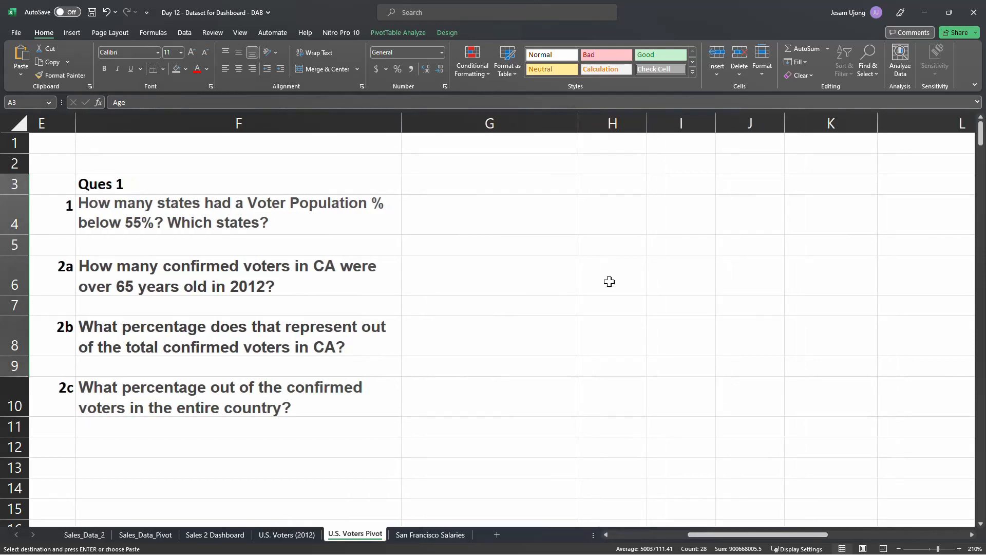
pyautogui.click(606, 248)
pyautogui.hotkey('ctrl', 'v')
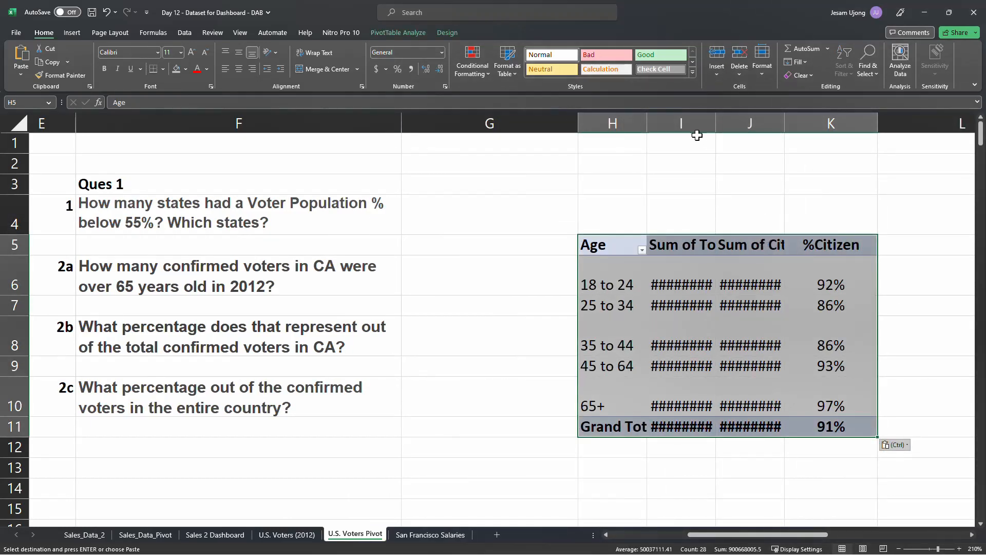
# Autofit the widths of columns H to K to the pasted pivot table.
pyautogui.moveTo(617, 119); pyautogui.dragTo(870, 118)
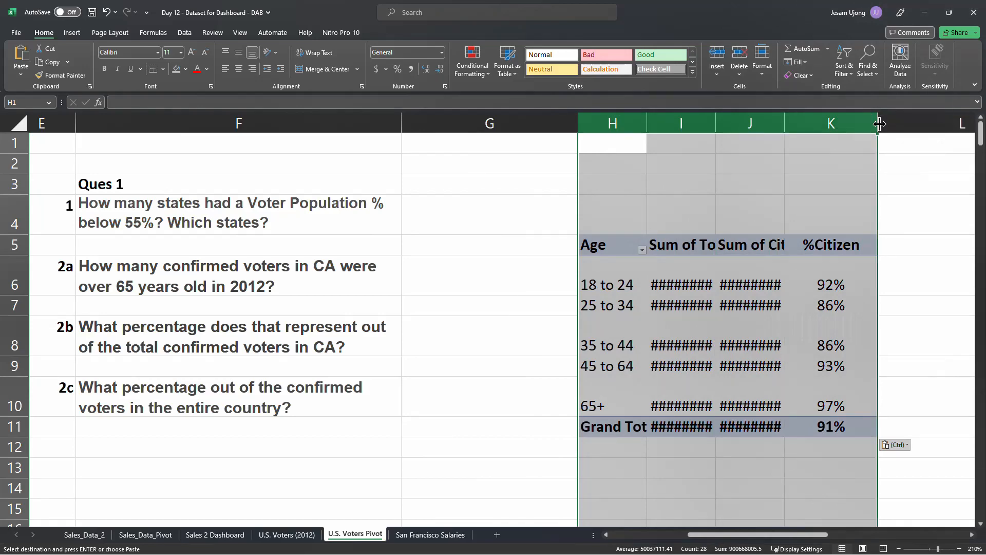
pyautogui.doubleClick(877, 122)
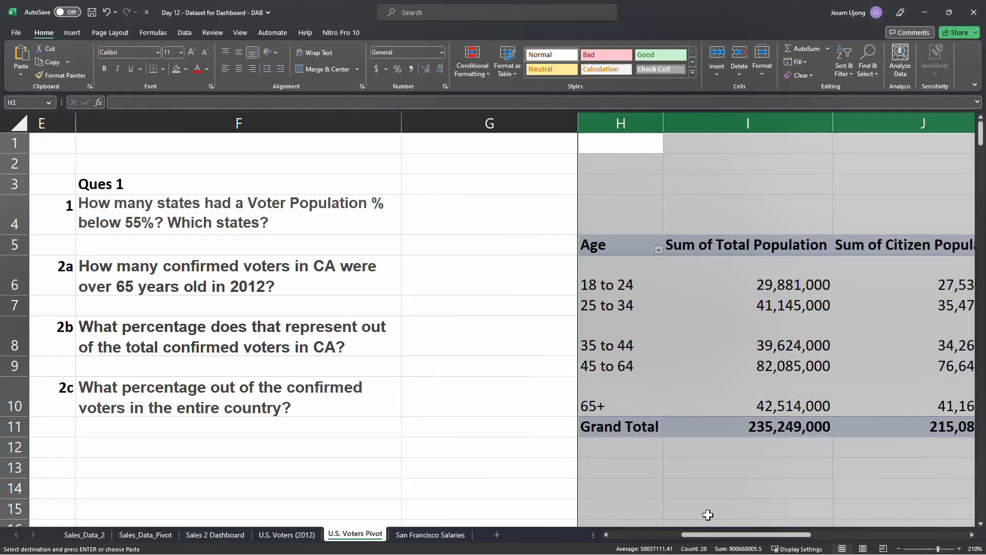
pyautogui.moveTo(714, 534); pyautogui.dragTo(752, 535)
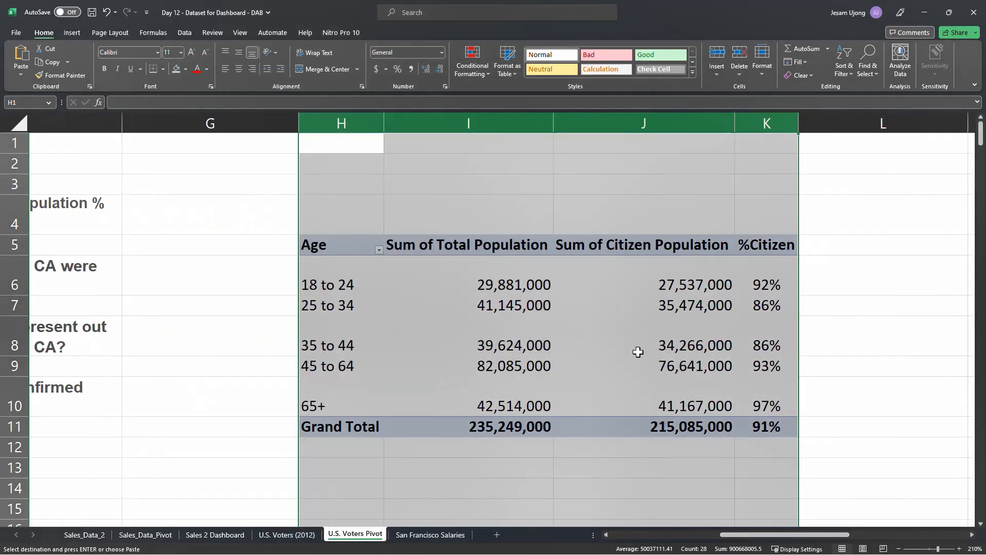
pyautogui.click(632, 322)
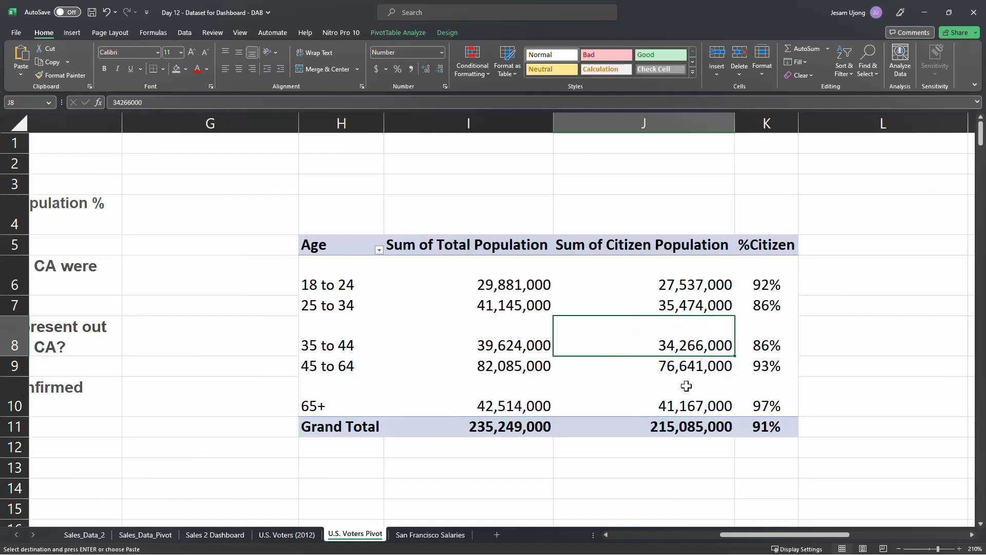
# Show the field list of the pivot table at H5 and remove %Citizen, Sum of Citizen Population and Sum of Total Population from its values.
pyautogui.rightClick(628, 315)
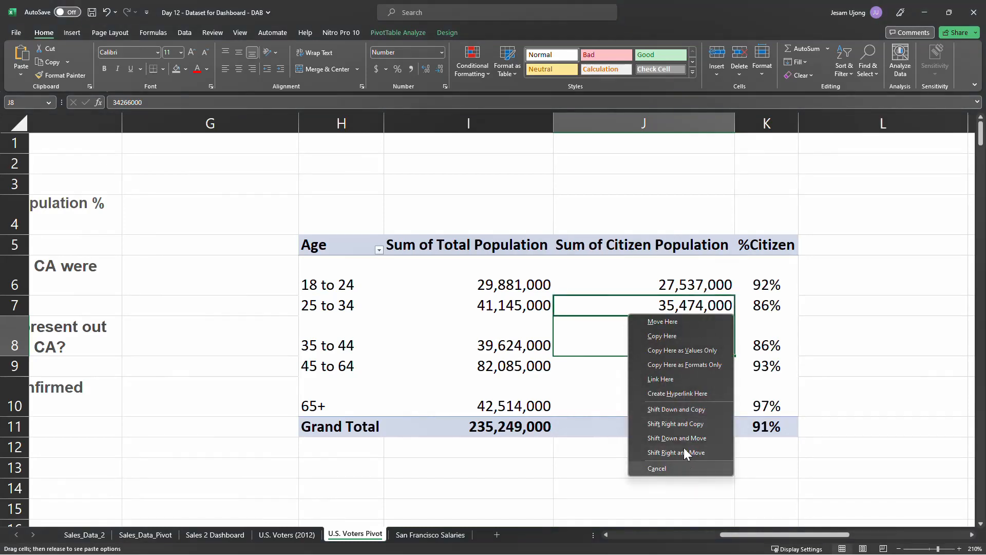
pyautogui.click(686, 466)
pyautogui.rightClick(535, 286)
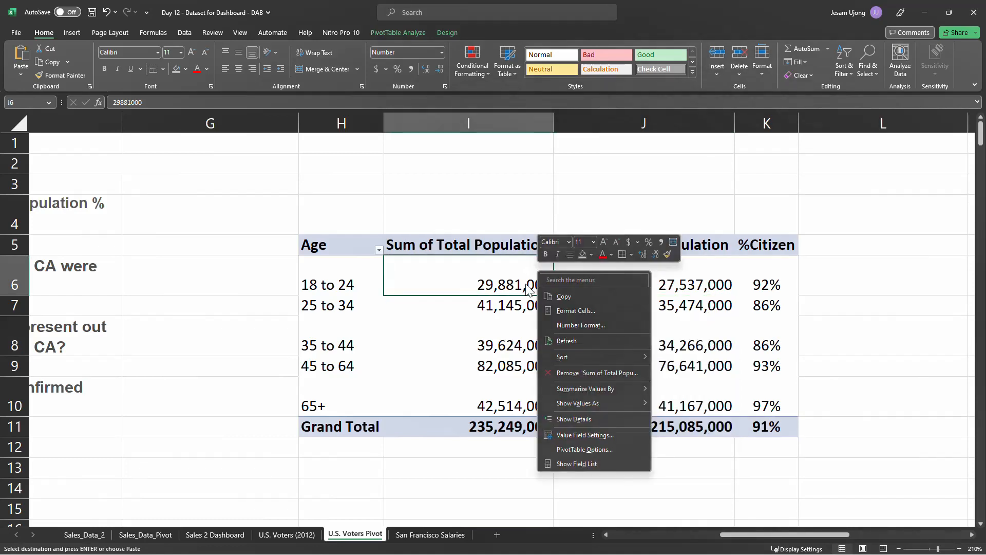
pyautogui.click(559, 465)
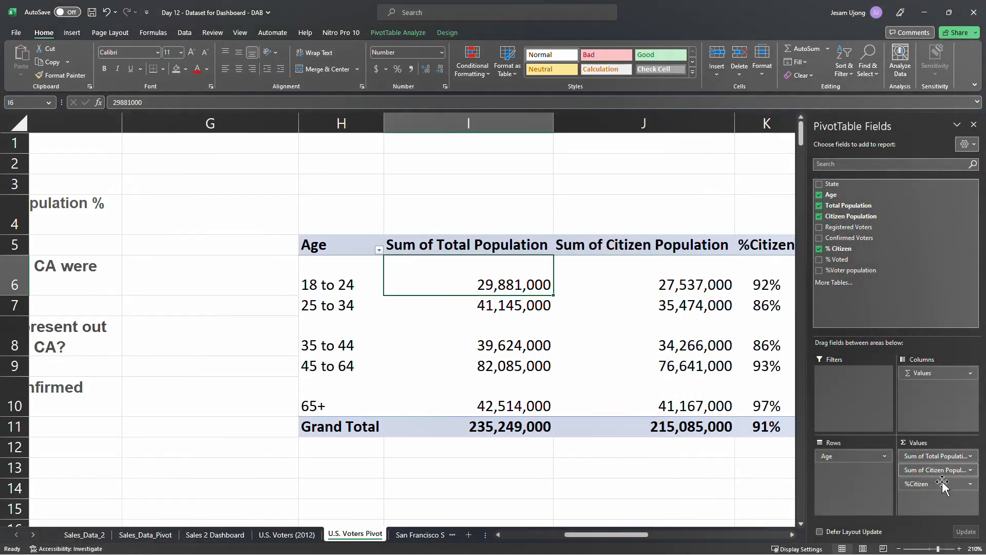
pyautogui.moveTo(936, 488); pyautogui.dragTo(806, 471)
pyautogui.moveTo(924, 469); pyautogui.dragTo(774, 459)
pyautogui.moveTo(929, 455); pyautogui.dragTo(789, 466)
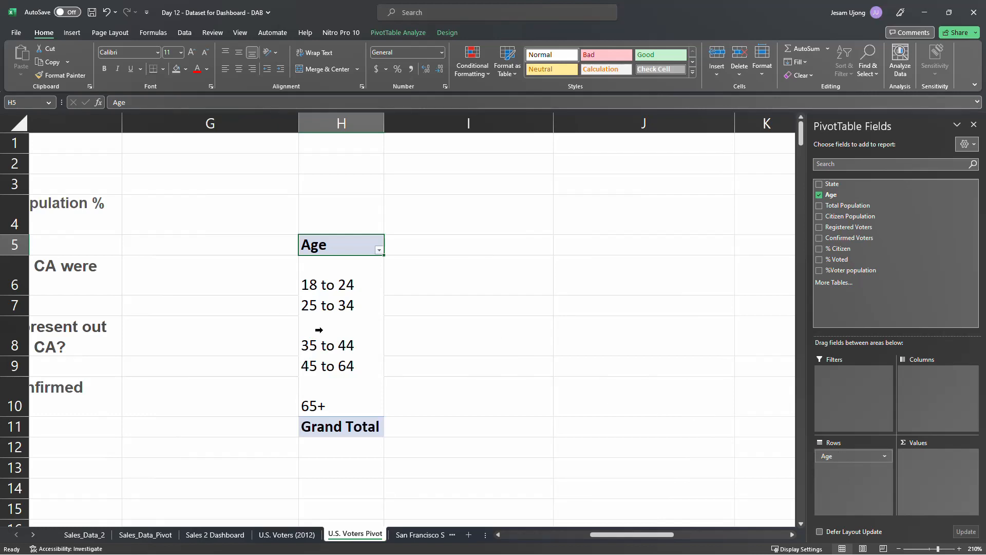
# Compare questions 2a to 2c in column F with the Age-only pivot table at H5.
pyautogui.click(342, 330)
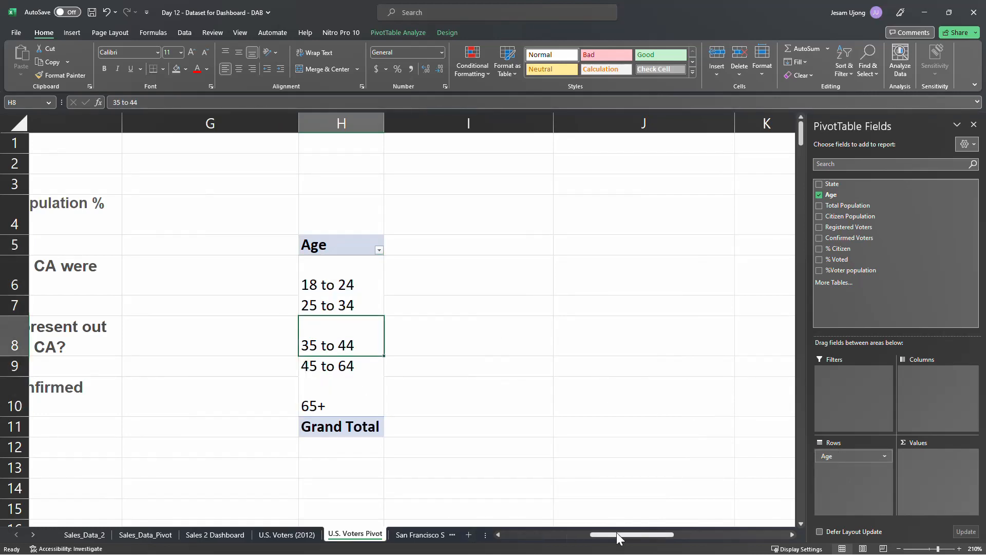
pyautogui.moveTo(624, 533); pyautogui.dragTo(585, 525)
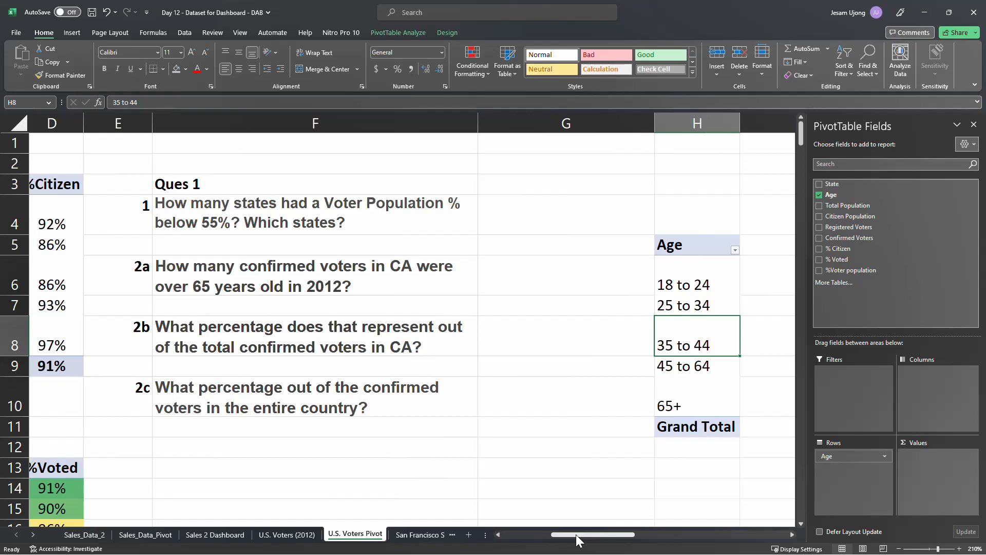
pyautogui.moveTo(576, 538)
pyautogui.mouseDown()
pyautogui.moveTo(588, 540)
pyautogui.moveTo(579, 545)
pyautogui.mouseUp()
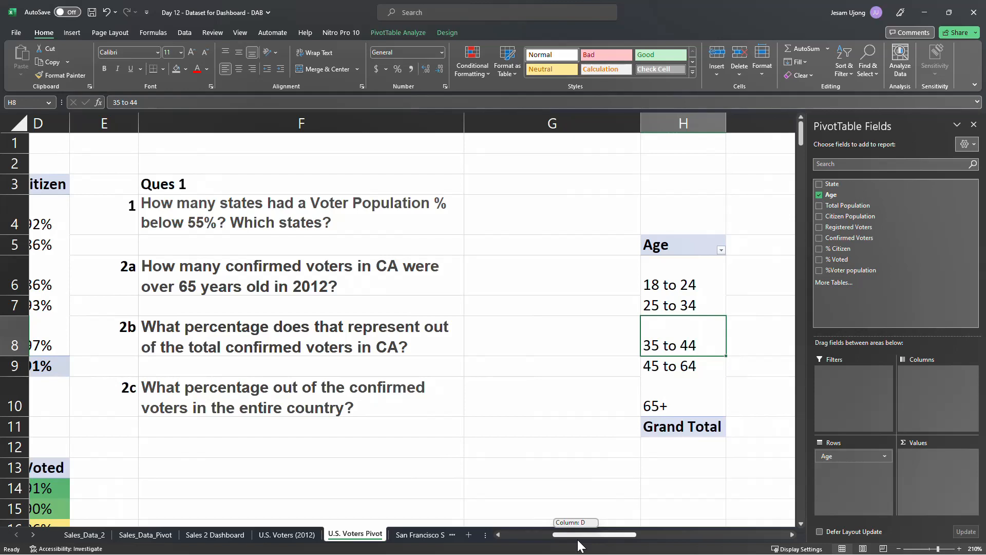
pyautogui.moveTo(579, 545); pyautogui.dragTo(618, 540)
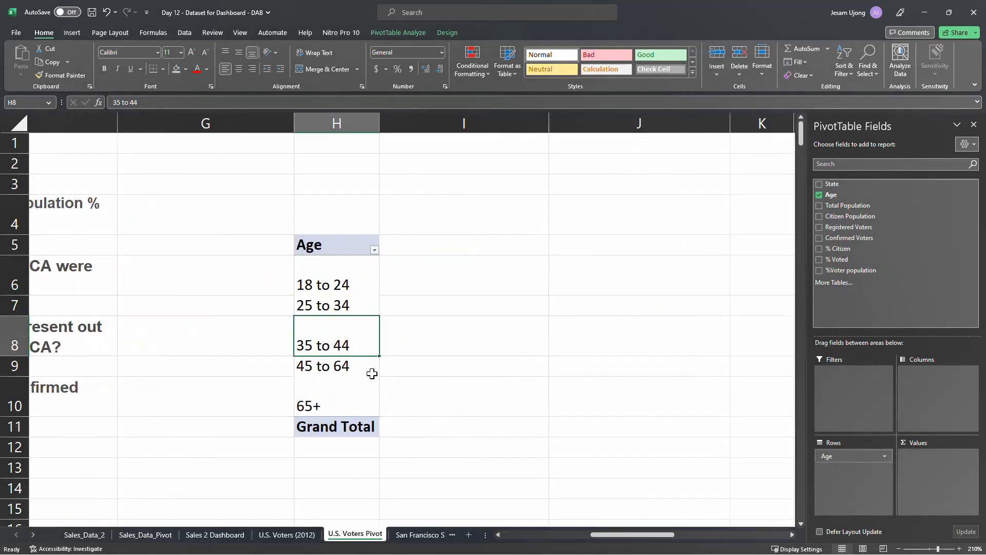
# Add Confirmed Voters to the values of the Age pivot table at H5.
pyautogui.click(356, 294)
pyautogui.click(347, 312)
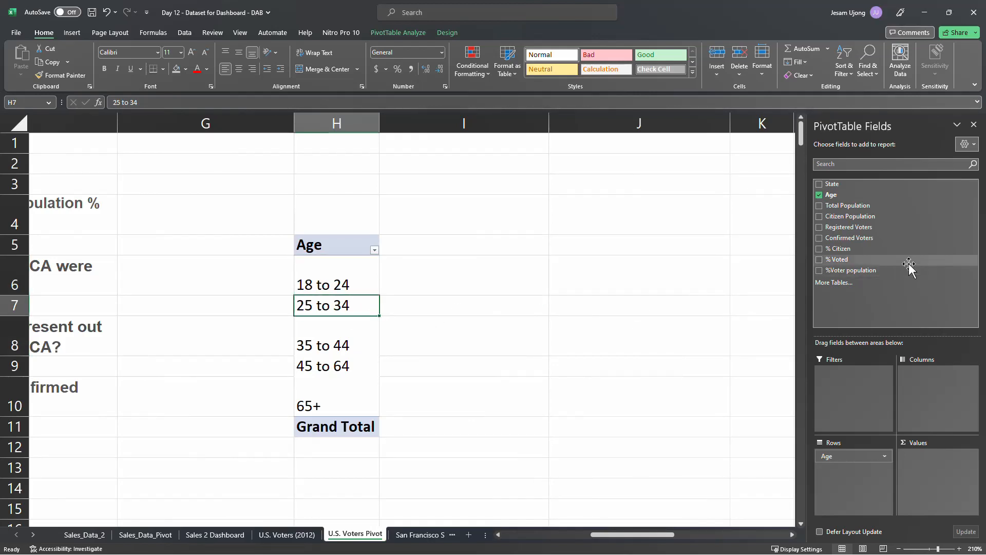
pyautogui.moveTo(883, 238); pyautogui.dragTo(933, 457)
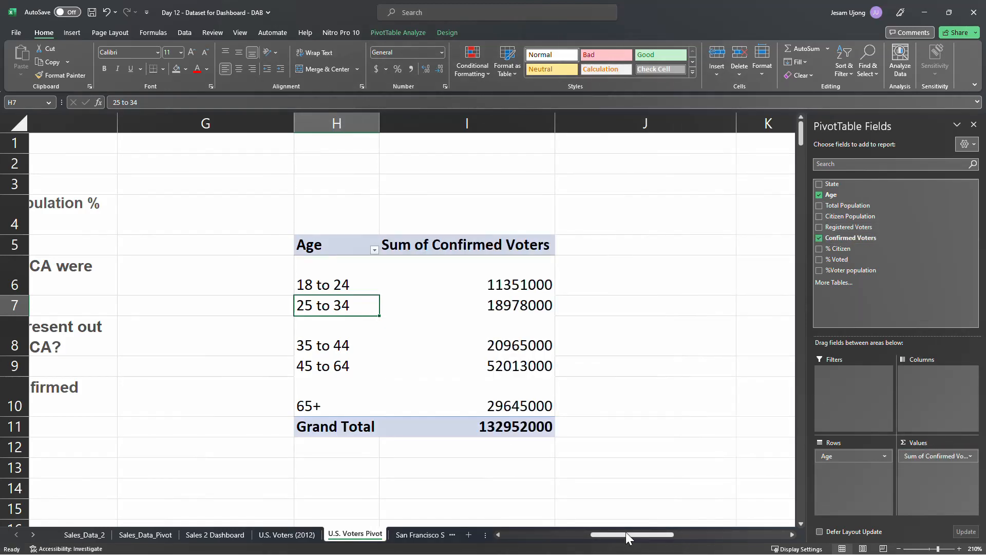
# Copy the number format of C4 onto the Sum of Confirmed Voters values in I6:I11 with Format Painter.
pyautogui.moveTo(625, 532); pyautogui.dragTo(545, 535)
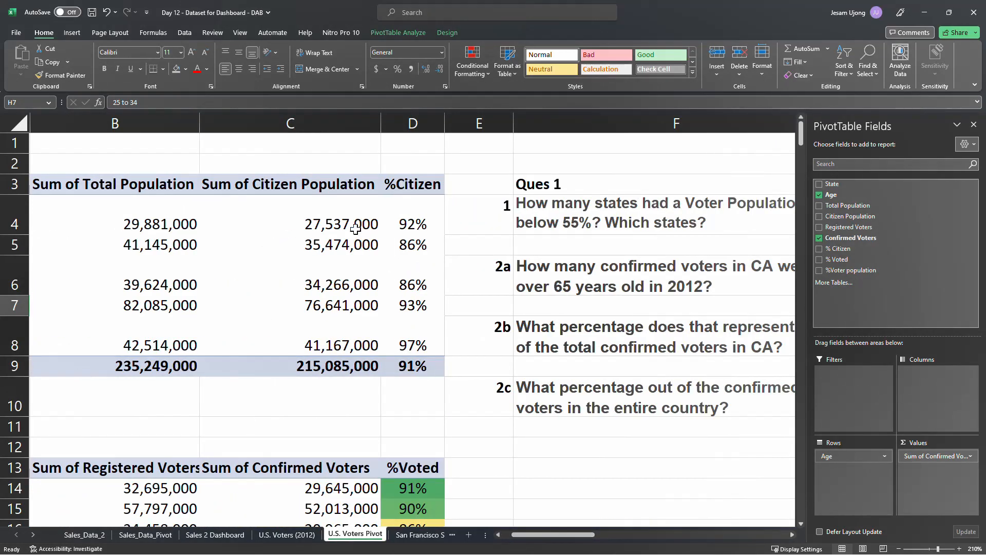
pyautogui.click(355, 229)
pyautogui.click(60, 75)
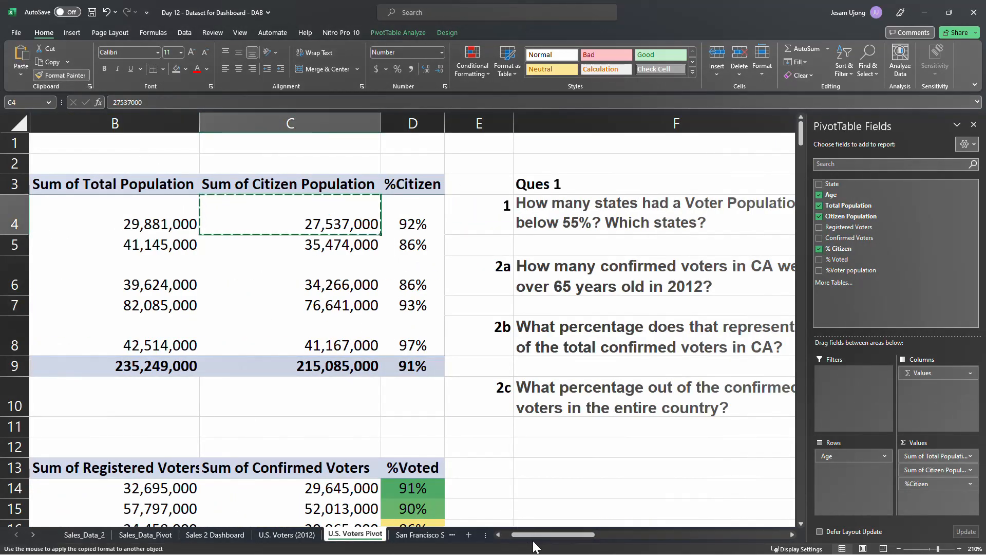
pyautogui.moveTo(541, 533); pyautogui.dragTo(617, 533)
pyautogui.click(506, 283)
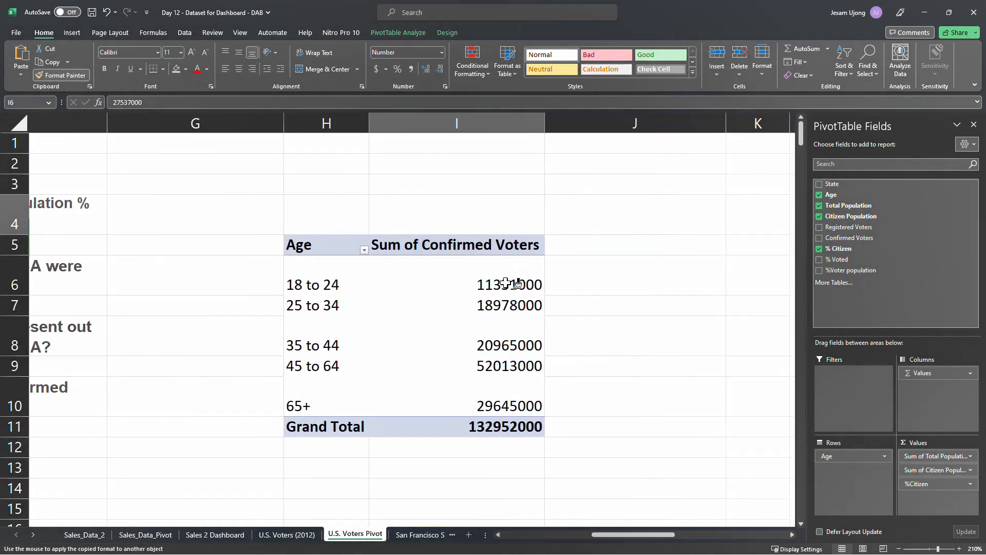
pyautogui.moveTo(506, 283)
pyautogui.mouseDown()
pyautogui.moveTo(533, 392)
pyautogui.moveTo(524, 426)
pyautogui.mouseUp()
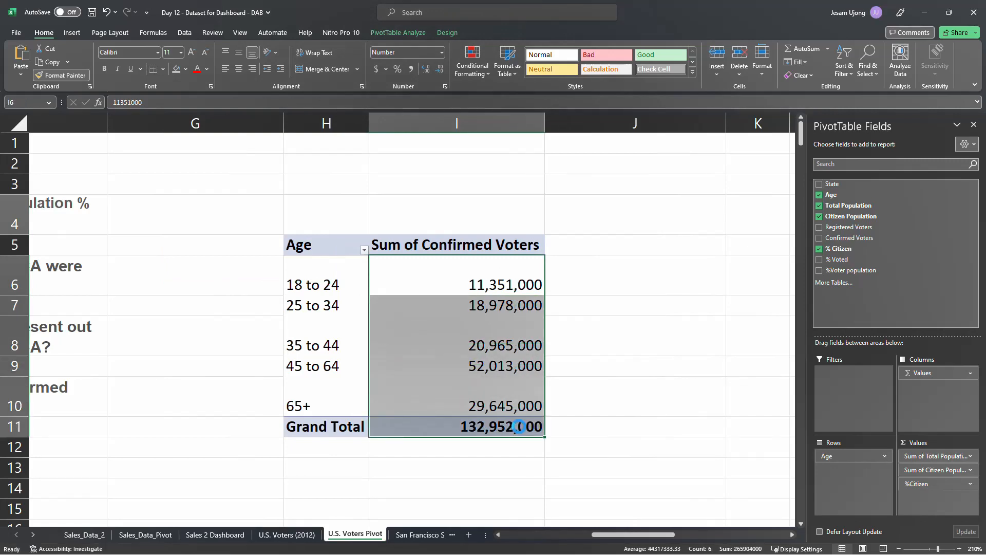
pyautogui.click(486, 338)
pyautogui.click(479, 300)
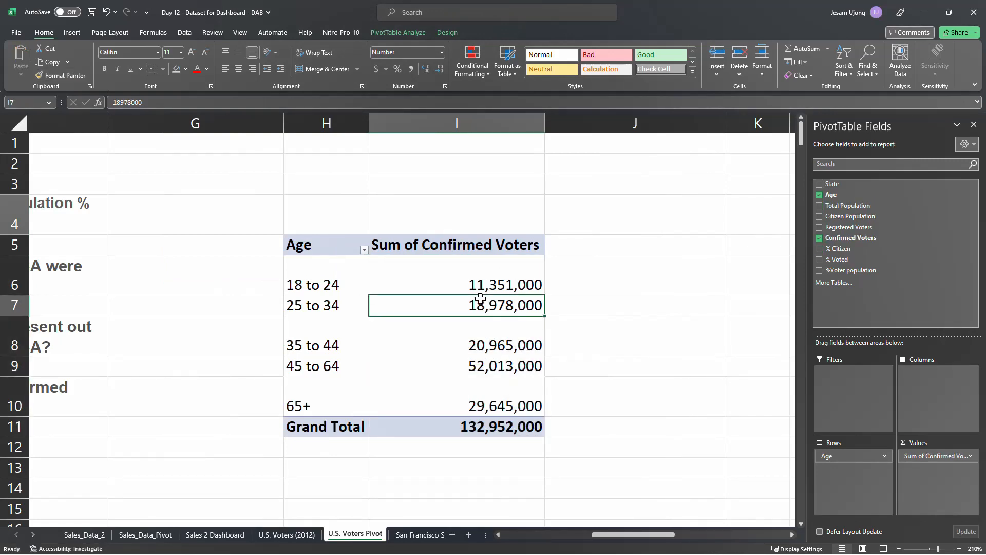
# Add State as a report filter to the confirmed voters pivot table at H5.
pyautogui.click(339, 405)
pyautogui.click(485, 406)
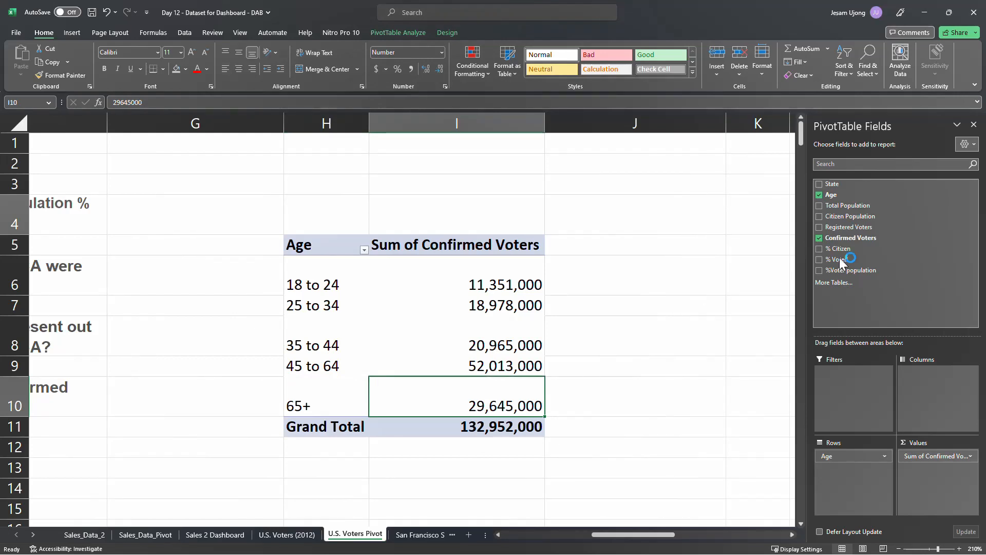
pyautogui.moveTo(856, 226); pyautogui.dragTo(853, 391)
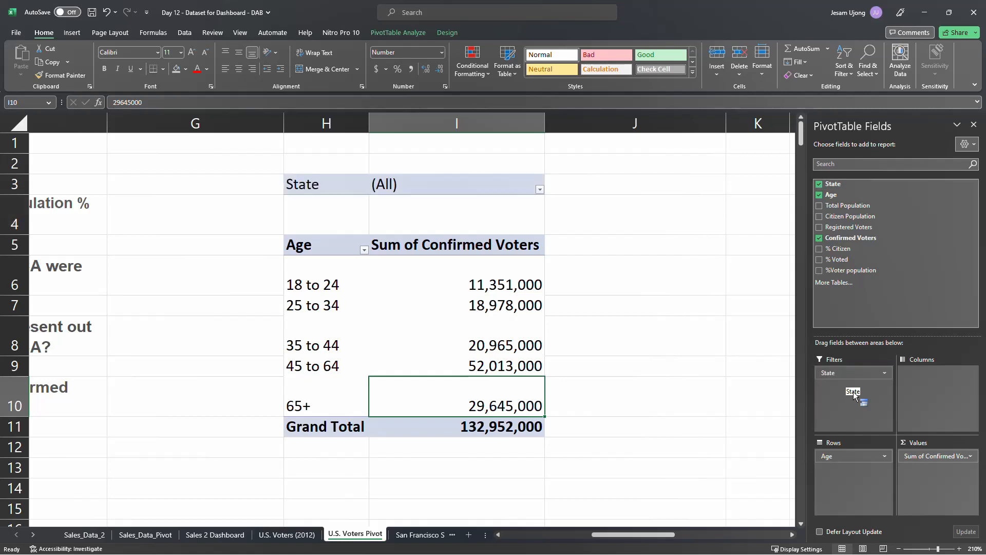
# Filter the pivot table to California and fill the 65+ confirmed voters cell I10 with yellow.
pyautogui.click(539, 189)
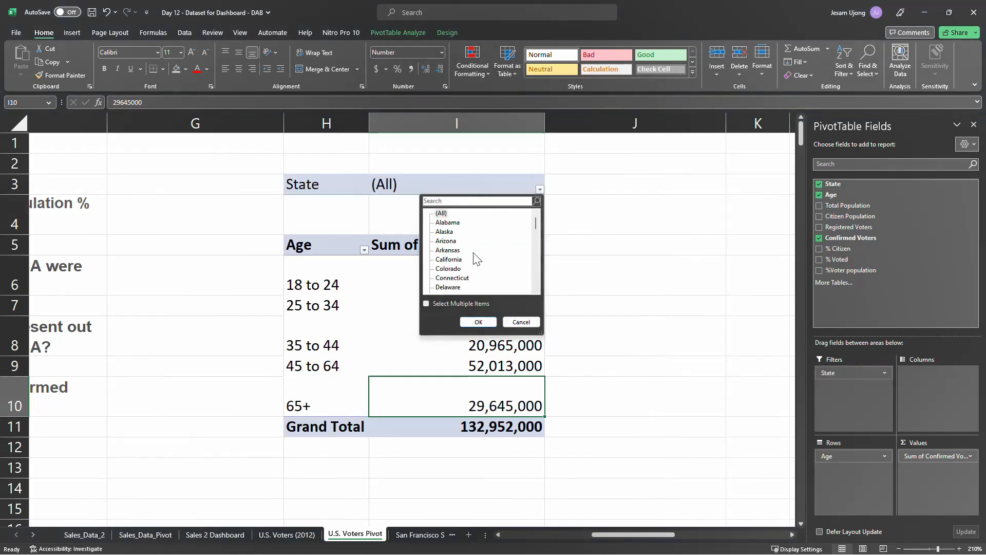
pyautogui.click(461, 260)
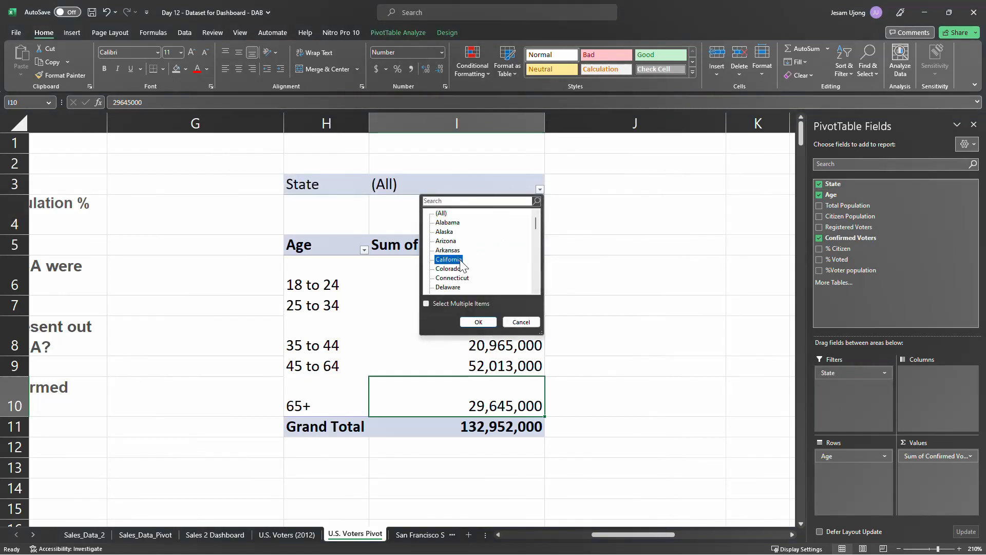
pyautogui.click(481, 323)
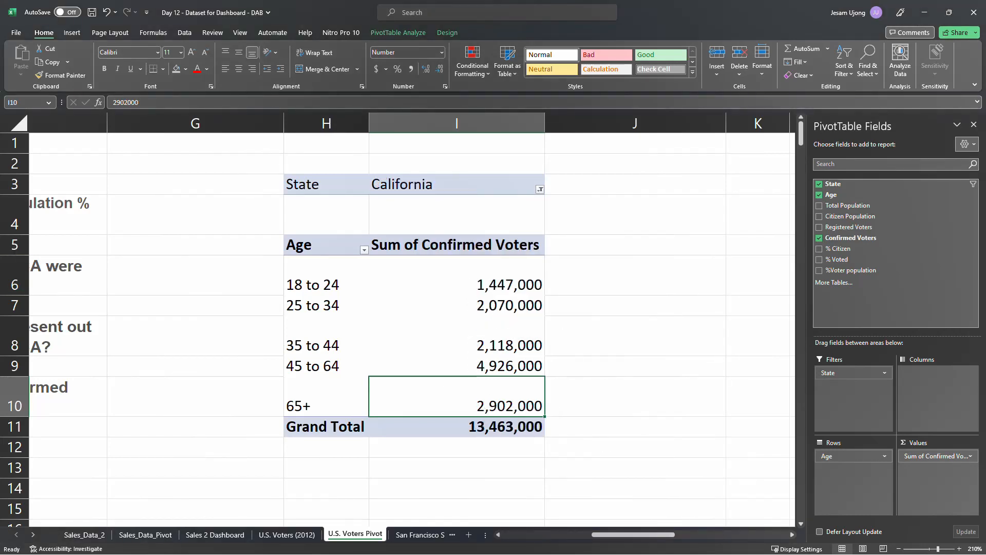
pyautogui.click(186, 69)
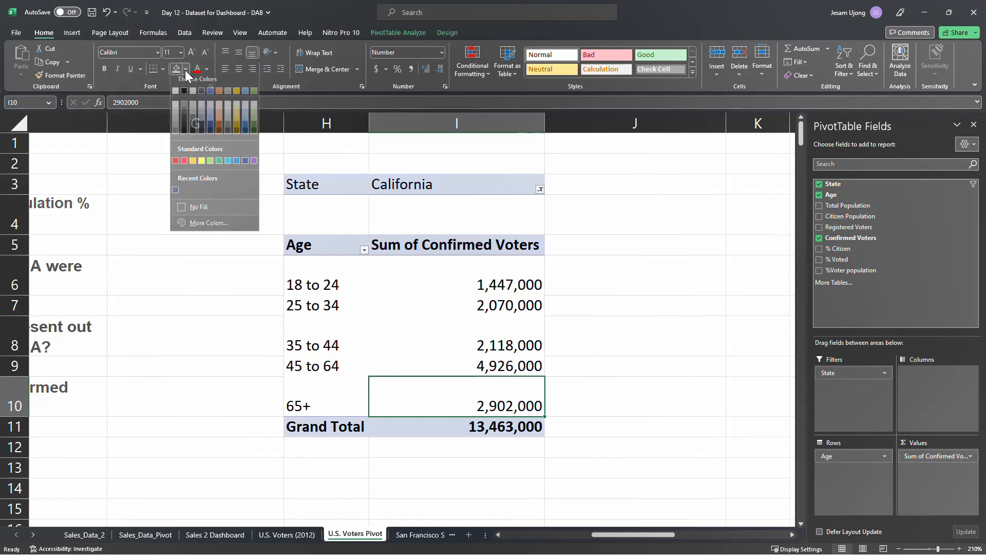
pyautogui.click(202, 165)
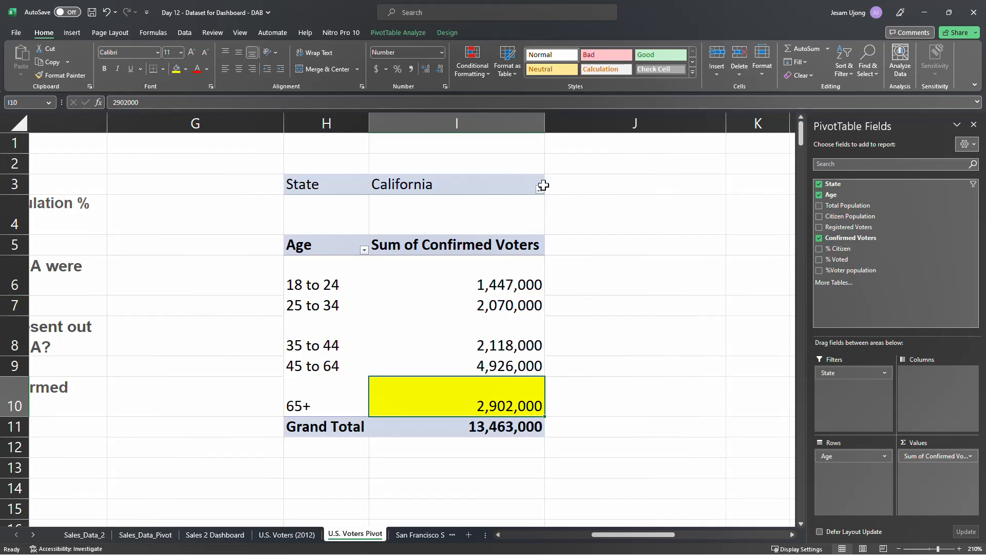
# Remove State from the pivot table's filters, then undo the removal.
pyautogui.moveTo(870, 380); pyautogui.dragTo(682, 377)
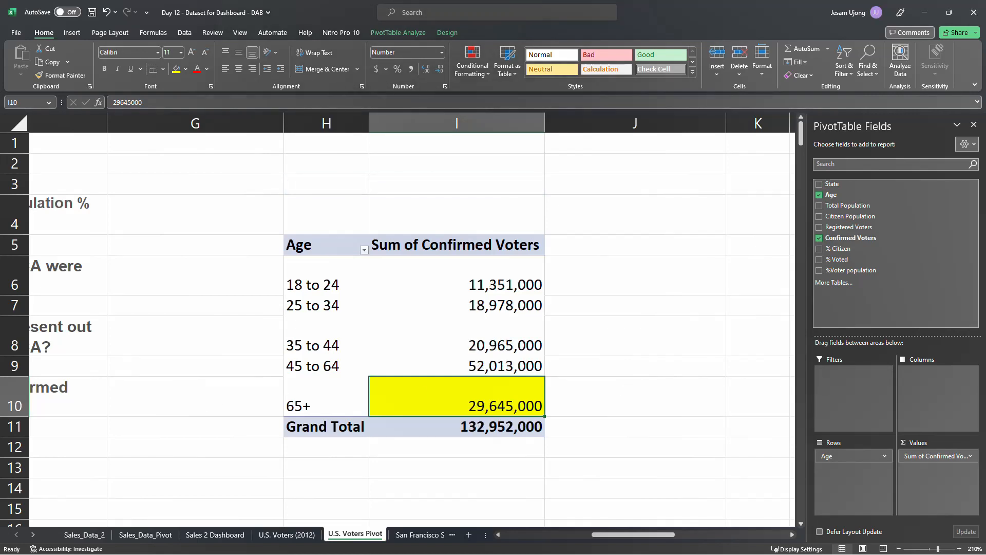
pyautogui.hotkey('ctrl', 'z')
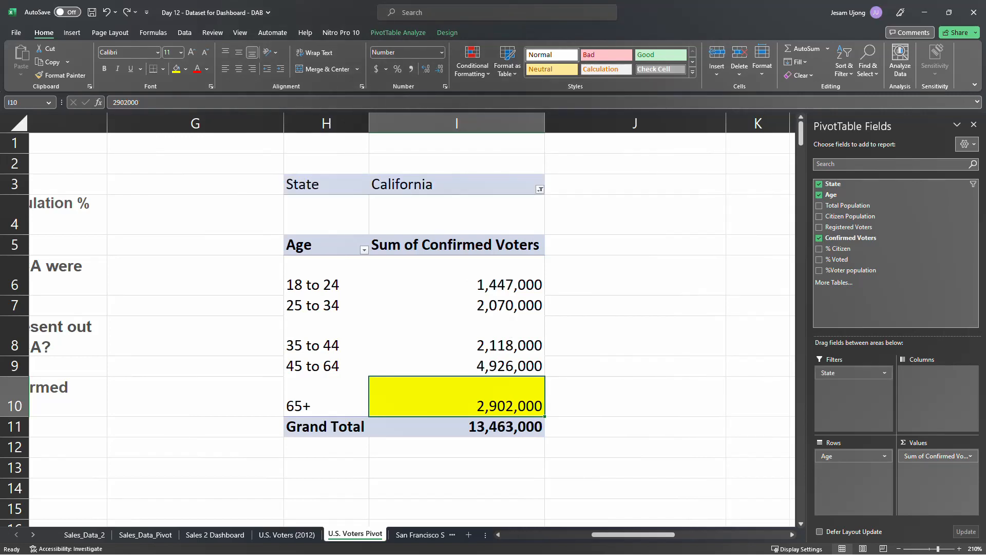
pyautogui.click(517, 363)
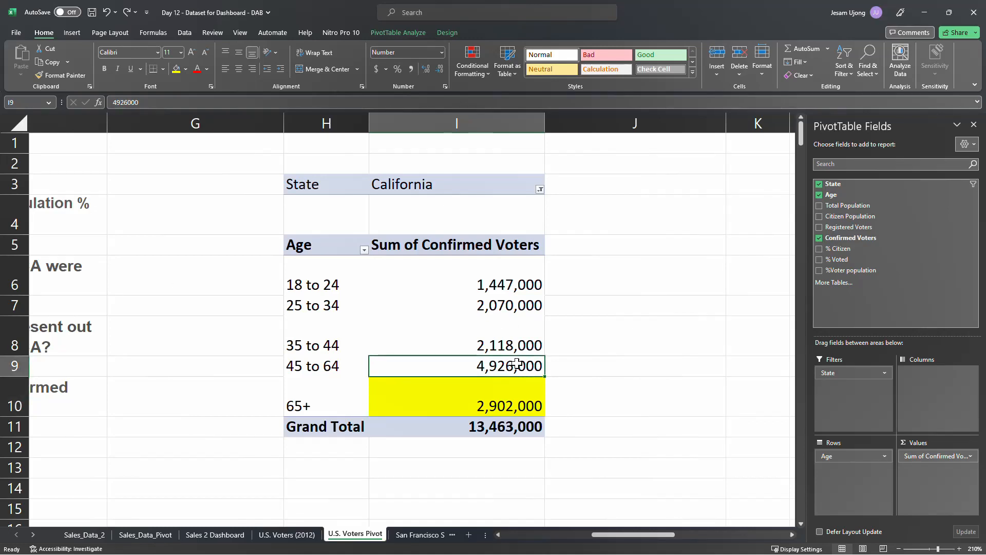
pyautogui.click(612, 280)
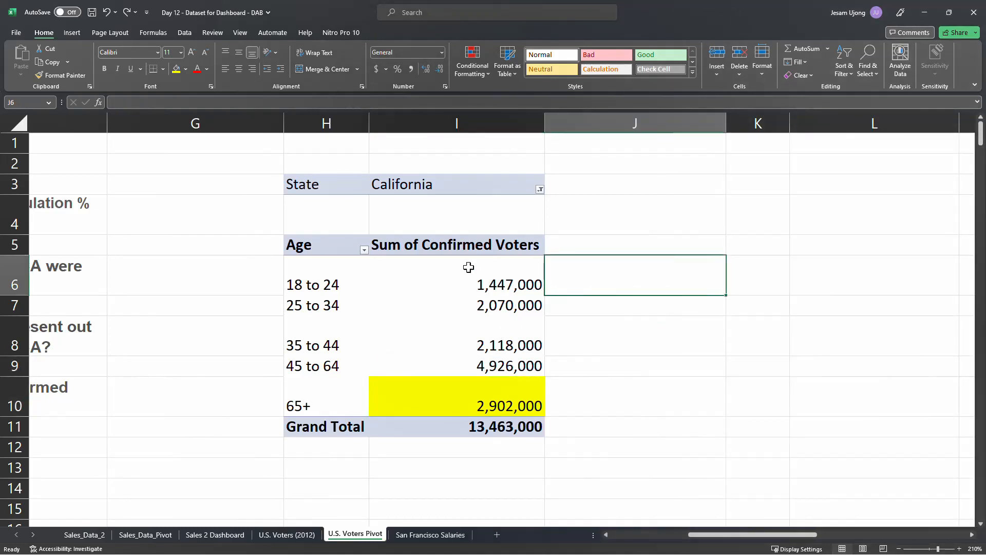
pyautogui.click(466, 265)
pyautogui.click(323, 184)
pyautogui.click(428, 318)
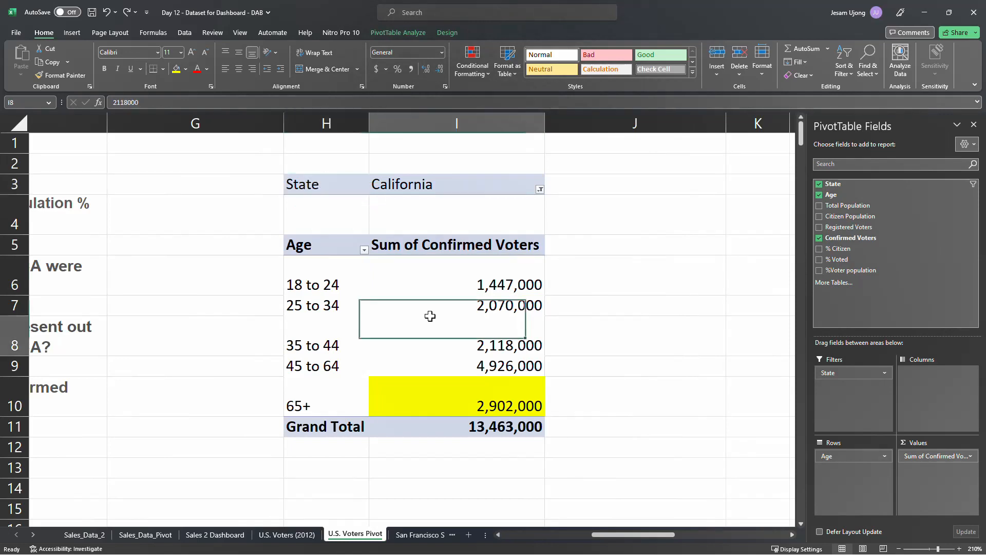
# Copy the 65+ confirmed voters value from I10 to G6 as the answer to question 2a.
pyautogui.click(488, 407)
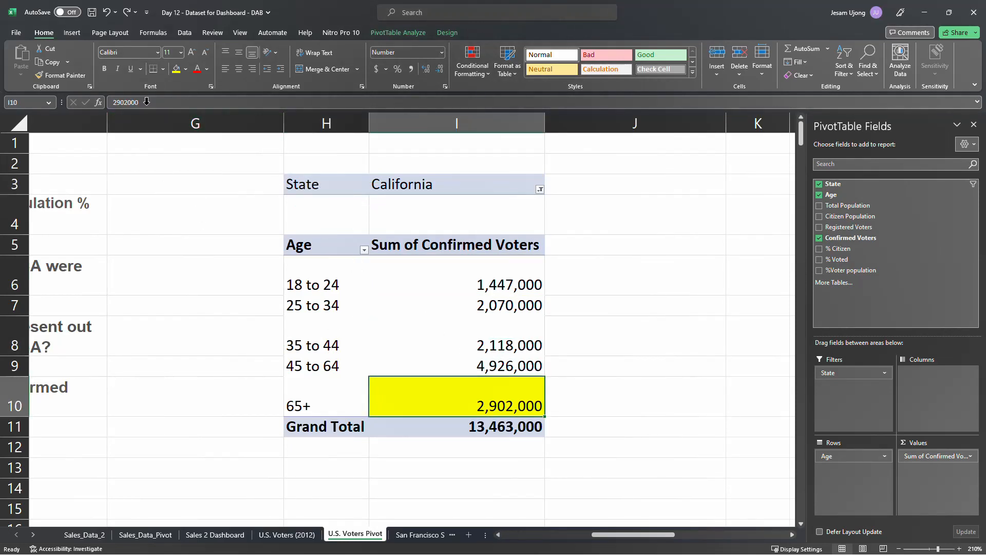
pyautogui.hotkey('ctrl', 'c')
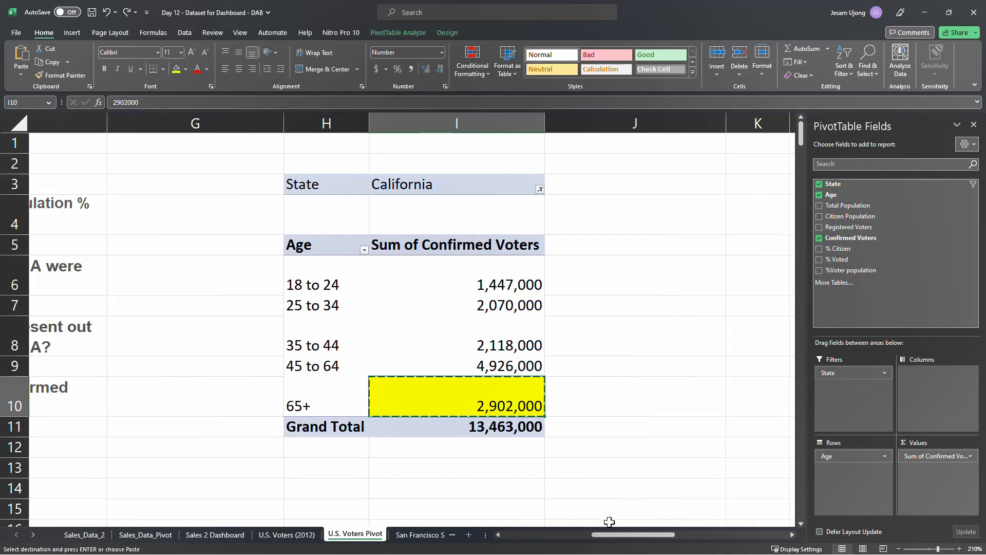
pyautogui.moveTo(607, 534); pyautogui.dragTo(606, 535)
pyautogui.click(454, 280)
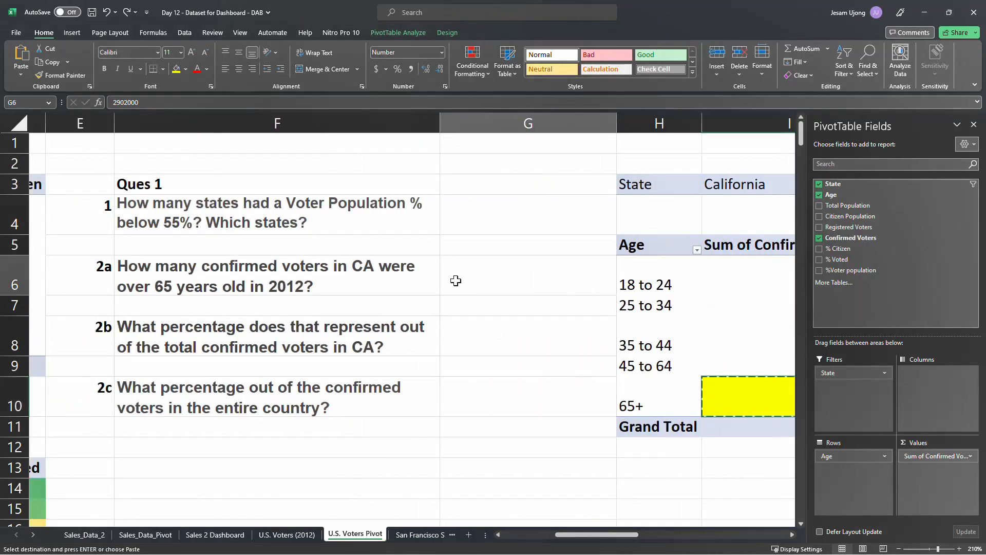
pyautogui.hotkey('ctrl', 'v')
# For question 2b, add Confirmed Voters a second time to the values of the California pivot table.
pyautogui.click(546, 338)
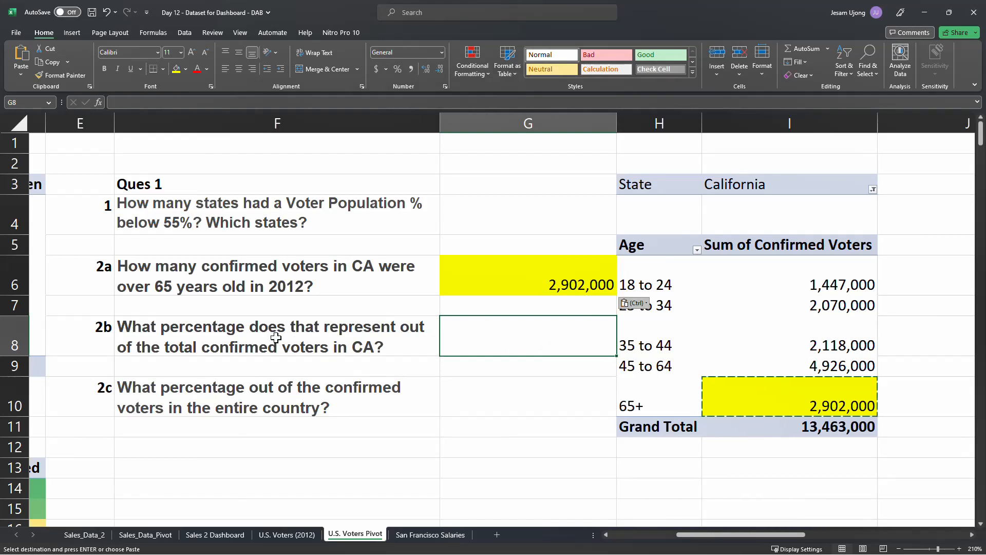
pyautogui.click(300, 336)
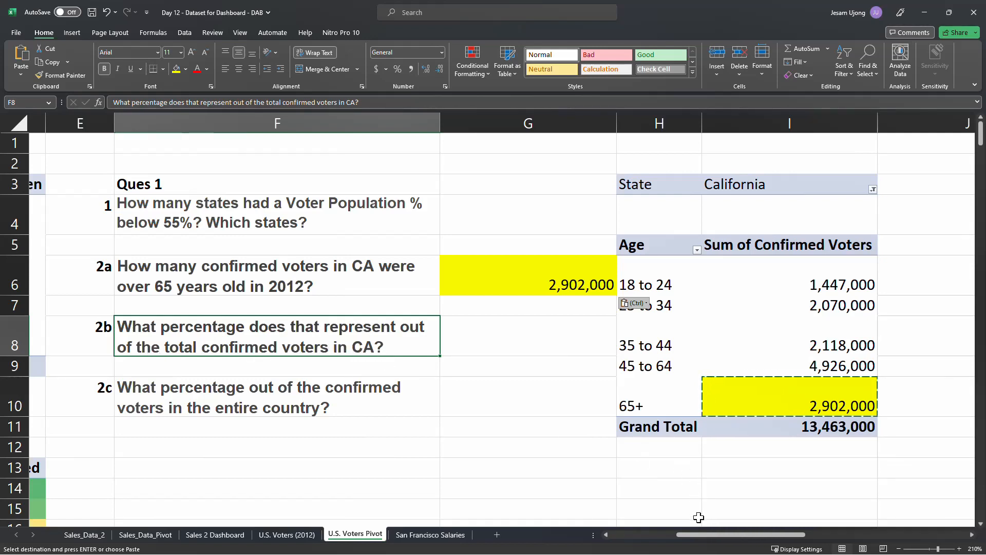
pyautogui.moveTo(700, 537); pyautogui.dragTo(751, 538)
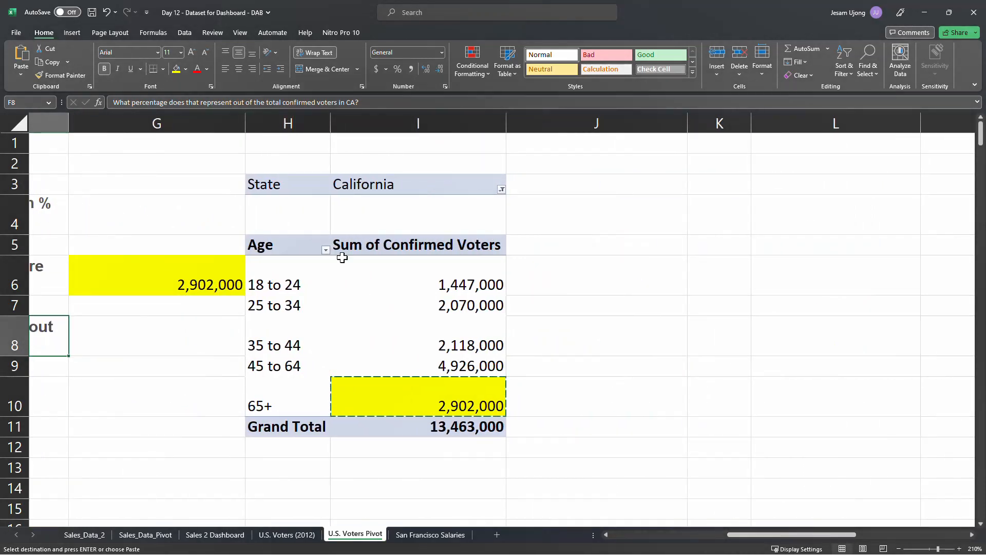
pyautogui.click(342, 257)
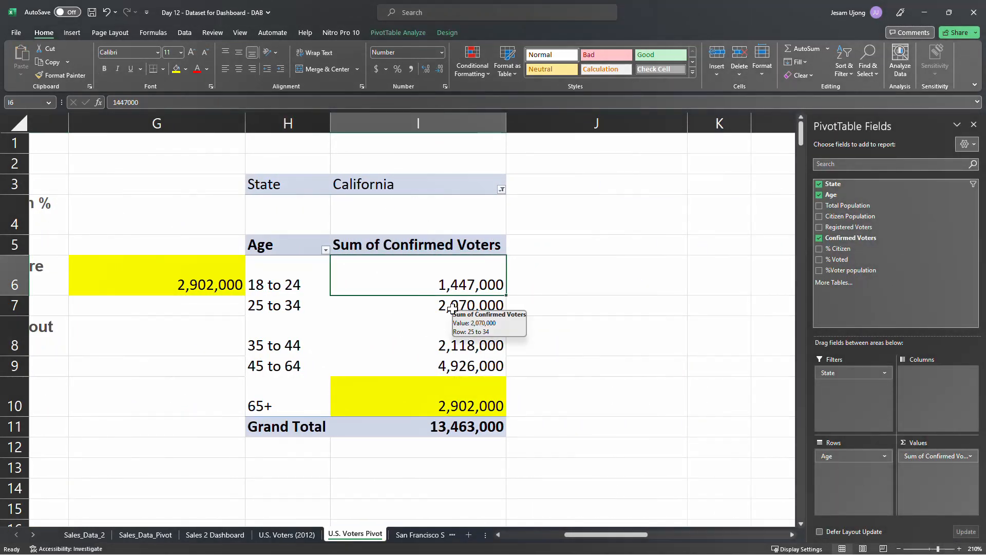
pyautogui.click(449, 396)
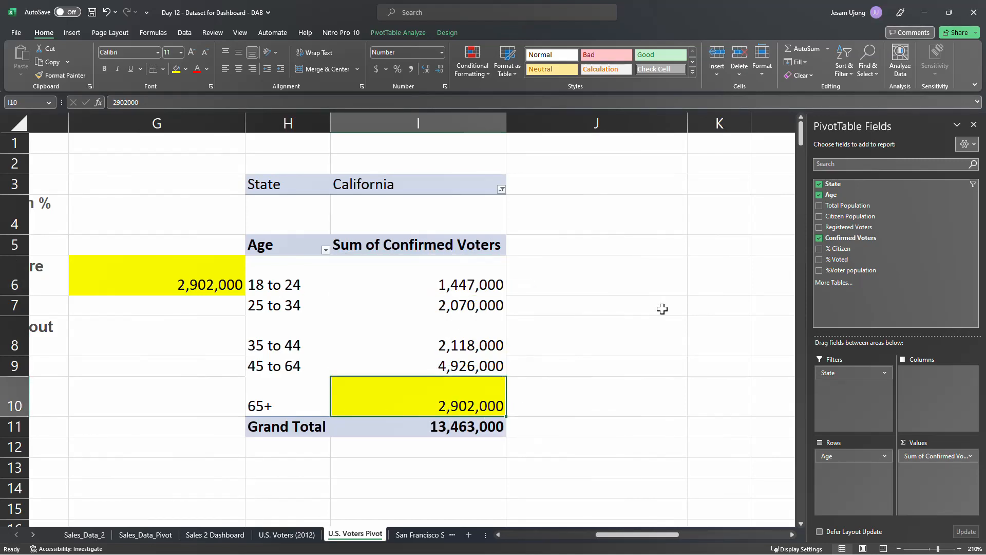
pyautogui.moveTo(855, 242); pyautogui.dragTo(940, 479)
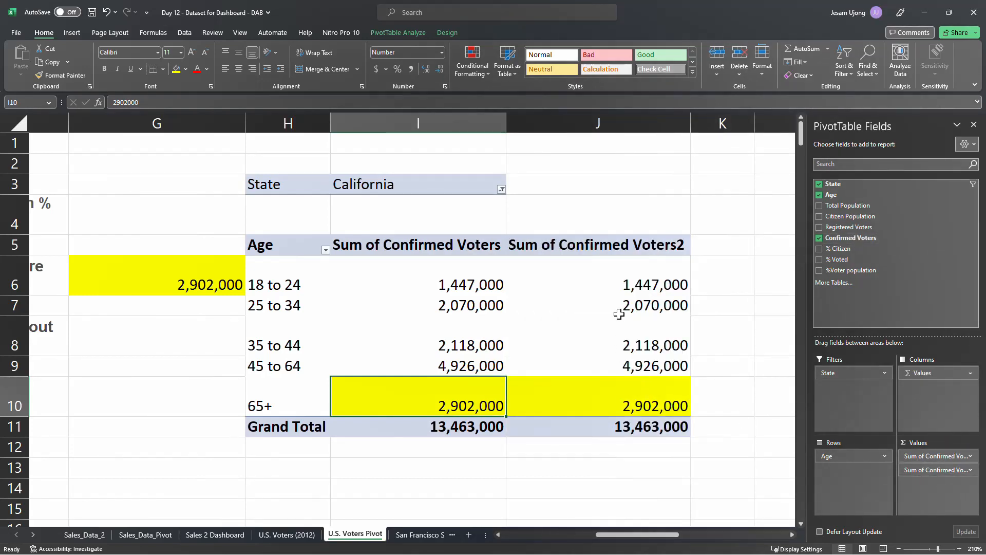
# Rename the second confirmed voters column in J5 as % Confirmed Voters and autofit column J.
pyautogui.click(608, 274)
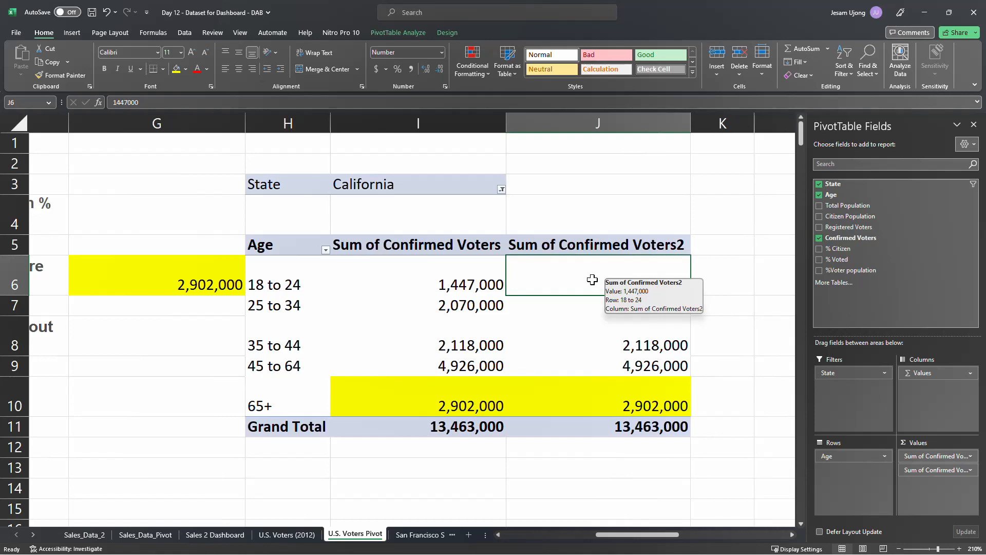
pyautogui.click(599, 248)
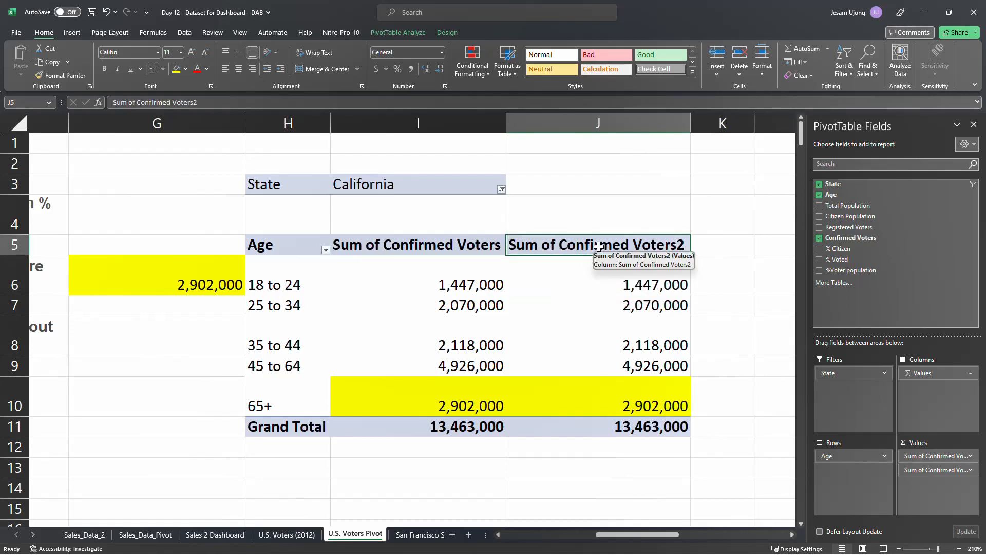
pyautogui.write('% Co')
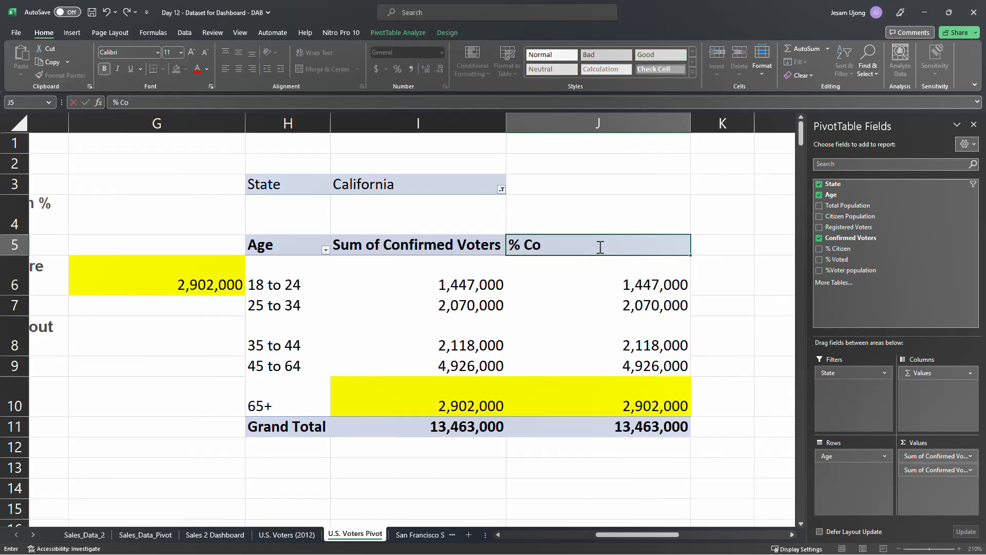
pyautogui.write('nfirmed Voter')
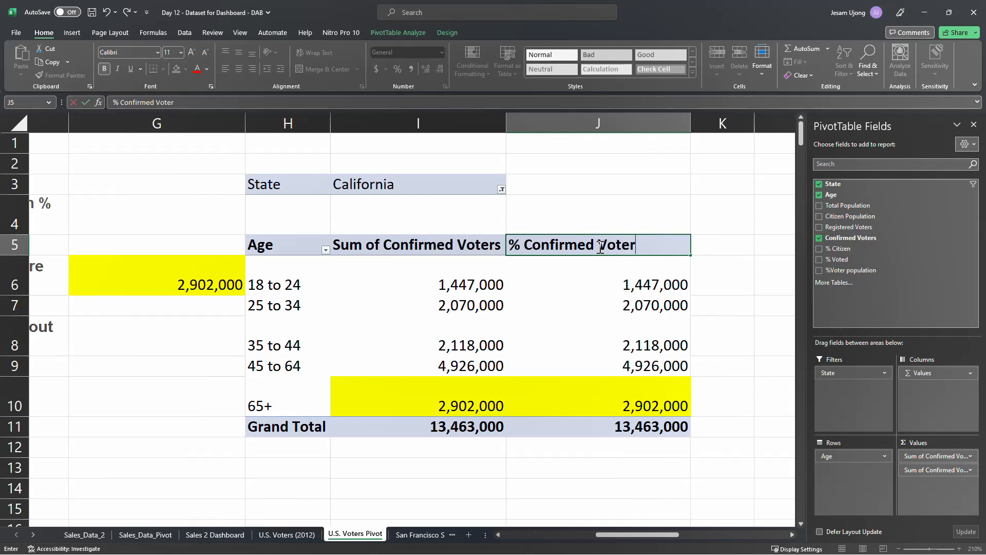
pyautogui.write('s')
pyautogui.press('Return')
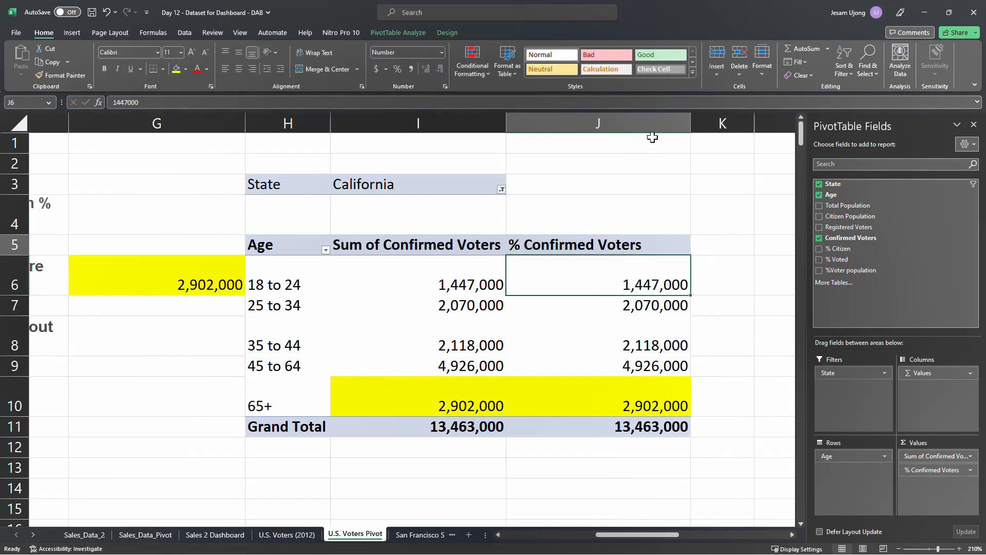
pyautogui.doubleClick(689, 122)
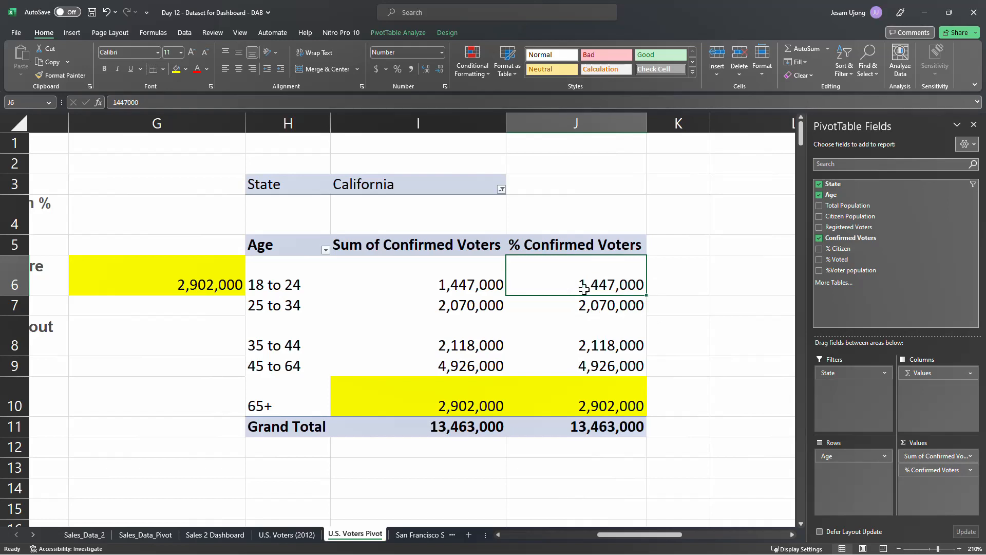
# Show the % Confirmed Voters column of the California pivot table as % of Grand Total.
pyautogui.rightClick(584, 289)
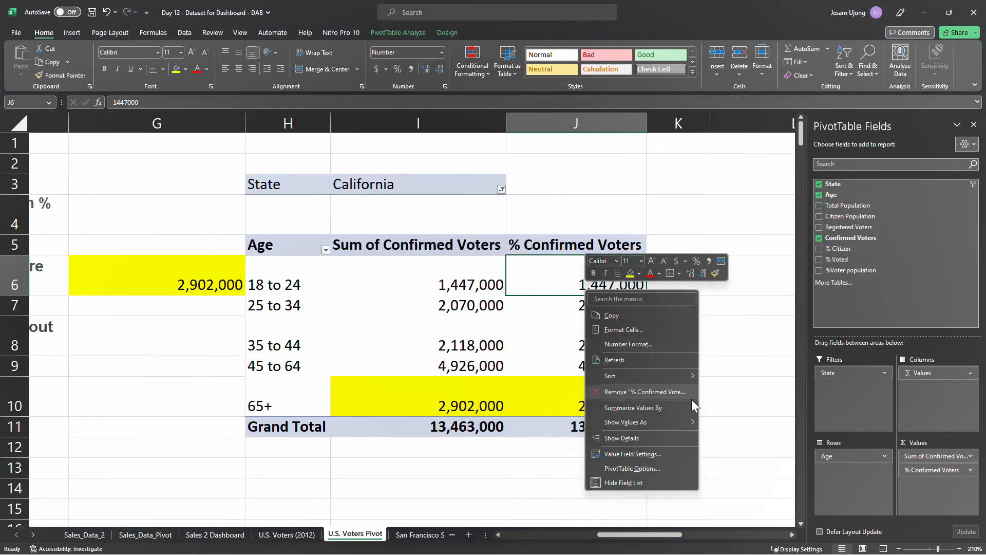
pyautogui.moveTo(689, 422)
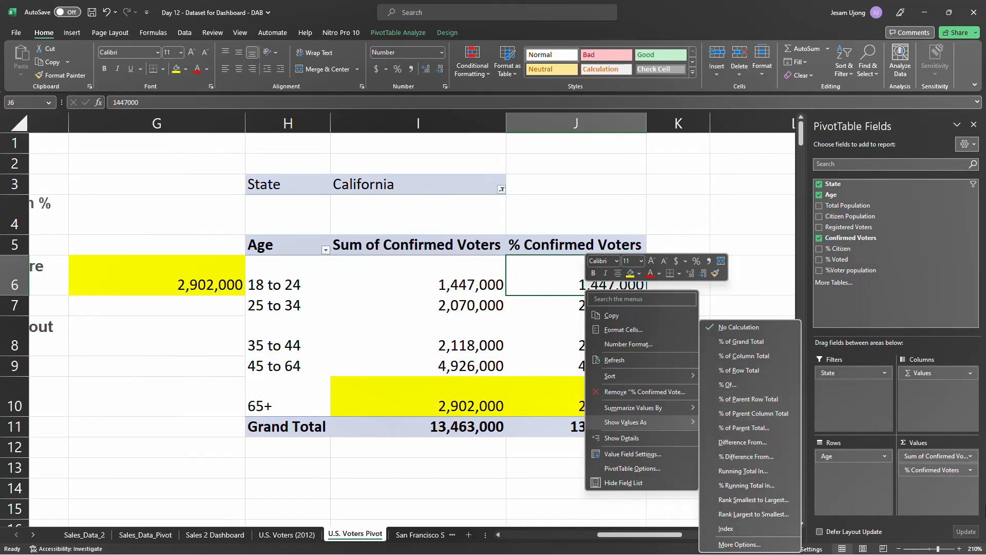
pyautogui.click(746, 342)
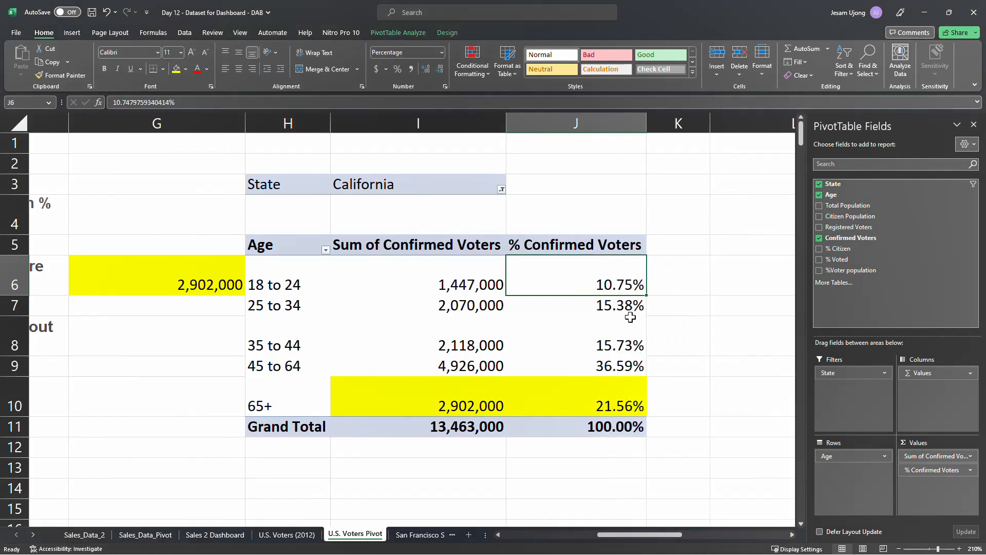
# Format the % Confirmed Voters values in J6:J11 with no decimal places and centre them.
pyautogui.moveTo(610, 273); pyautogui.dragTo(622, 426)
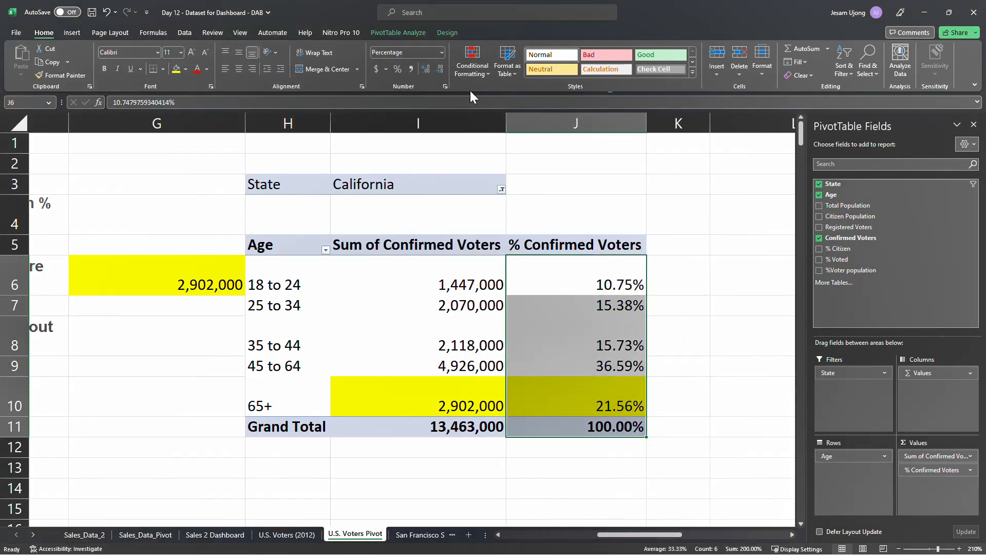
pyautogui.doubleClick(440, 70)
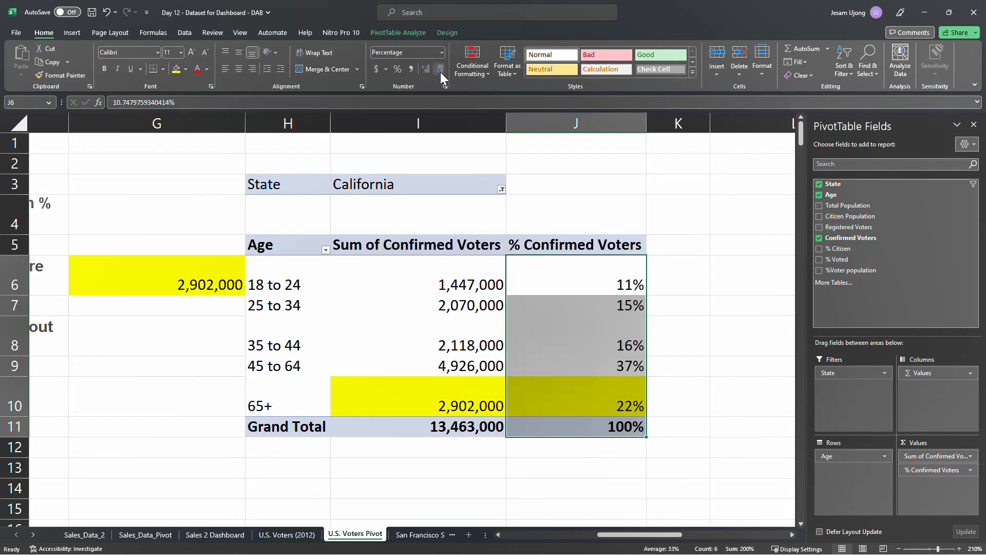
pyautogui.click(238, 69)
pyautogui.click(595, 320)
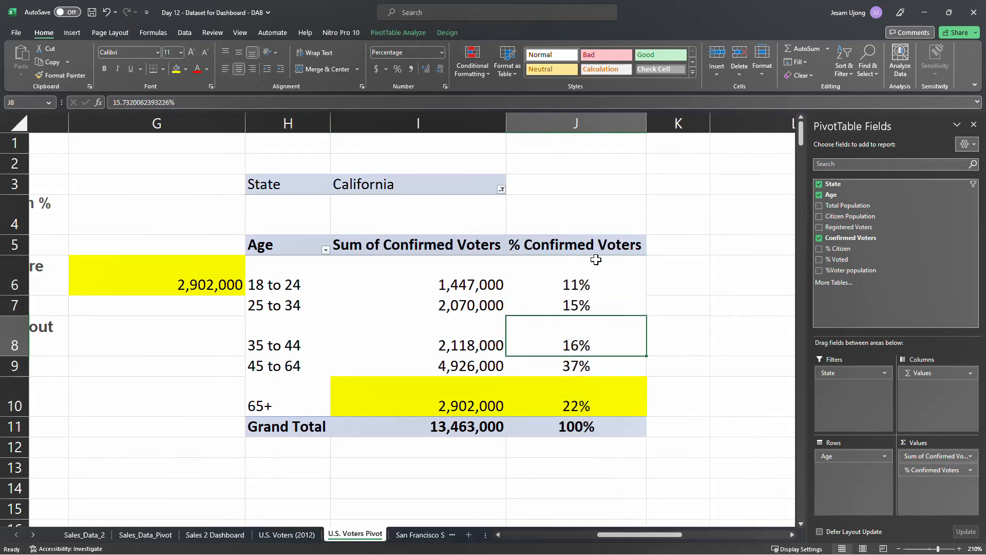
# Copy the 65+ confirmed voters percentage from J10 to G8 as the answer to question 2b.
pyautogui.click(567, 404)
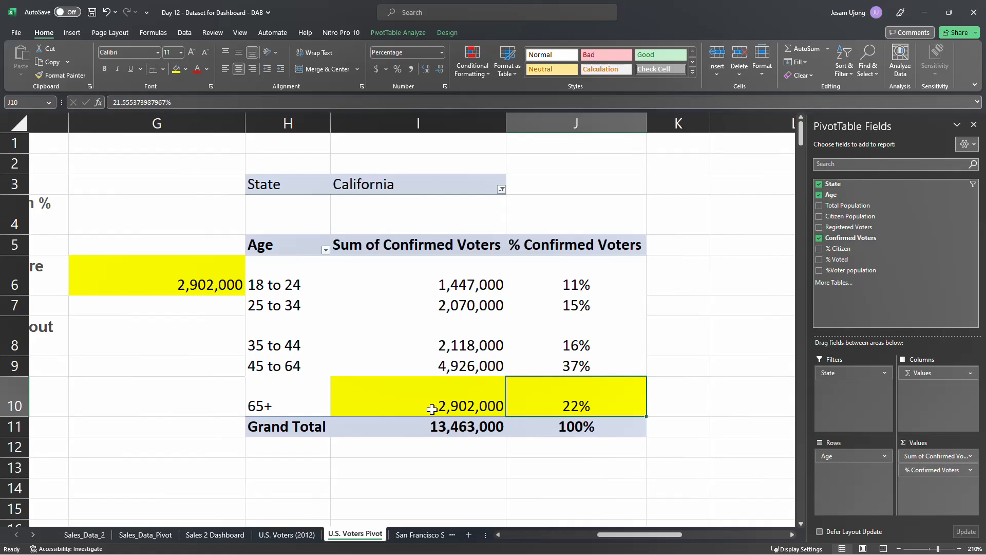
pyautogui.moveTo(432, 410)
pyautogui.moveTo(620, 540); pyautogui.dragTo(585, 535)
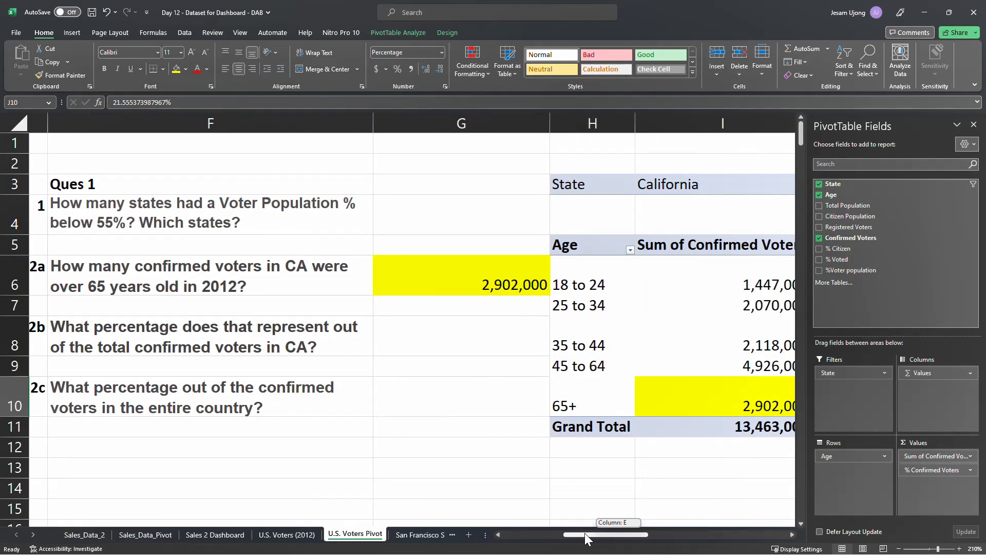
pyautogui.moveTo(585, 534); pyautogui.dragTo(627, 532)
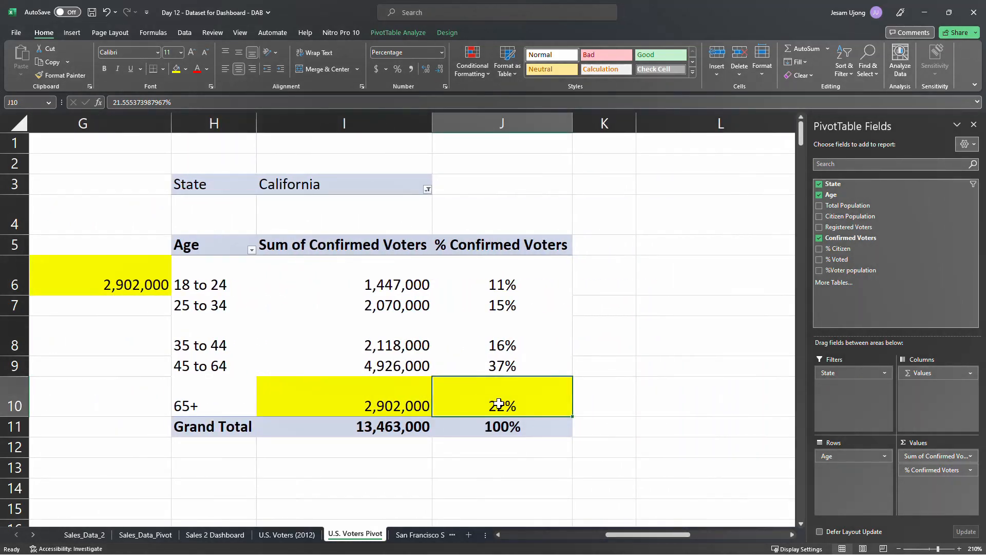
pyautogui.hotkey('ctrl', 'c')
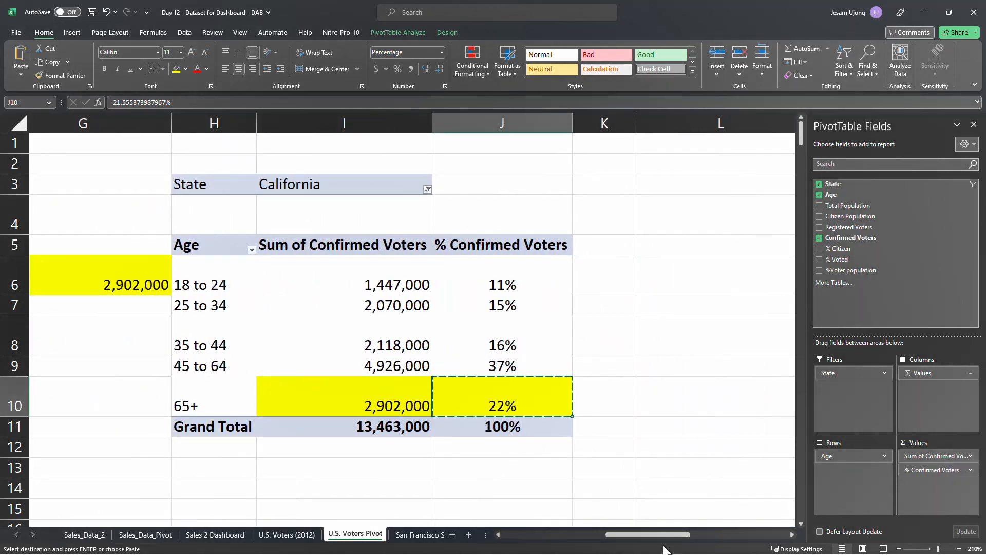
pyautogui.moveTo(642, 534); pyautogui.dragTo(627, 533)
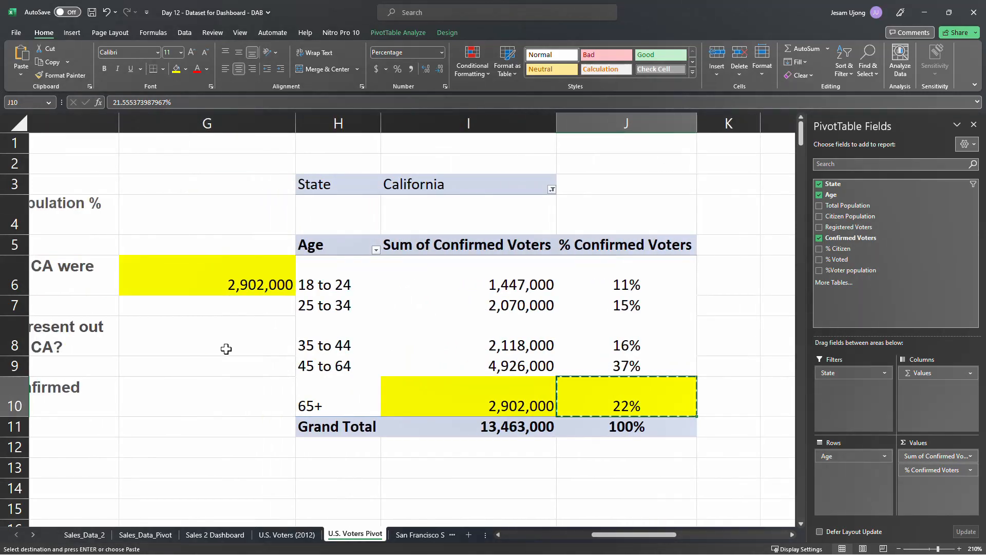
pyautogui.click(223, 349)
pyautogui.hotkey('ctrl', 'v')
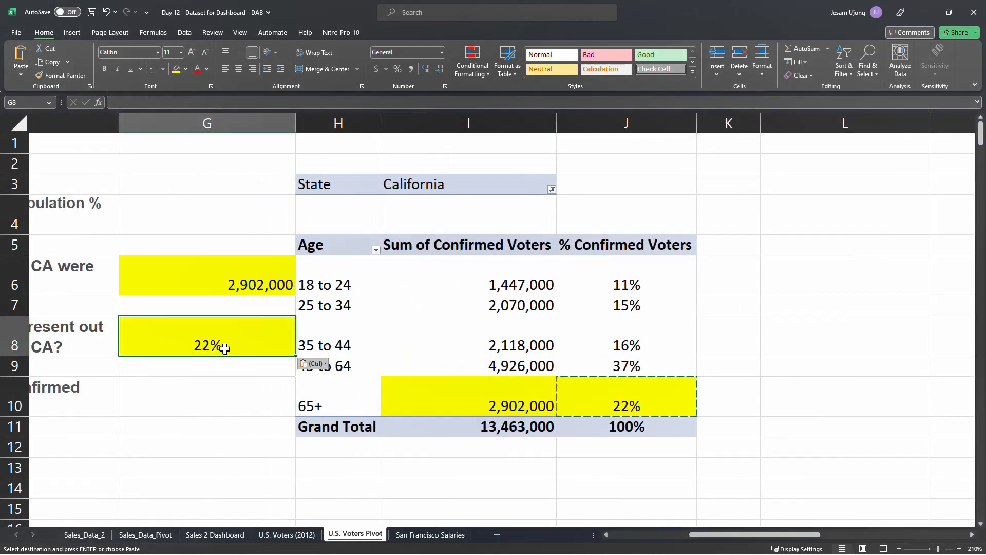
# Paste the 65+ percentage into G8 again, clear the copy selection and select G10 for question 2c.
pyautogui.click(249, 404)
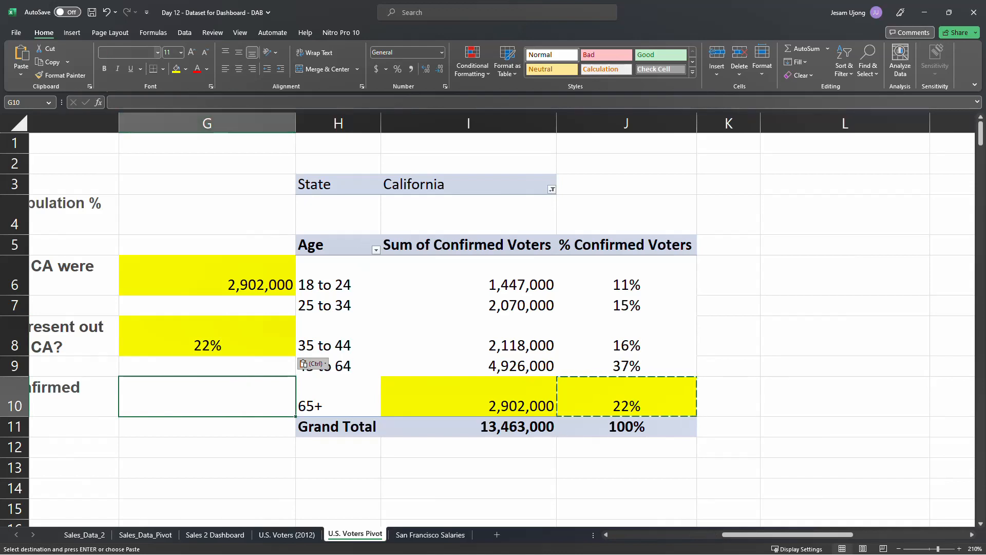
pyautogui.hotkey('alt', 'Tab')
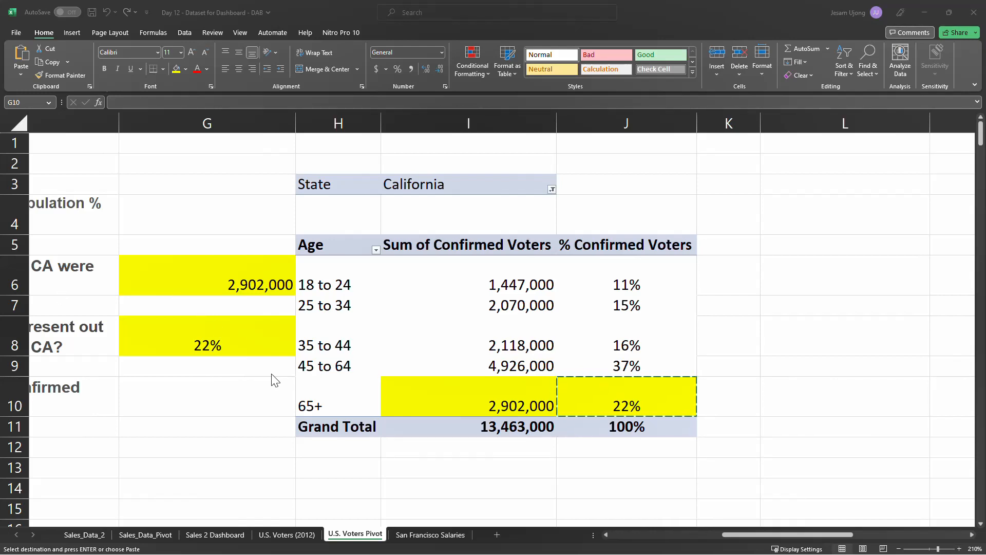
pyautogui.click(274, 350)
pyautogui.press('Up')
pyautogui.press('Up')
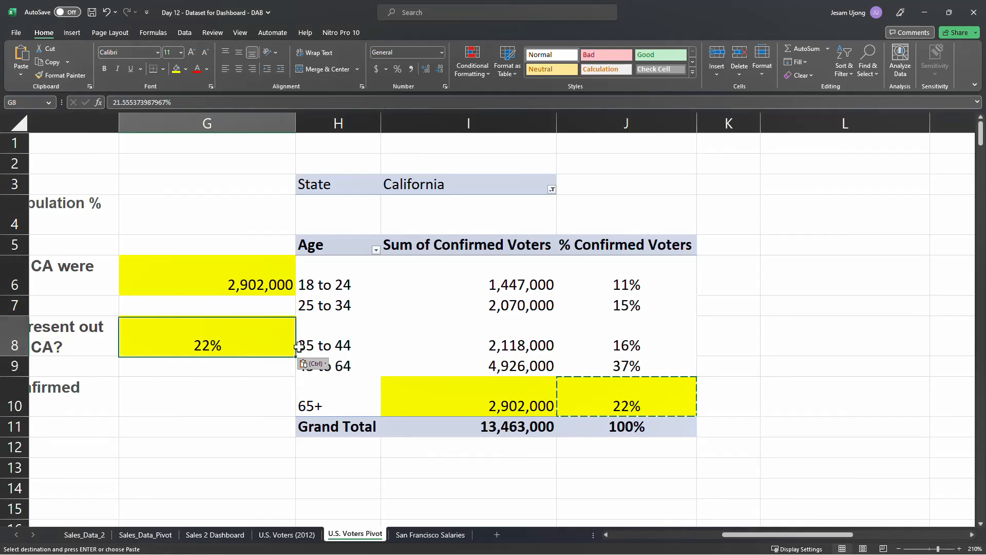
pyautogui.hotkey('ctrl', 'v')
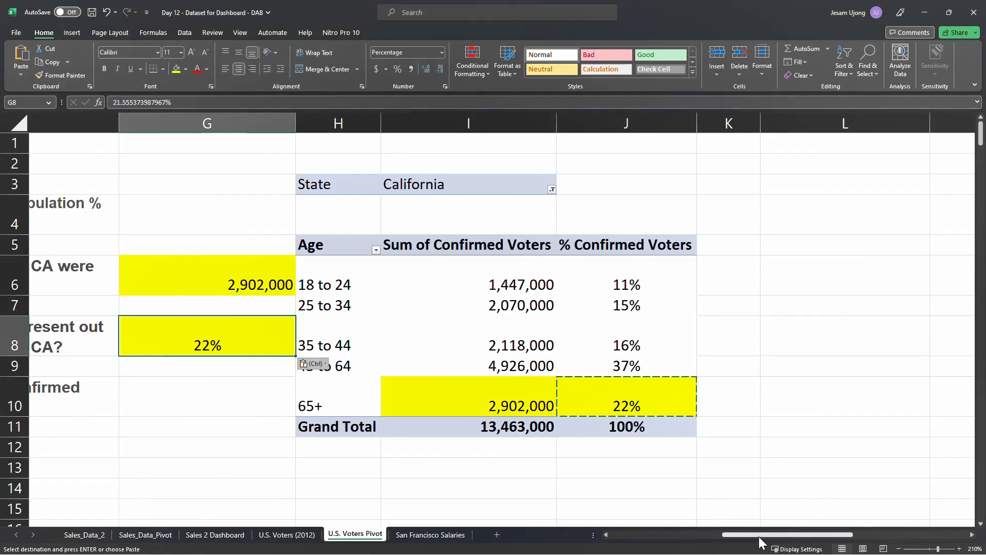
pyautogui.moveTo(760, 539); pyautogui.dragTo(739, 539)
pyautogui.click(580, 332)
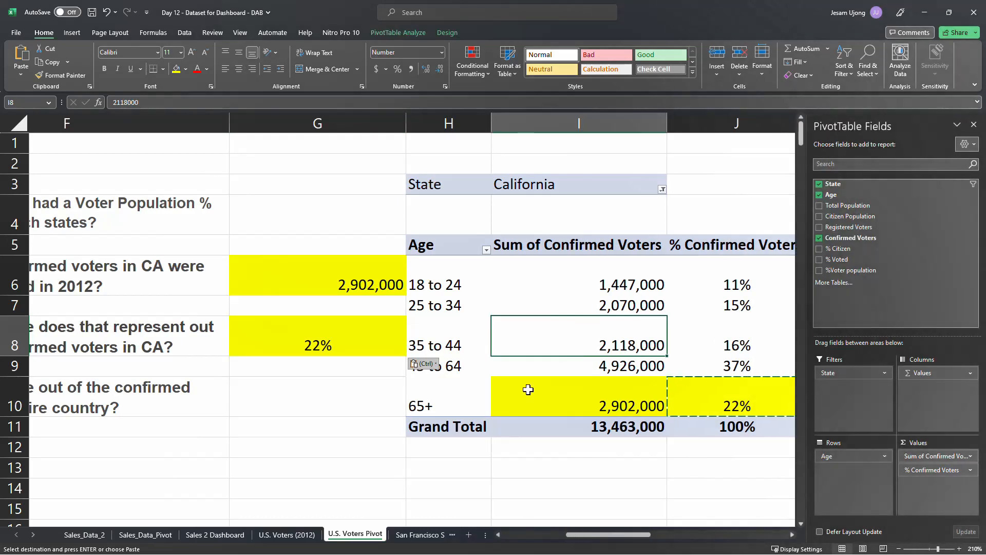
pyautogui.click(375, 396)
pyautogui.press('Escape')
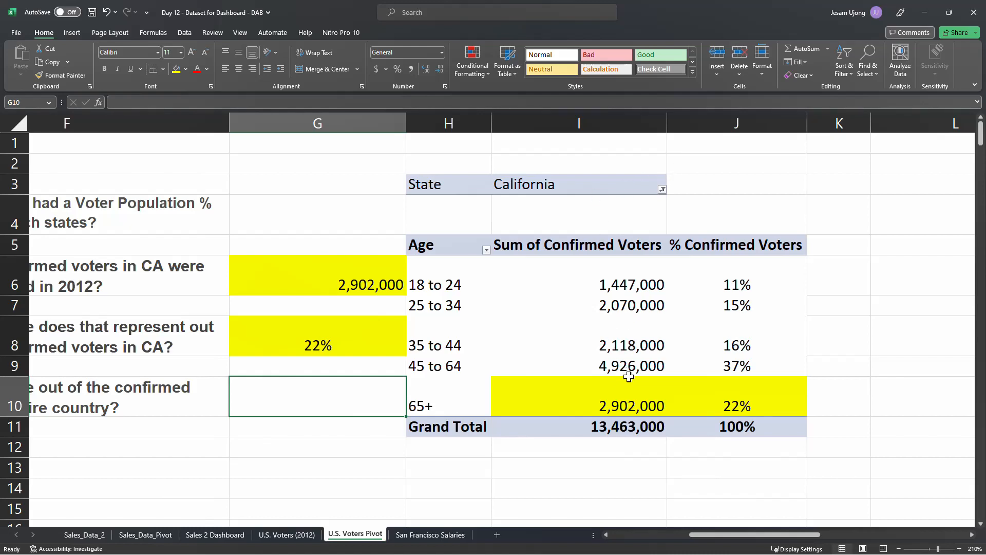
# Review question 2b and its answer against the 65+ percentage in the California pivot table.
pyautogui.click(732, 319)
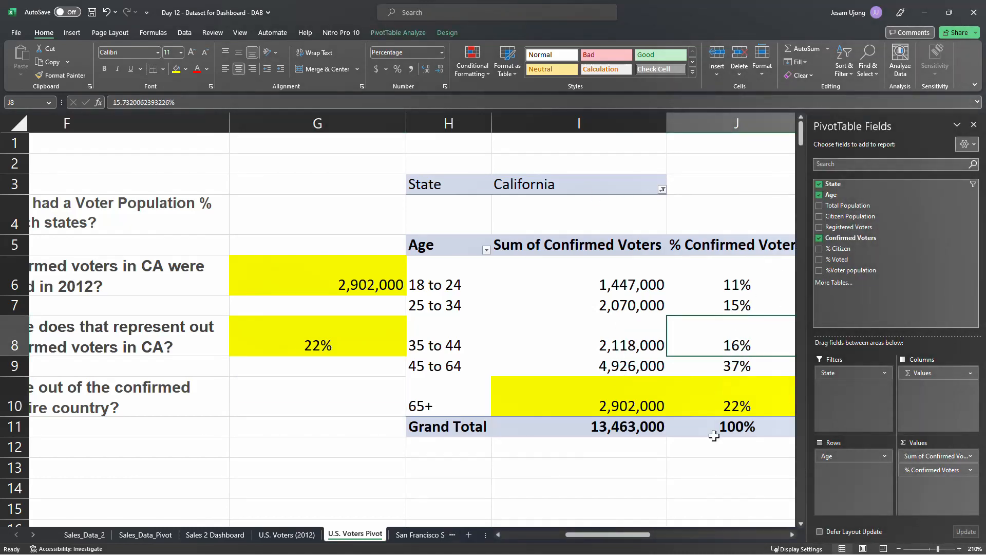
pyautogui.moveTo(644, 534); pyautogui.dragTo(566, 534)
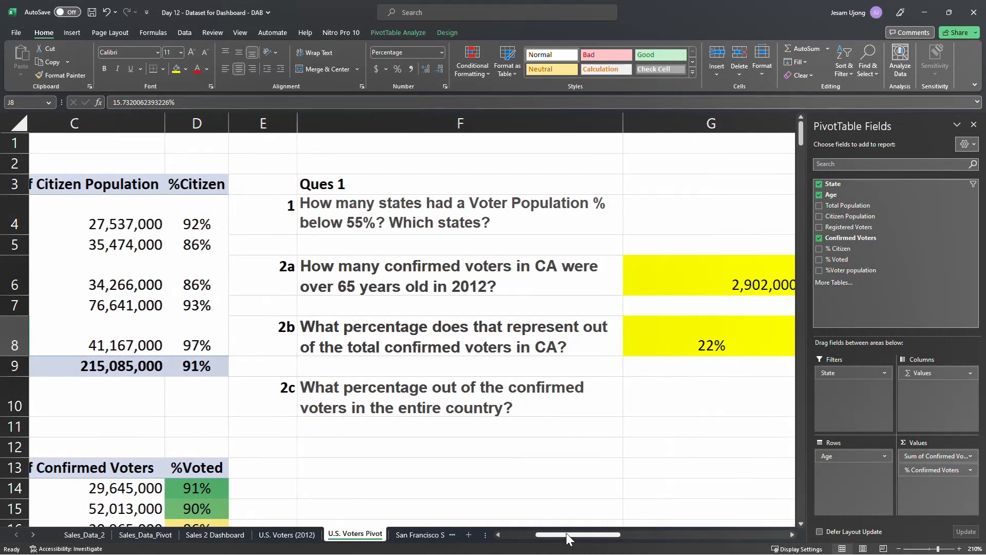
pyautogui.click(409, 344)
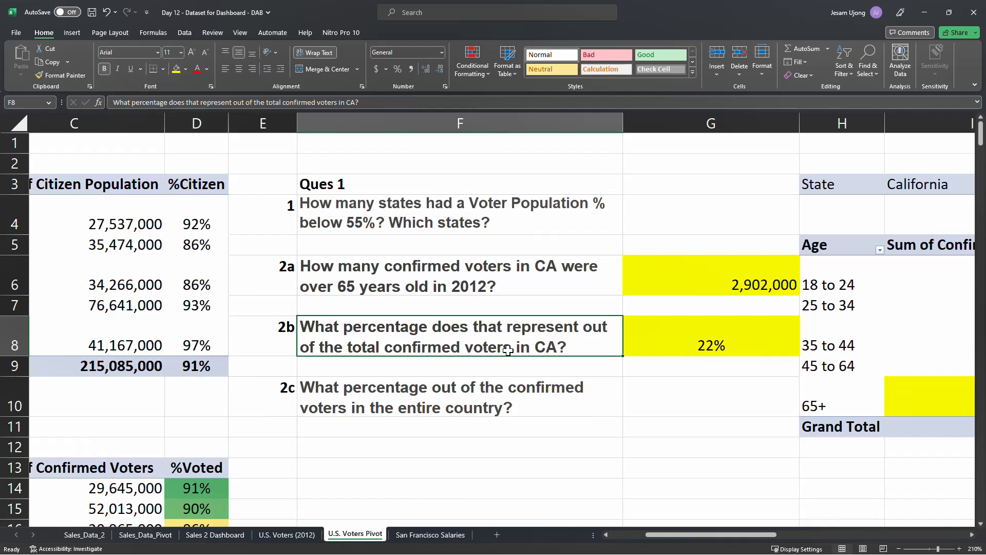
pyautogui.moveTo(665, 534); pyautogui.dragTo(742, 525)
pyautogui.click(546, 298)
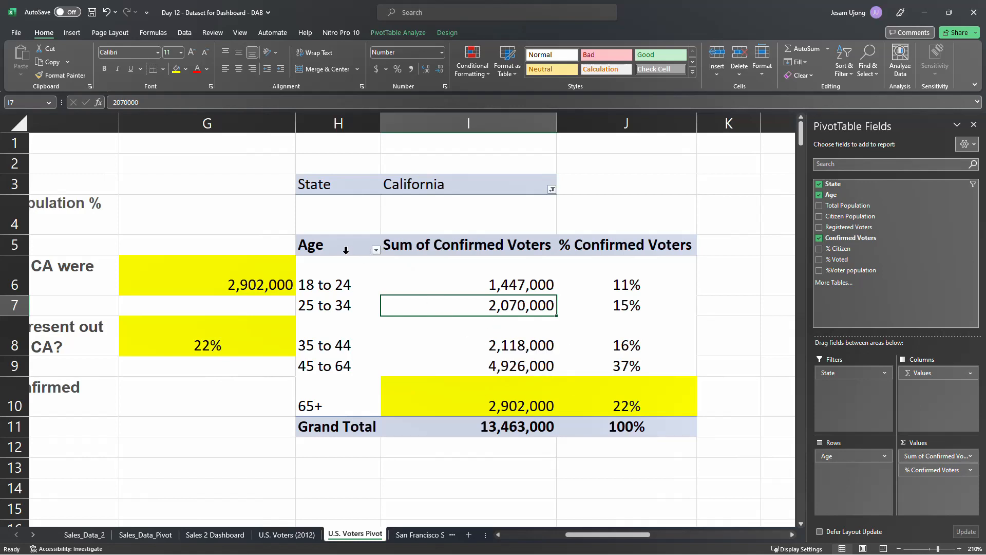
pyautogui.click(635, 409)
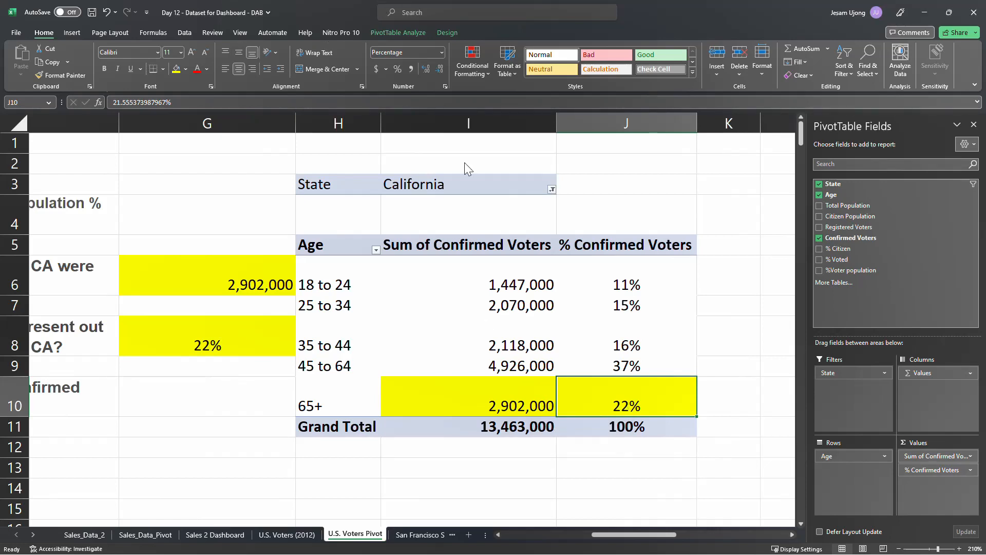
# Examine question 2c together with question 2a and the 65+ confirmed voters in the California pivot table.
pyautogui.moveTo(660, 534); pyautogui.dragTo(629, 528)
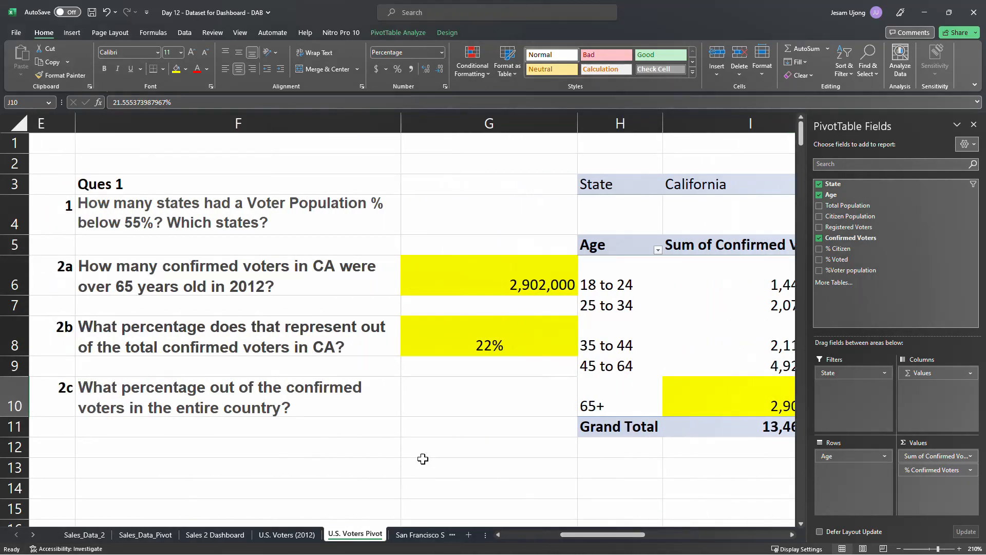
pyautogui.click(396, 388)
pyautogui.click(463, 401)
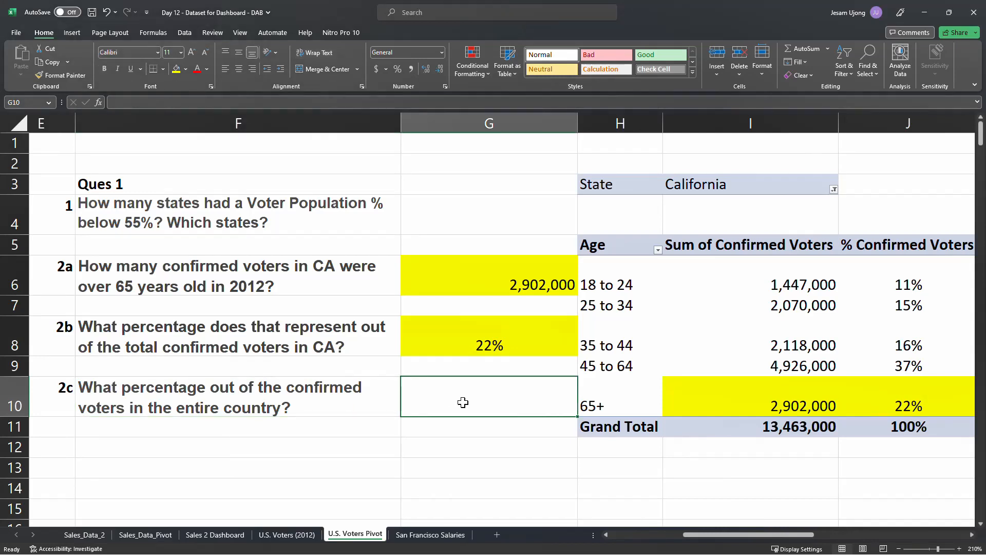
pyautogui.scroll(-1, 383, 407)
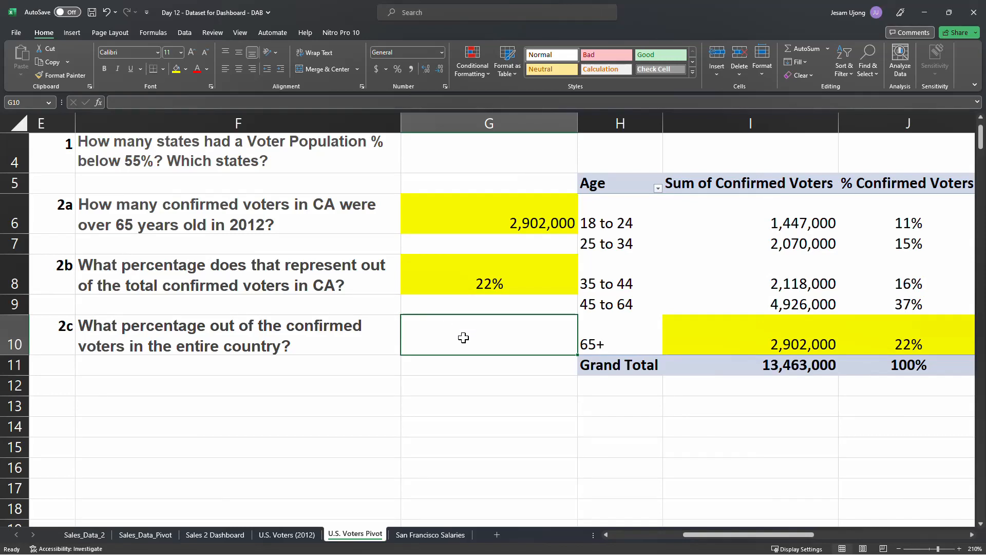
pyautogui.click(329, 341)
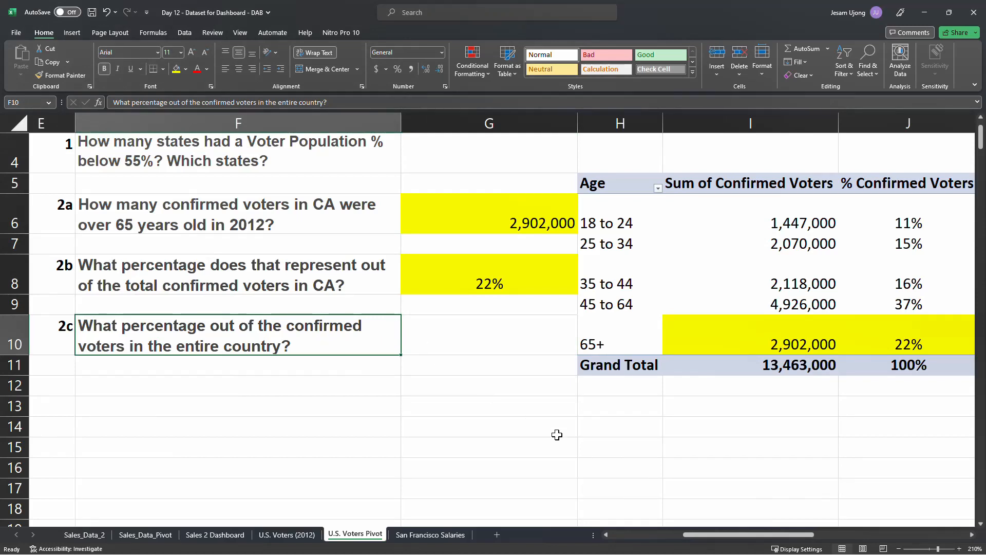
pyautogui.moveTo(711, 535); pyautogui.dragTo(698, 536)
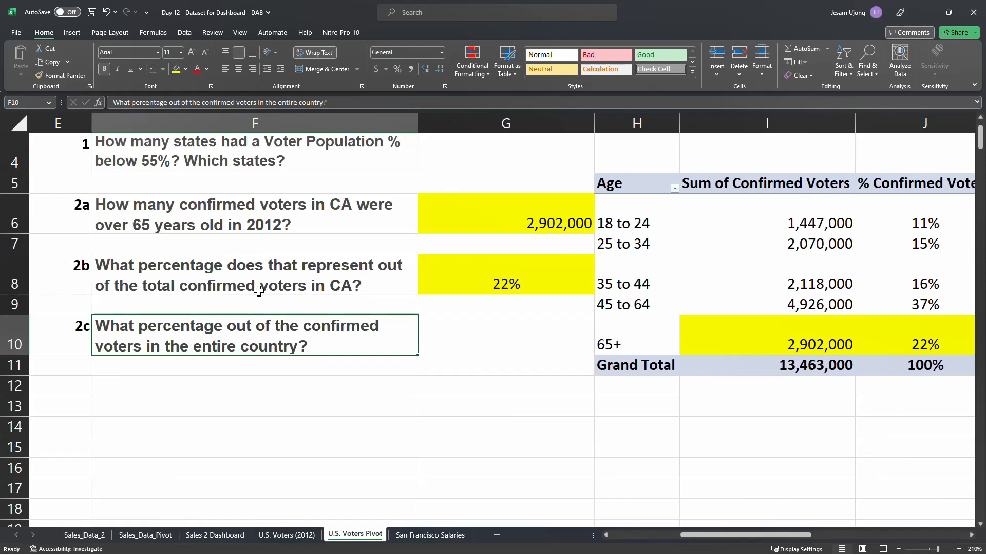
pyautogui.click(799, 345)
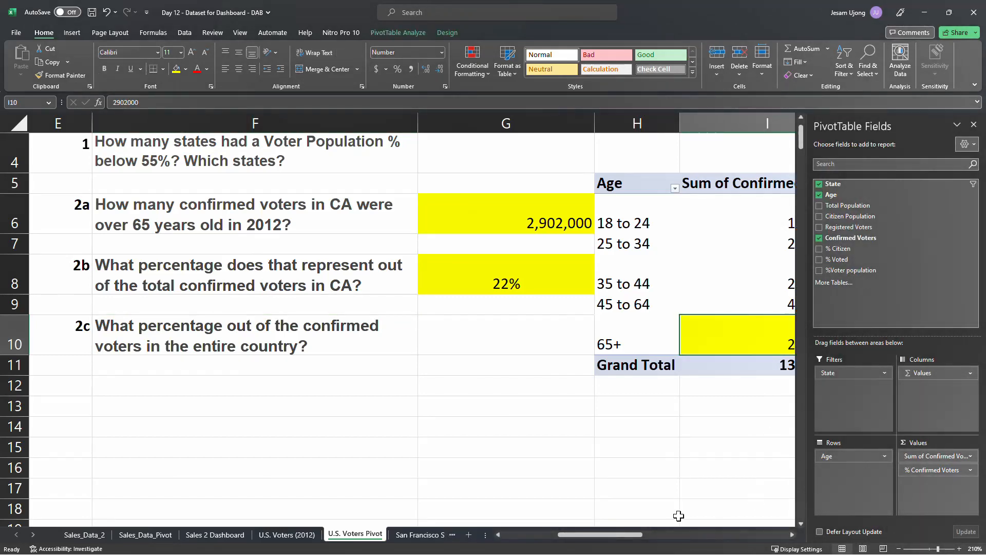
pyautogui.moveTo(646, 538)
pyautogui.mouseDown()
pyautogui.moveTo(626, 538)
pyautogui.moveTo(638, 533)
pyautogui.mouseUp()
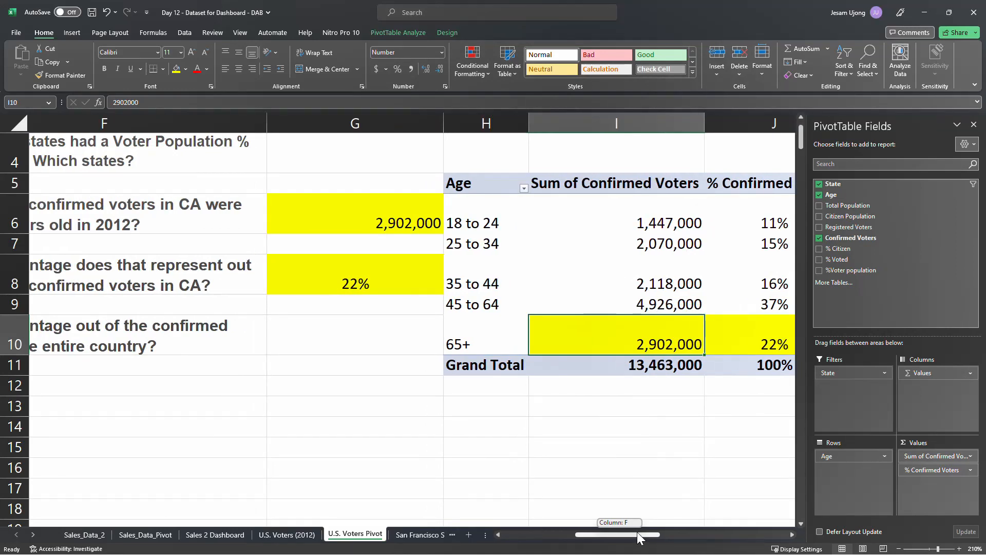
pyautogui.moveTo(637, 532); pyautogui.dragTo(637, 532)
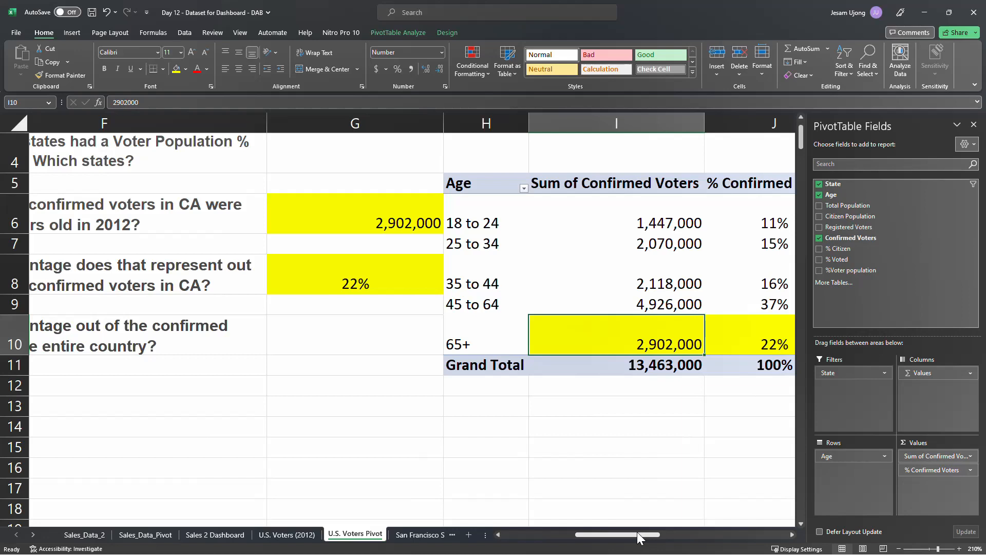
pyautogui.moveTo(640, 536)
pyautogui.mouseDown()
pyautogui.moveTo(664, 536)
pyautogui.moveTo(628, 541)
pyautogui.mouseUp()
pyautogui.click(307, 346)
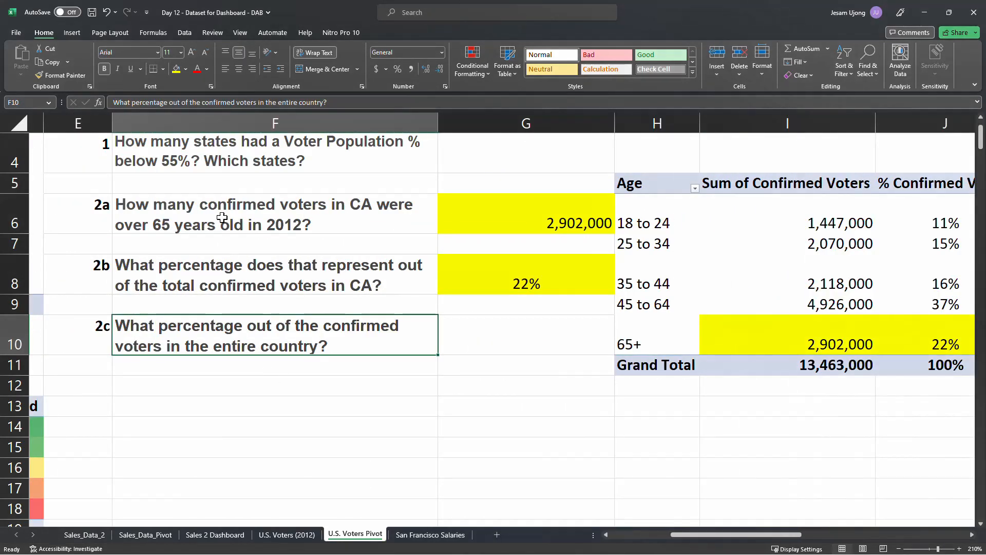
pyautogui.click(179, 225)
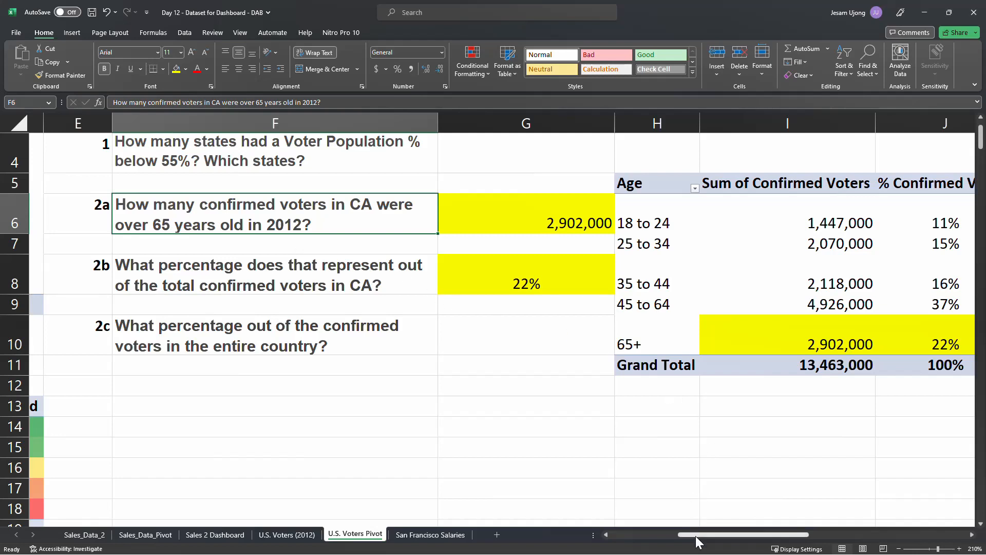
pyautogui.moveTo(698, 537); pyautogui.dragTo(766, 532)
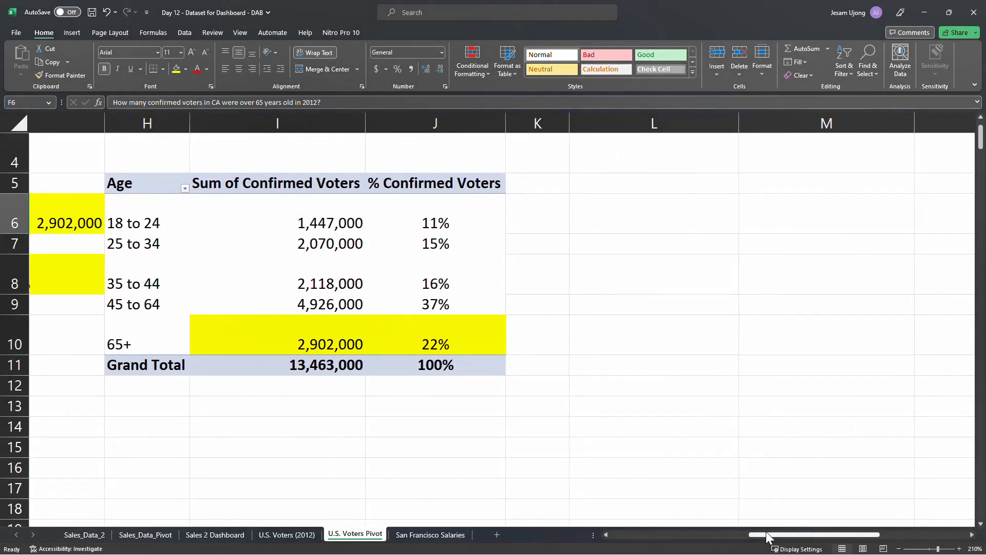
pyautogui.click(236, 270)
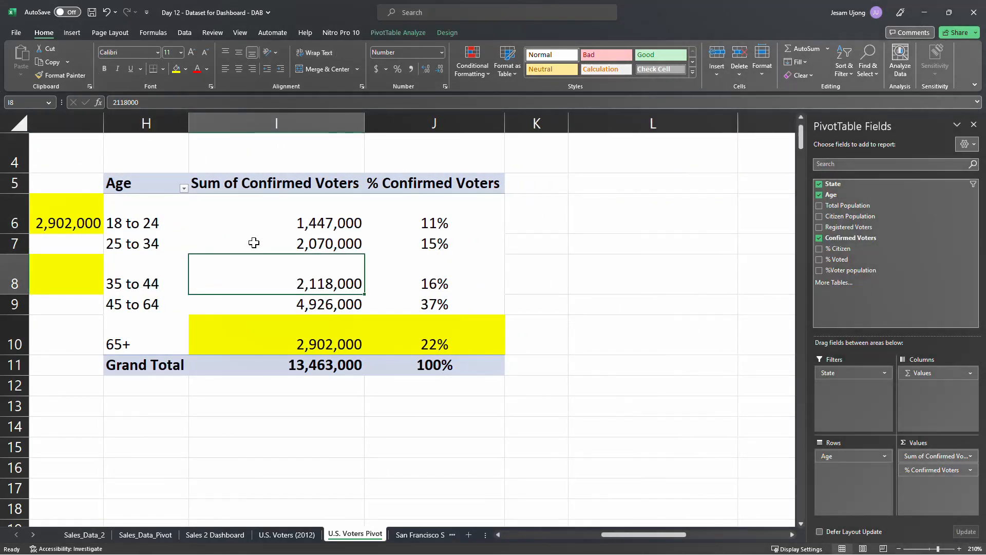
# Move the State field from the pivot table's filters to its rows, above Age.
pyautogui.scroll(1, 254, 242)
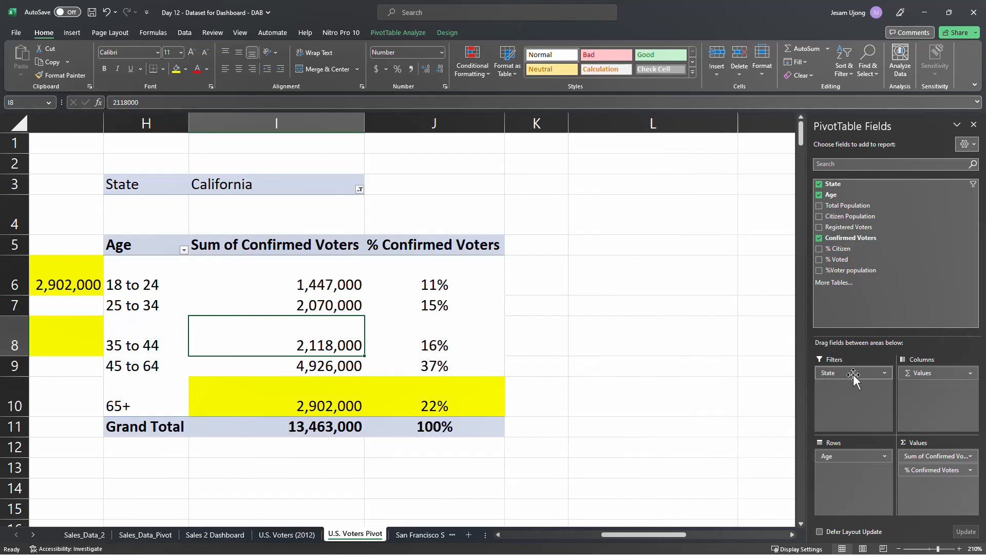
pyautogui.moveTo(853, 375); pyautogui.dragTo(851, 456)
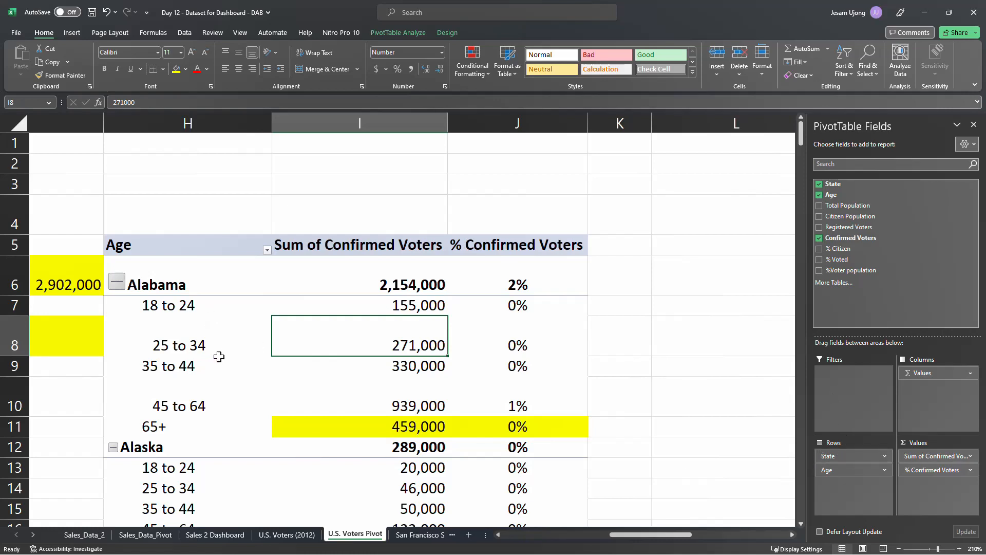
# Look through the states and their age groups in the regrouped pivot table, from Alabama onward.
pyautogui.scroll(-2, 479, 308)
pyautogui.scroll(2, 480, 309)
pyautogui.scroll(-2, 219, 388)
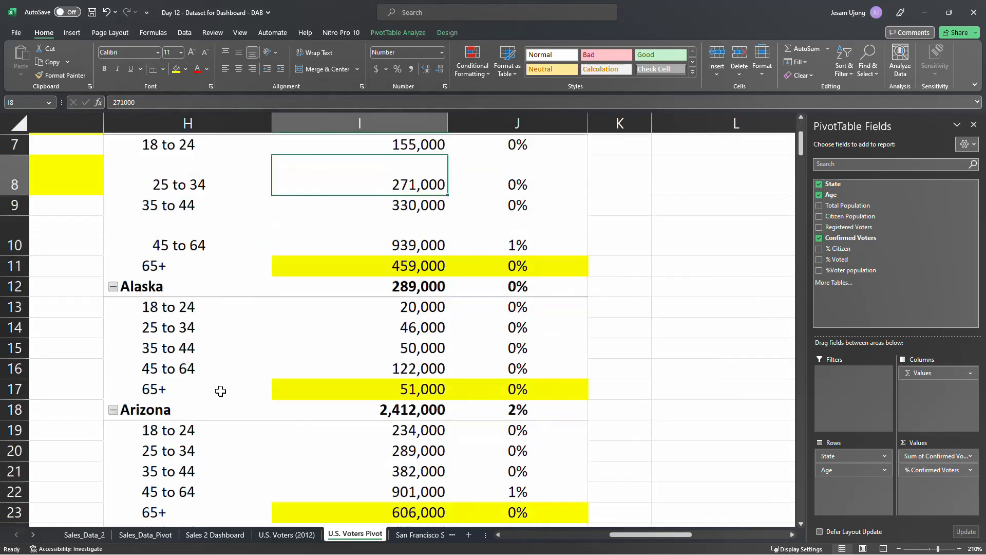
pyautogui.scroll(-6, 221, 391)
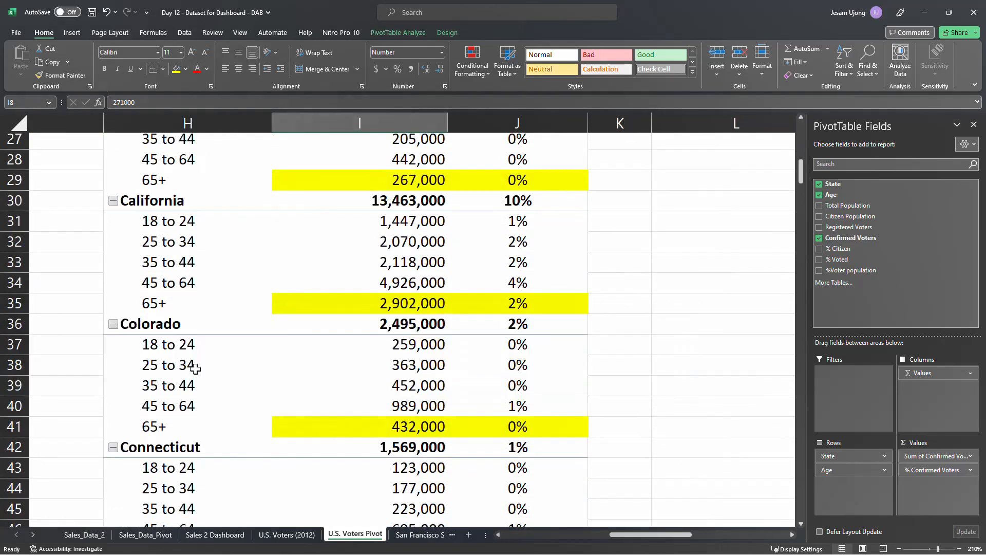
pyautogui.scroll(-9, 195, 369)
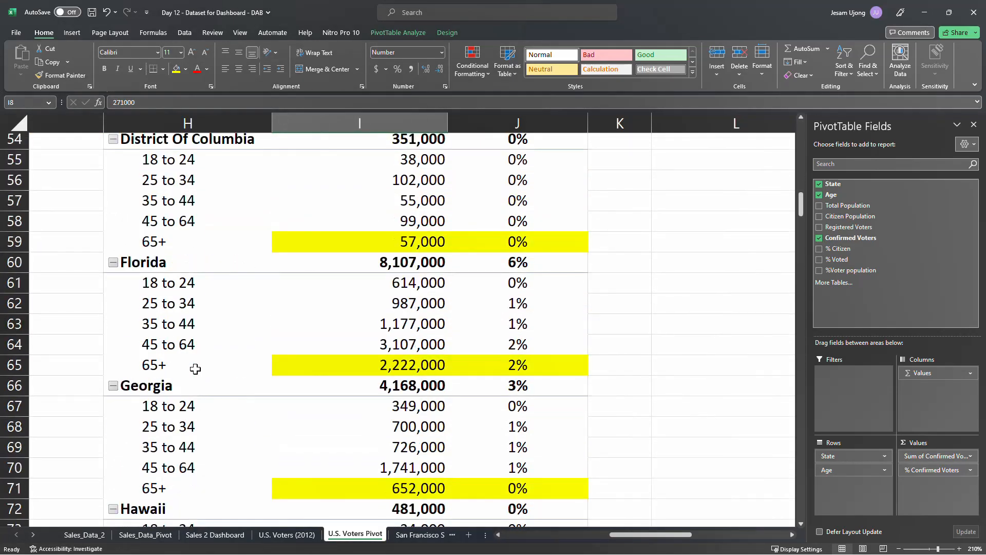
pyautogui.scroll(-10, 196, 369)
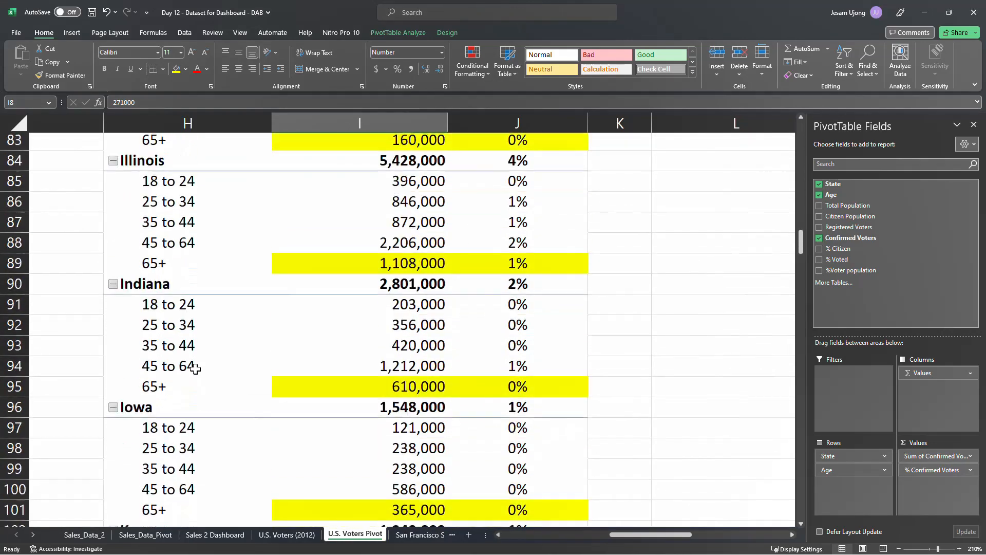
pyautogui.scroll(-2, 195, 369)
pyautogui.scroll(20, 195, 369)
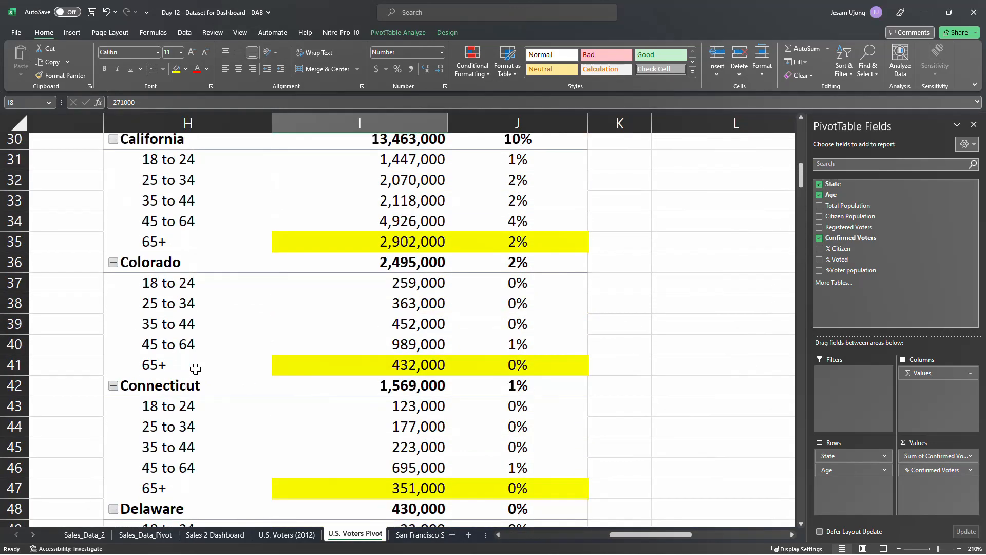
pyautogui.scroll(10, 195, 369)
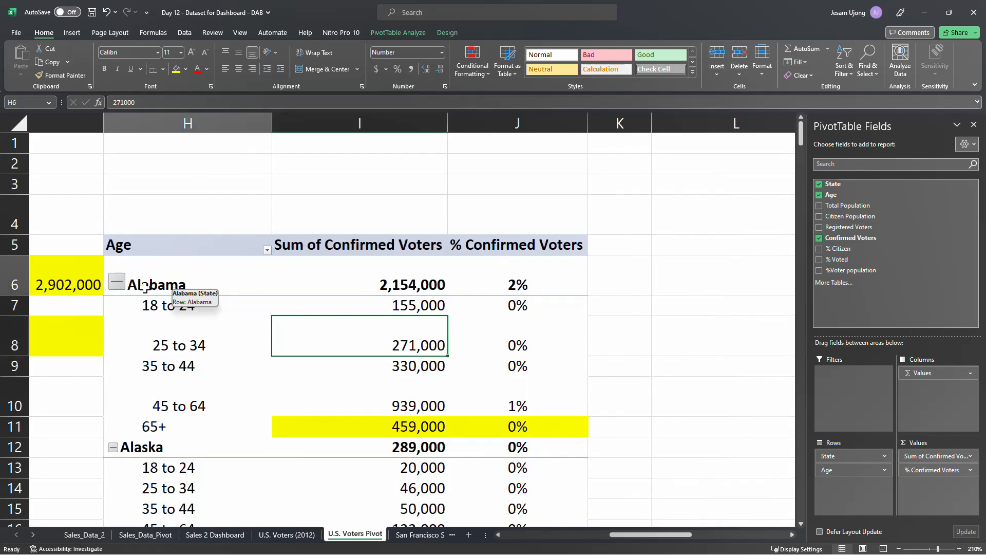
pyautogui.click(125, 288)
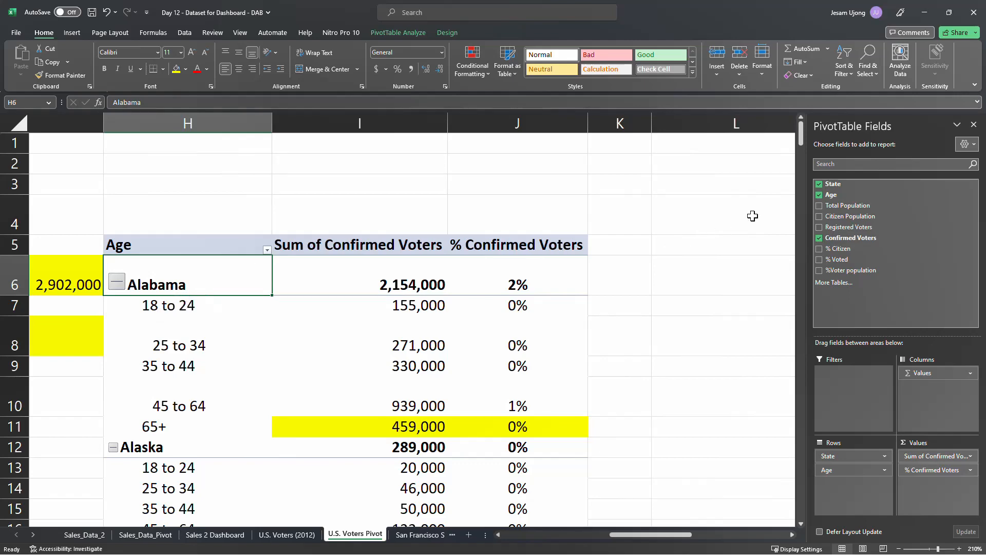
pyautogui.moveTo(802, 137); pyautogui.dragTo(731, 198)
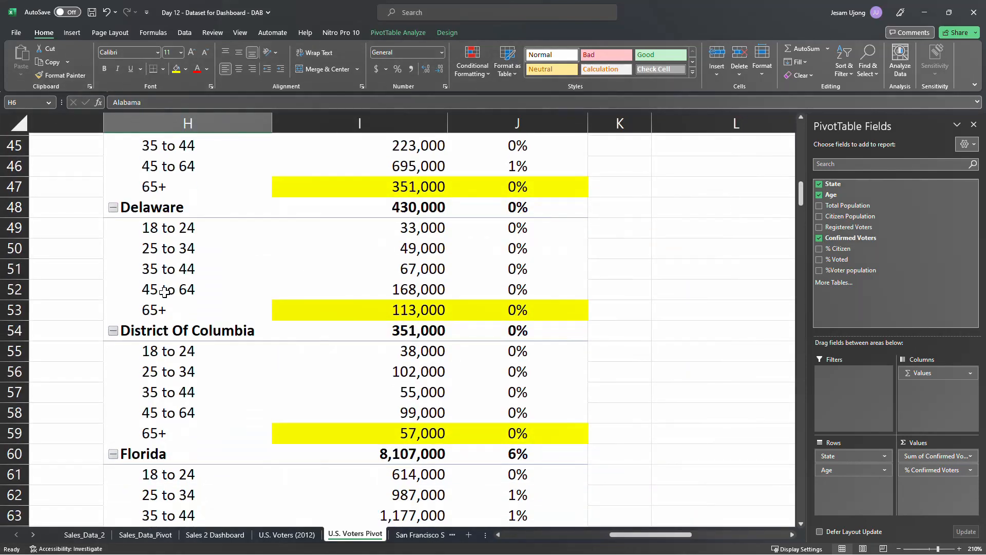
# Copy California's 65+ confirmed voters percentage from J35 to G10 as the answer to question 2c.
pyautogui.scroll(7, 164, 292)
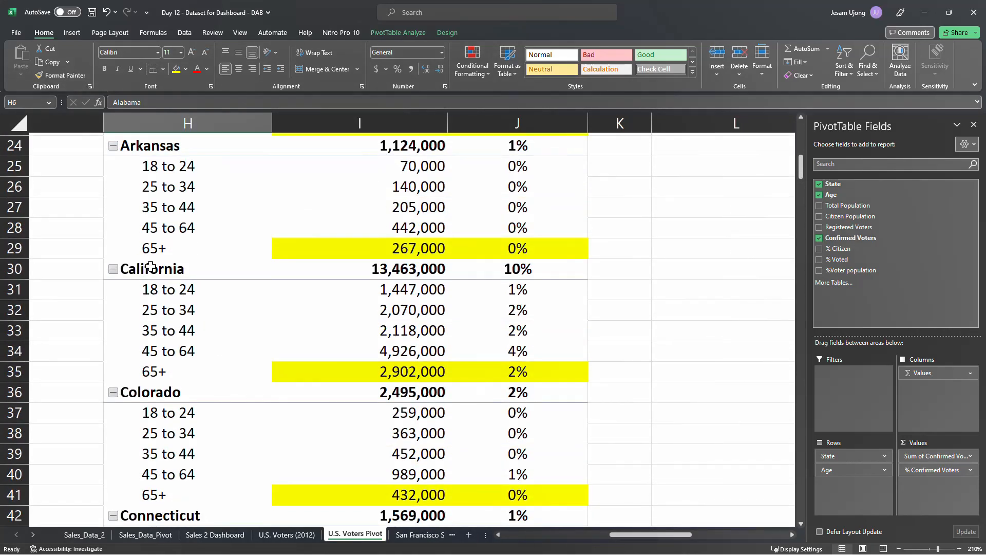
pyautogui.click(150, 267)
pyautogui.click(152, 373)
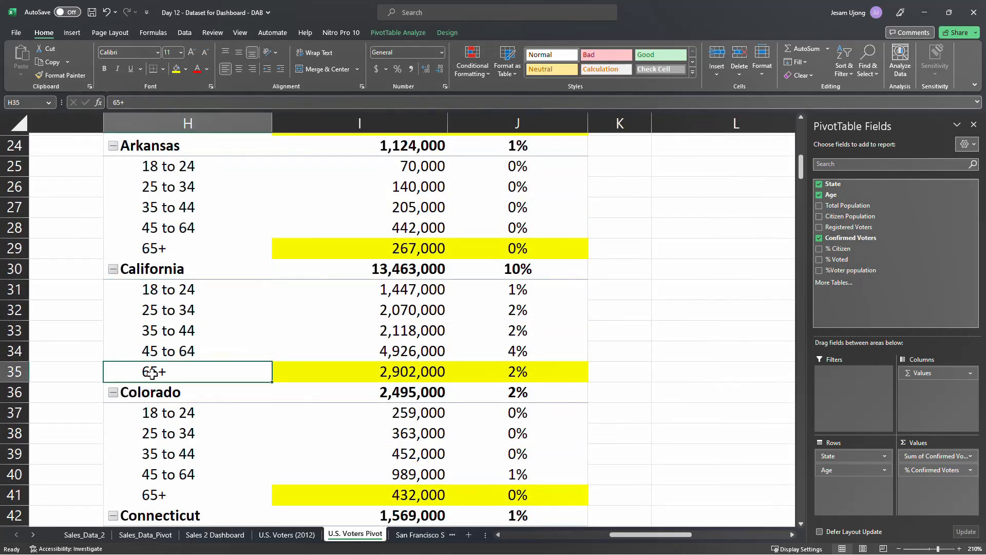
pyautogui.click(522, 368)
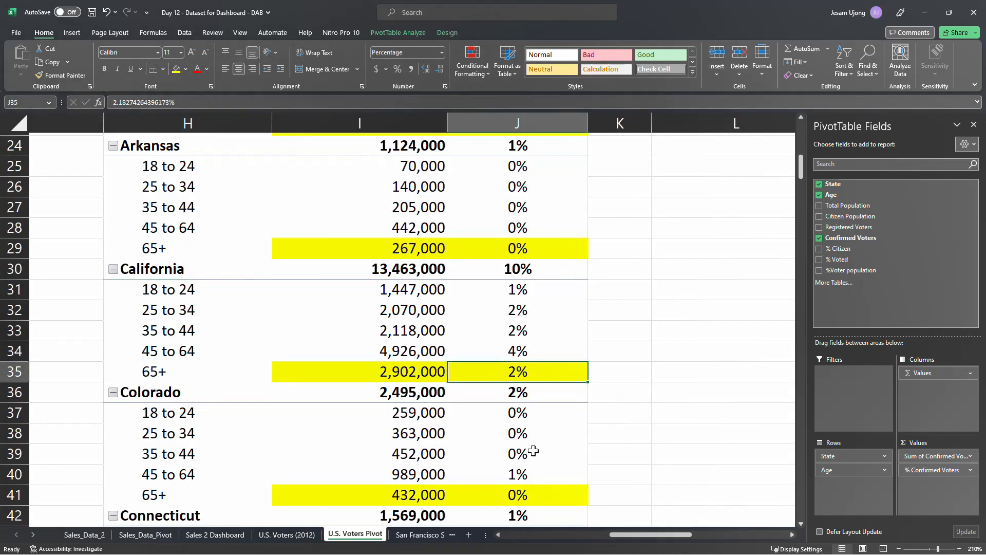
pyautogui.hotkey('ctrl', 'c')
pyautogui.moveTo(621, 532); pyautogui.dragTo(552, 535)
pyautogui.scroll(6, 527, 438)
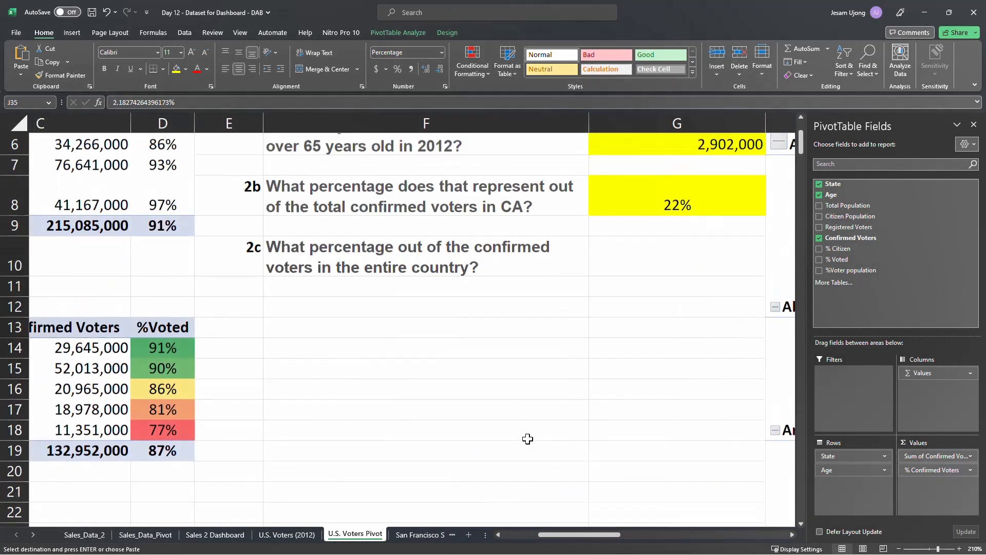
pyautogui.scroll(2, 527, 438)
pyautogui.click(630, 408)
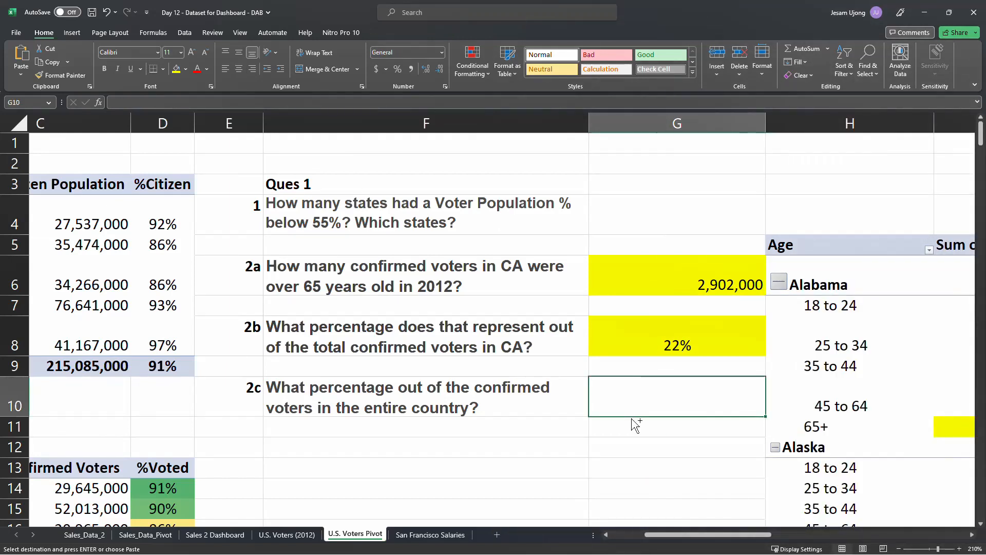
pyautogui.hotkey('ctrl', 'v')
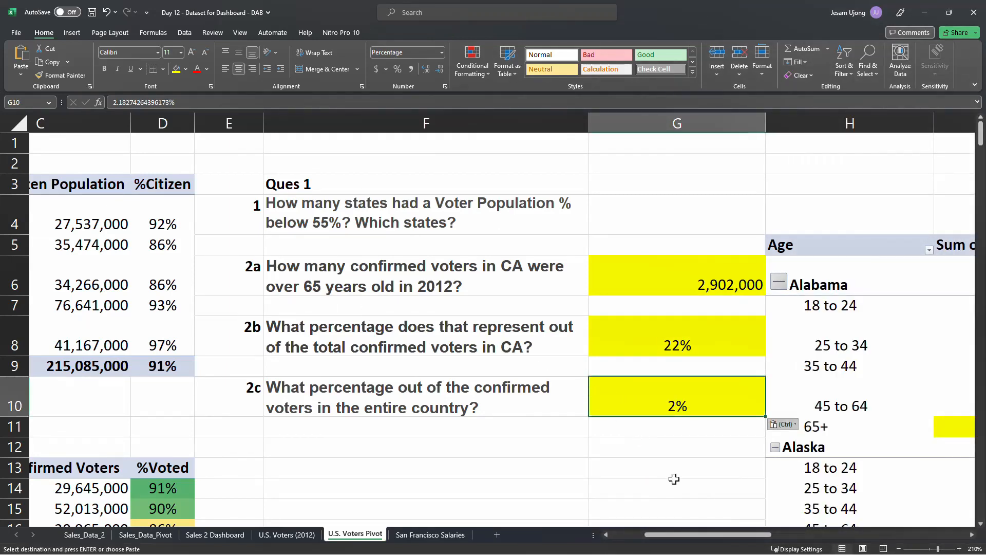
# Review question 2c and its answer in G10 alongside the pivot table's State and Age row fields.
pyautogui.moveTo(679, 534); pyautogui.dragTo(686, 531)
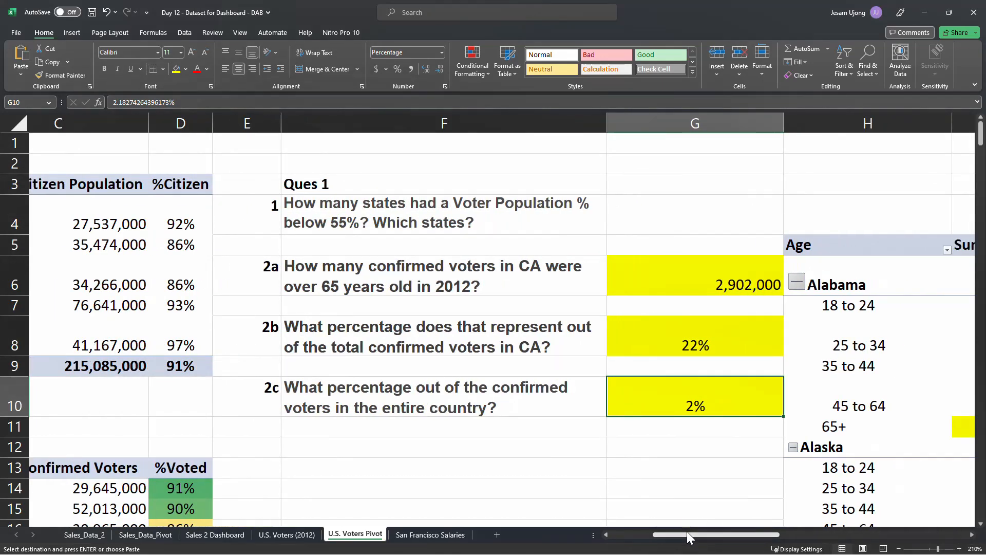
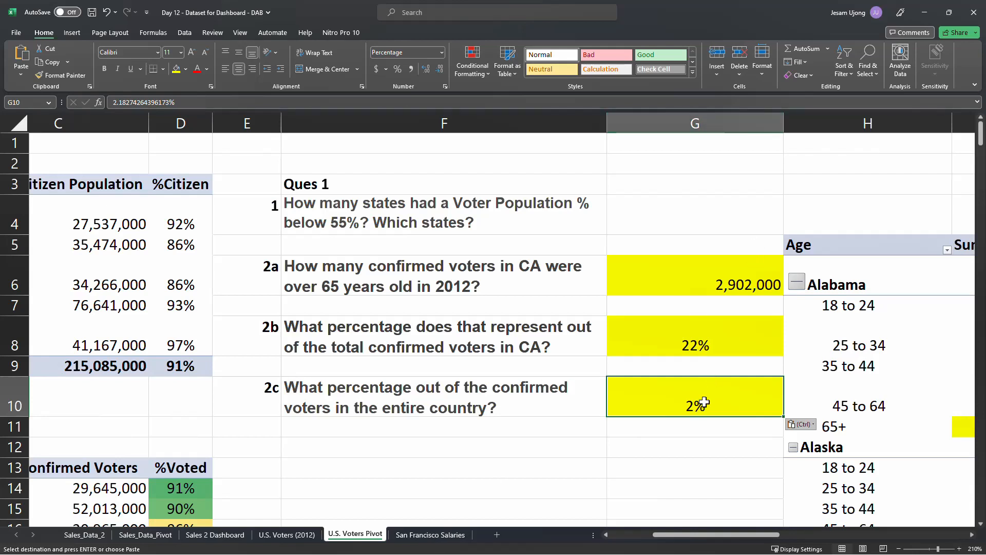
pyautogui.moveTo(723, 536); pyautogui.dragTo(728, 537)
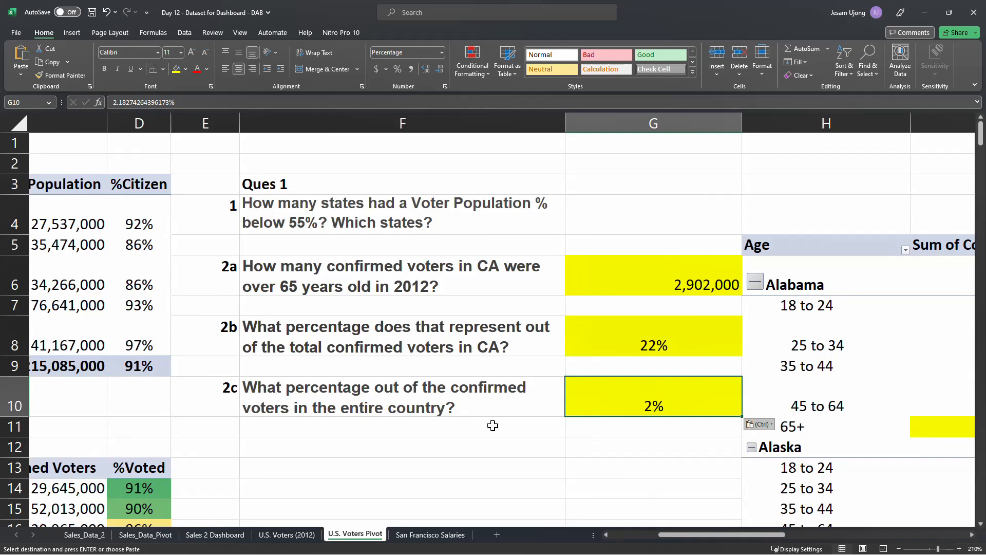
pyautogui.click(442, 399)
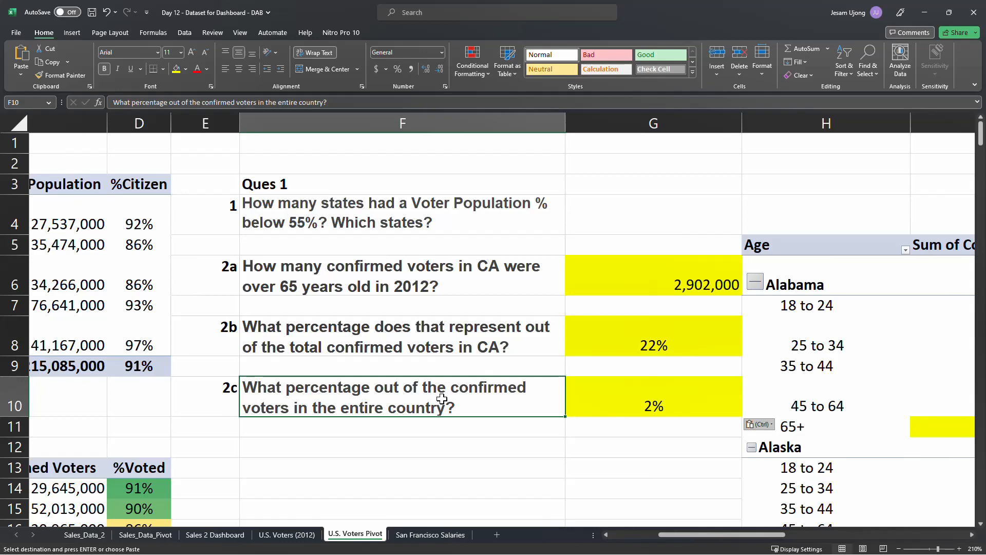
pyautogui.moveTo(692, 535); pyautogui.dragTo(751, 539)
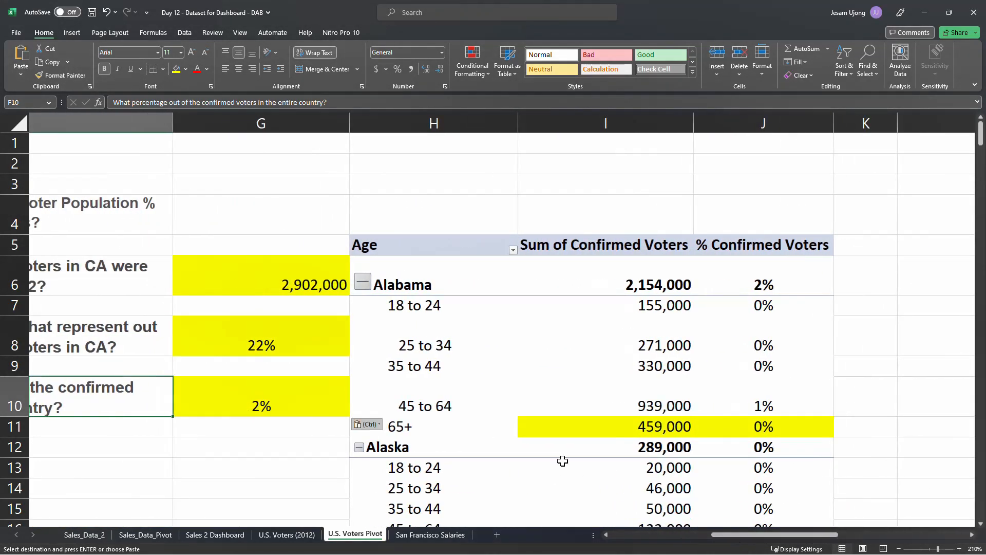
pyautogui.scroll(-2, 535, 431)
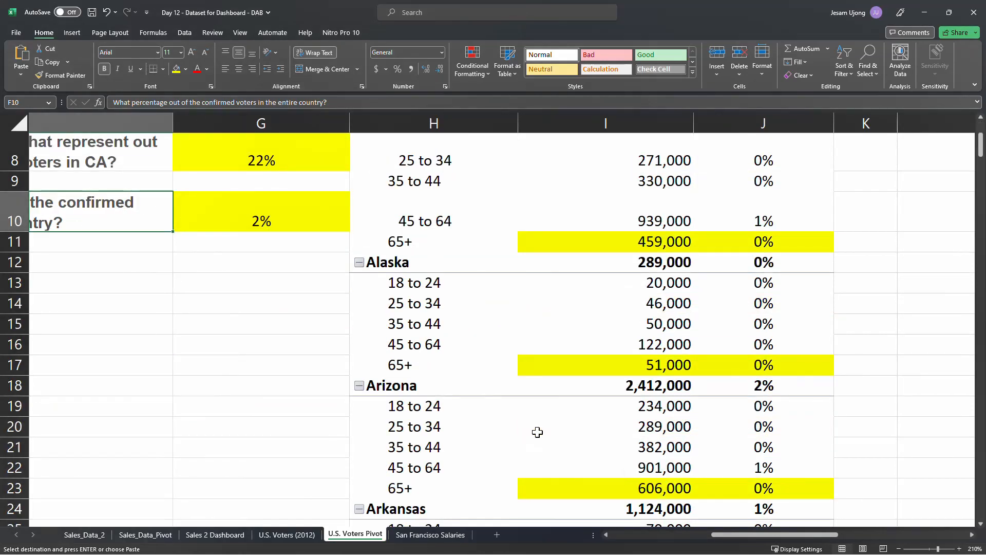
pyautogui.scroll(1, 537, 432)
pyautogui.click(508, 329)
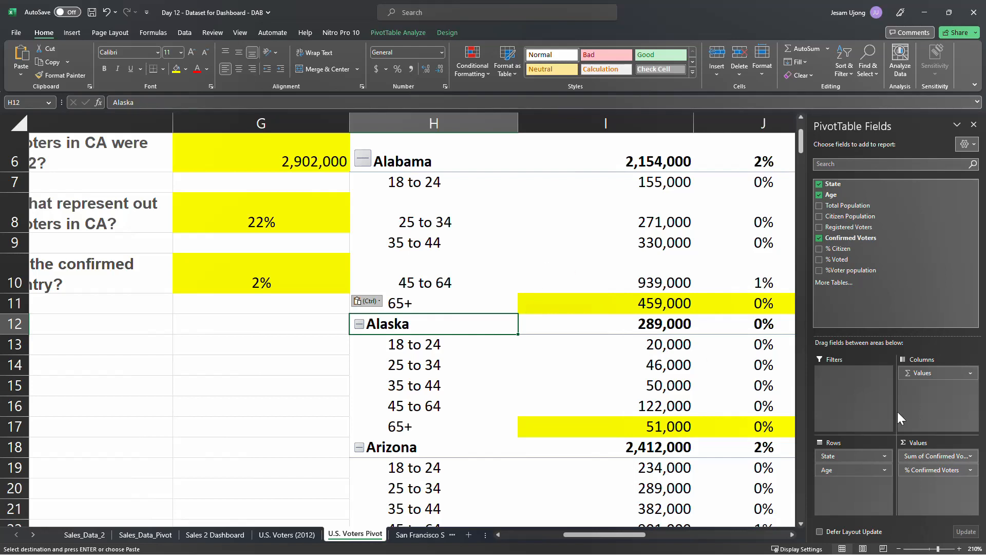
pyautogui.scroll(2, 627, 411)
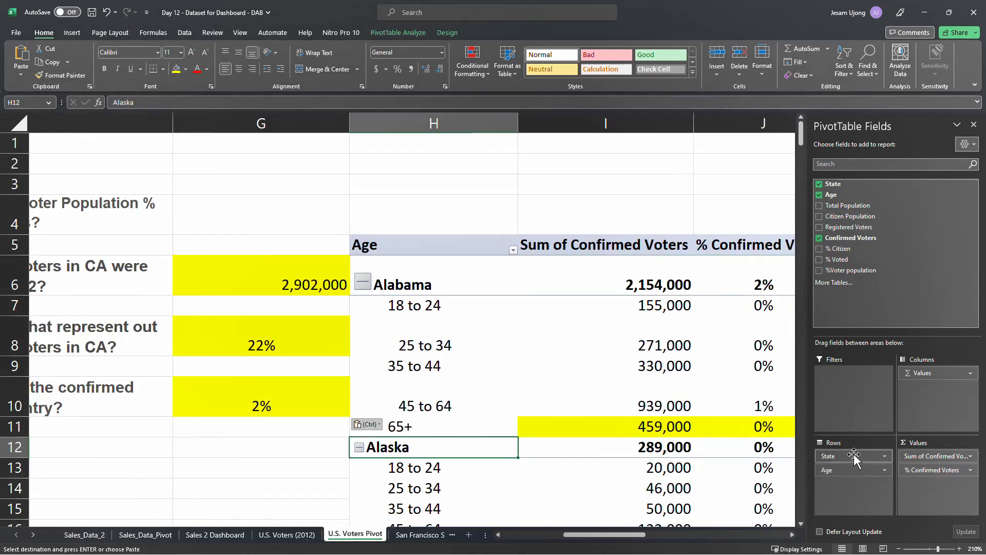
pyautogui.moveTo(627, 535); pyautogui.dragTo(668, 540)
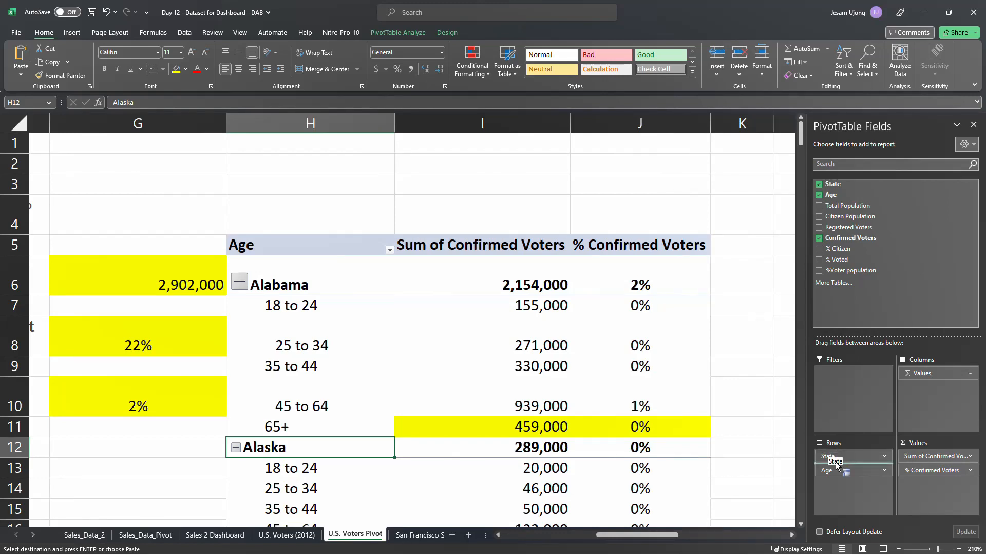
pyautogui.moveTo(836, 461); pyautogui.dragTo(836, 463)
# Examine California's age group rows in the pivot table and compare them with the other states.
pyautogui.scroll(-3, 334, 439)
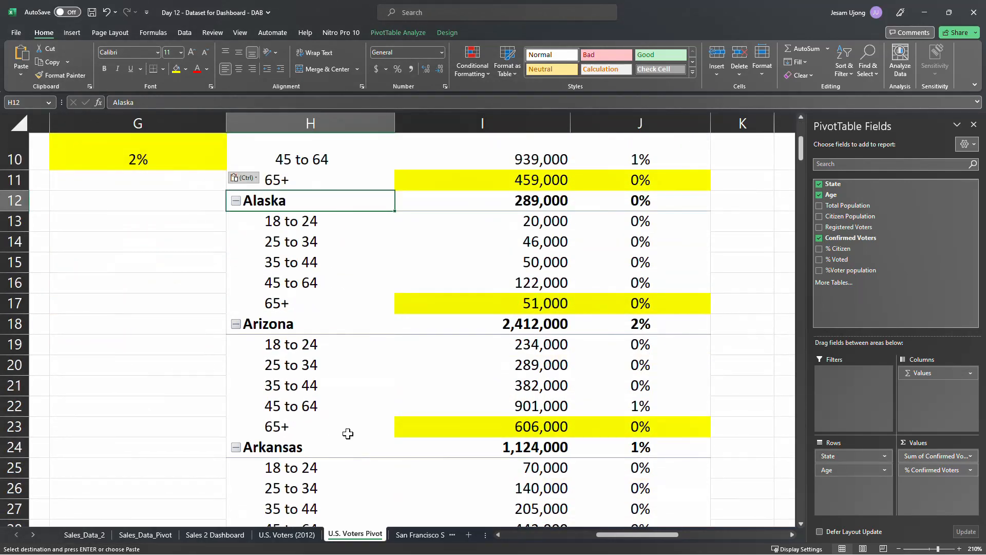
pyautogui.scroll(-5, 346, 433)
pyautogui.scroll(1, 290, 269)
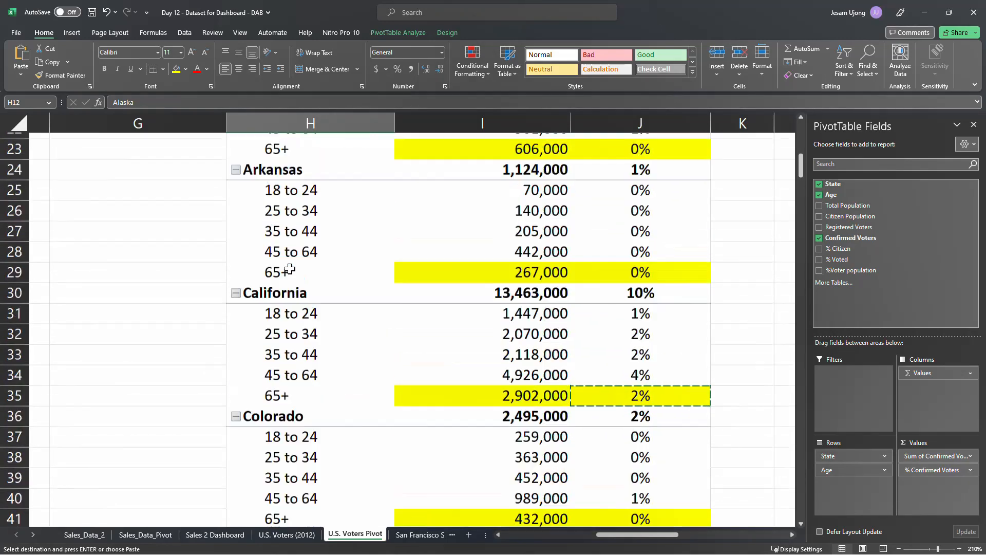
pyautogui.scroll(1, 290, 269)
pyautogui.click(287, 328)
pyautogui.click(289, 406)
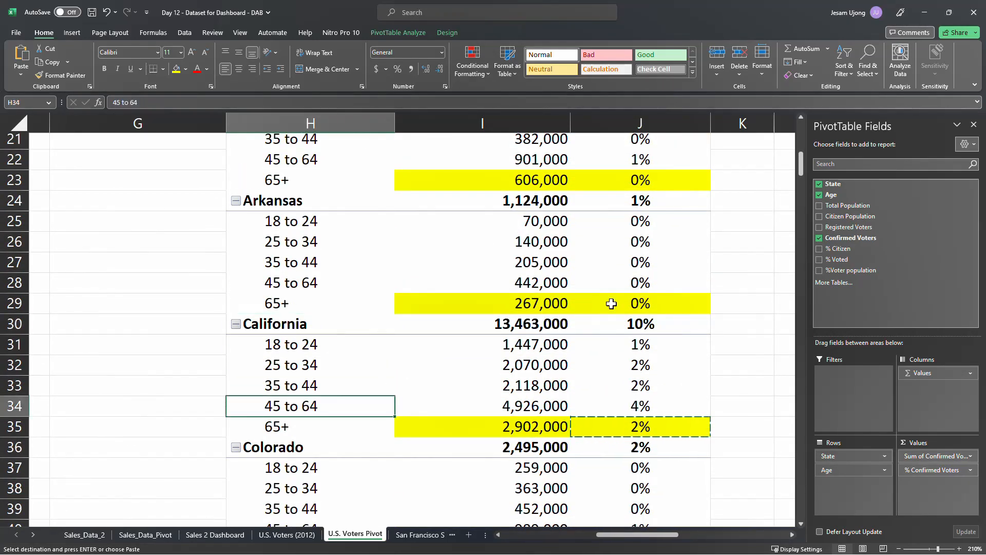
pyautogui.scroll(5, 611, 303)
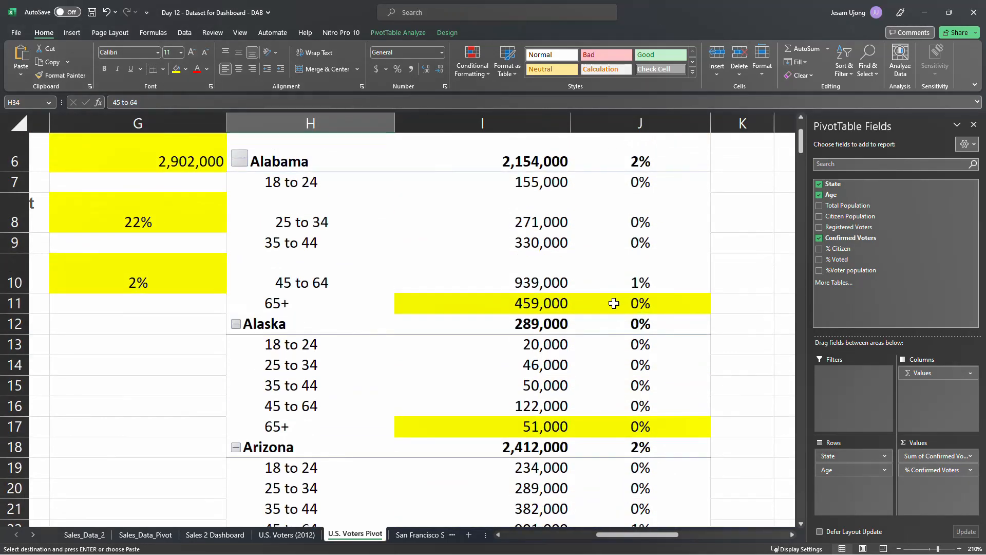
pyautogui.scroll(-6, 614, 304)
# Check question 2c against California's Sum of Confirmed Voters and % Confirmed Voters values in the pivot table.
pyautogui.moveTo(606, 535); pyautogui.dragTo(576, 535)
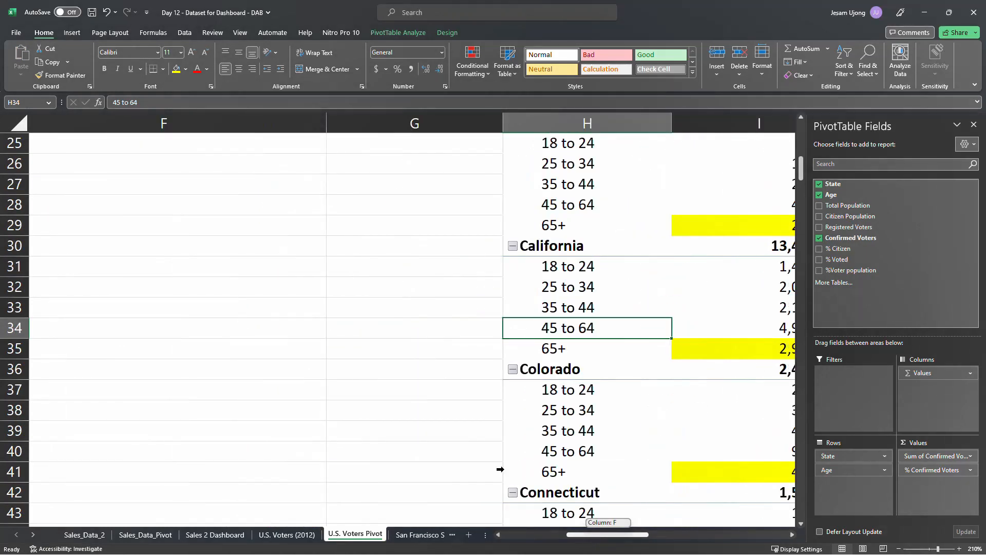
pyautogui.scroll(8, 431, 355)
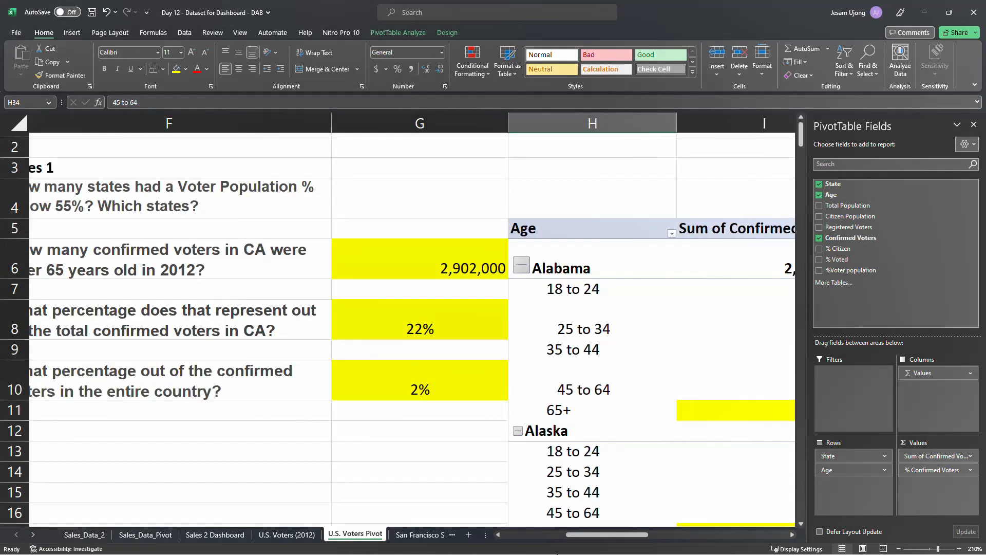
pyautogui.moveTo(584, 535); pyautogui.dragTo(627, 526)
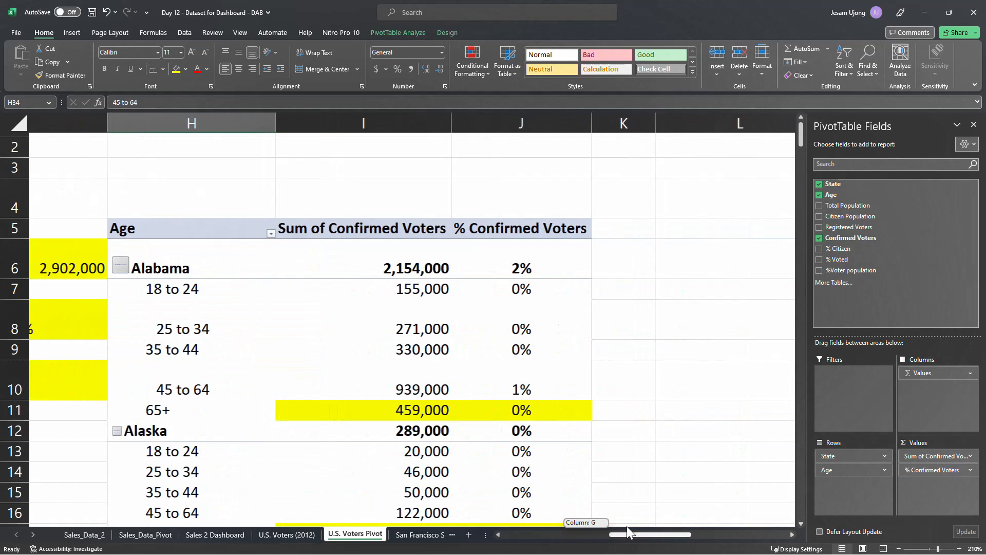
pyautogui.click(376, 232)
pyautogui.scroll(-2, 407, 417)
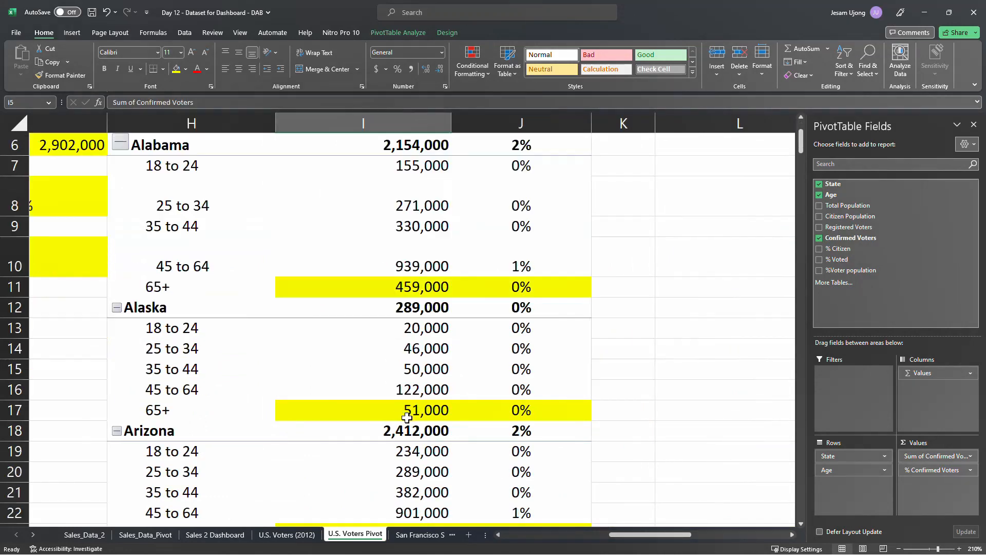
pyautogui.scroll(-4, 407, 417)
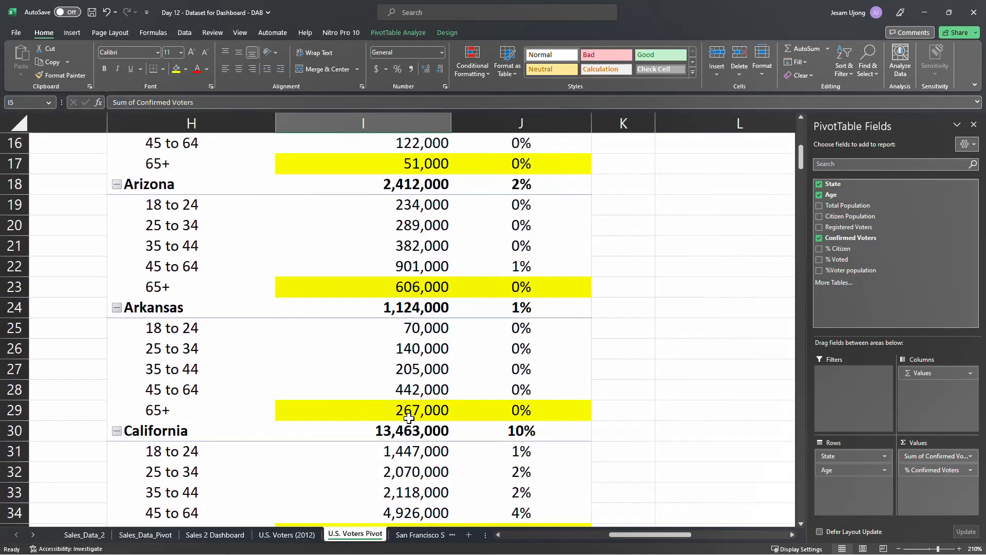
pyautogui.scroll(-1, 409, 417)
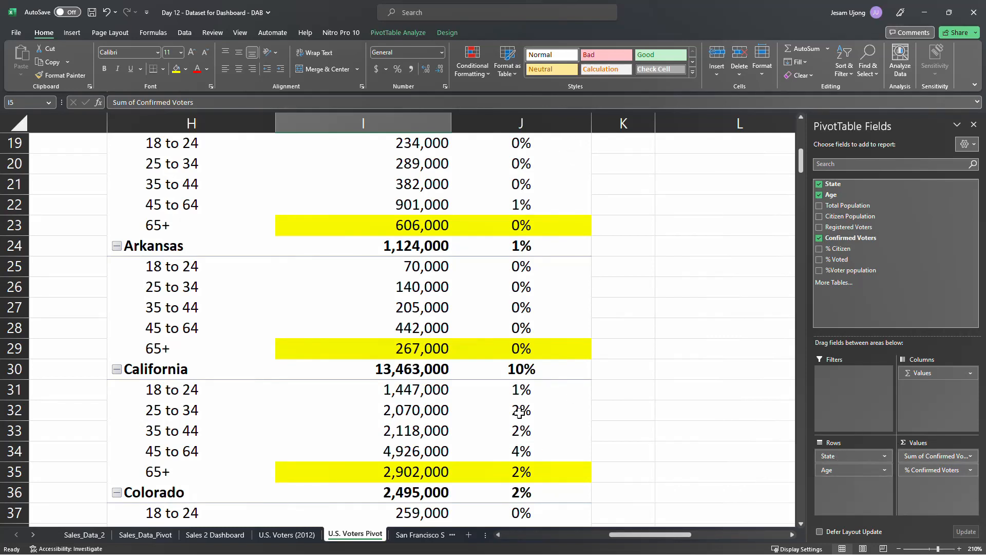
# Examine California's 65+ row and its % Confirmed Voters value in the pivot table by state and age.
pyautogui.click(170, 370)
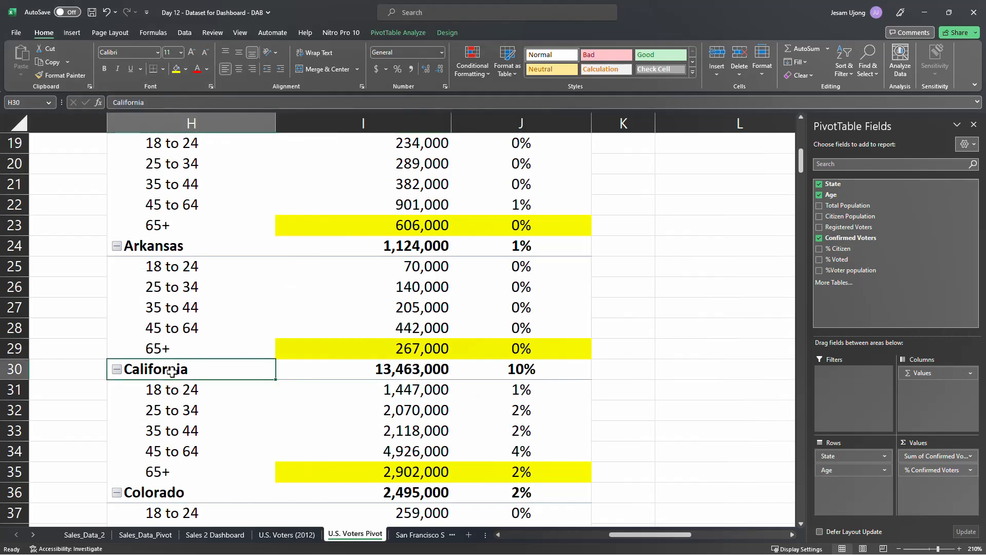
pyautogui.click(181, 473)
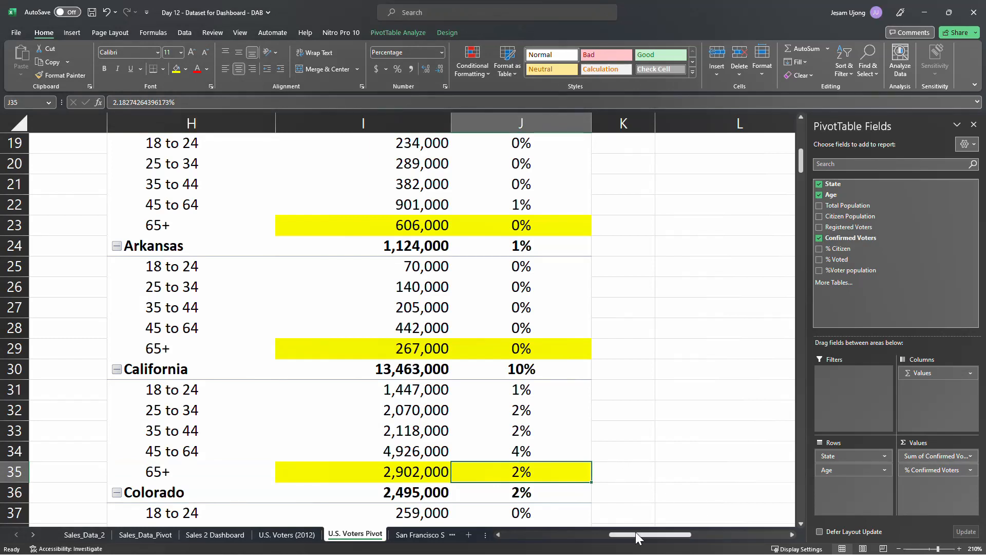
pyautogui.moveTo(635, 532); pyautogui.dragTo(618, 537)
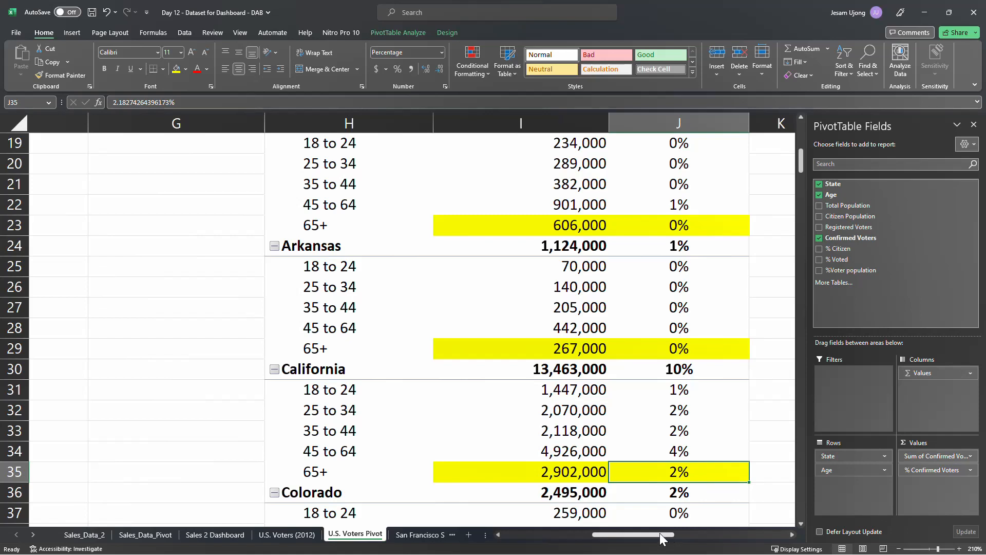
pyautogui.moveTo(670, 535)
pyautogui.mouseDown()
pyautogui.moveTo(642, 532)
pyautogui.moveTo(680, 533)
pyautogui.mouseUp()
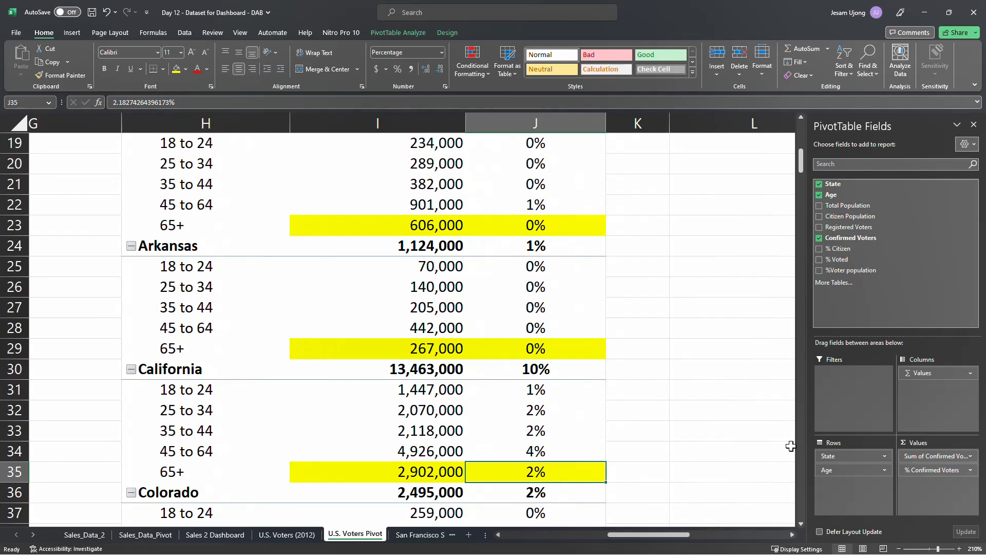
pyautogui.click(869, 470)
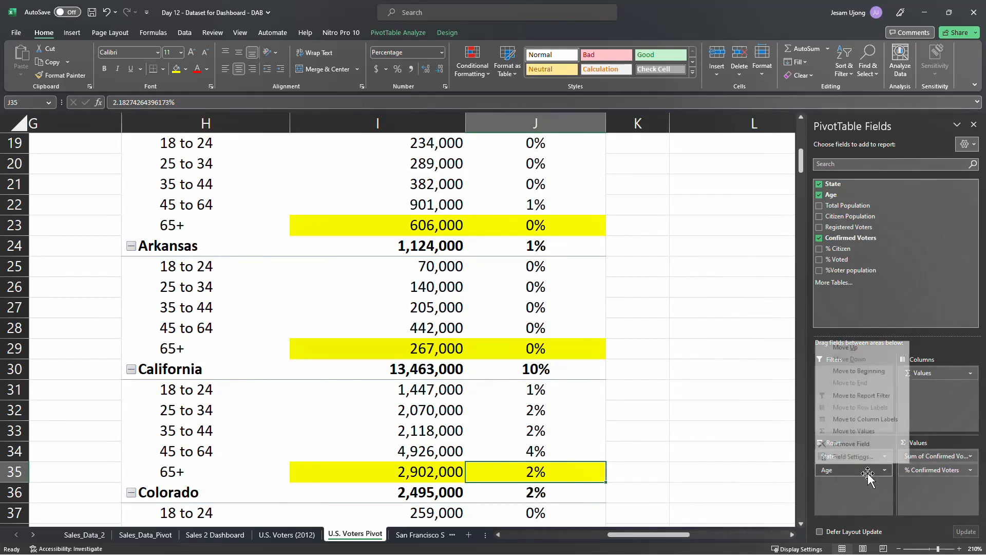
pyautogui.click(619, 495)
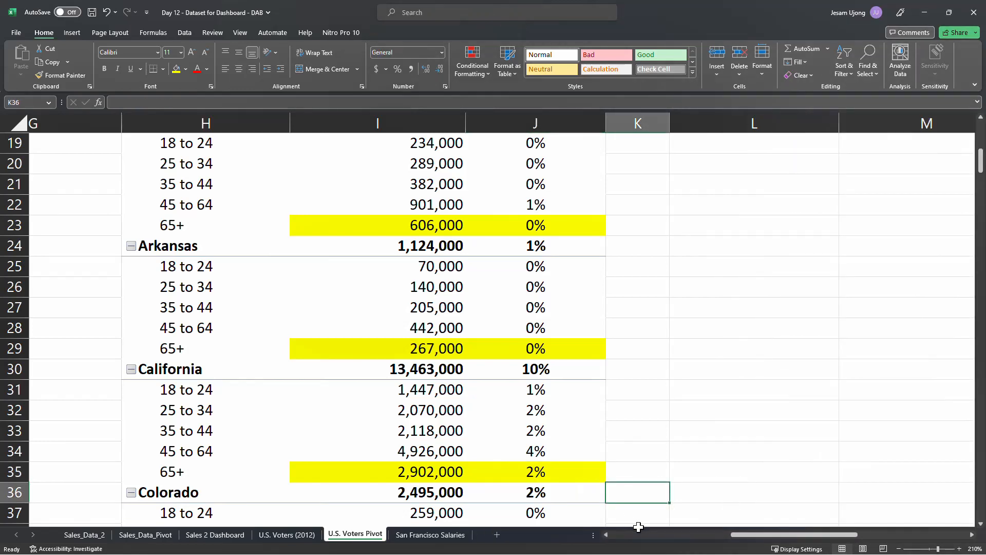
# Review questions 2a, 2b and 2c together with their highlighted answers in column G.
pyautogui.moveTo(753, 540); pyautogui.dragTo(711, 537)
pyautogui.scroll(6, 455, 215)
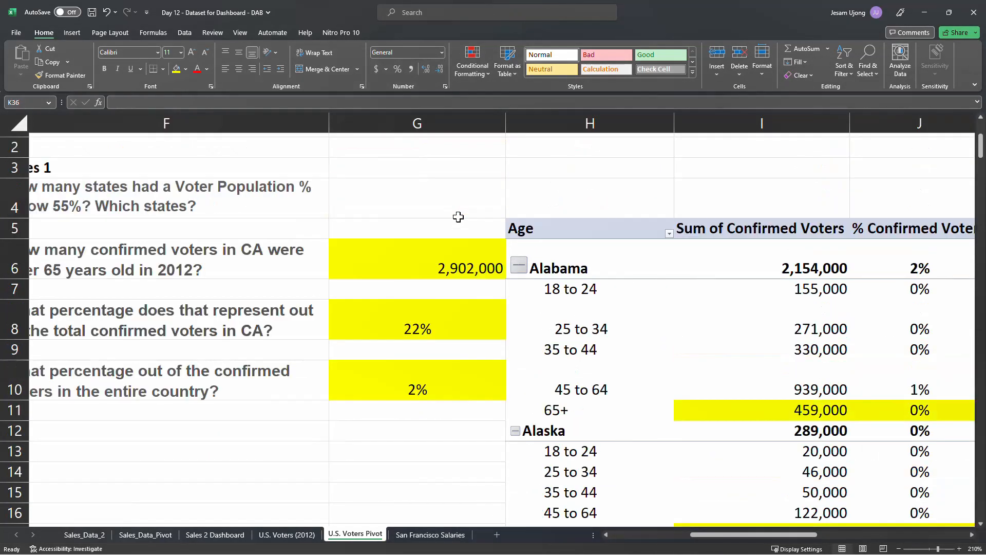
pyautogui.moveTo(698, 534); pyautogui.dragTo(659, 534)
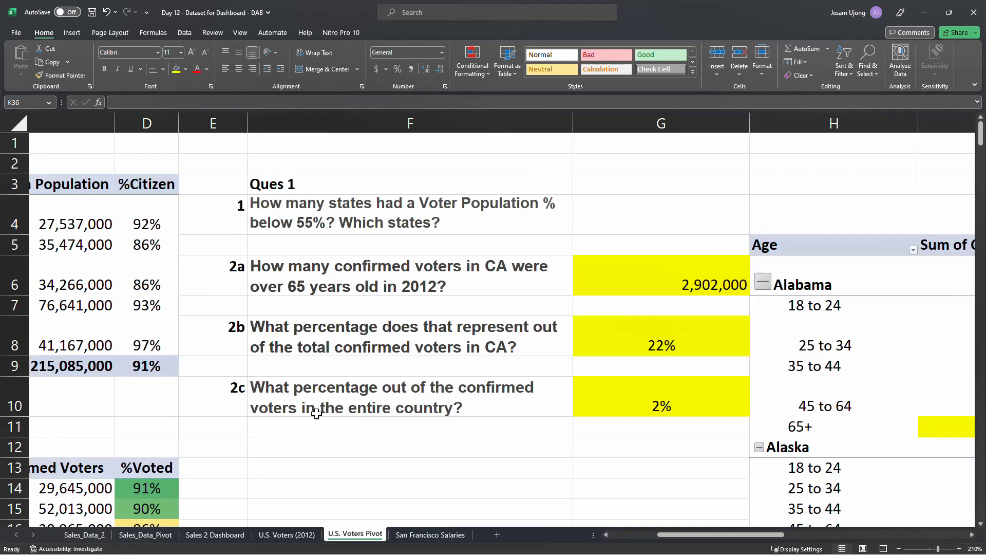
pyautogui.click(445, 399)
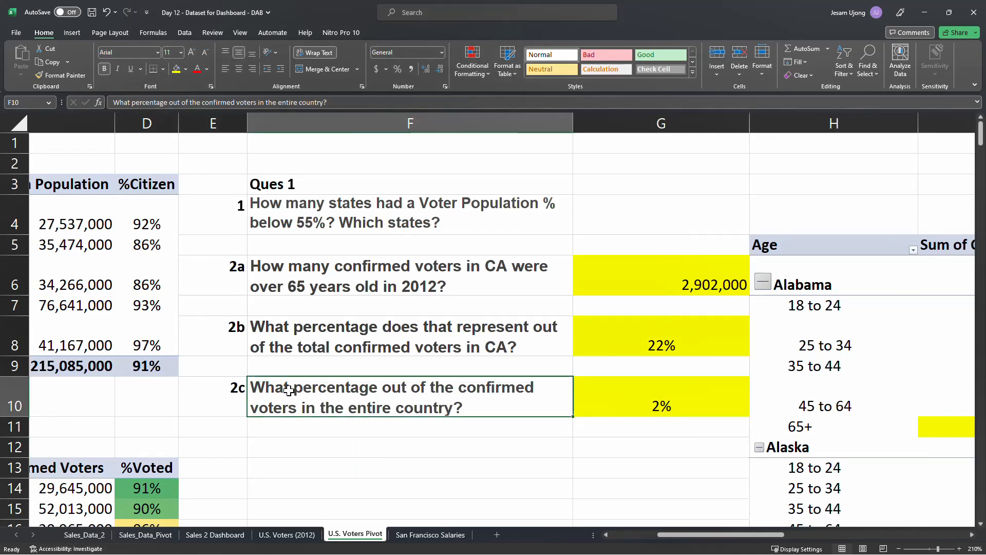
pyautogui.click(304, 265)
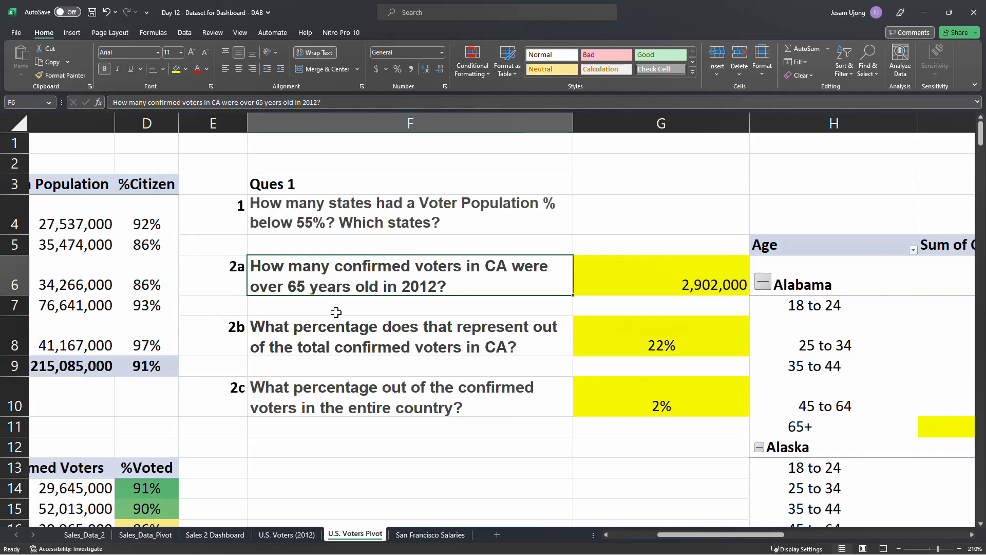
pyautogui.click(355, 340)
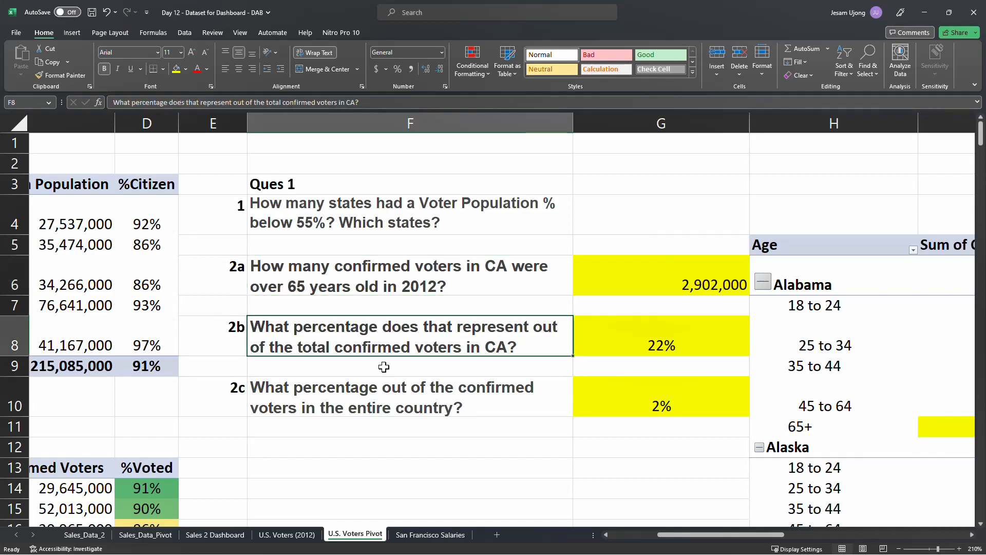
pyautogui.click(596, 291)
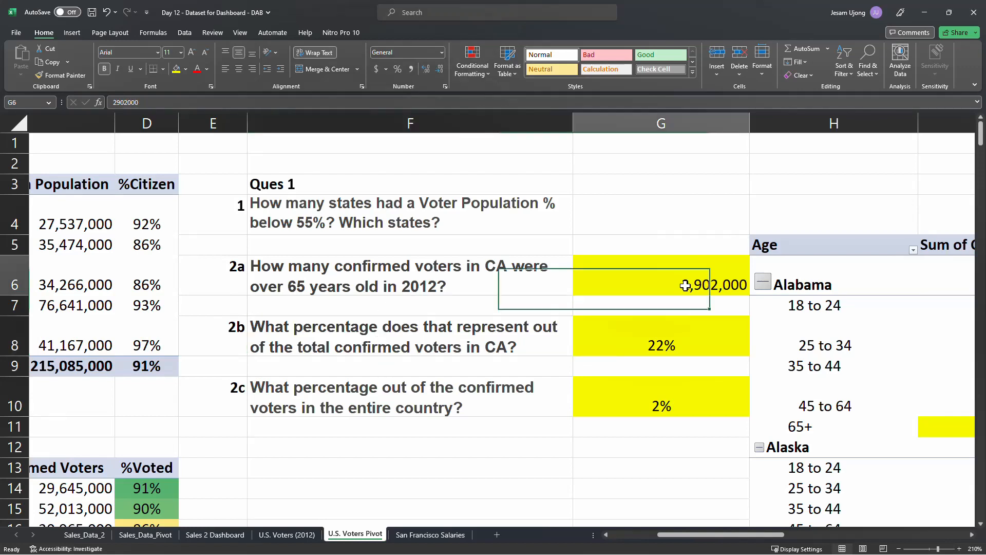
pyautogui.click(405, 330)
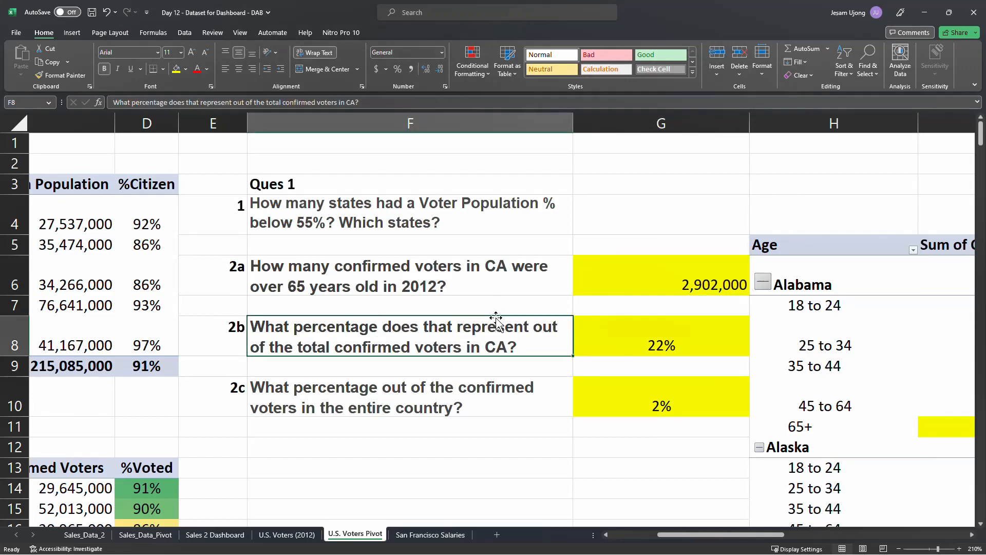
pyautogui.click(632, 342)
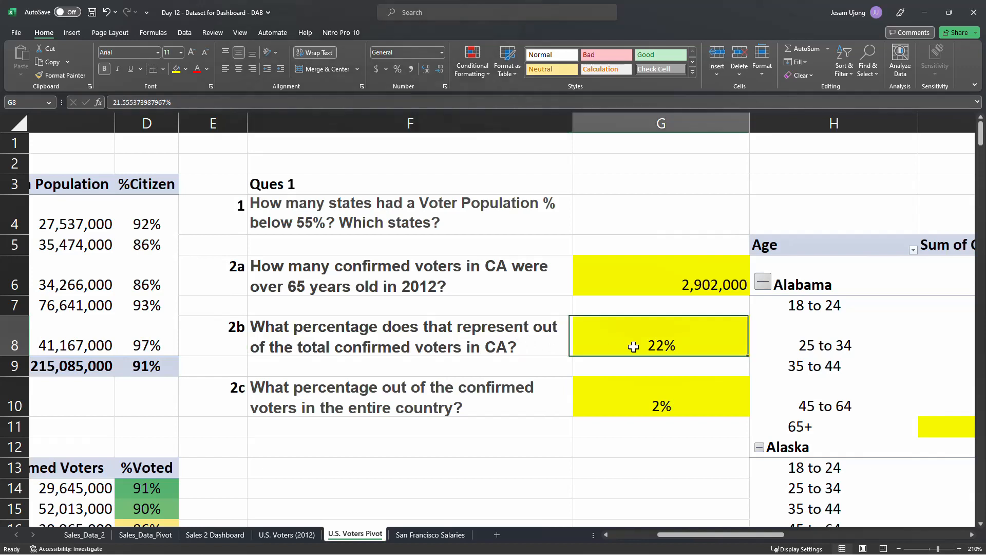
pyautogui.click(434, 389)
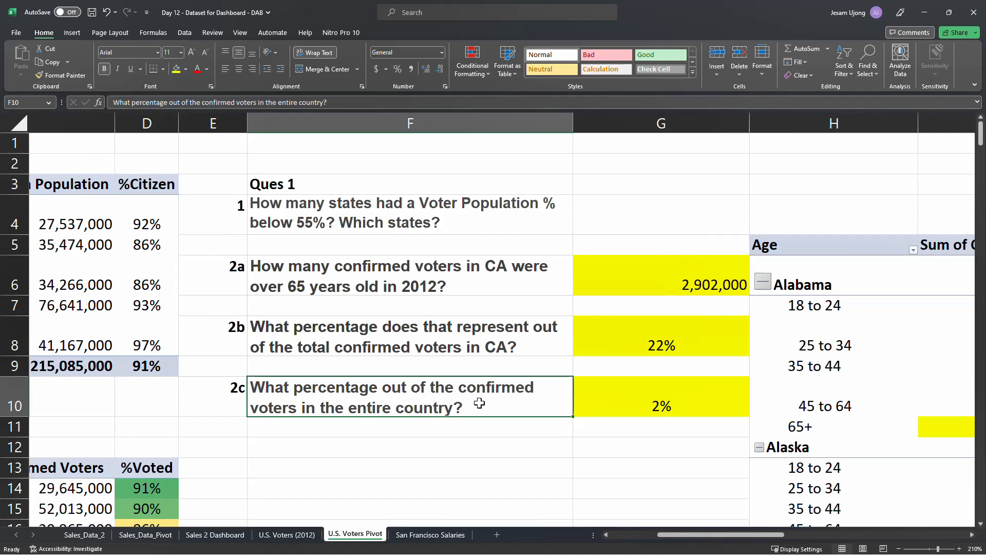
# Start a note in F13 below question 2c reading "65+ confirmed voters in CA".
pyautogui.click(313, 459)
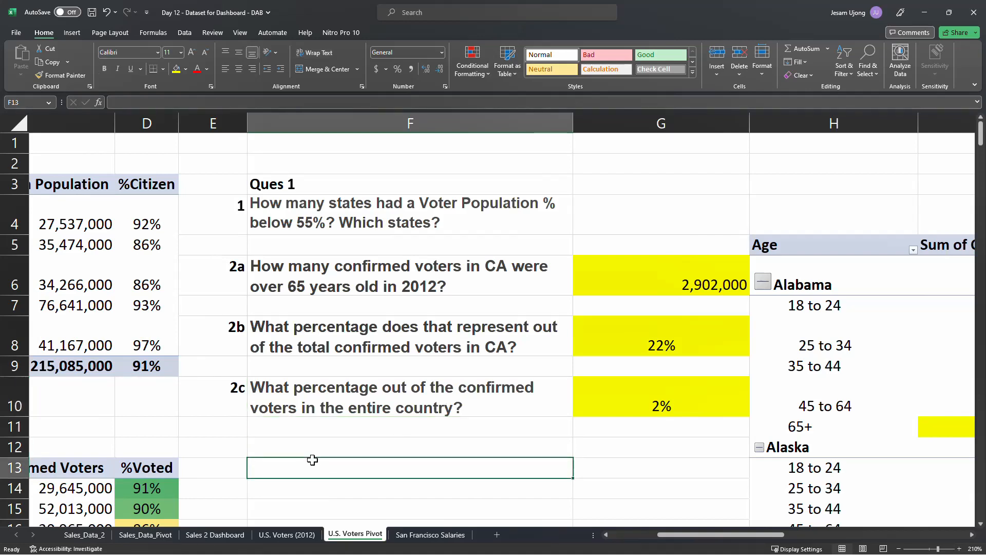
pyautogui.write('65+ in CA')
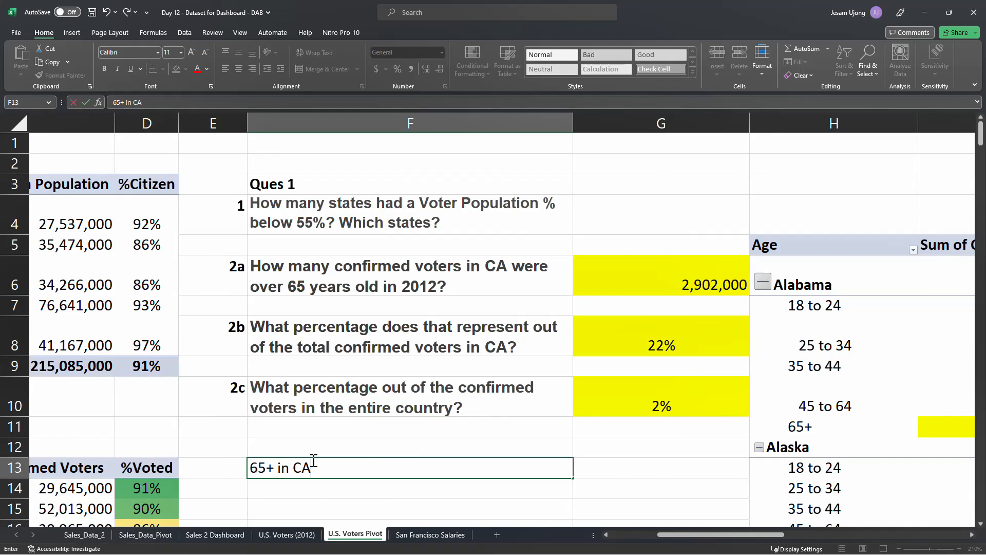
pyautogui.write('am')
pyautogui.press('BackSpace')
pyautogui.click(289, 467)
pyautogui.click(274, 468)
pyautogui.write('confirmed voters in CA ')
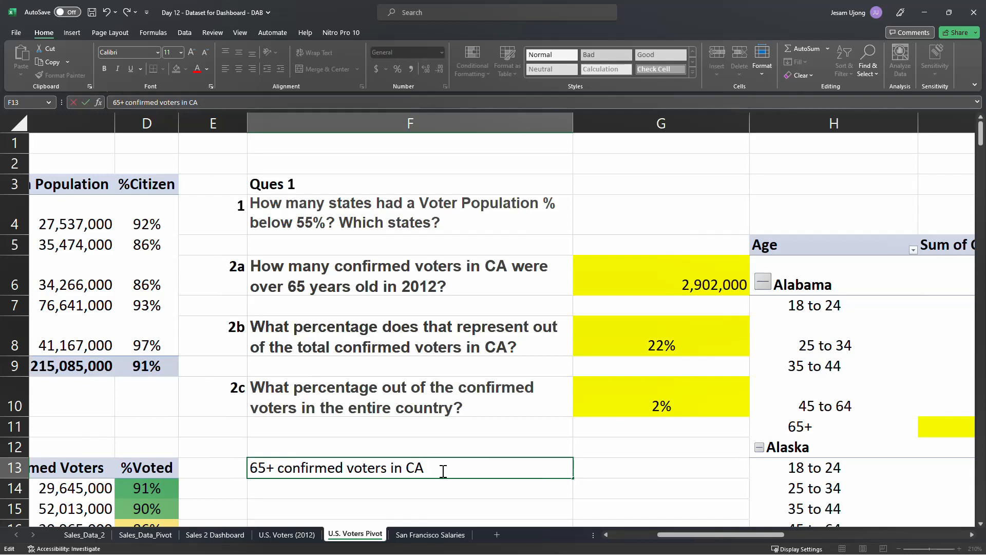
# Complete the F13 note with "accounted for CV in US" and widen column F, keeping the longer questions wrapped on two lines.
pyautogui.write('am')
pyautogui.press('BackSpace')
pyautogui.press('BackSpace')
pyautogui.write('ccounted for')
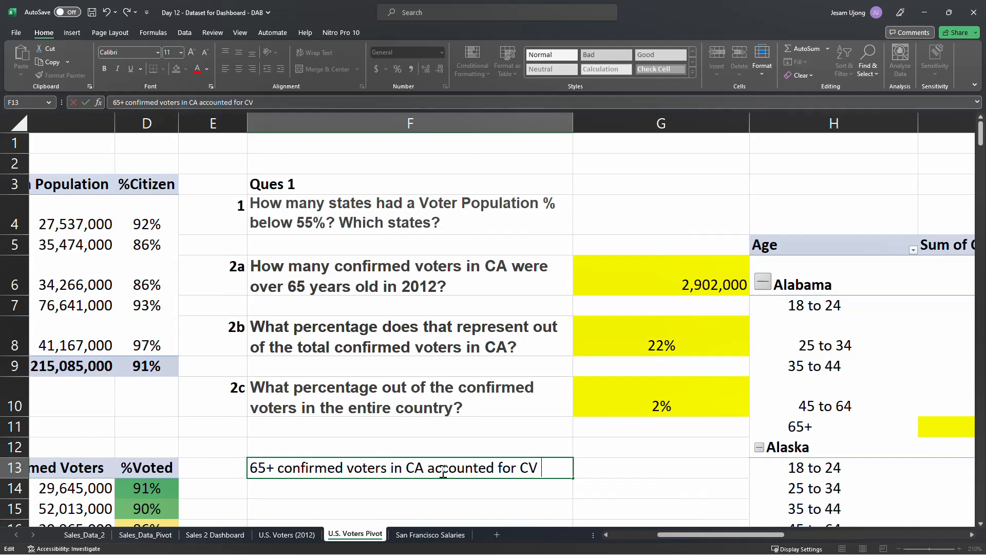
pyautogui.write('CV in US')
pyautogui.press('Return')
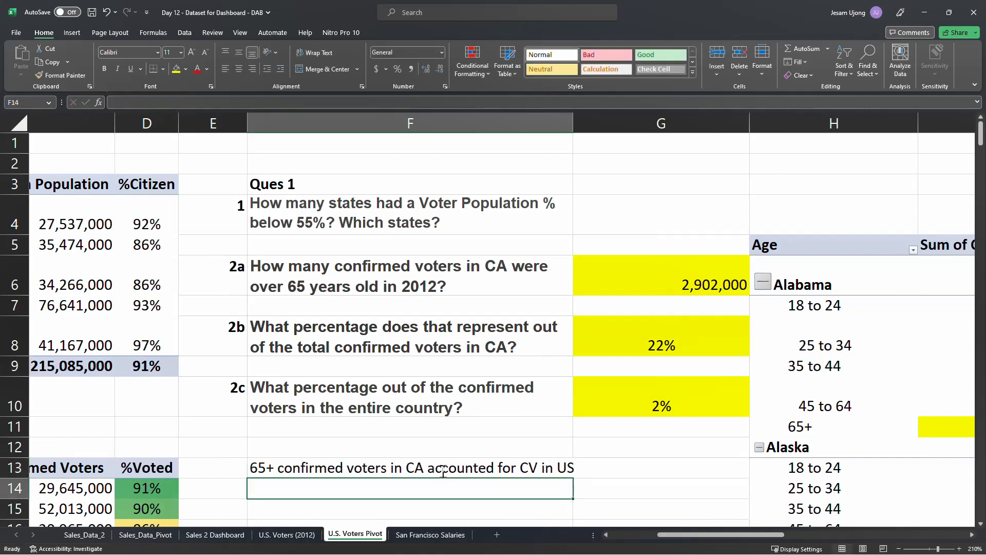
pyautogui.doubleClick(574, 123)
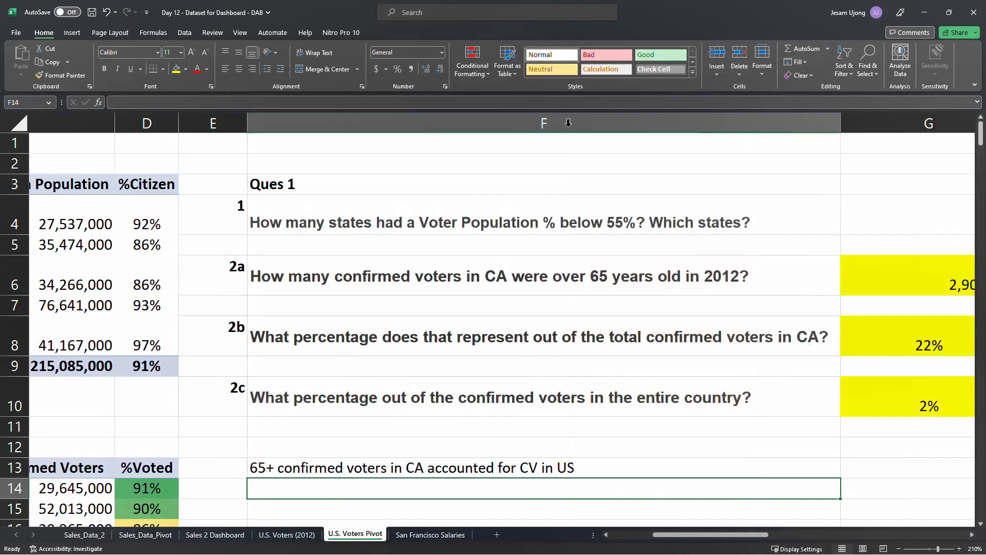
pyautogui.moveTo(840, 123); pyautogui.dragTo(665, 150)
# Move the State field from the pivot table's rows to its filters and filter the table to California.
pyautogui.moveTo(691, 535); pyautogui.dragTo(741, 522)
pyautogui.click(688, 380)
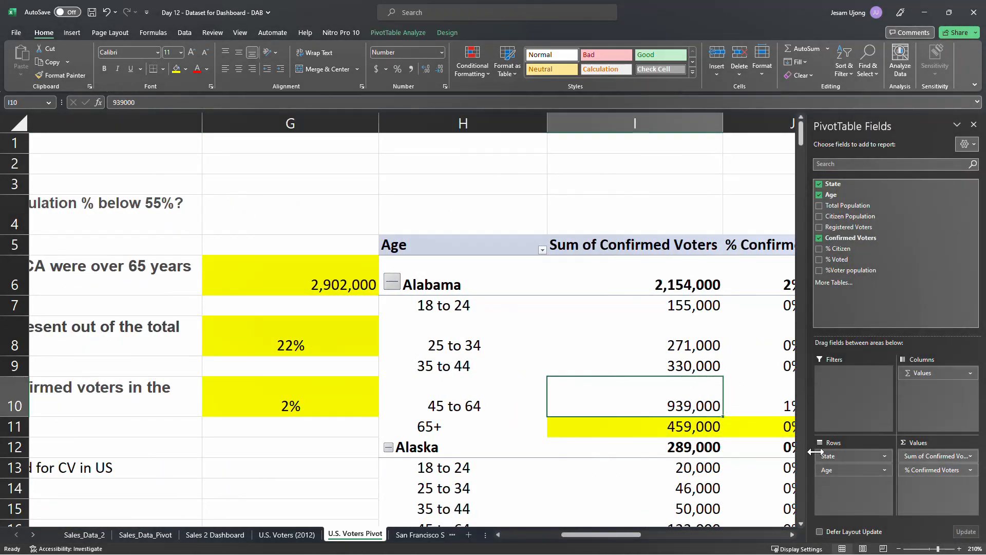
pyautogui.moveTo(816, 452); pyautogui.dragTo(828, 397)
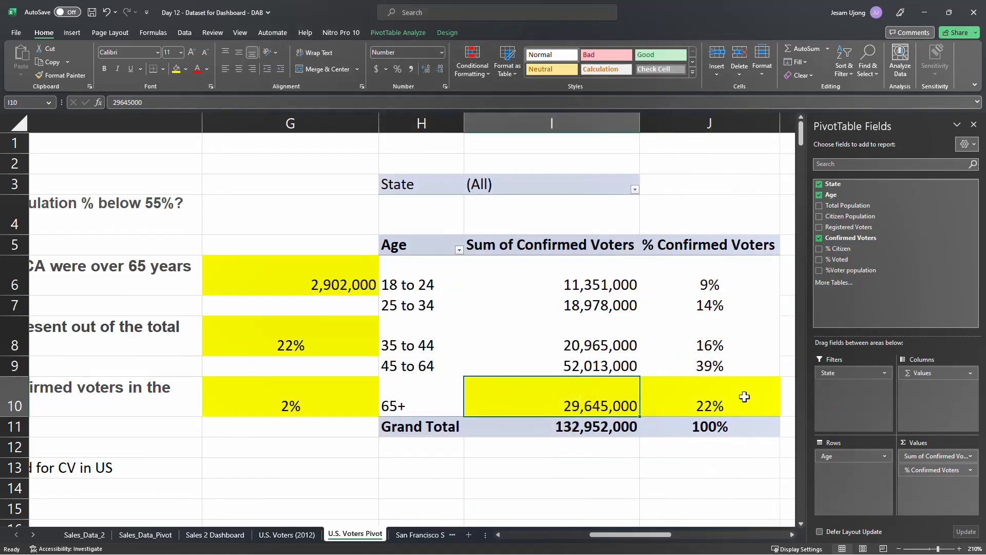
pyautogui.click(635, 189)
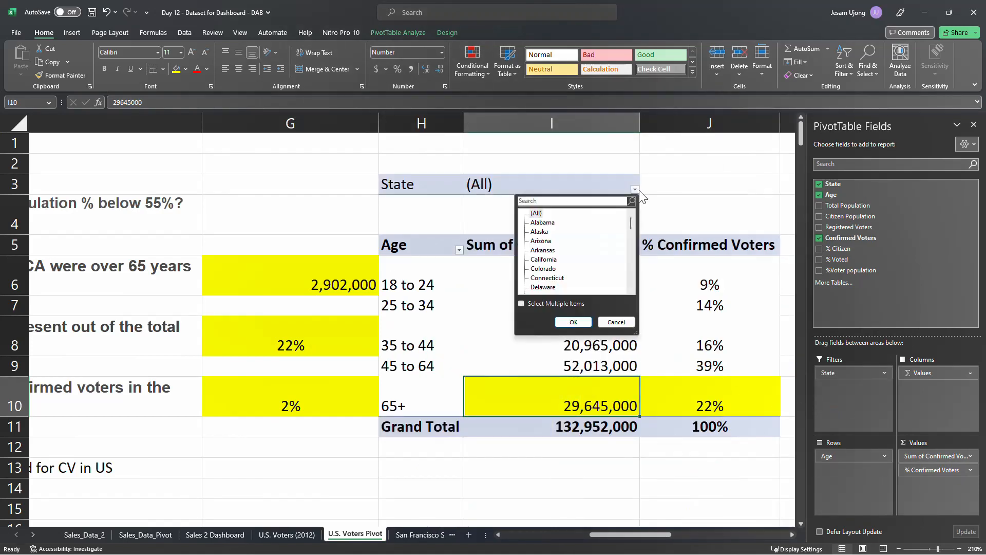
pyautogui.click(543, 259)
pyautogui.click(574, 321)
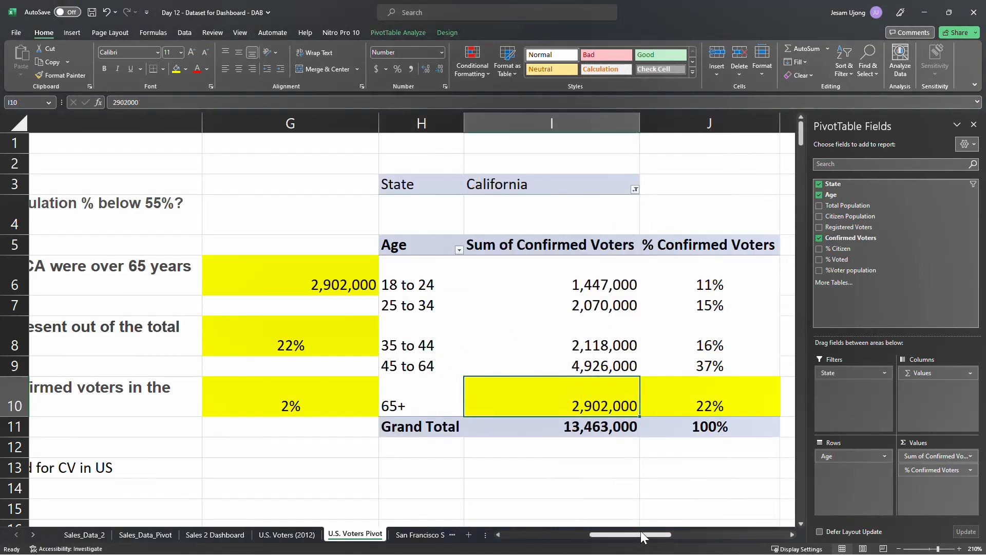
# Compare the California pivot table's 65+ row with questions 2a and 2b in column F.
pyautogui.moveTo(642, 531); pyautogui.dragTo(650, 531)
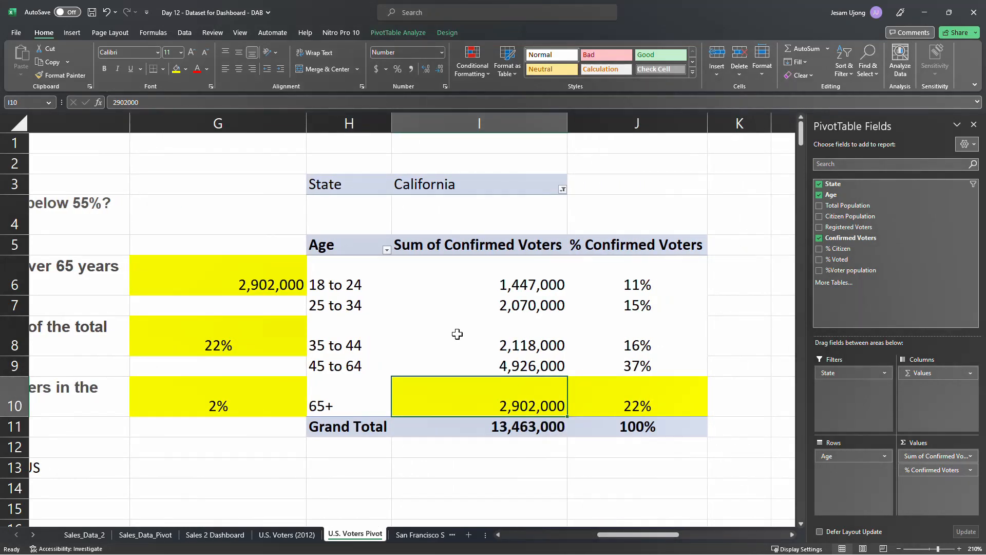
pyautogui.click(373, 402)
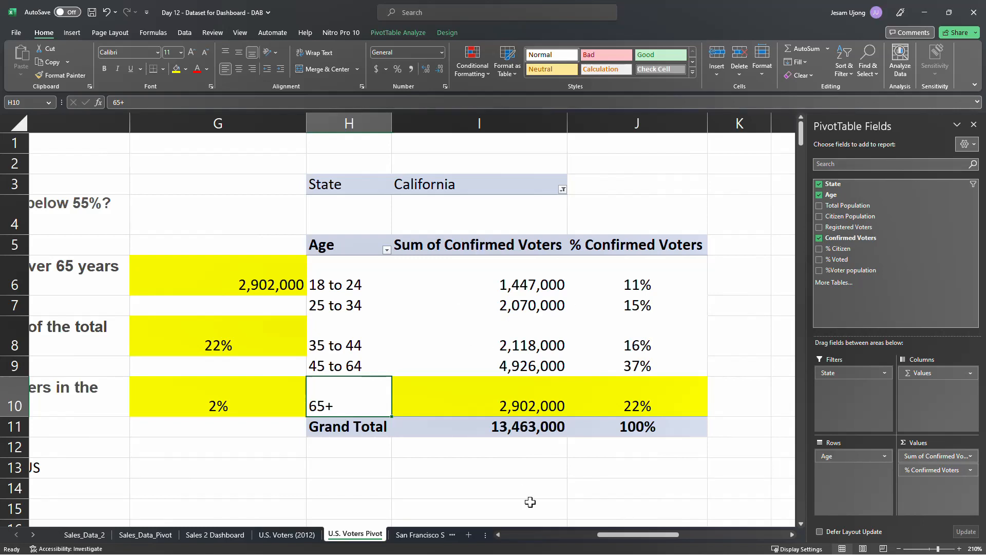
pyautogui.moveTo(640, 537); pyautogui.dragTo(629, 538)
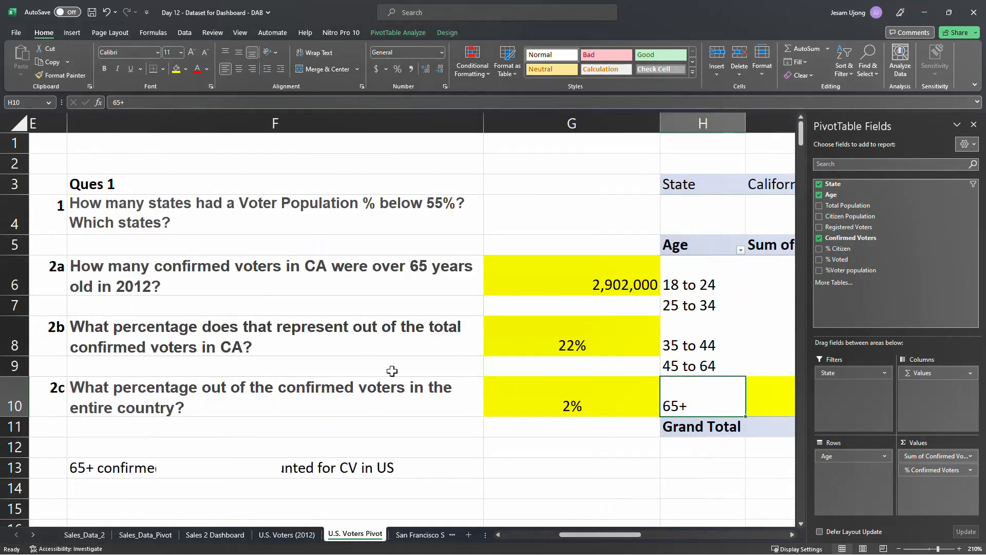
pyautogui.click(250, 346)
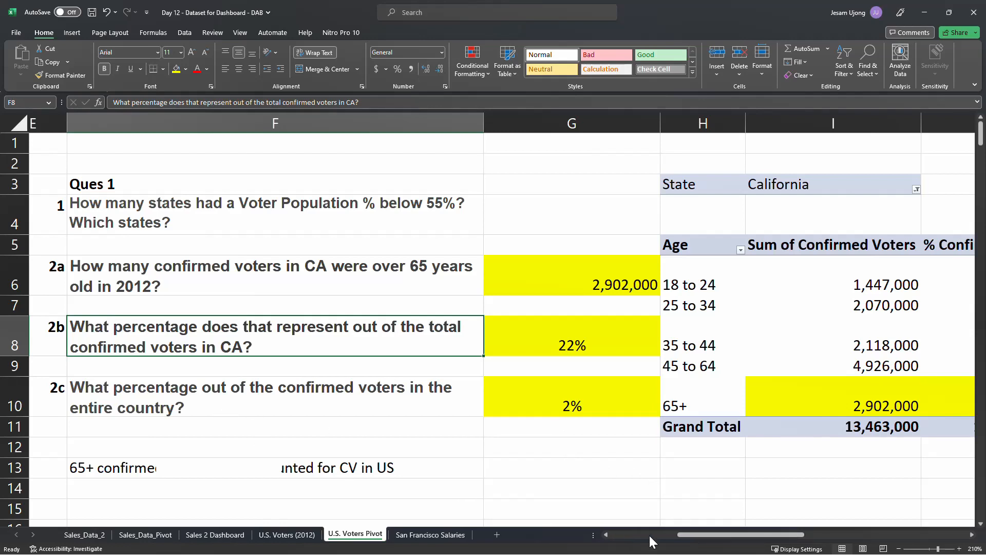
pyautogui.click(374, 254)
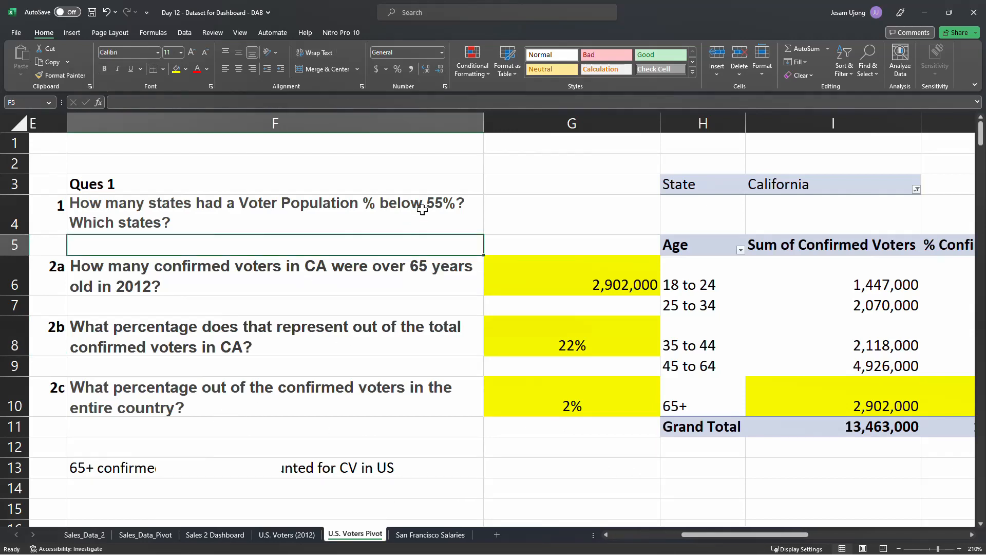
pyautogui.click(409, 274)
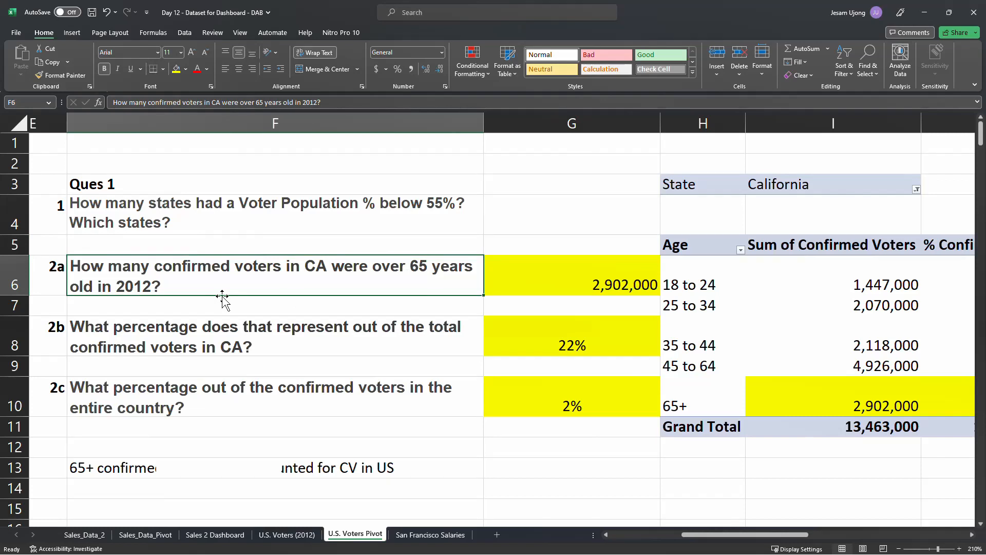
pyautogui.click(298, 349)
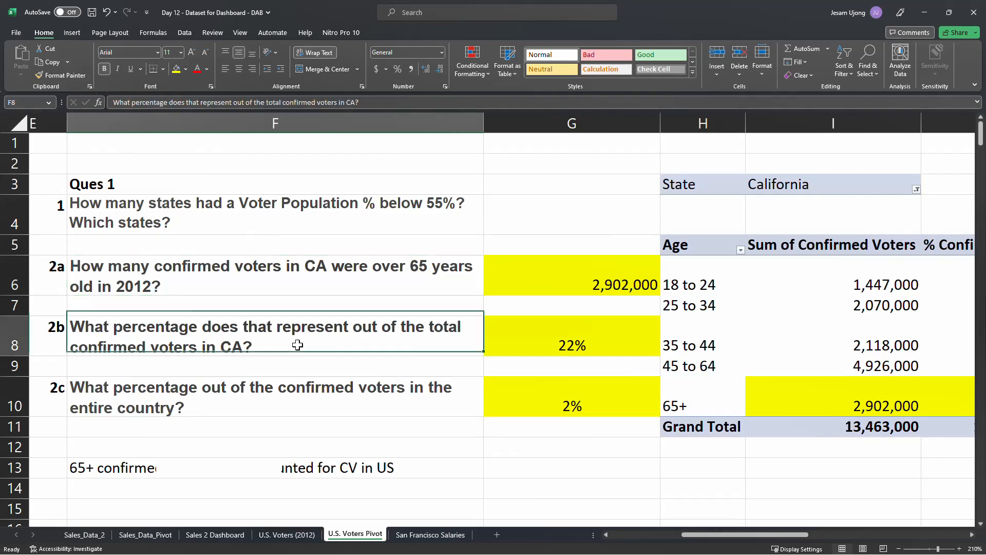
# Examine the confirmed voter counts and percentages for each age group in the California-filtered pivot table.
pyautogui.moveTo(731, 534); pyautogui.dragTo(775, 523)
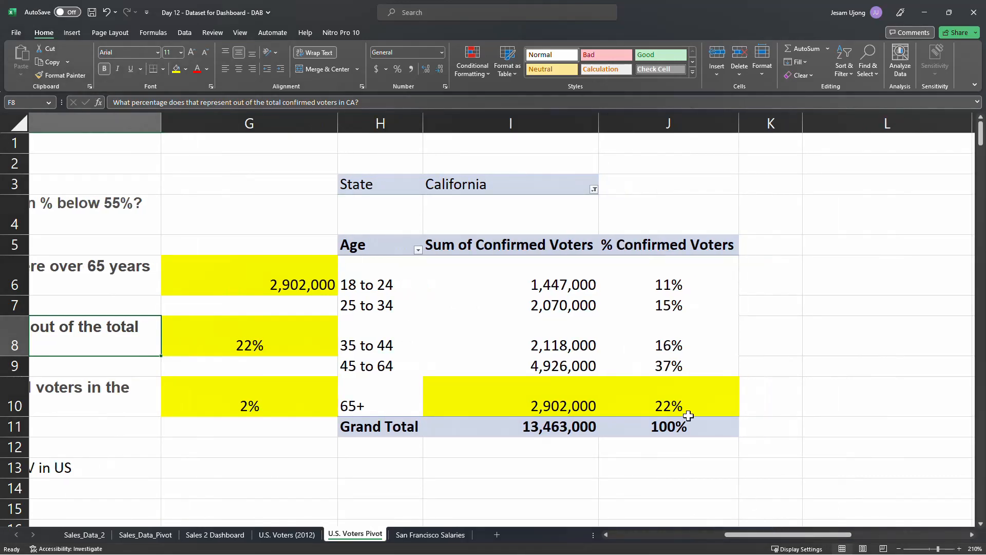
pyautogui.moveTo(557, 294)
pyautogui.moveTo(504, 346)
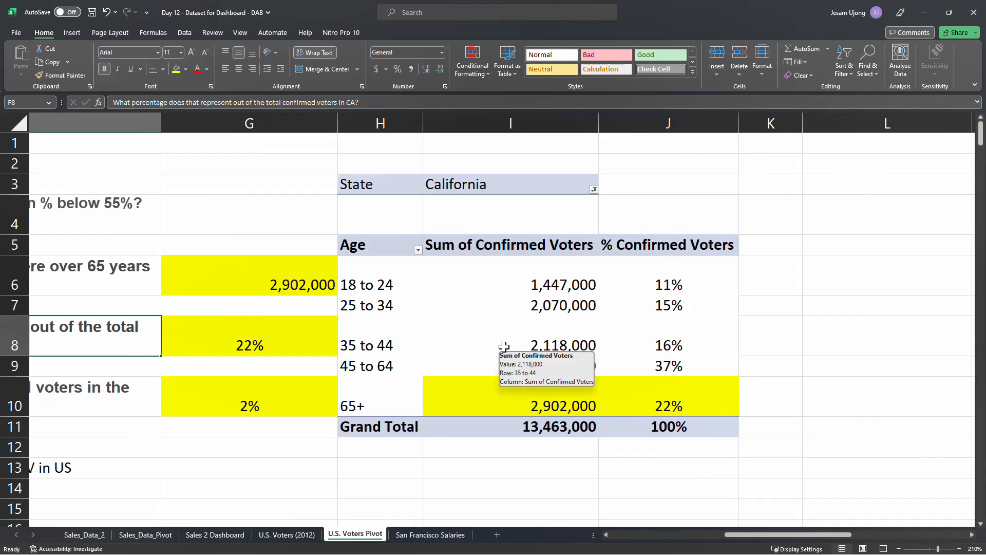
pyautogui.click(362, 308)
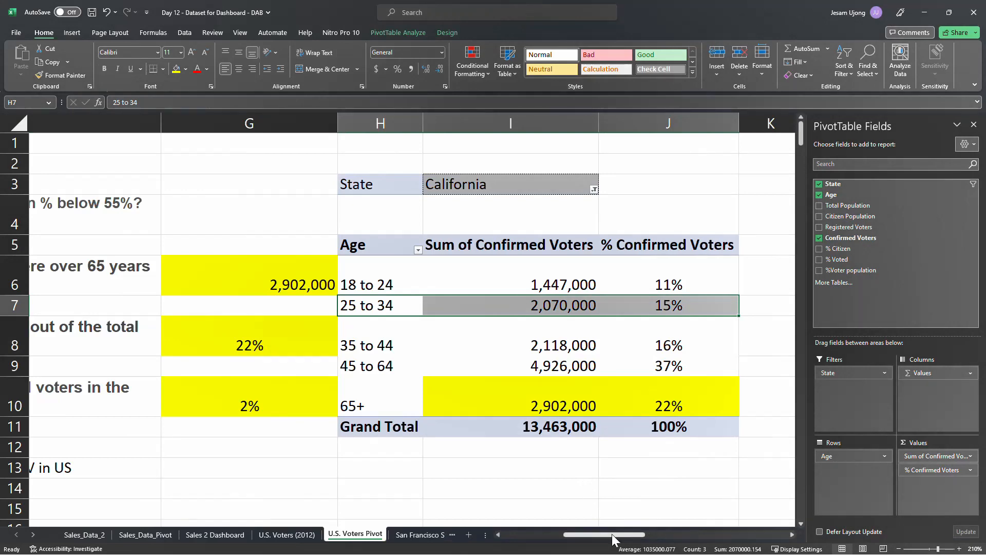
# Set the confirmed voters pivot table's State filter back to (All).
pyautogui.moveTo(611, 534); pyautogui.dragTo(667, 526)
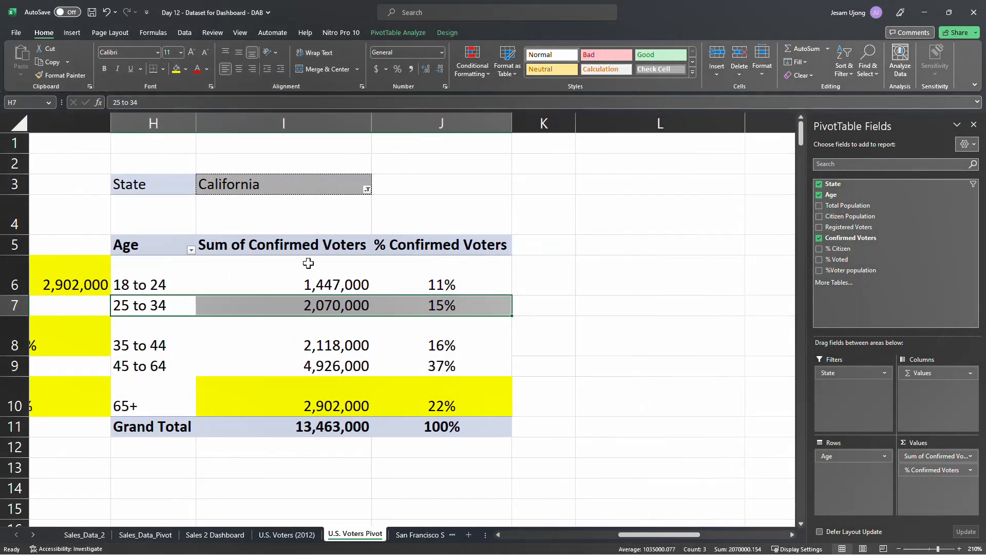
pyautogui.click(345, 185)
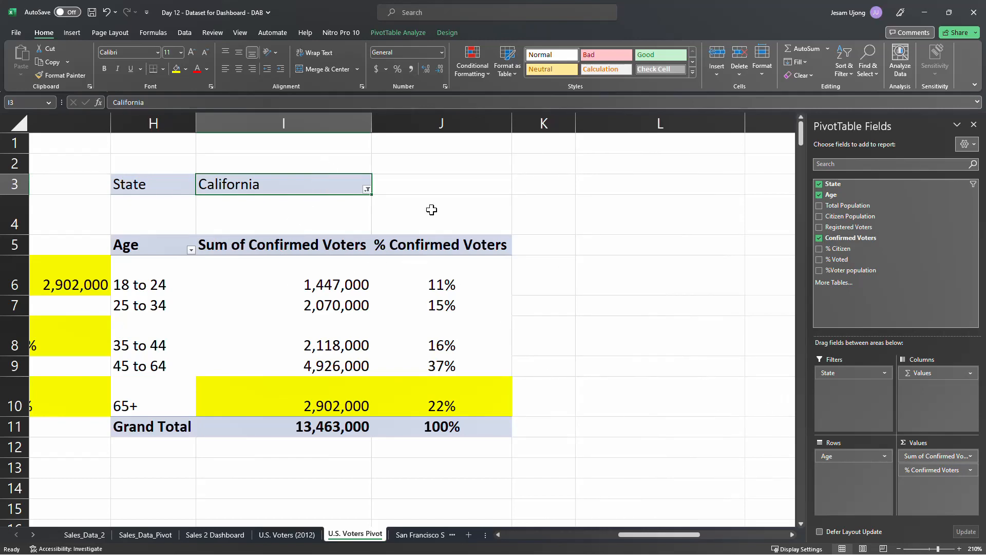
pyautogui.click(367, 190)
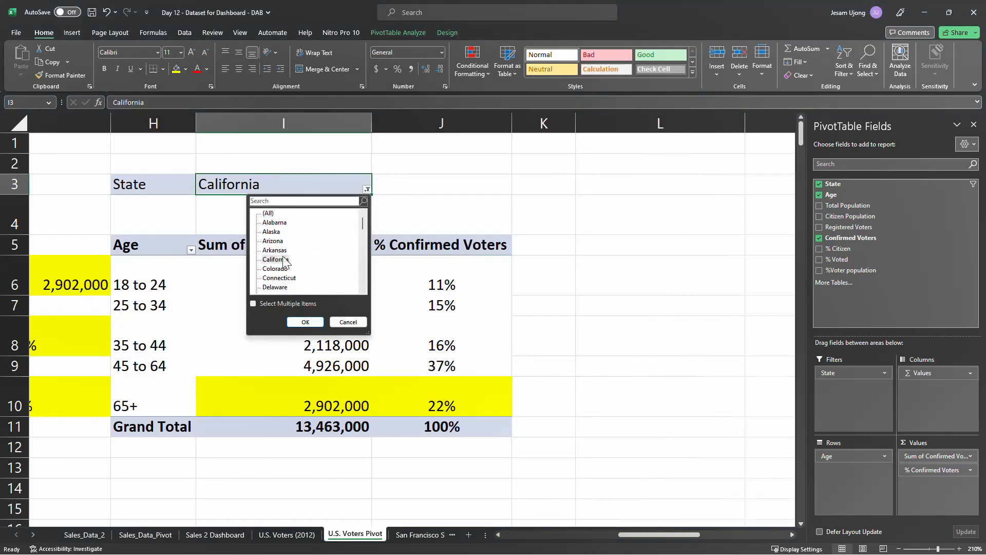
pyautogui.click(268, 213)
pyautogui.click(313, 322)
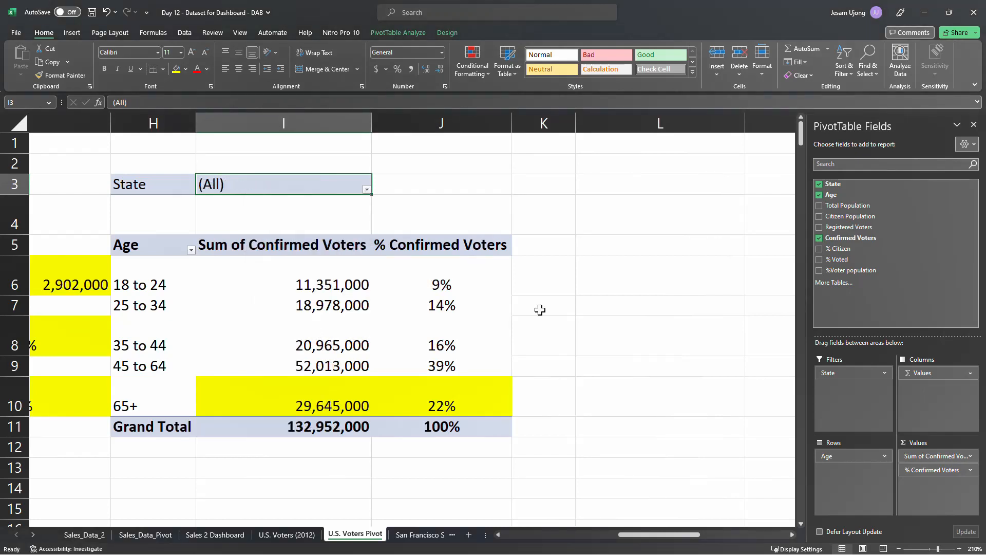
# Examine the confirmed voter counts and percentages for each age group across all states.
pyautogui.click(160, 258)
pyautogui.click(249, 290)
pyautogui.click(285, 361)
pyautogui.click(311, 409)
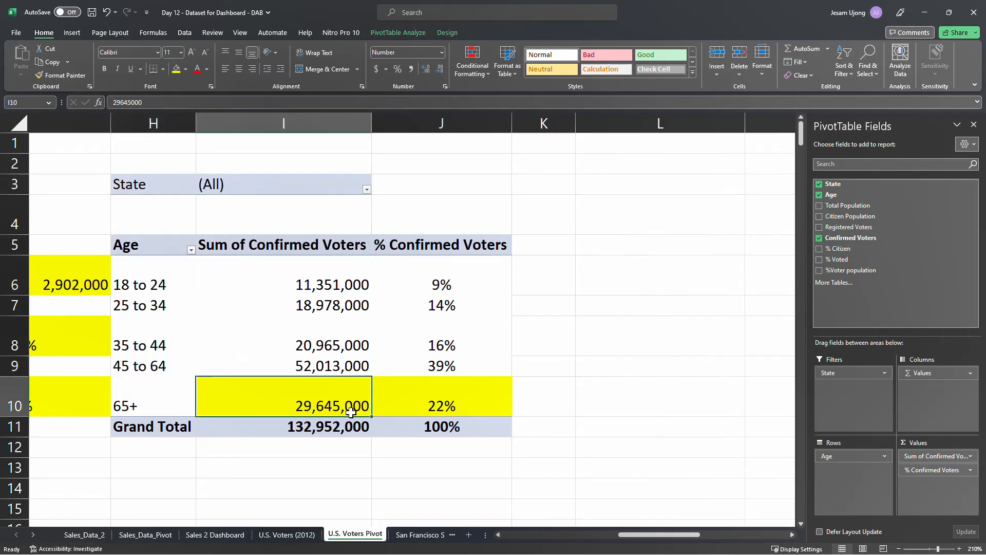
pyautogui.click(442, 408)
pyautogui.click(451, 363)
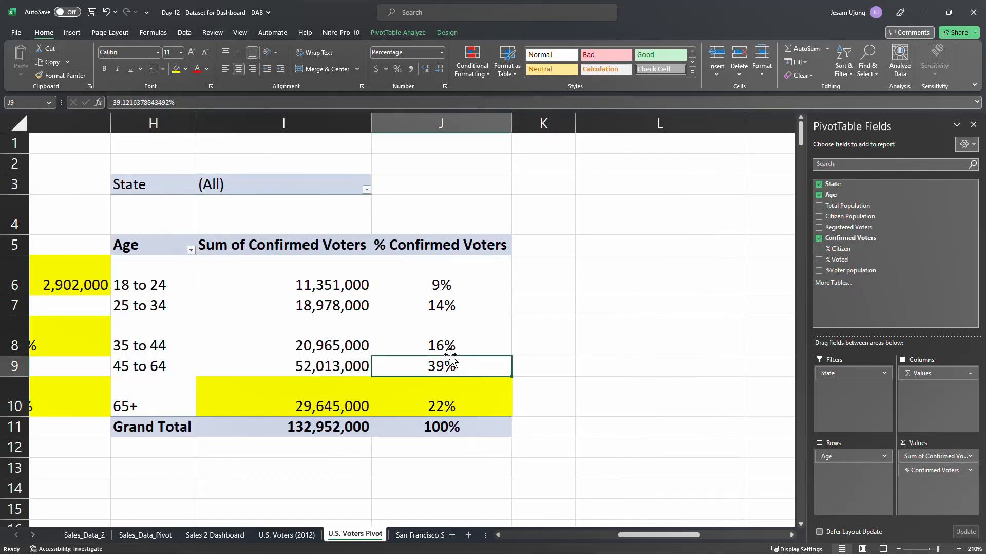
pyautogui.click(446, 347)
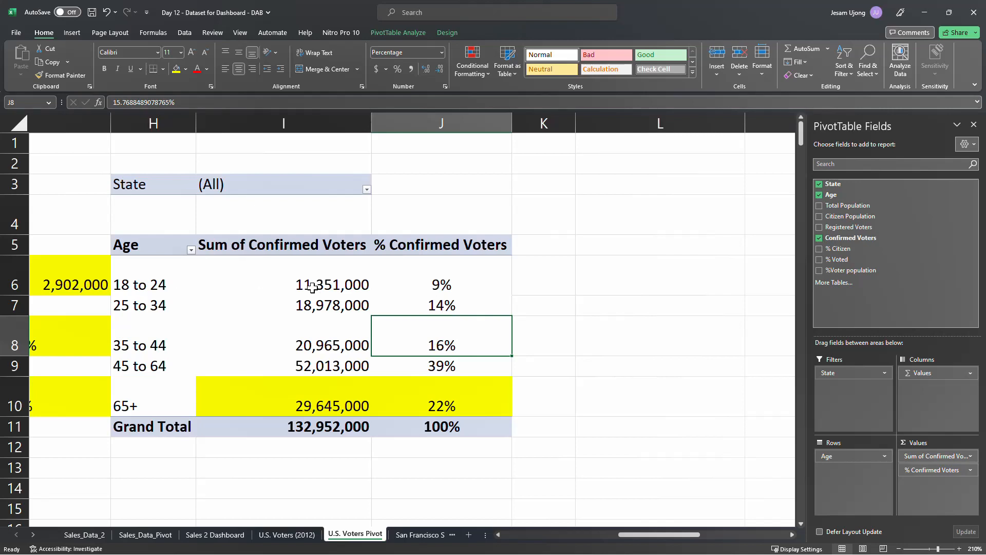
pyautogui.moveTo(325, 317)
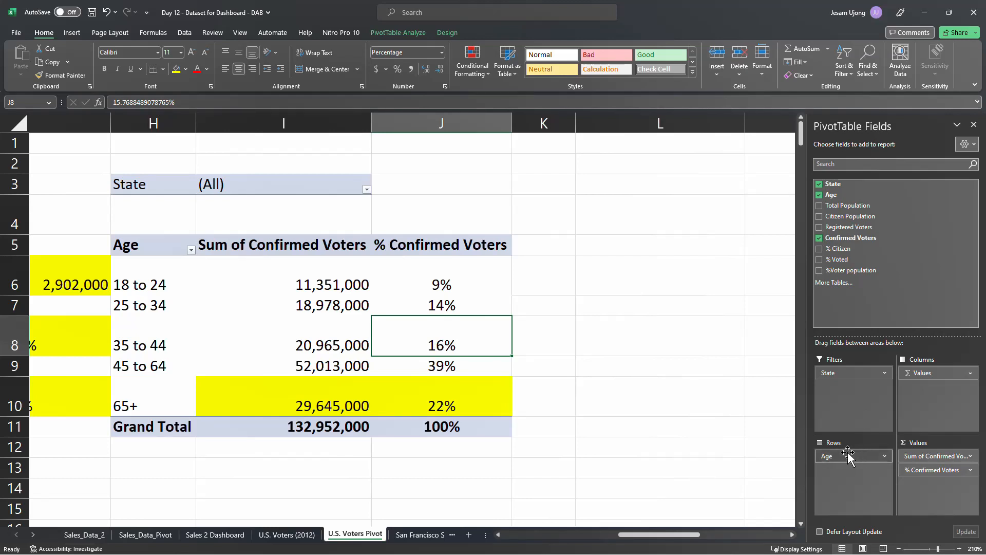
# Remove Age from the pivot table's rows, move State from the filters to the rows, and check the percentages by state.
pyautogui.moveTo(770, 394); pyautogui.dragTo(770, 394)
pyautogui.moveTo(863, 375); pyautogui.dragTo(848, 489)
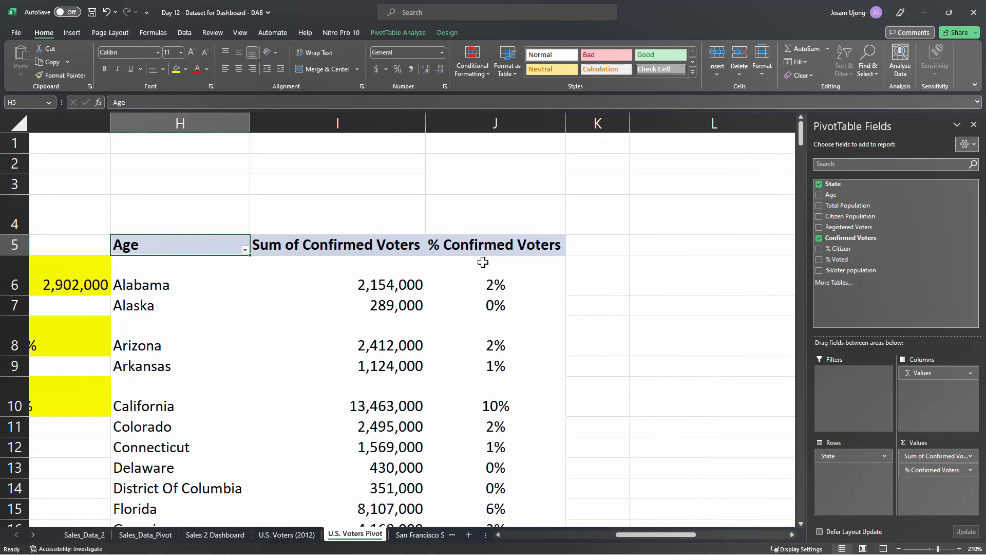
pyautogui.click(490, 285)
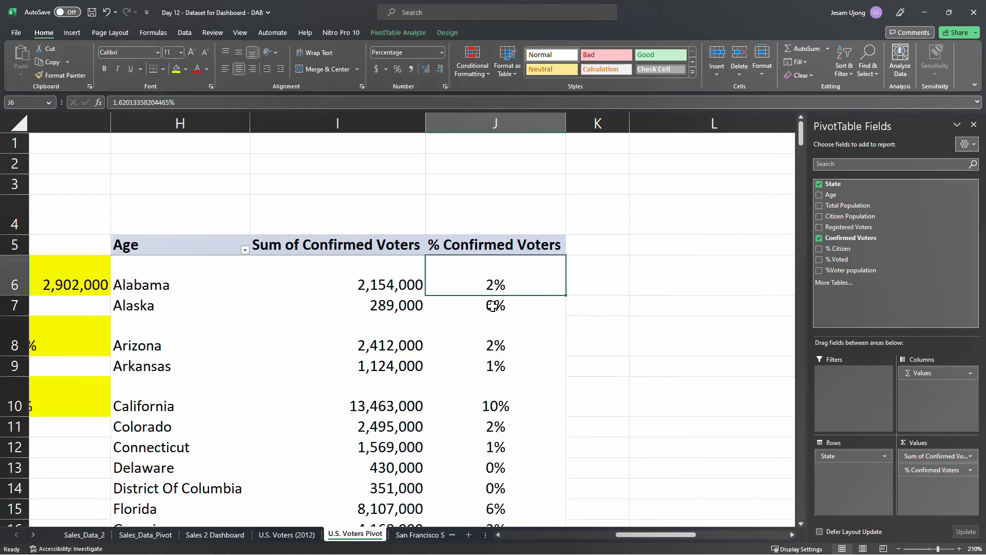
pyautogui.click(496, 309)
pyautogui.click(496, 345)
pyautogui.click(495, 365)
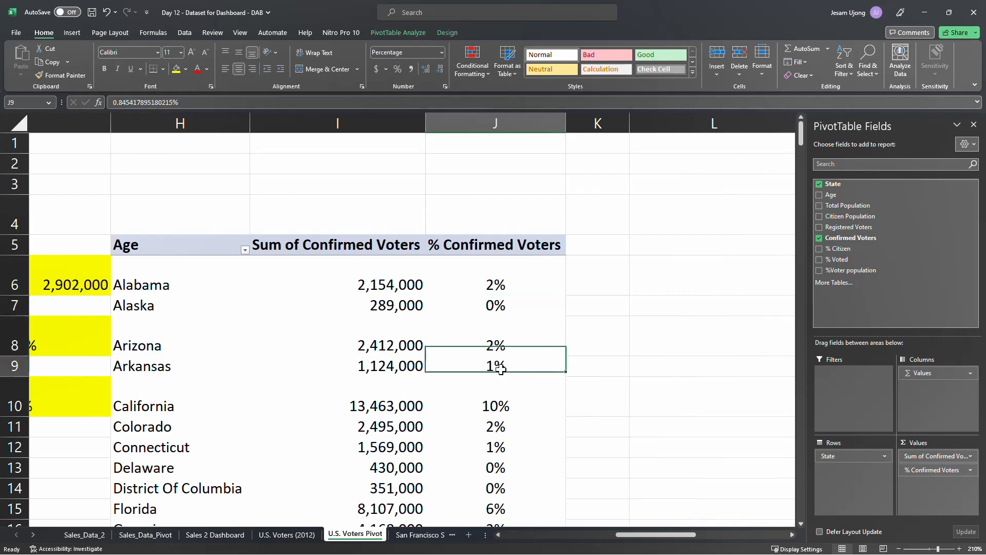
pyautogui.click(496, 403)
pyautogui.scroll(-1, 483, 432)
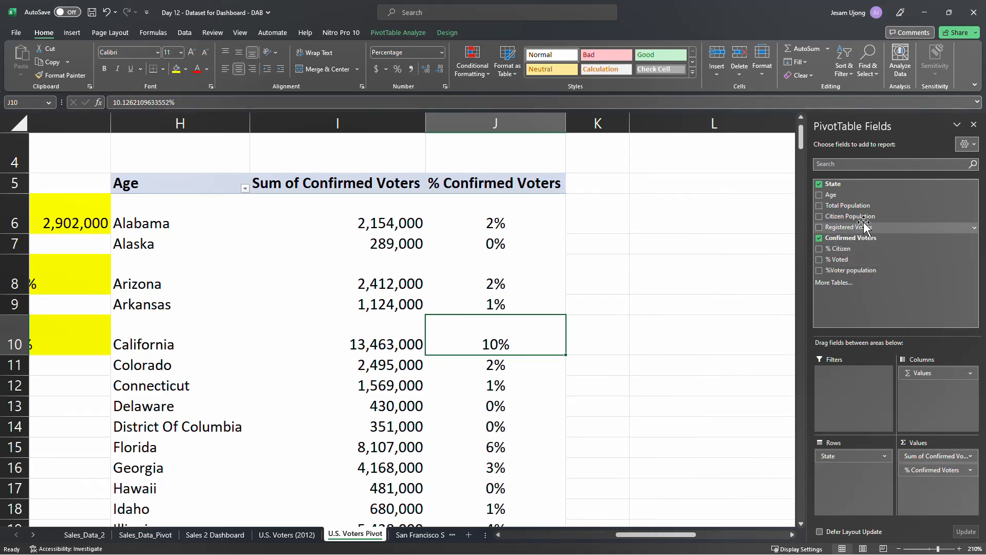
# Add the Age field beneath State in the pivot table's rows.
pyautogui.moveTo(837, 195); pyautogui.dragTo(866, 472)
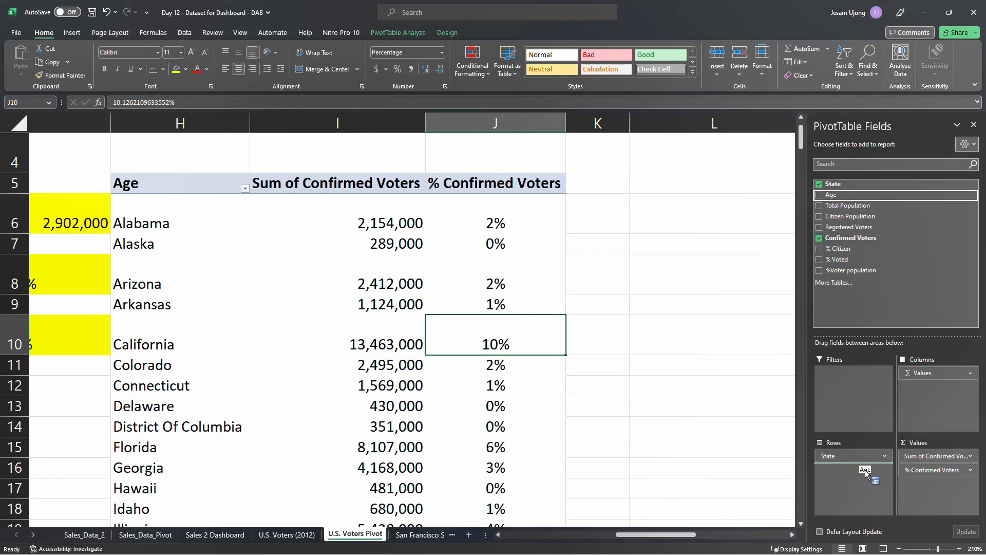
pyautogui.moveTo(865, 472); pyautogui.dragTo(865, 472)
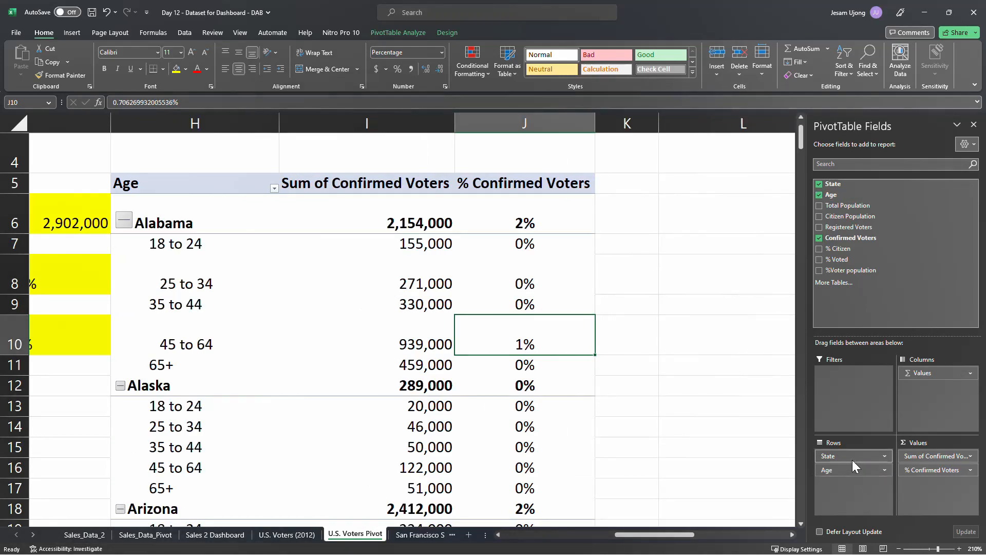
# Examine Alabama's age groups and their values in the % Confirmed Voters column.
pyautogui.click(154, 225)
pyautogui.click(195, 250)
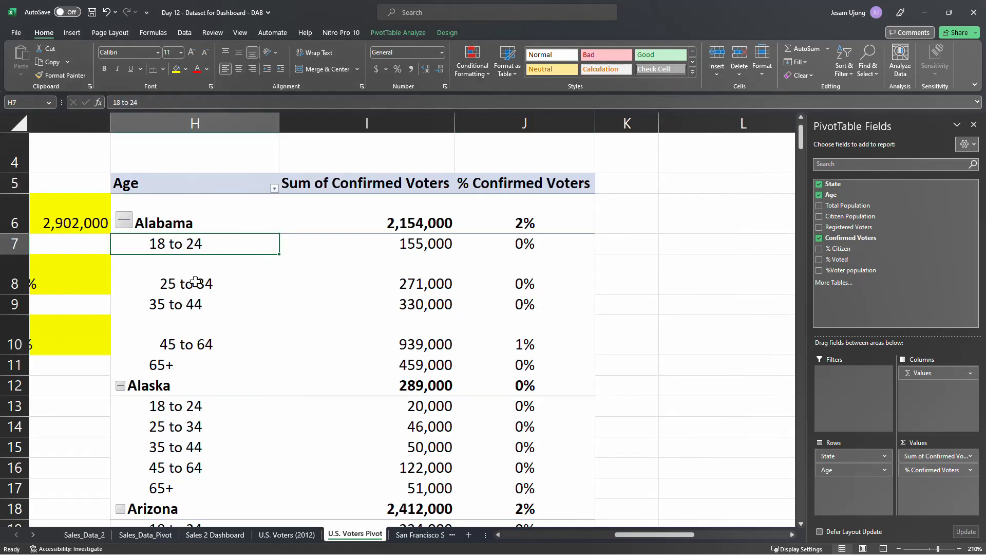
pyautogui.click(192, 286)
pyautogui.click(191, 308)
pyautogui.click(191, 336)
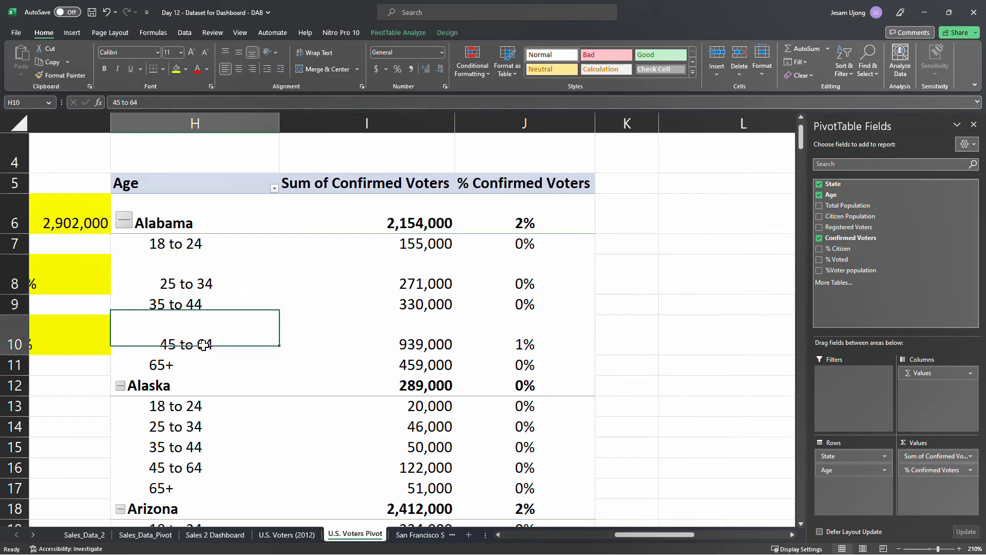
pyautogui.click(185, 366)
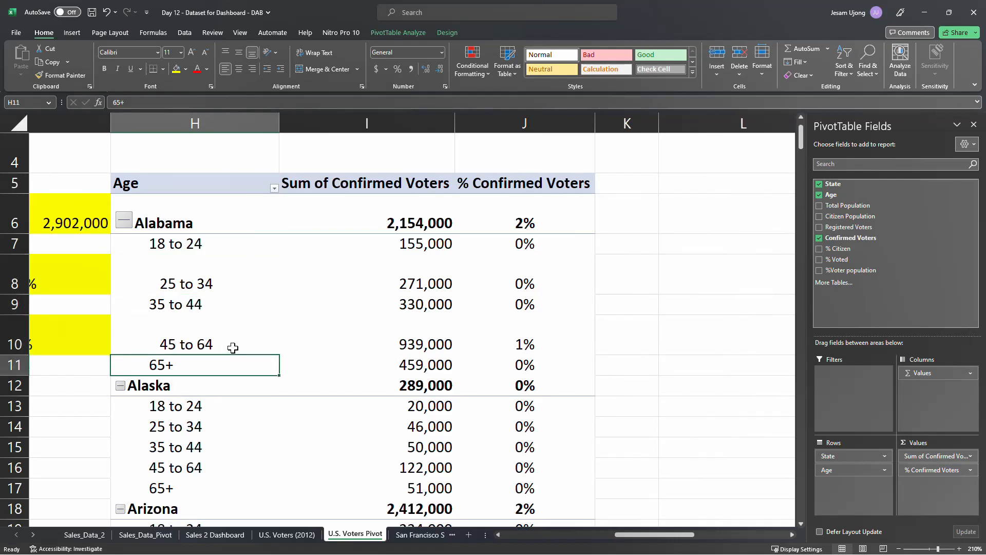
pyautogui.click(539, 241)
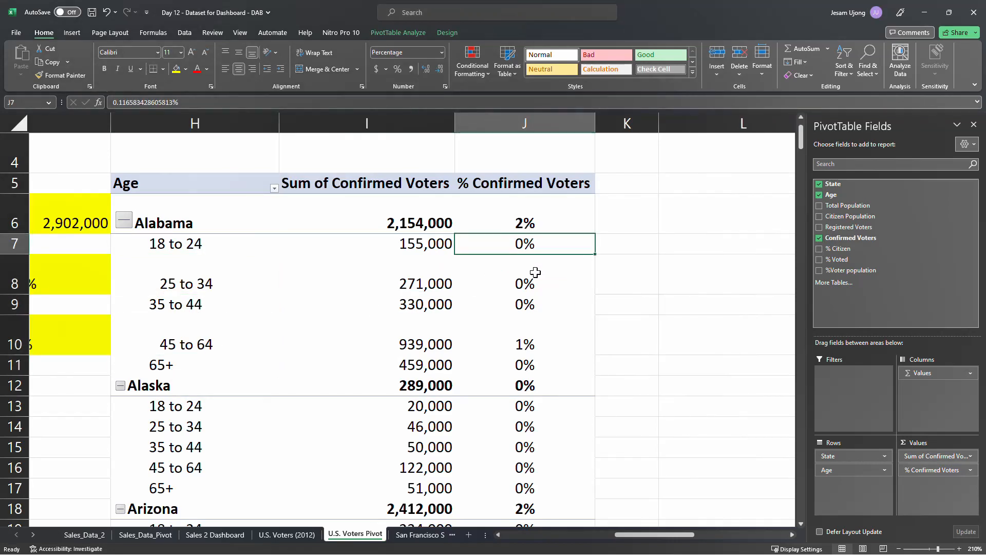
pyautogui.click(532, 280)
pyautogui.click(520, 337)
pyautogui.click(514, 362)
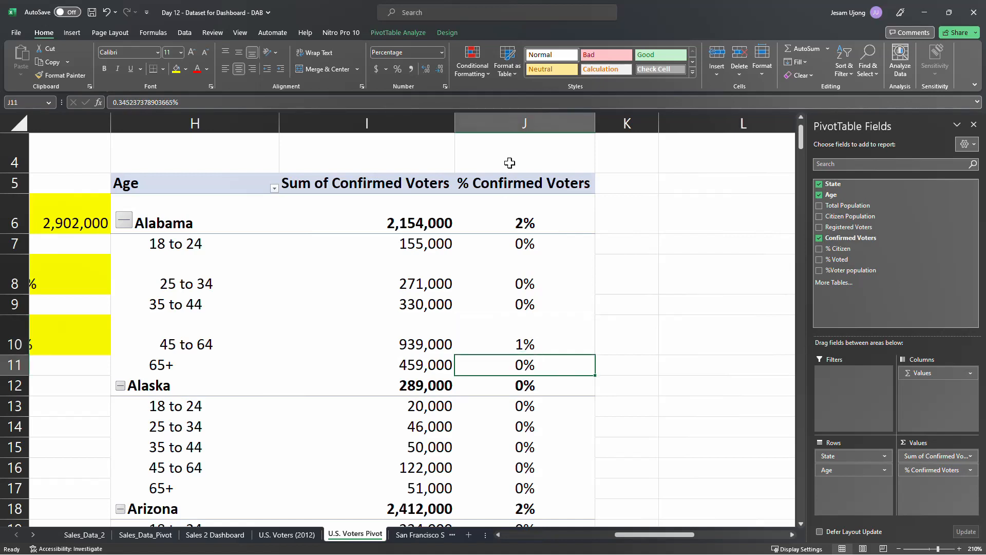
pyautogui.click(523, 122)
pyautogui.scroll(-1, 167, 318)
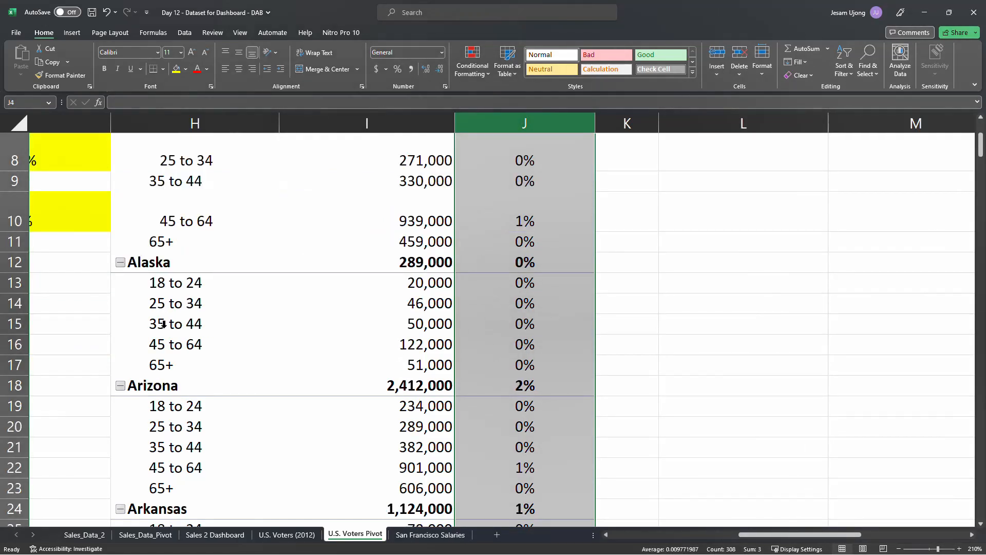
# Highlight California's 65+ row in yellow across the age, confirmed voters and percentage columns.
pyautogui.click(241, 322)
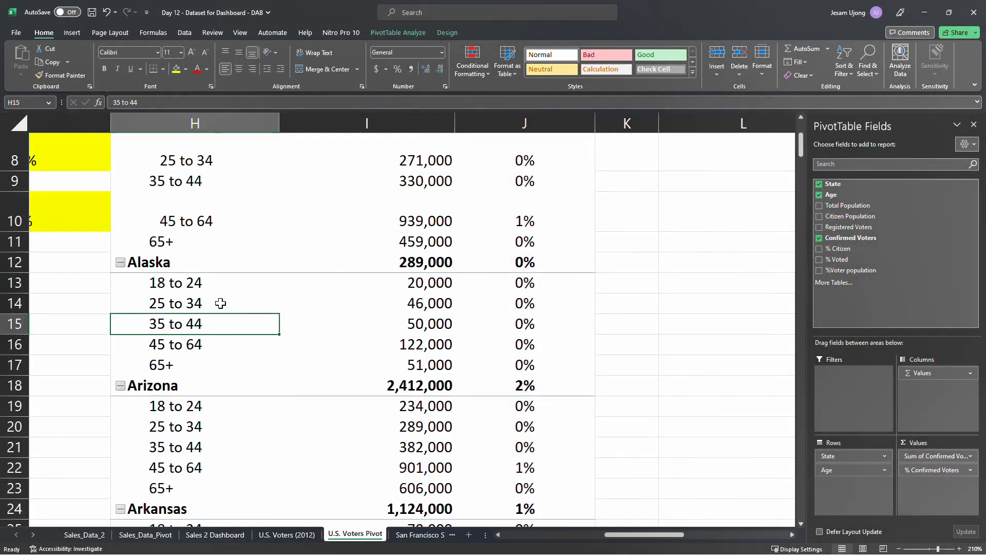
pyautogui.scroll(-2, 205, 316)
pyautogui.scroll(-1, 205, 314)
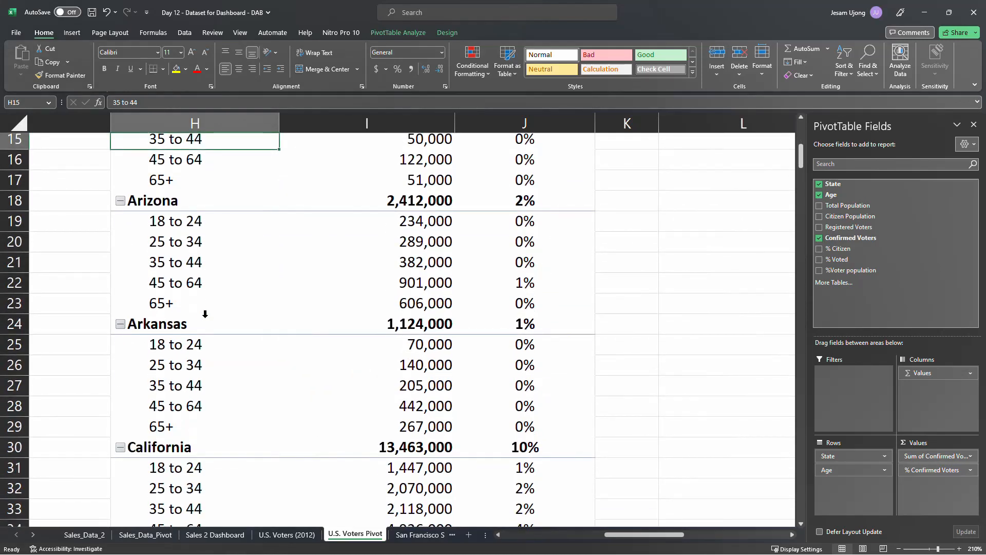
pyautogui.scroll(-1, 180, 380)
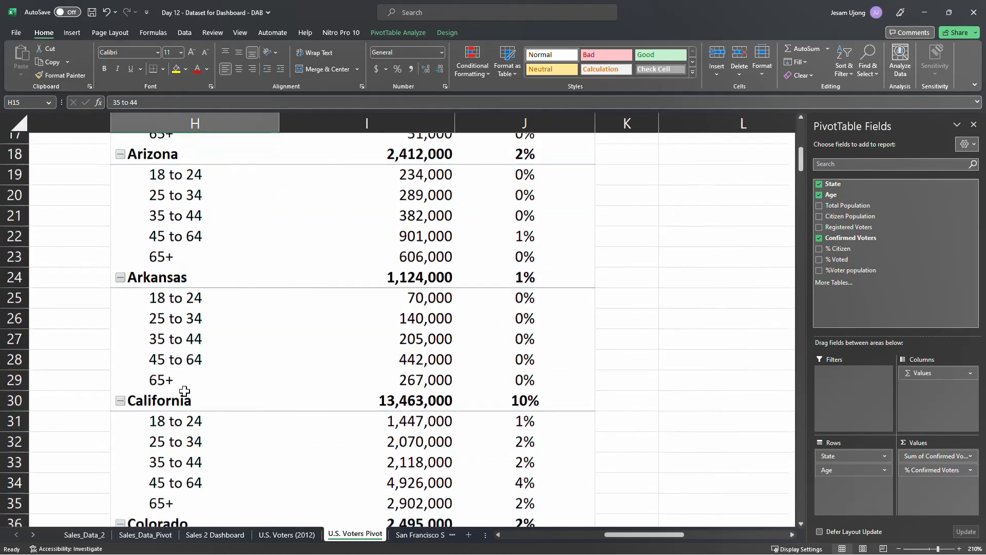
pyautogui.click(175, 386)
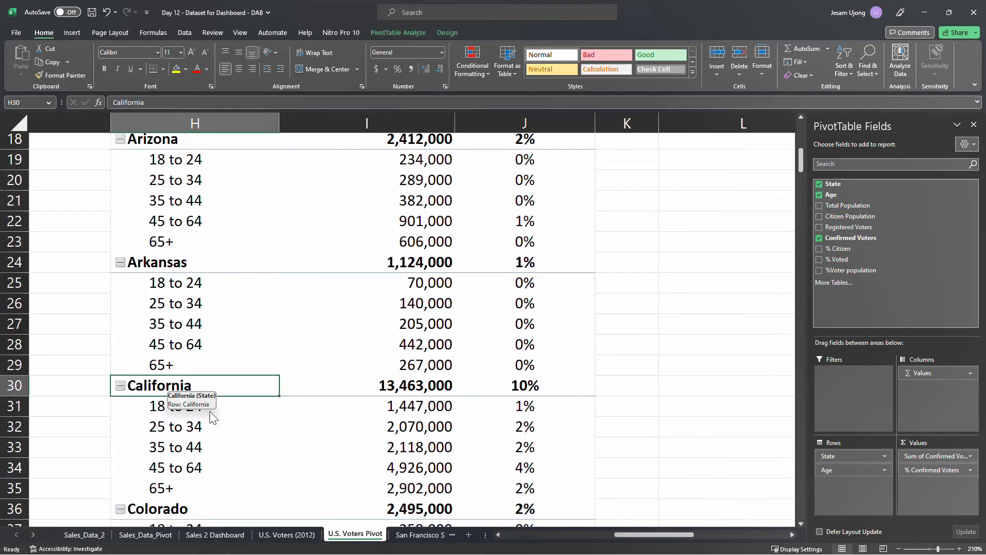
pyautogui.click(255, 487)
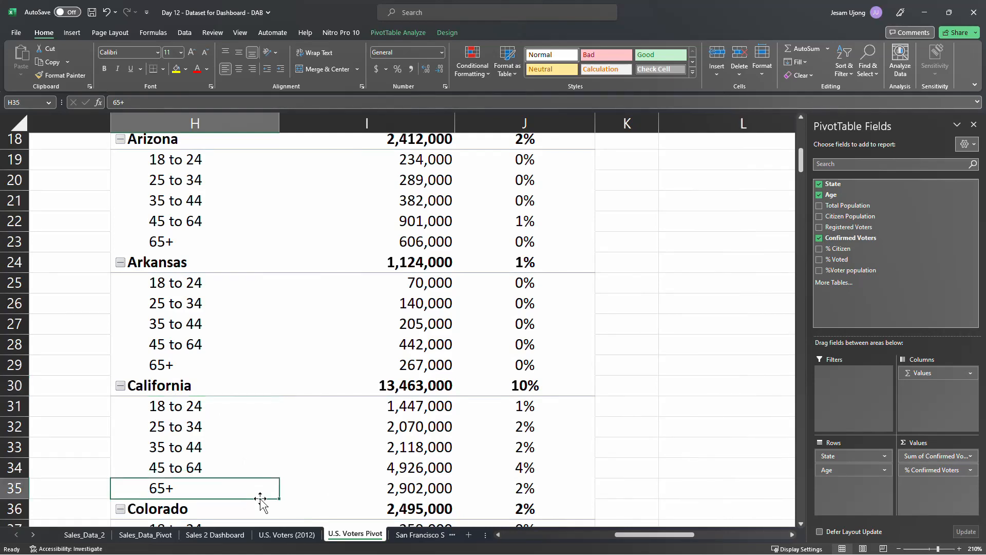
pyautogui.moveTo(260, 488); pyautogui.dragTo(488, 488)
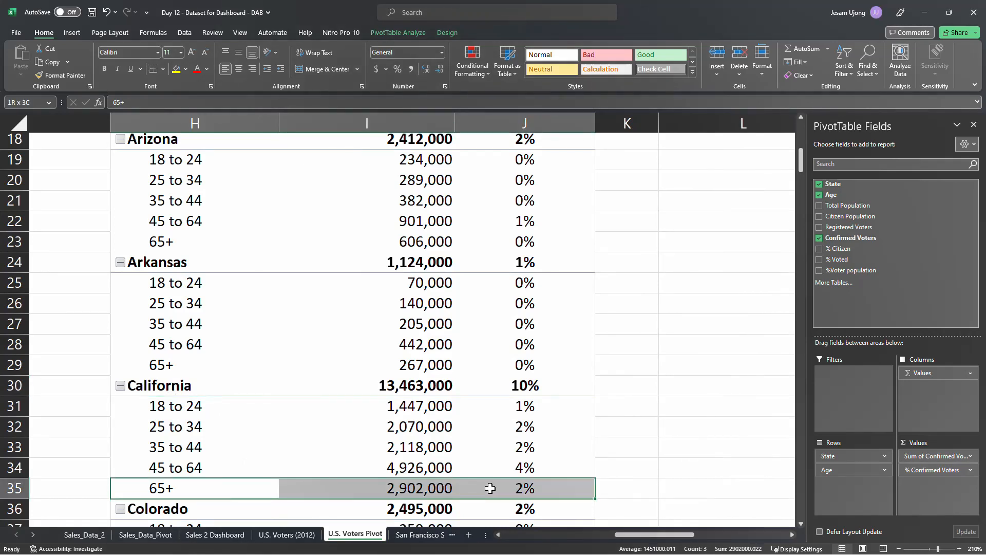
pyautogui.click(176, 69)
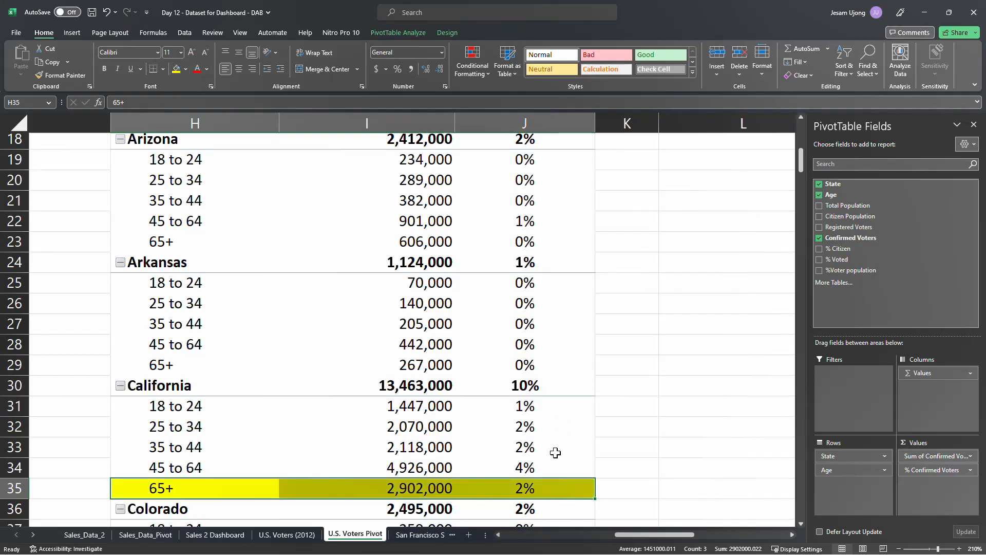
# Compare California's 65+ share of confirmed voters with the surrounding state and age rows.
pyautogui.click(531, 490)
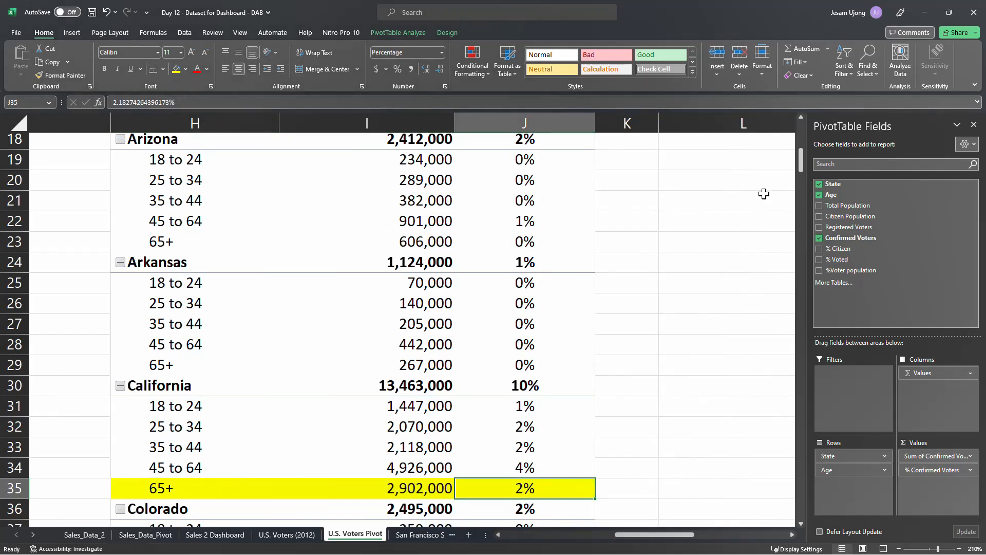
pyautogui.scroll(-1, 596, 406)
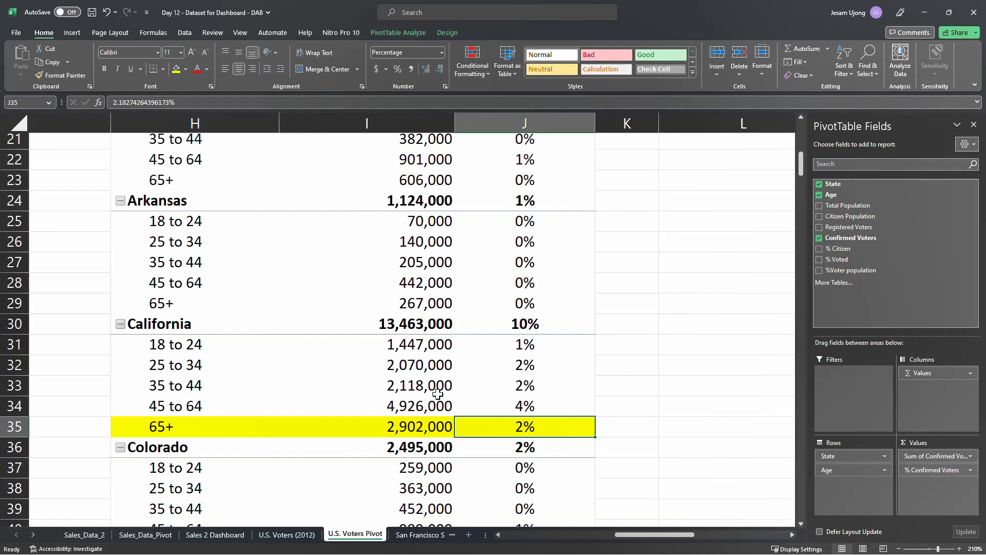
pyautogui.moveTo(437, 394)
pyautogui.scroll(-1, 384, 369)
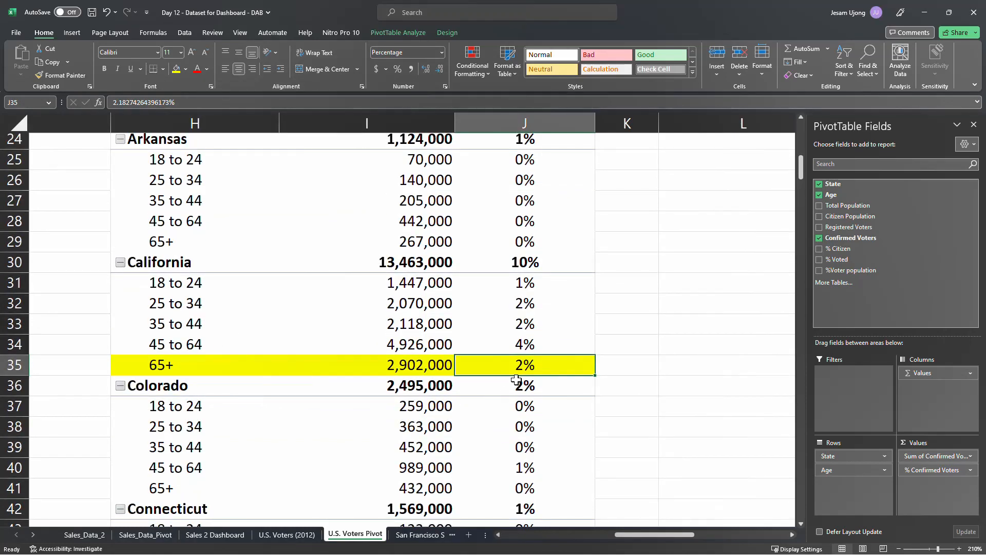
pyautogui.moveTo(518, 365)
pyautogui.scroll(5, 565, 376)
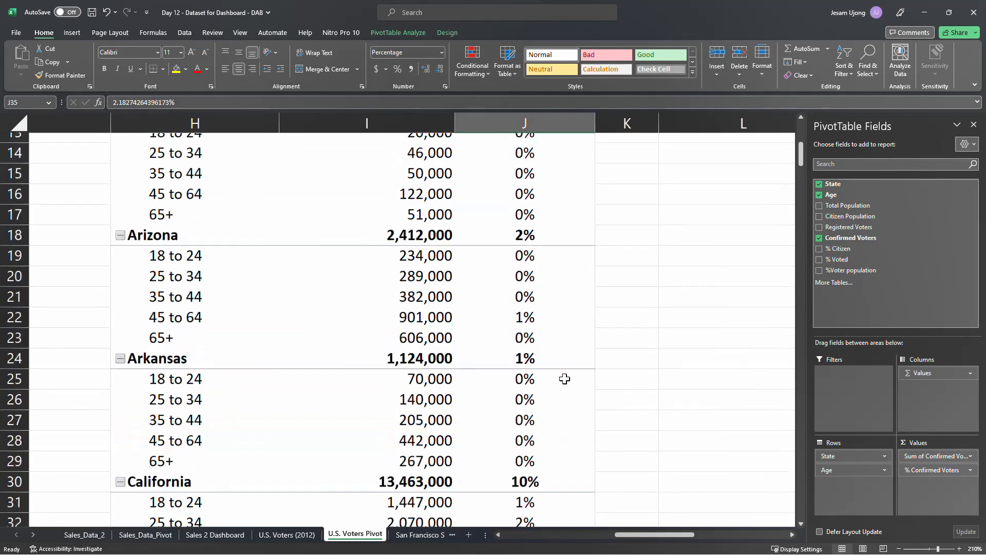
pyautogui.scroll(3, 565, 379)
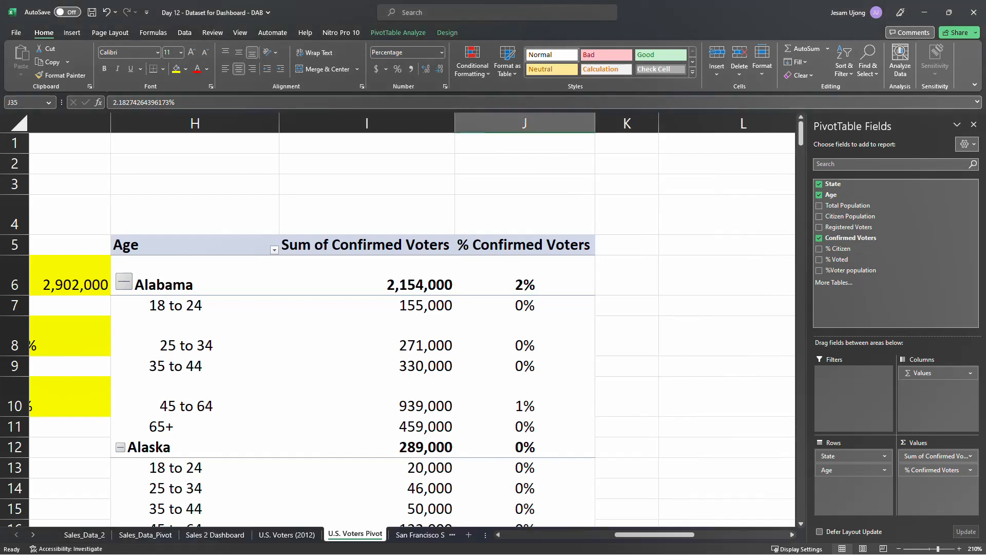
# Return to the age pivot tables and review questions 1 to 2c in column F.
pyautogui.click(674, 303)
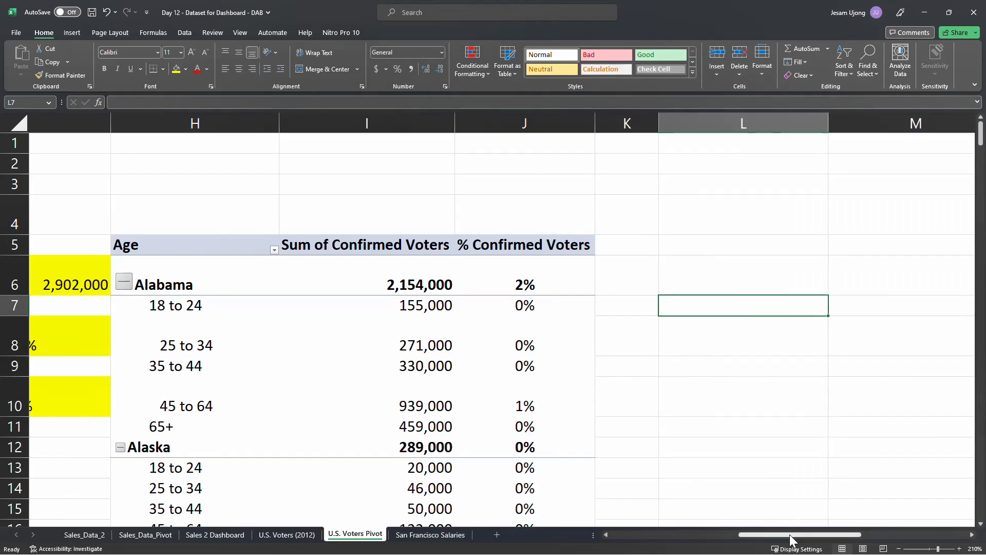
pyautogui.moveTo(791, 540); pyautogui.dragTo(646, 546)
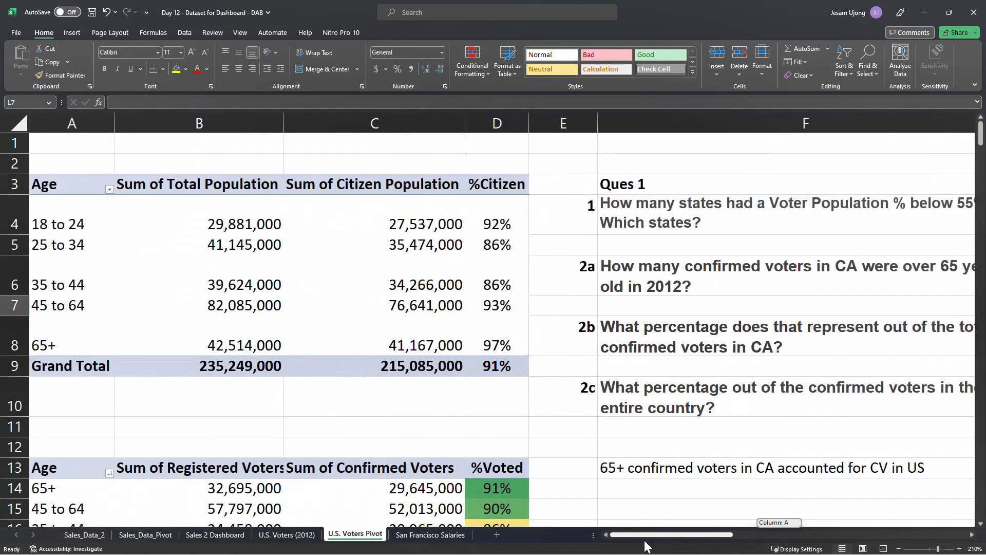
pyautogui.click(159, 279)
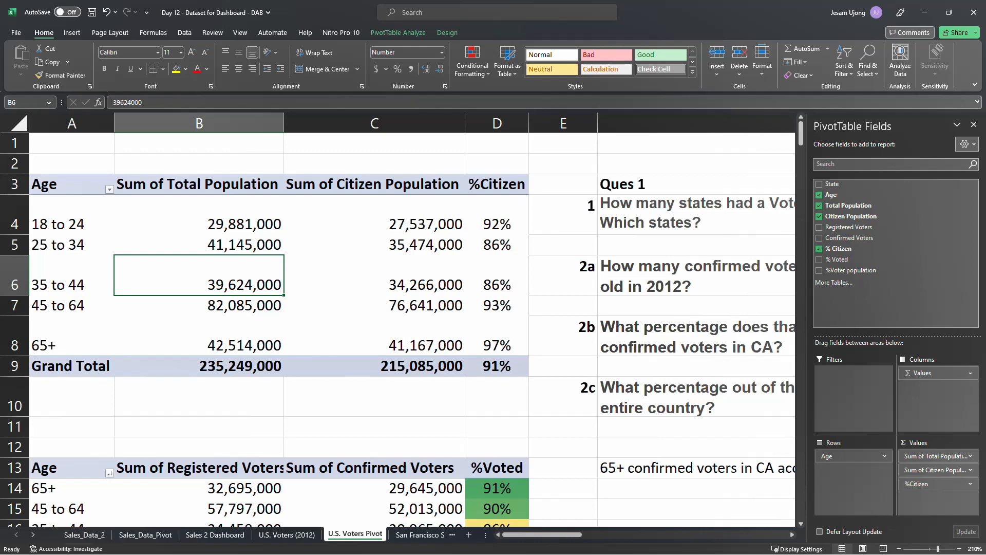
pyautogui.click(452, 309)
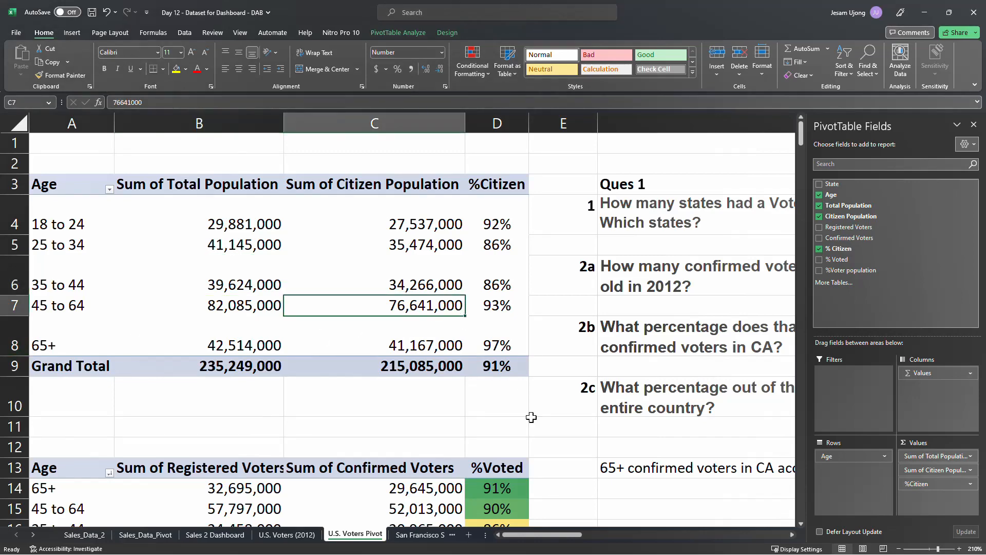
pyautogui.moveTo(557, 530); pyautogui.dragTo(582, 529)
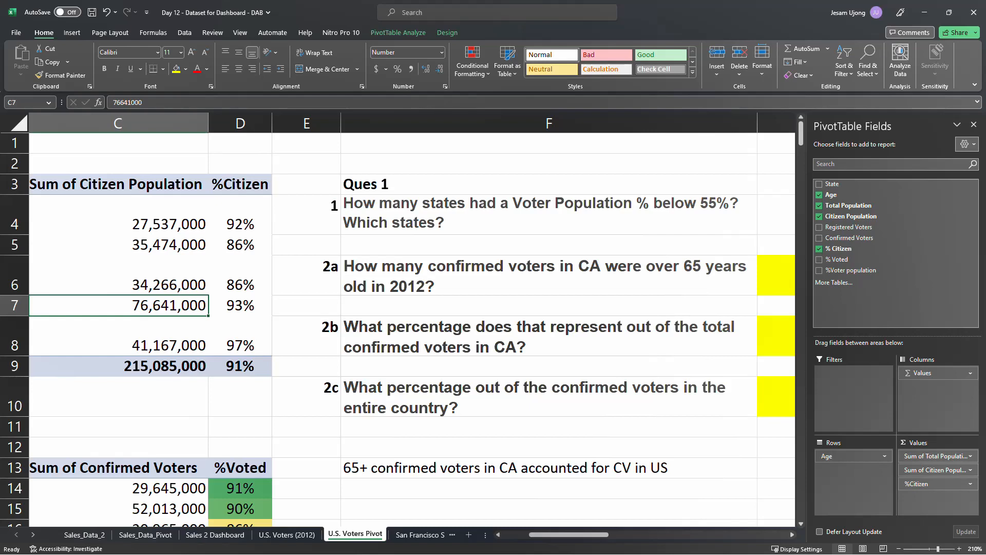
pyautogui.hotkey('alt', 'Tab')
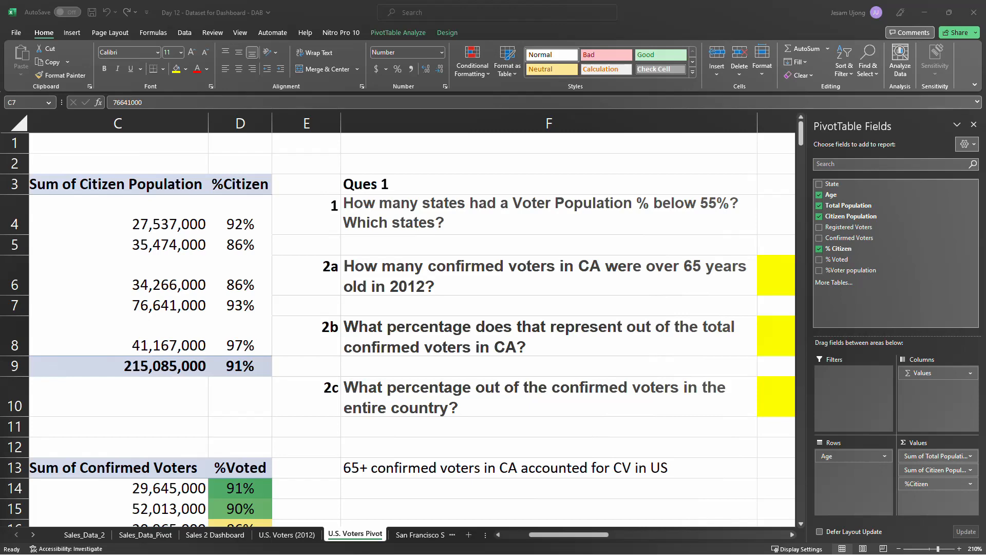
pyautogui.moveTo(0, 411); pyautogui.dragTo(624, 294)
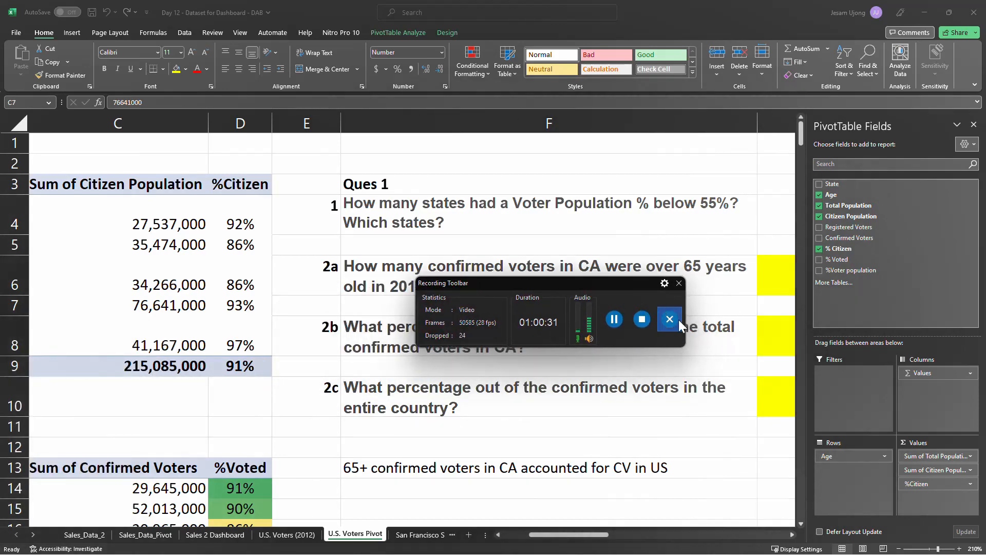